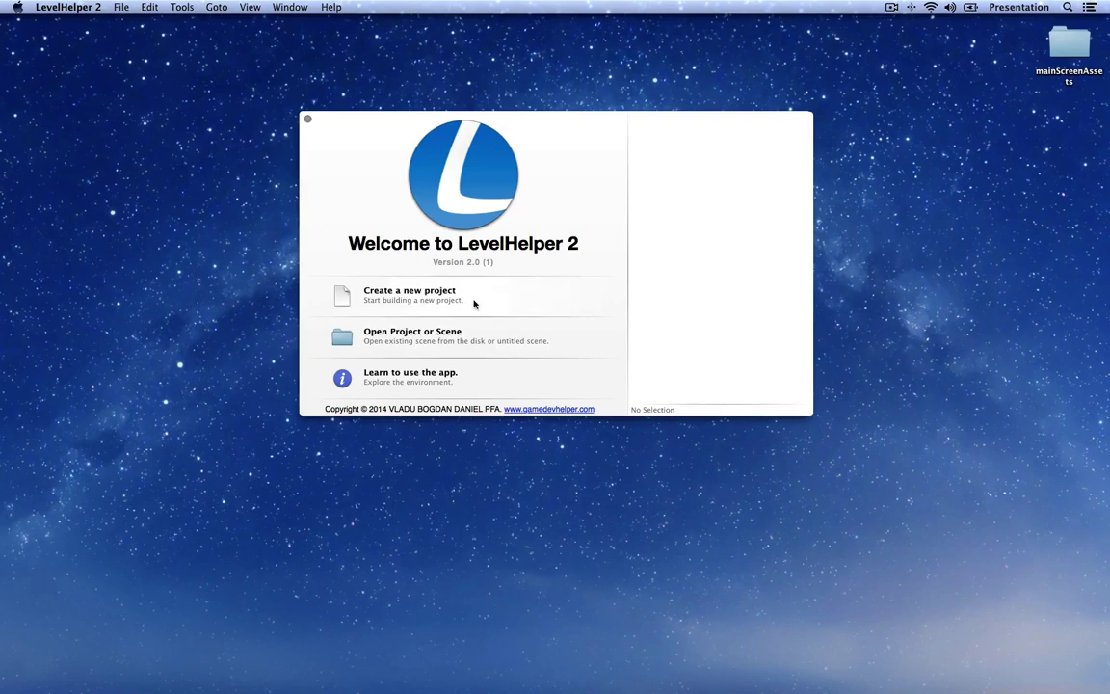
# Step: Start a new project, make a GiveMeCandy folder on the Desktop, and name the project GiveMeCandy
pyautogui.click(506, 301)
pyautogui.click(359, 242)
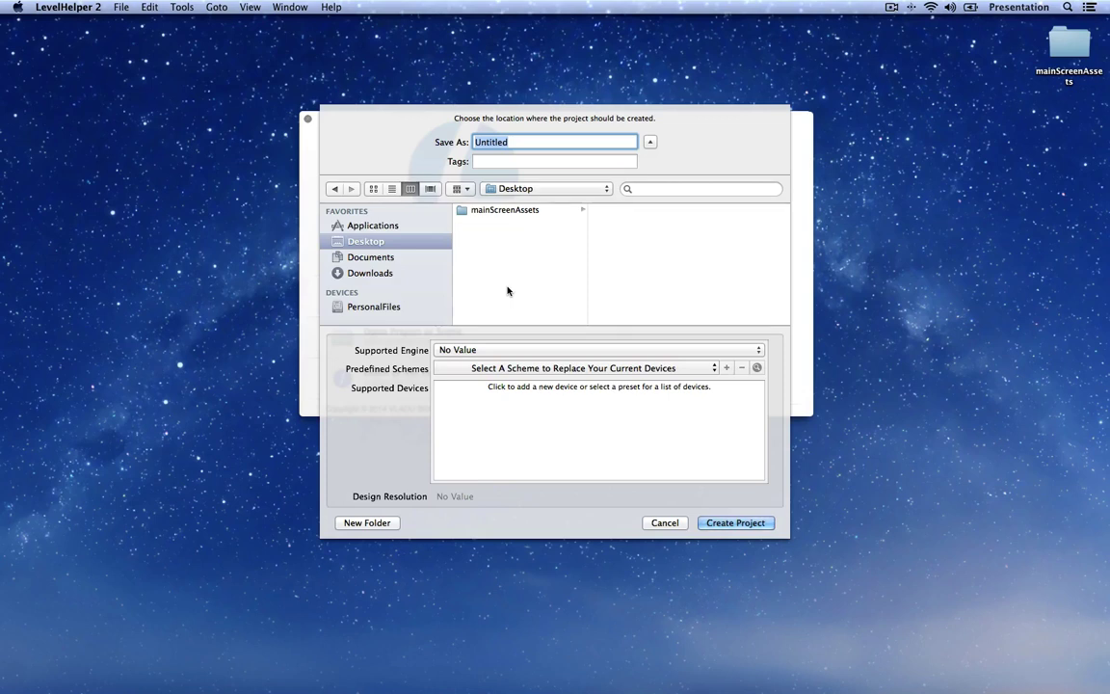
pyautogui.click(367, 524)
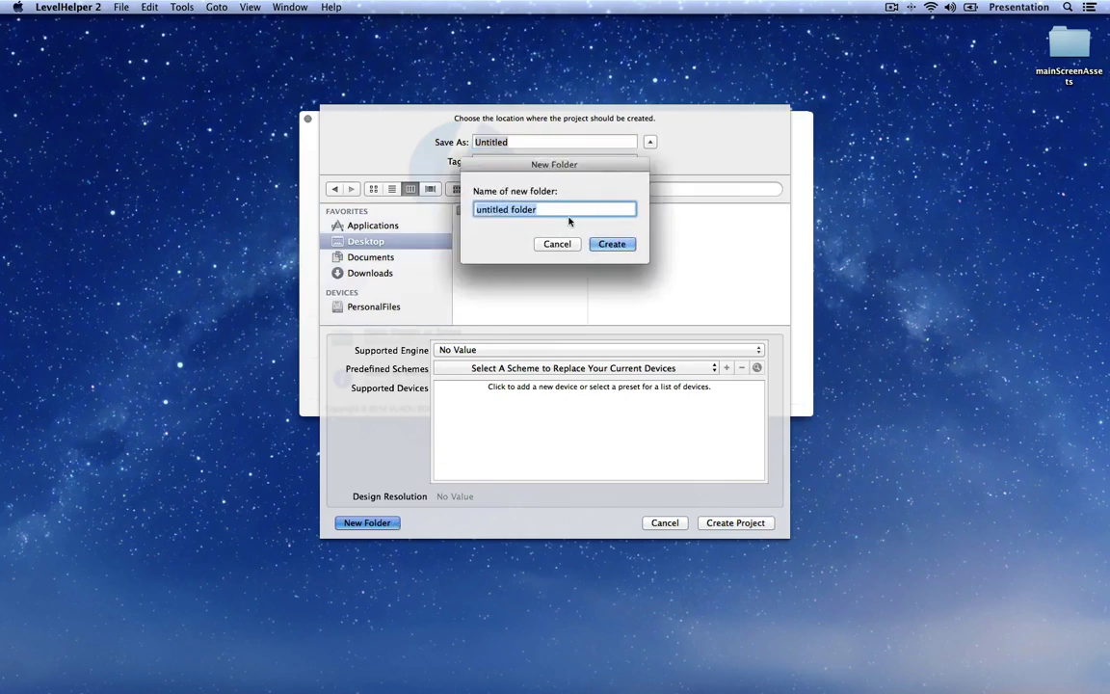
pyautogui.write('GiveMeCandy')
pyautogui.click(623, 247)
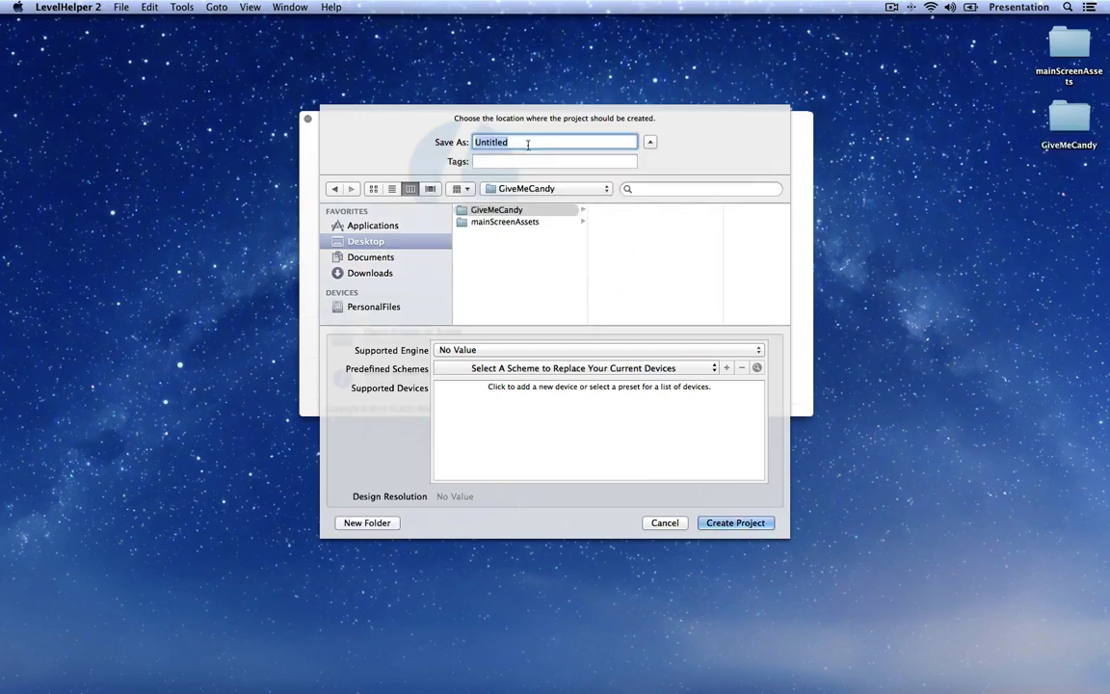
pyautogui.write('GiveMeCandy')
# Step: Choose Sprite Kit as the engine and the iOS Universal Landscape device scheme
pyautogui.click(495, 349)
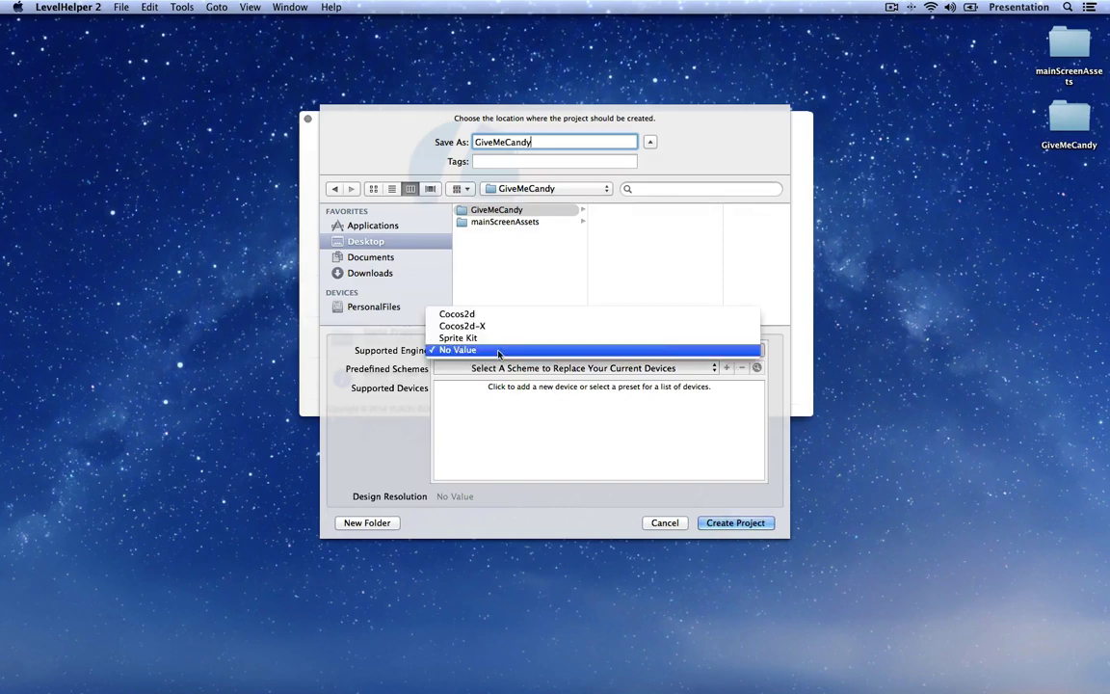
pyautogui.click(517, 338)
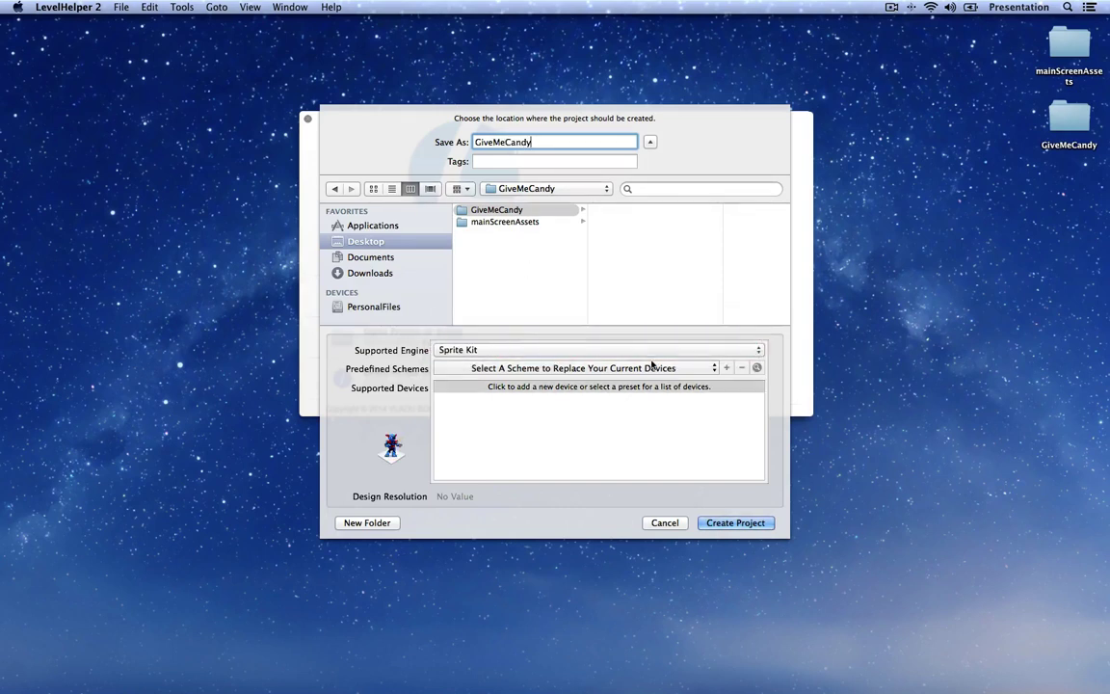
pyautogui.click(690, 369)
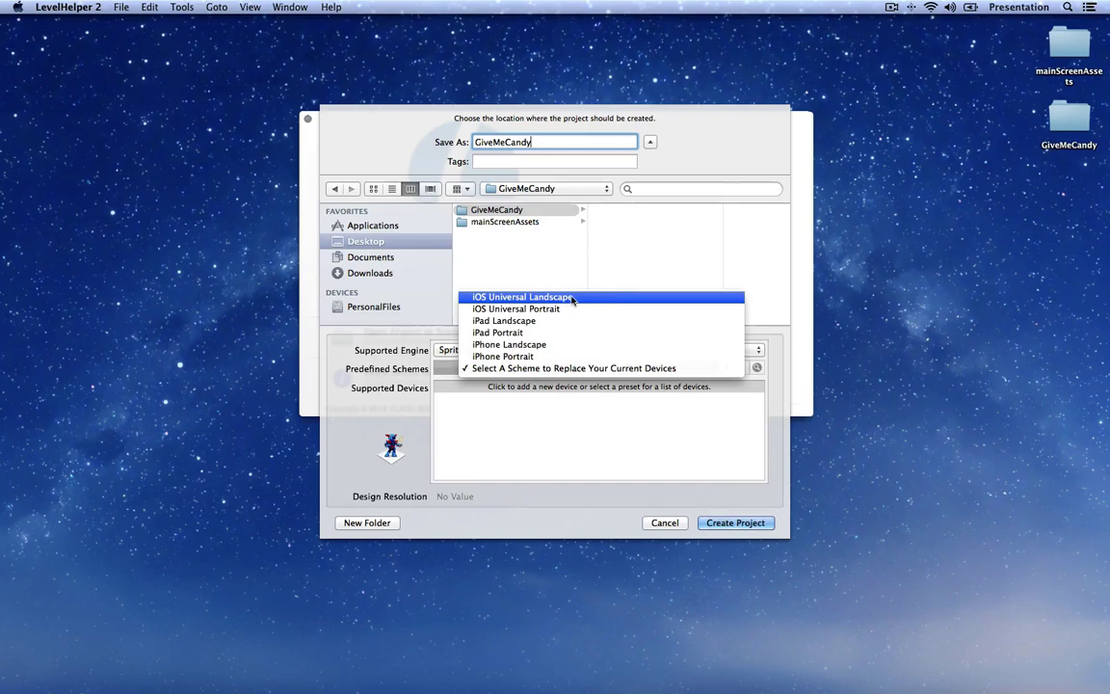
pyautogui.click(604, 302)
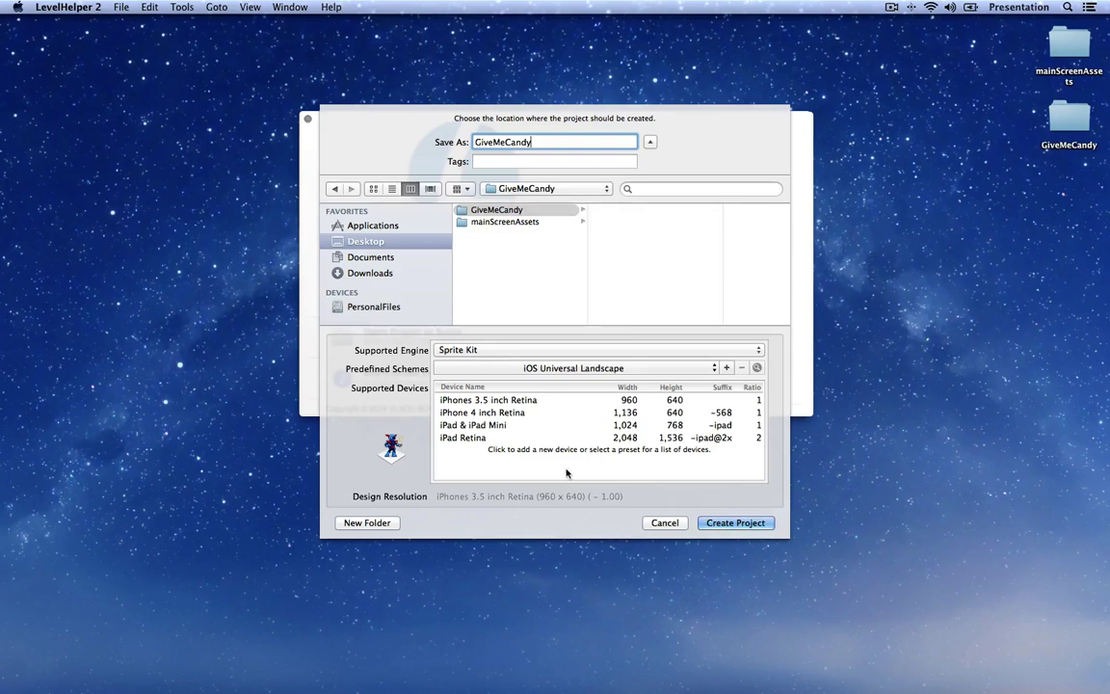
# Step: Review the iPad Retina device entry and create the project
pyautogui.click(669, 438)
pyautogui.click(669, 437)
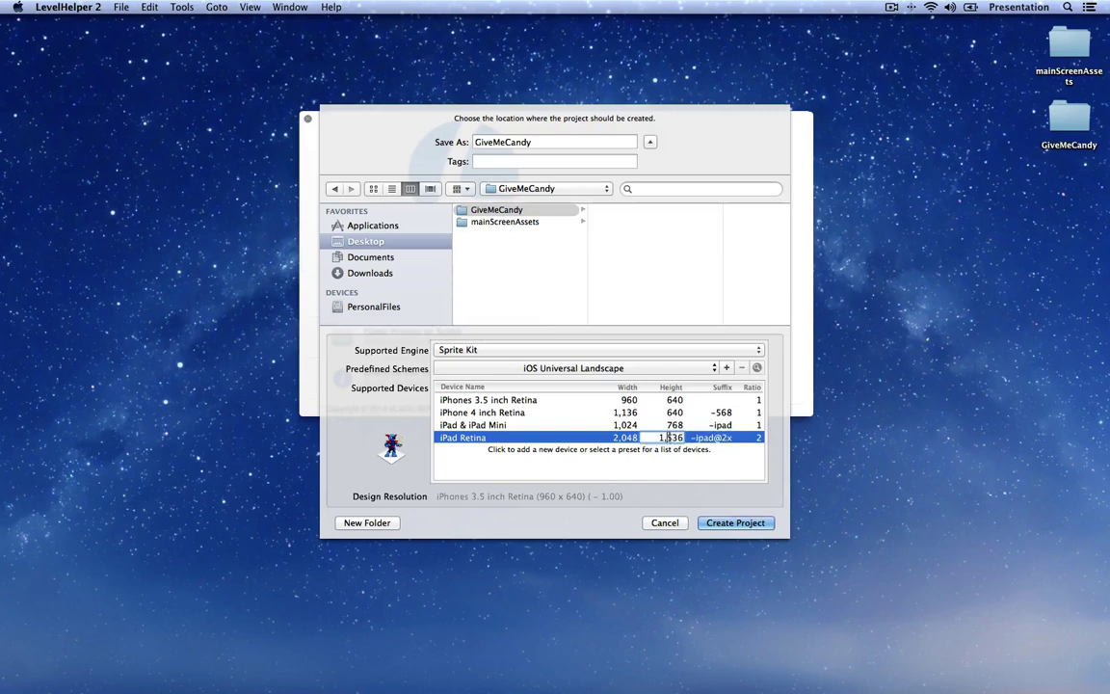
pyautogui.click(662, 464)
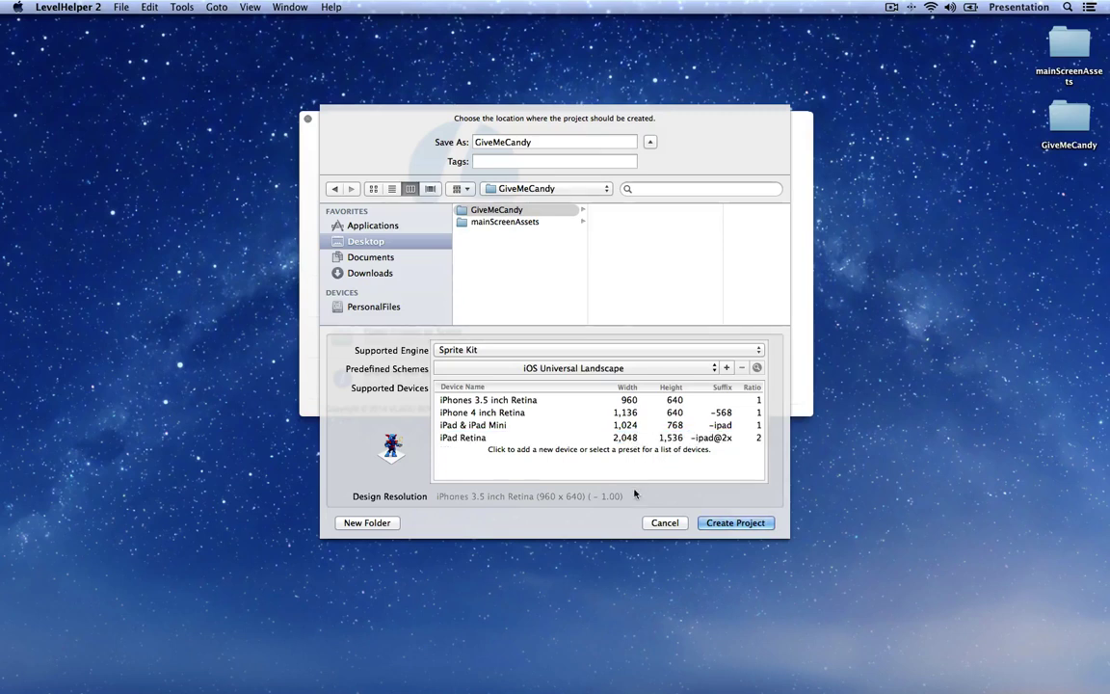
pyautogui.click(735, 523)
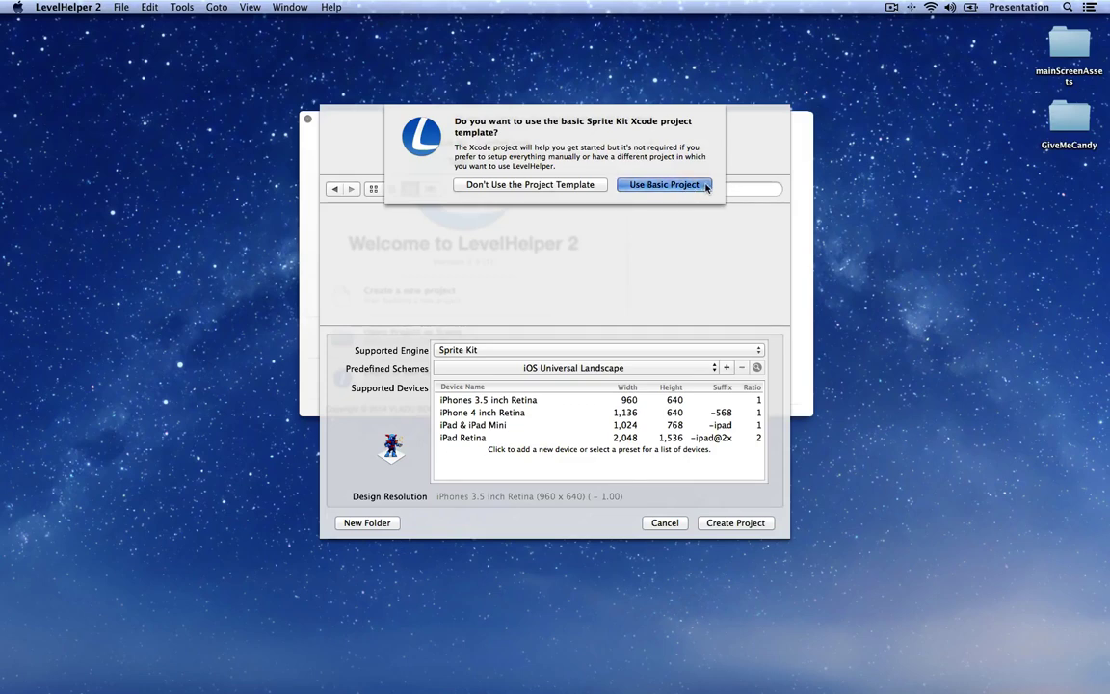
# Step: Accept the basic Sprite Kit template, then save the empty scene as MainScreen in a new scenes folder
pyautogui.click(704, 185)
pyautogui.press('Return')
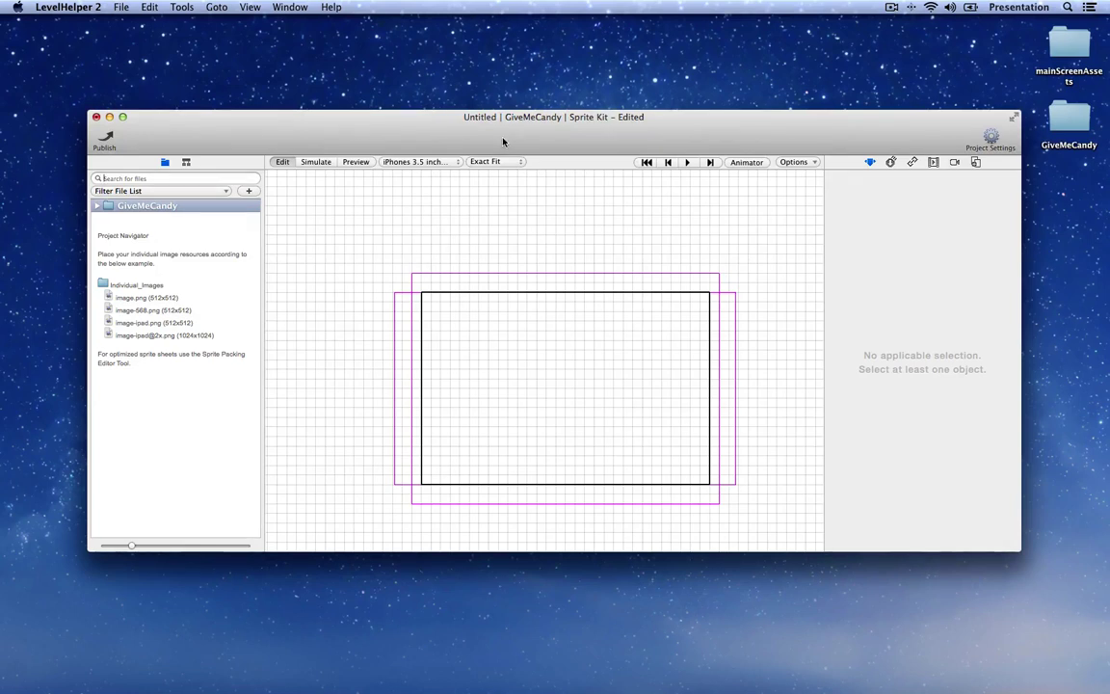
pyautogui.press('super+s')
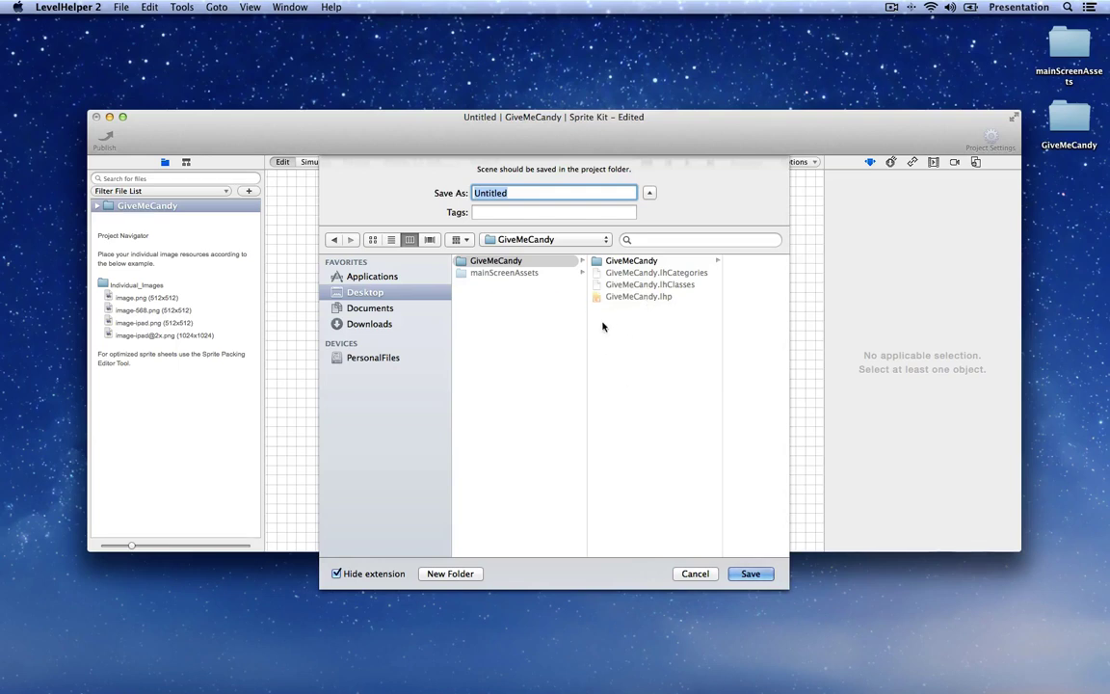
pyautogui.click(450, 573)
pyautogui.write('scenes')
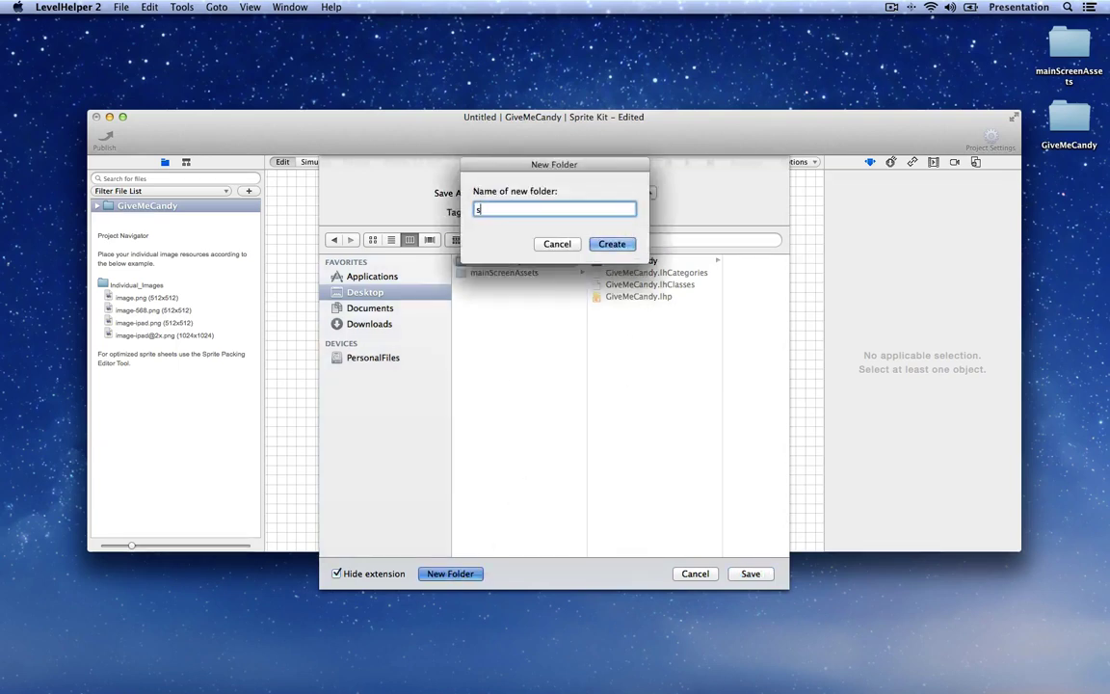
pyautogui.press('Return')
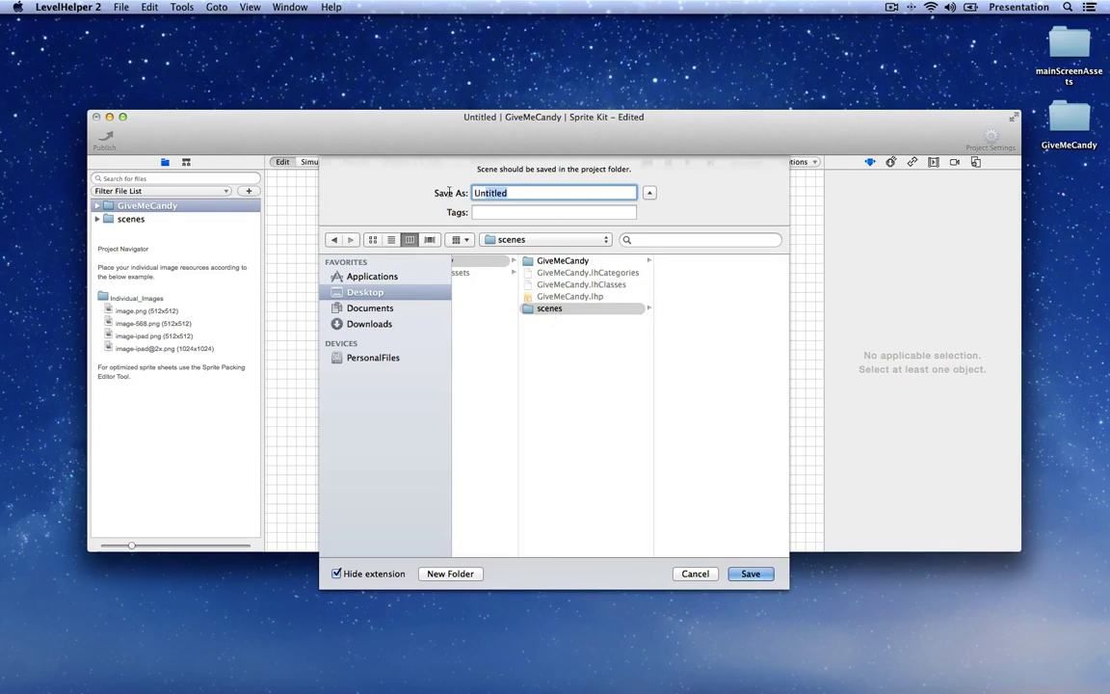
pyautogui.write('MainScreen')
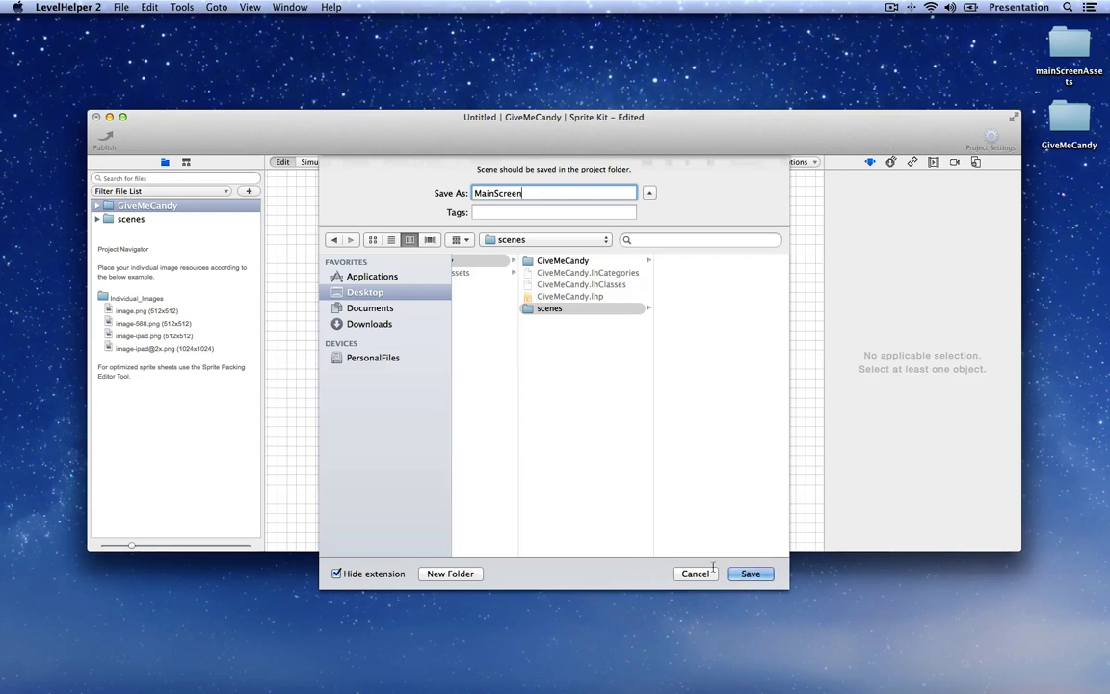
pyautogui.press('Return')
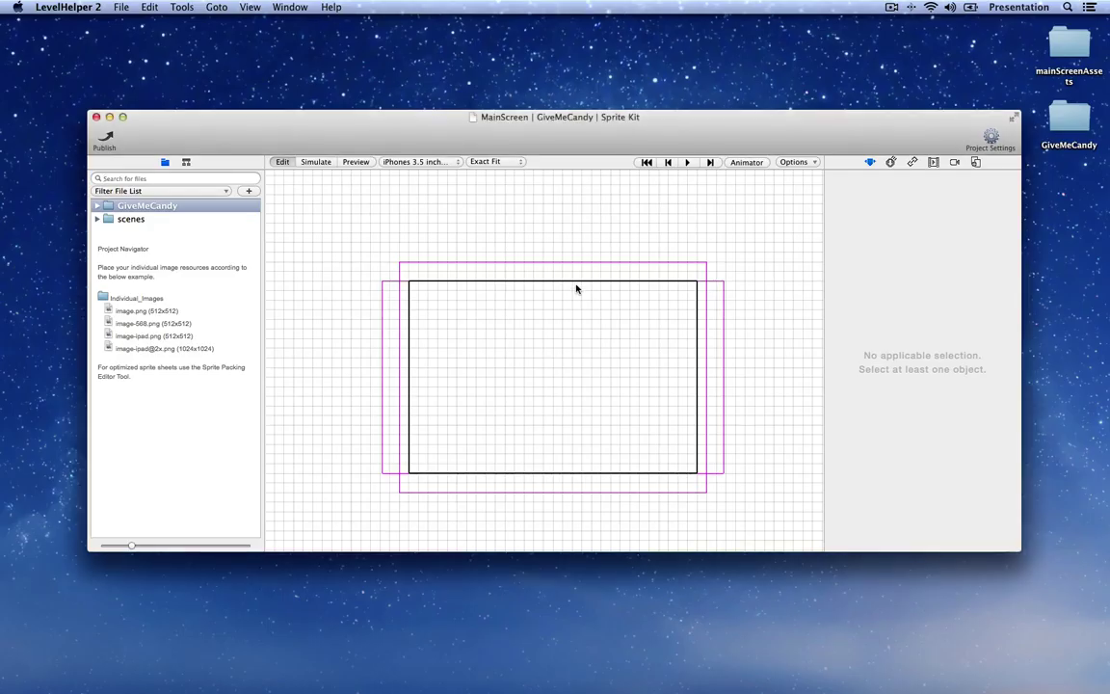
# Step: Open mainScreenAssets, expand backgrounds, and preview the 2048x1536 background image
pyautogui.doubleClick(1068, 43)
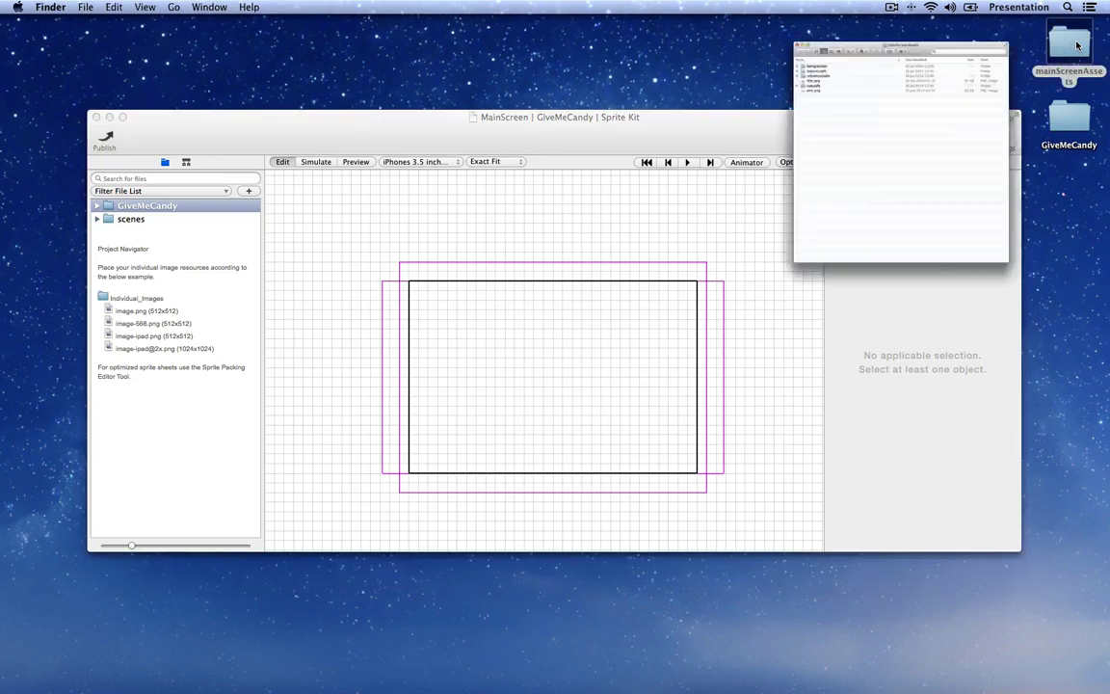
pyautogui.moveTo(669, 97); pyautogui.dragTo(677, 64)
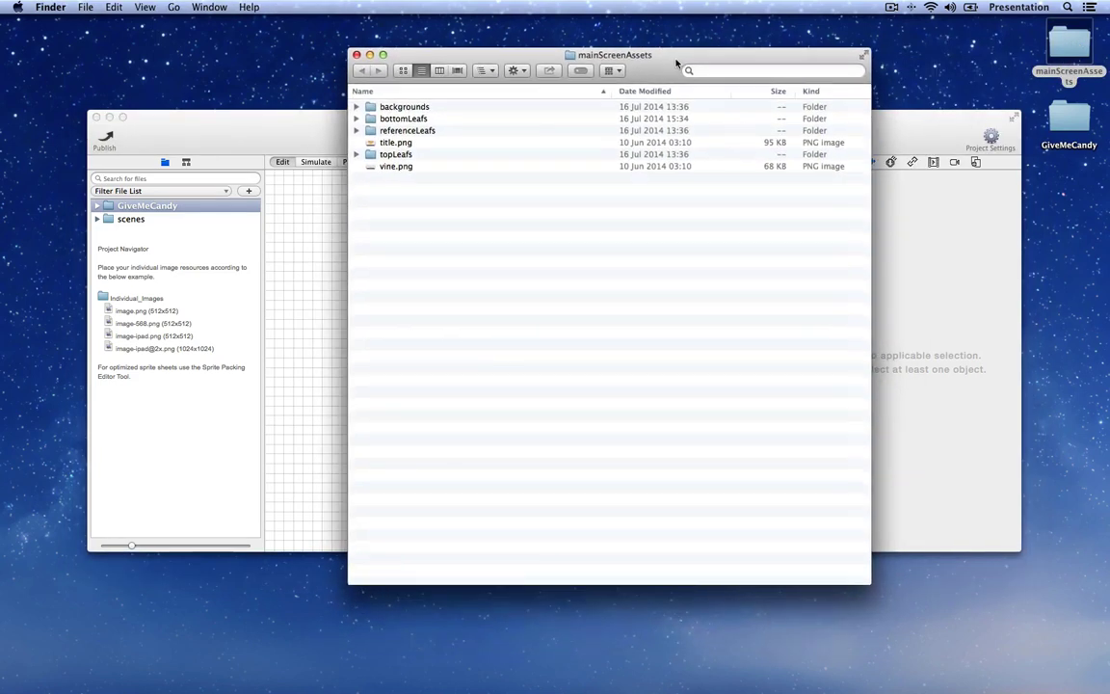
pyautogui.click(356, 106)
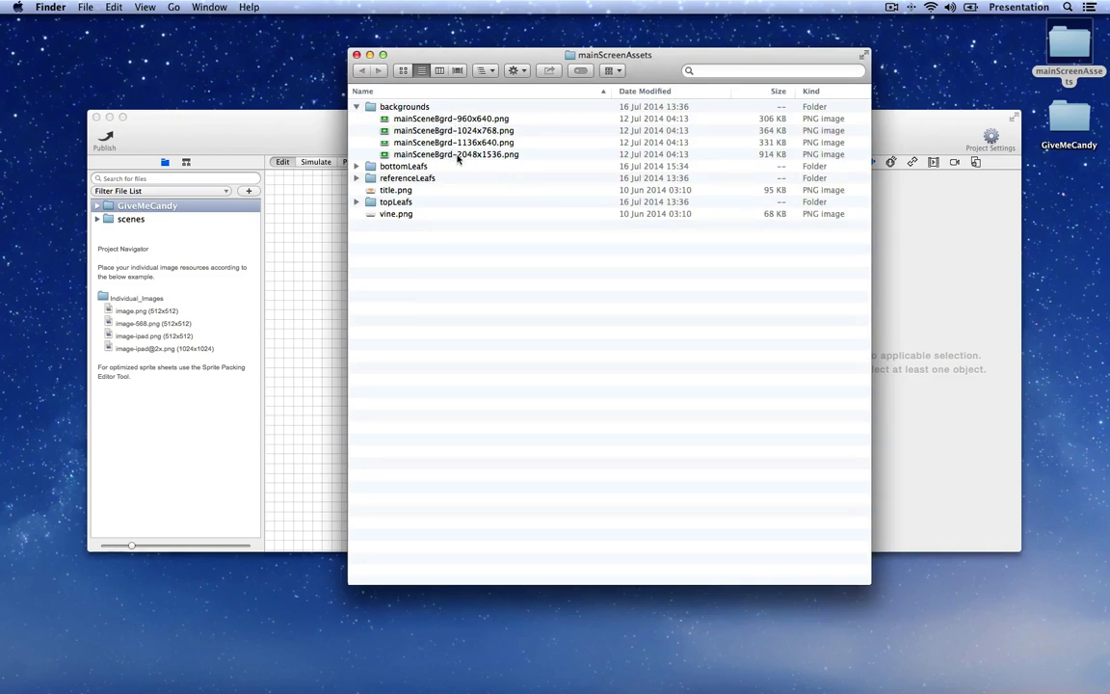
pyautogui.click(461, 158)
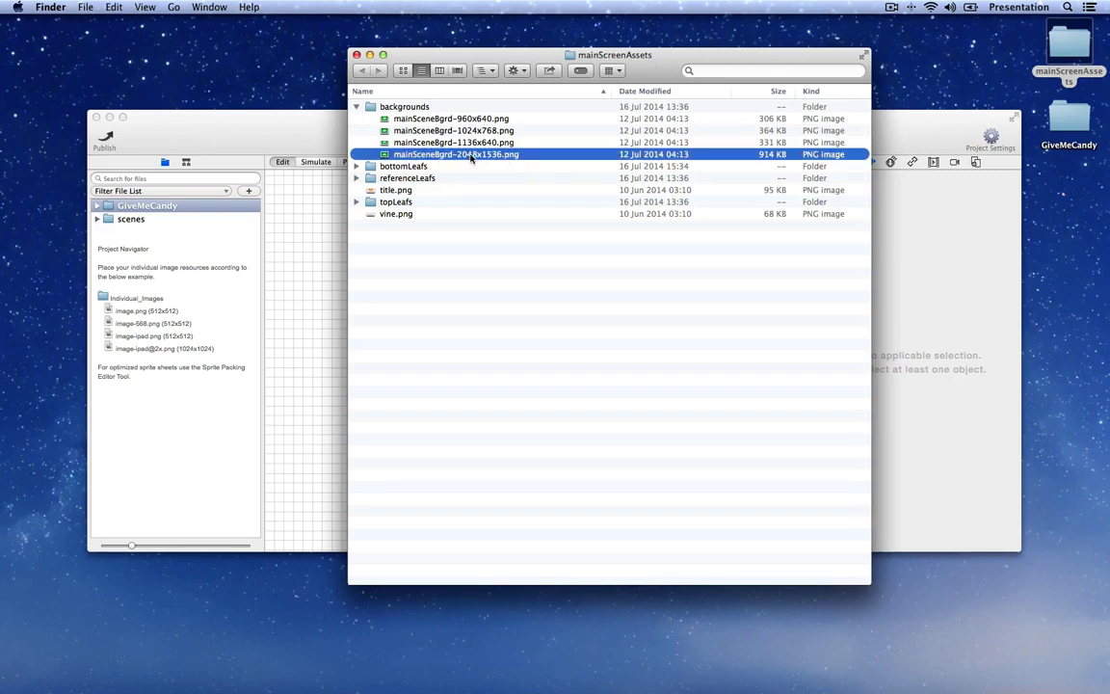
pyautogui.doubleClick(471, 158)
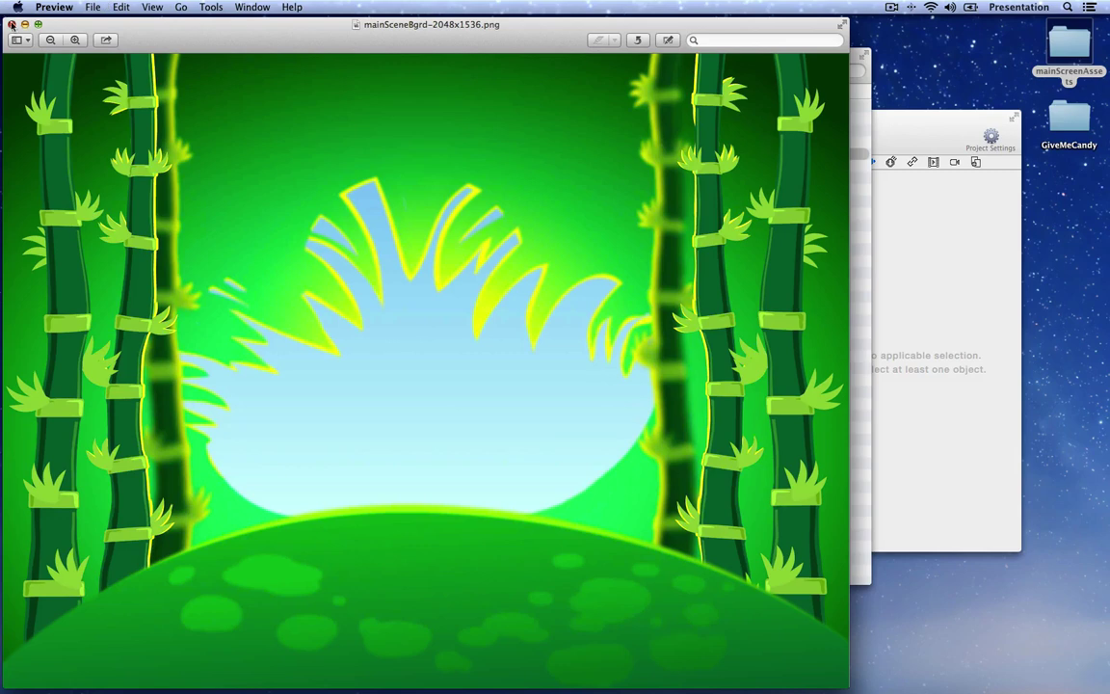
pyautogui.click(12, 24)
# Step: Copy the backgrounds folder and paste it into the GiveMeCandy project folder via Show In Finder
pyautogui.click(424, 114)
pyautogui.keyDown('shift'); pyautogui.click(434, 119); pyautogui.keyUp('shift')
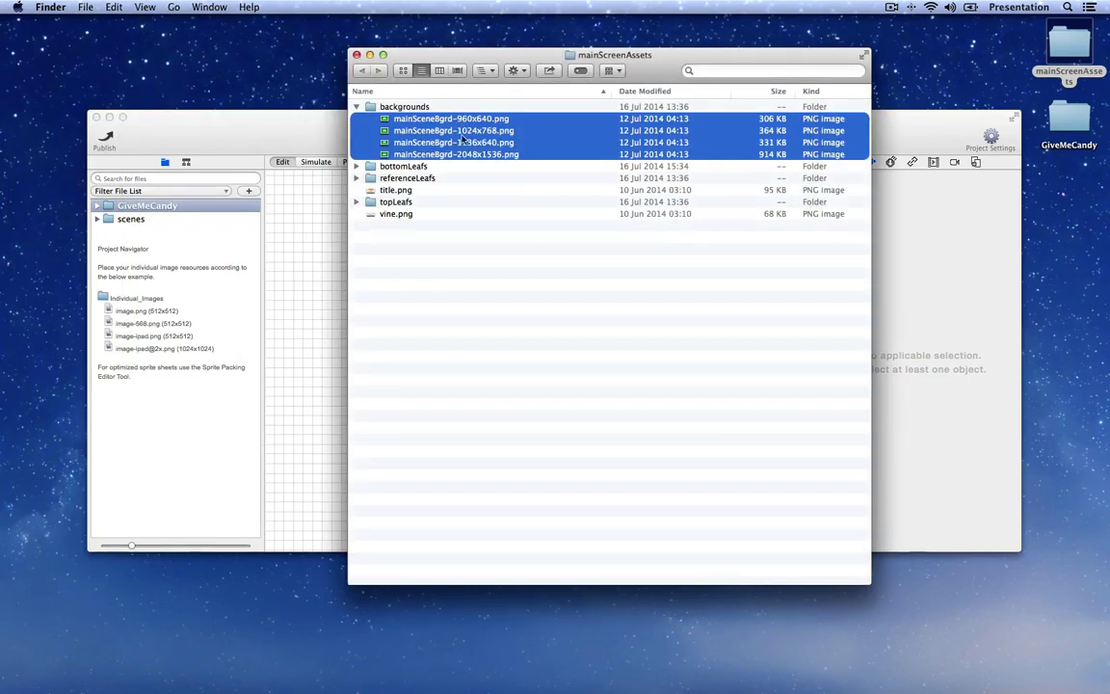
pyautogui.press('super+c')
pyautogui.click(408, 108)
pyautogui.click(297, 120)
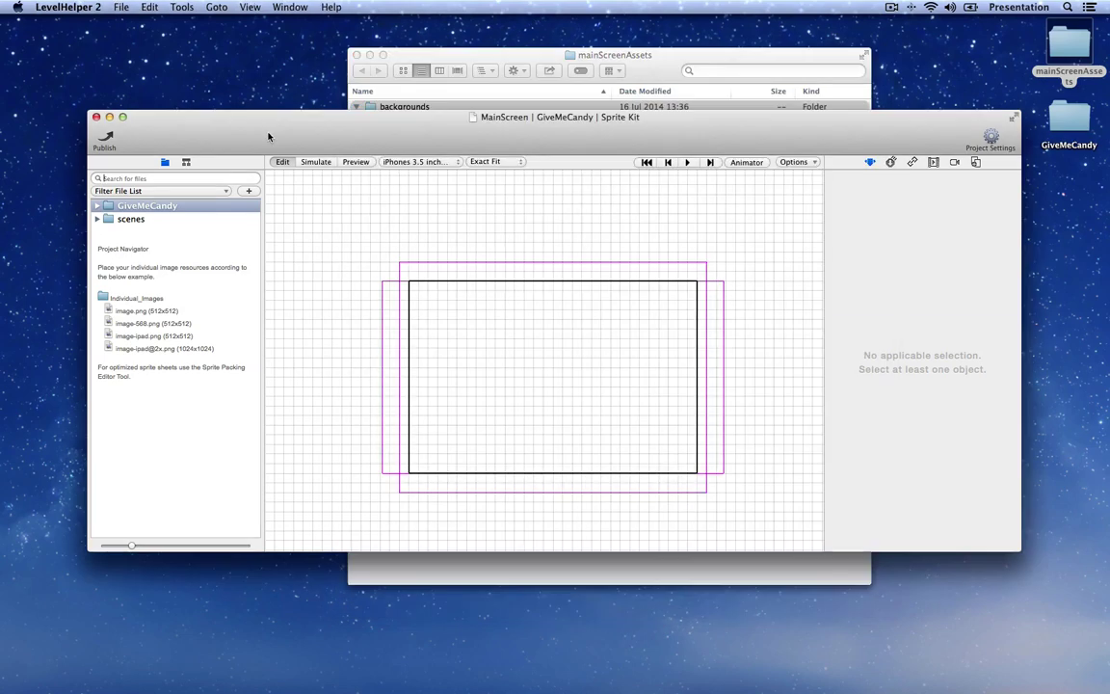
pyautogui.rightClick(124, 219)
pyautogui.click(157, 228)
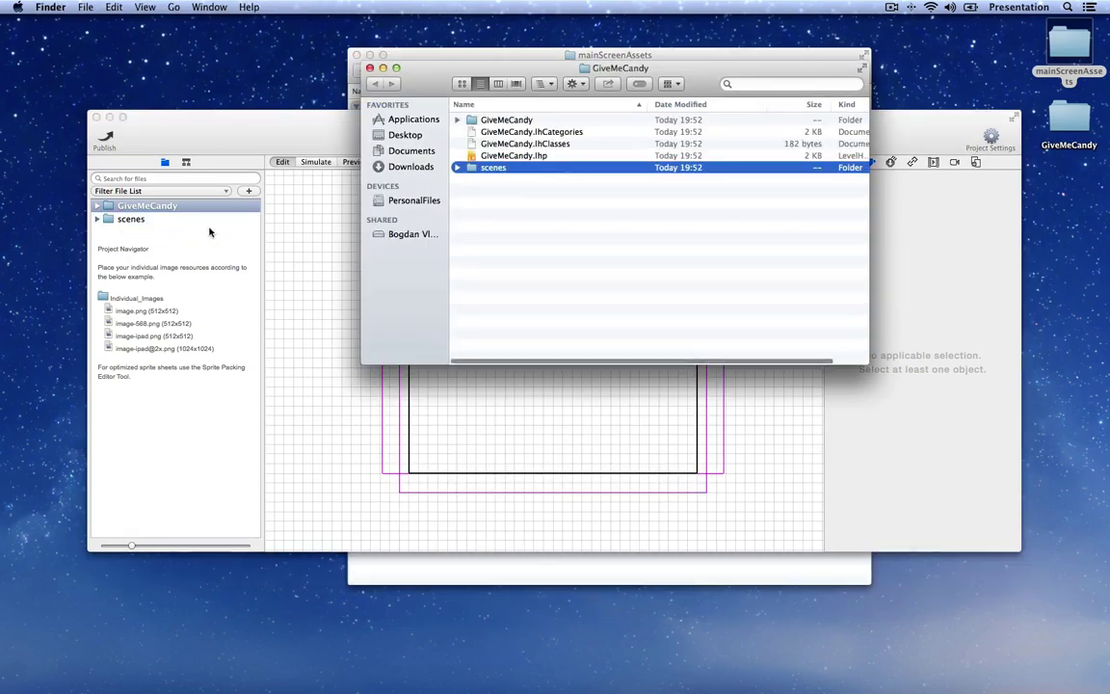
pyautogui.moveTo(464, 60); pyautogui.dragTo(468, 126)
pyautogui.click(451, 263)
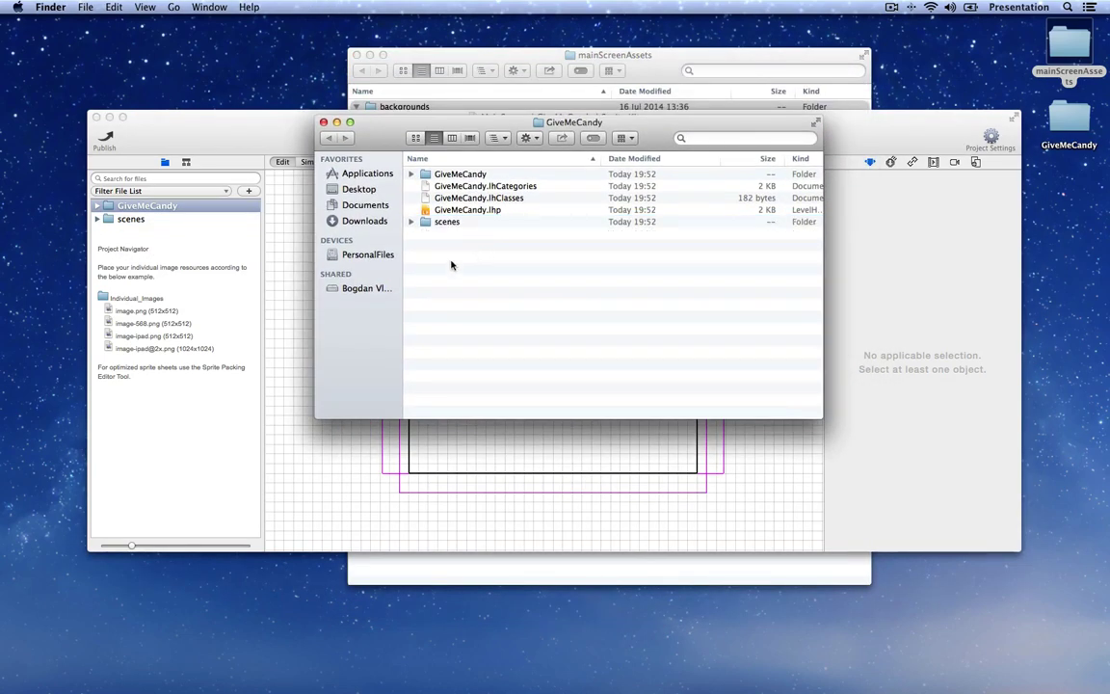
pyautogui.press('super+v')
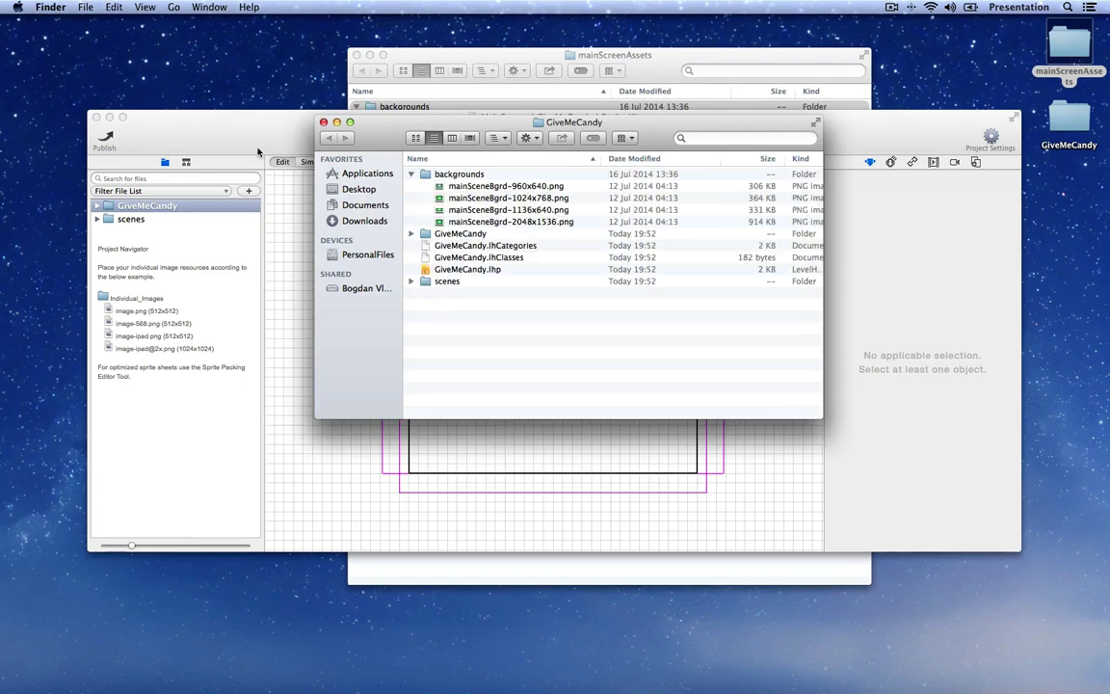
pyautogui.click(256, 133)
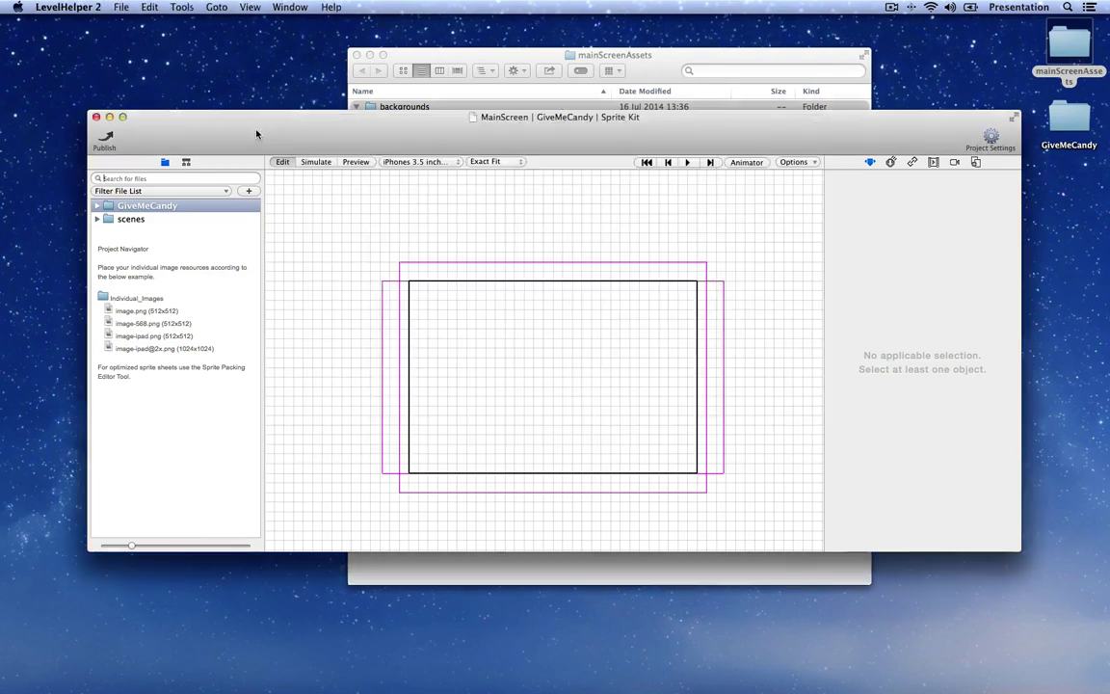
# Step: Expand the backgrounds folder in the project's file list and widen the panel to show full names
pyautogui.click(165, 162)
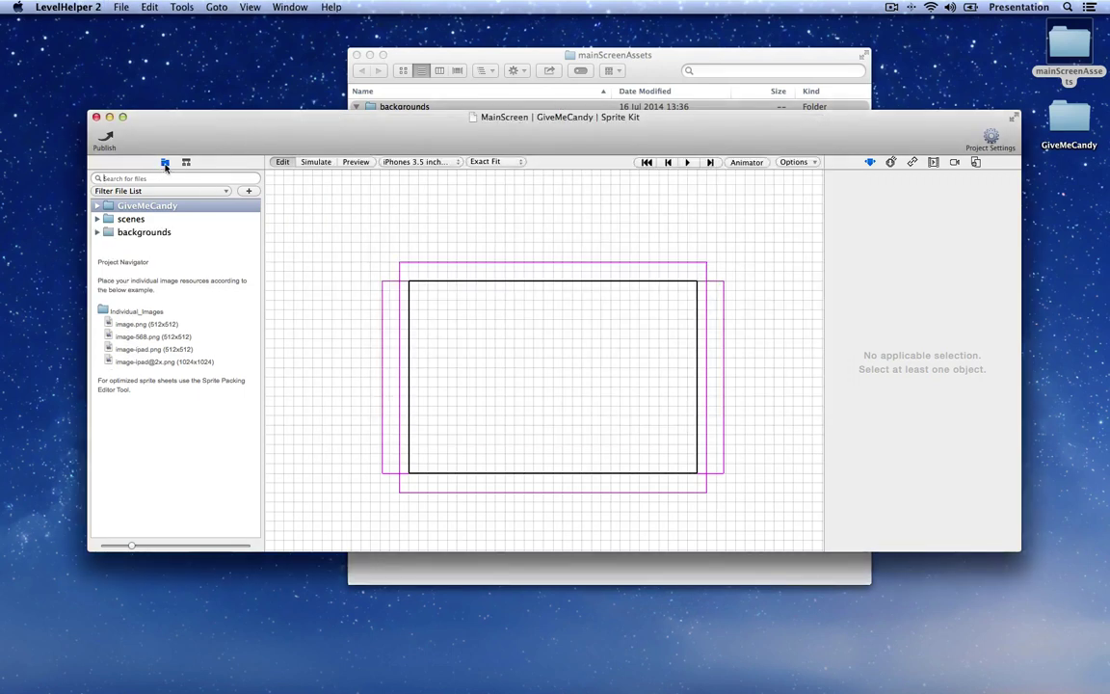
pyautogui.click(97, 234)
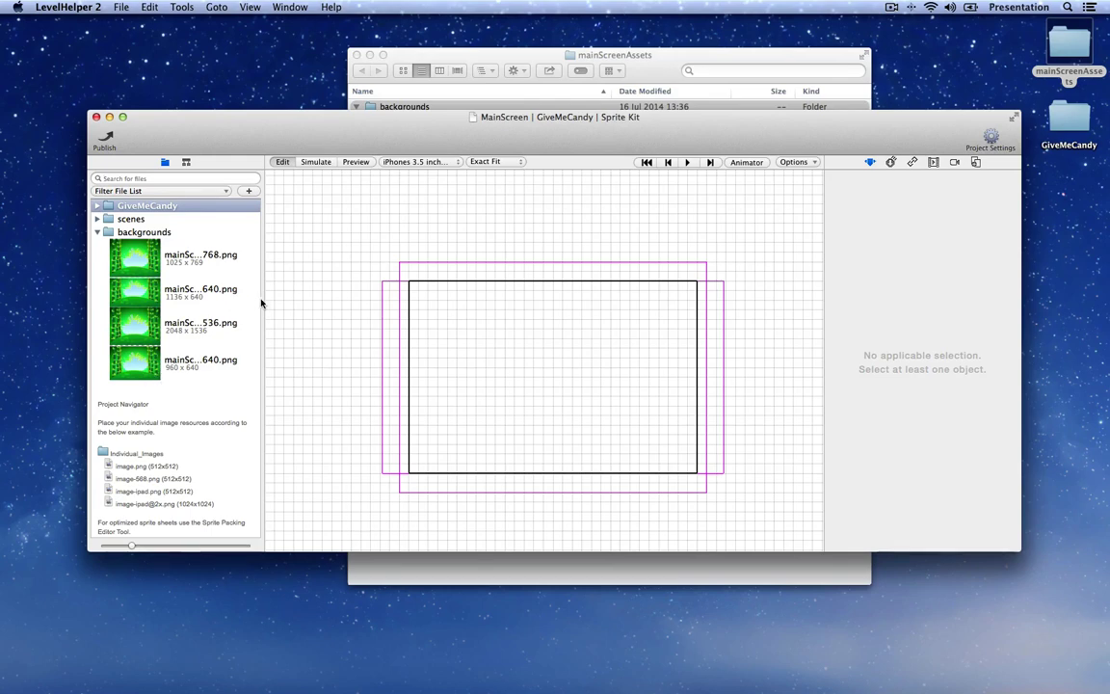
pyautogui.moveTo(262, 297); pyautogui.dragTo(316, 298)
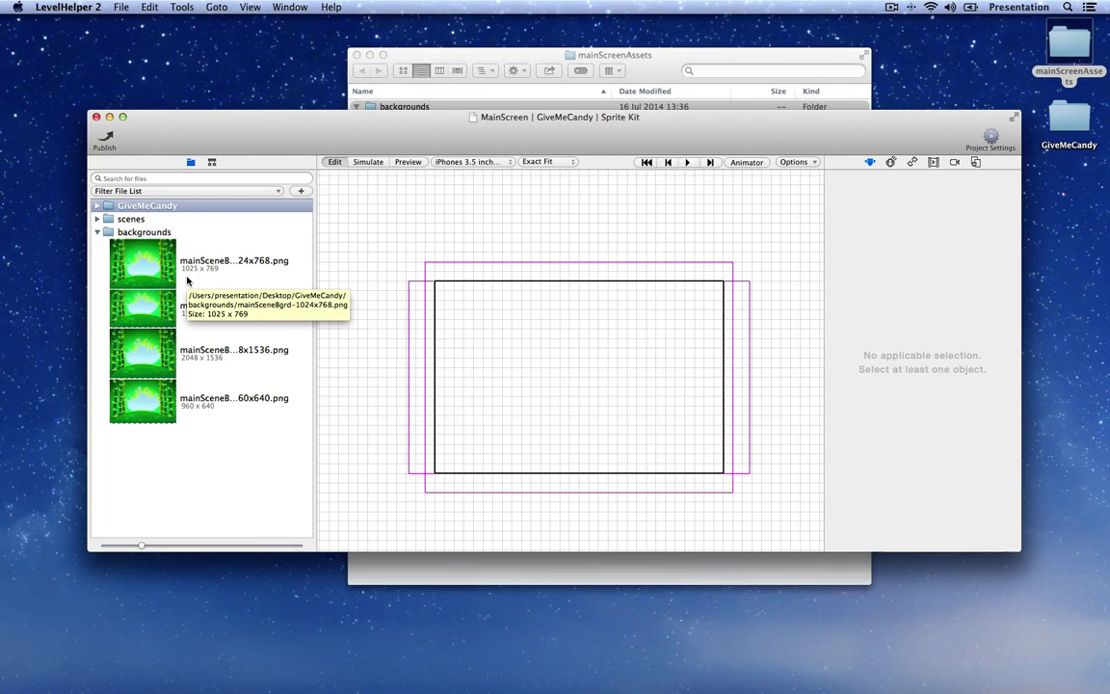
# Step: Show the first background image in Finder and close the mainScreenAssets window
pyautogui.rightClick(152, 274)
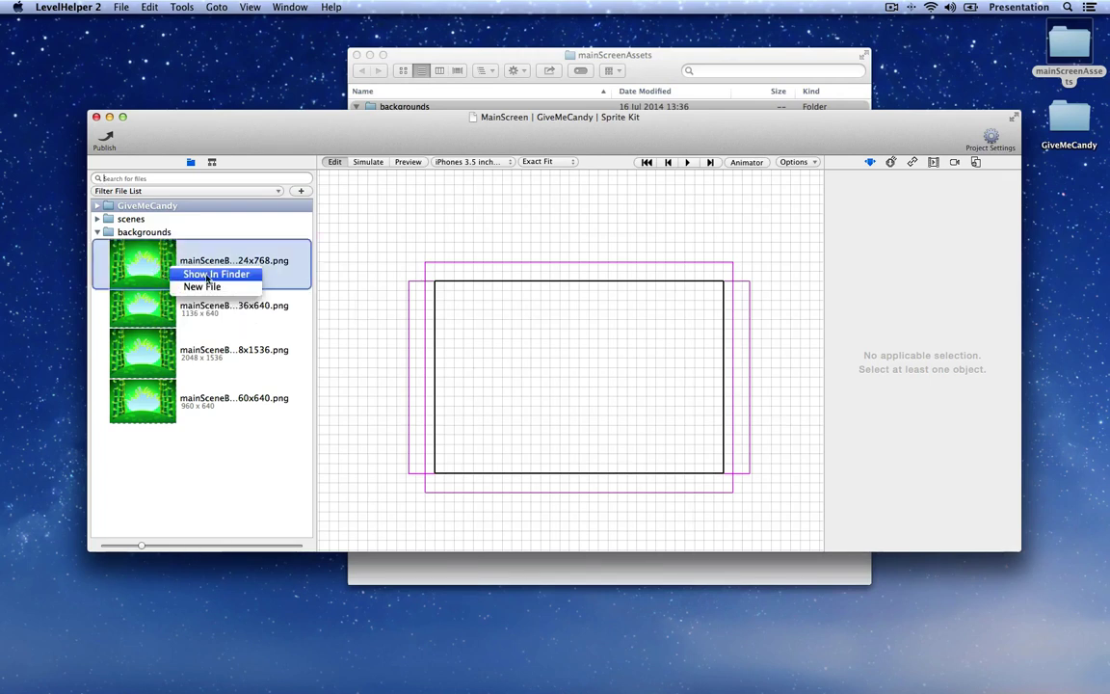
pyautogui.click(193, 275)
pyautogui.moveTo(625, 42); pyautogui.dragTo(420, 203)
pyautogui.click(355, 55)
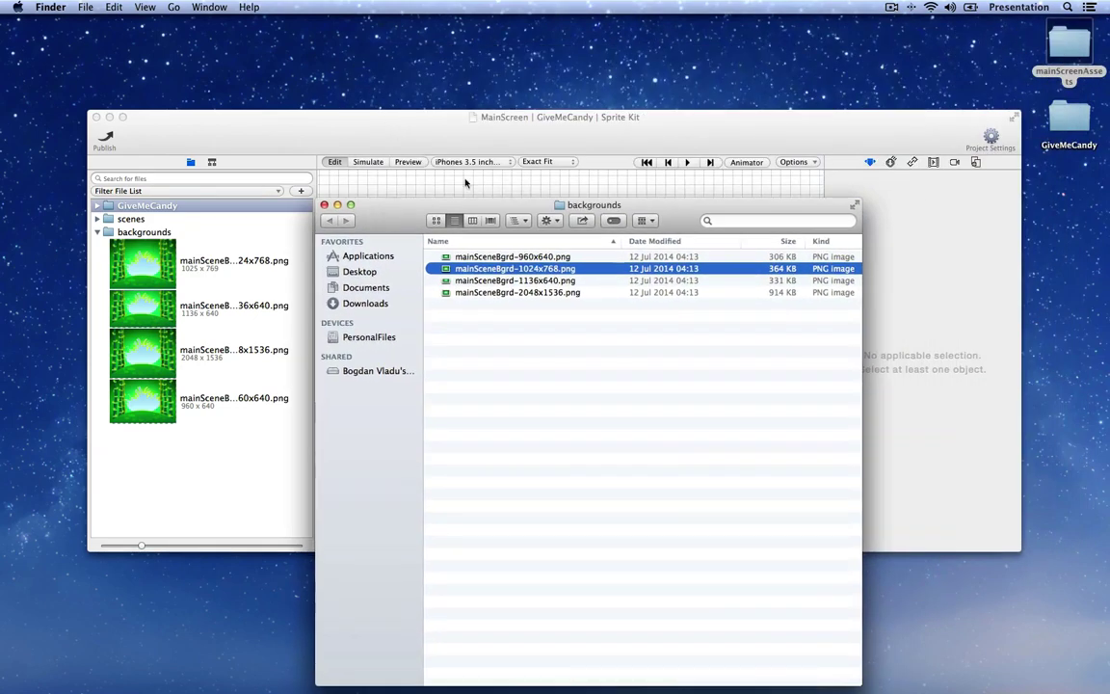
pyautogui.click(587, 173)
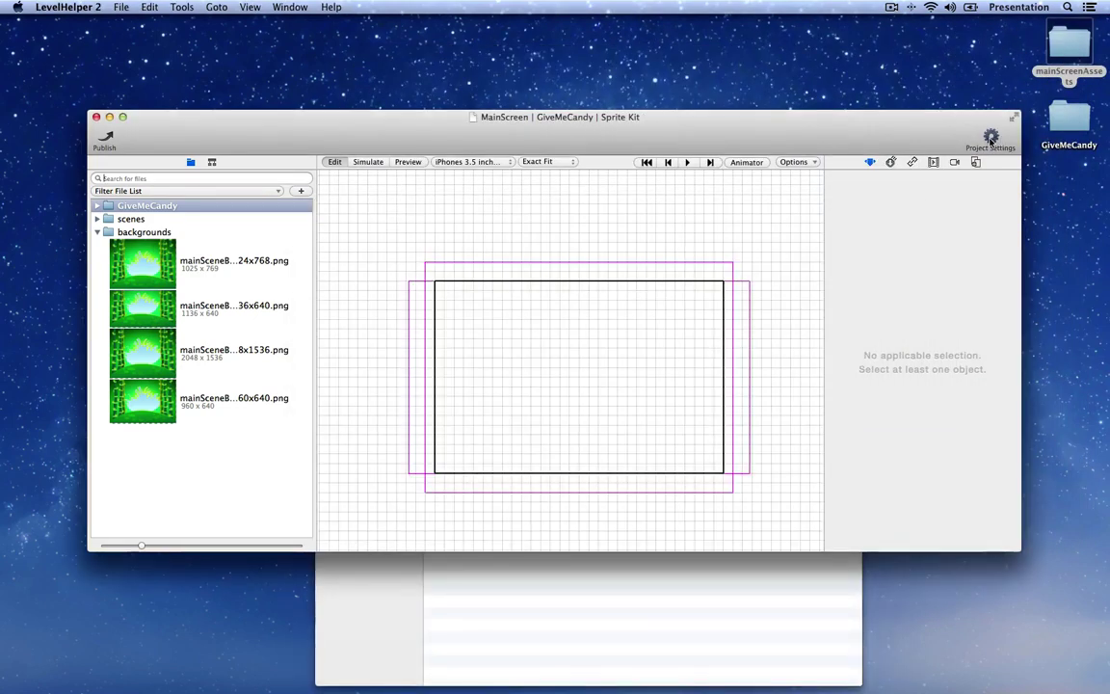
# Step: Open Project Settings and place the Finder backgrounds window below the Supported Devices list
pyautogui.click(992, 140)
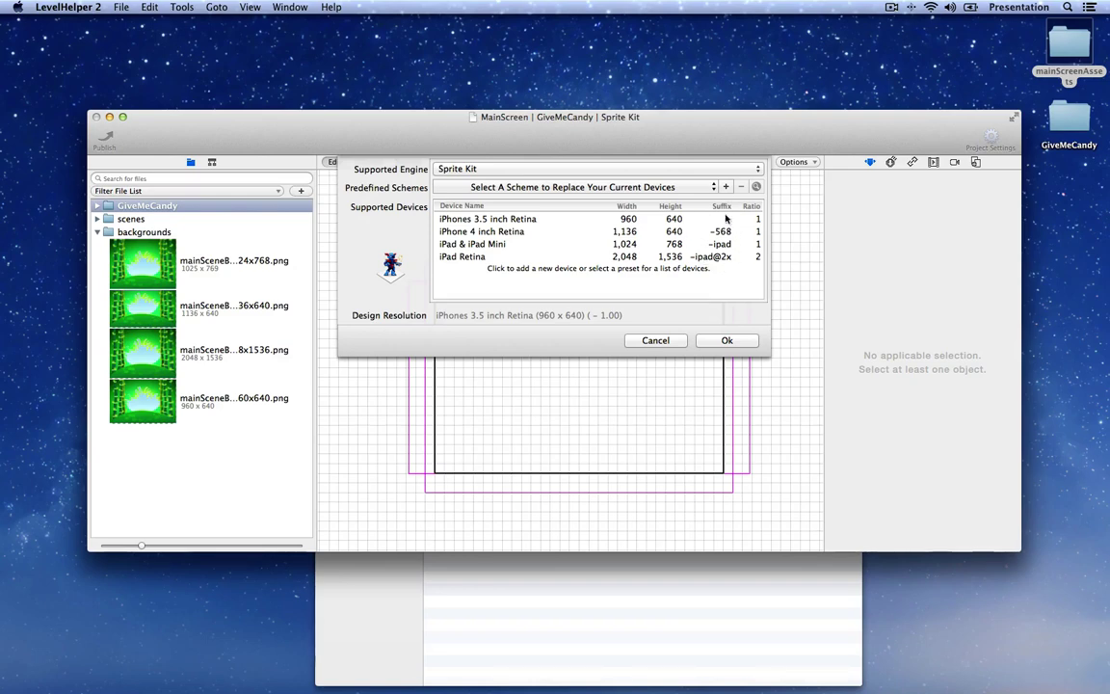
pyautogui.click(506, 557)
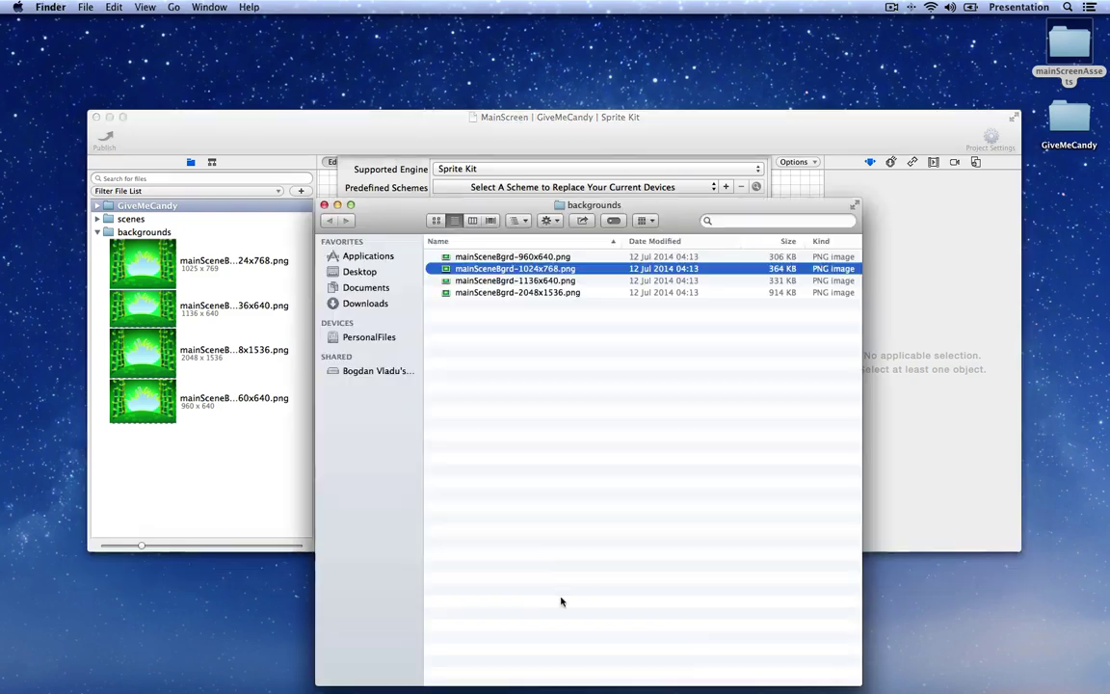
pyautogui.moveTo(500, 200); pyautogui.dragTo(501, 399)
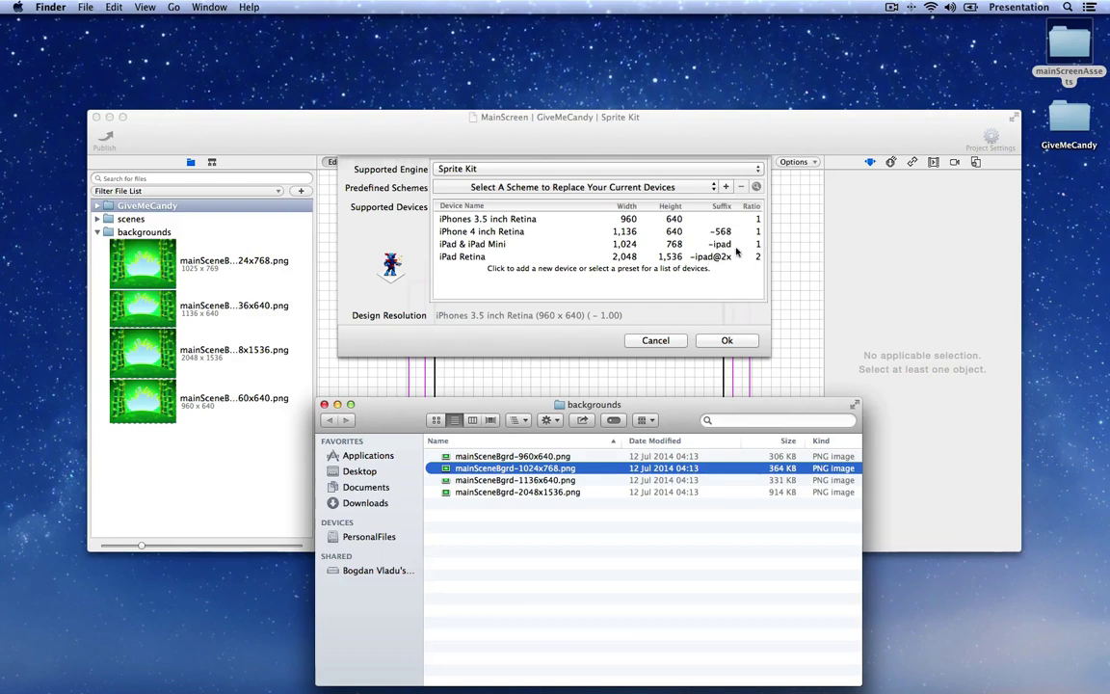
# Step: Rename the 960x640 image to mainSceneBgrd.png and the 1136x640 image to mainSceneBgrd-568.png
pyautogui.click(590, 538)
pyautogui.press('Down')
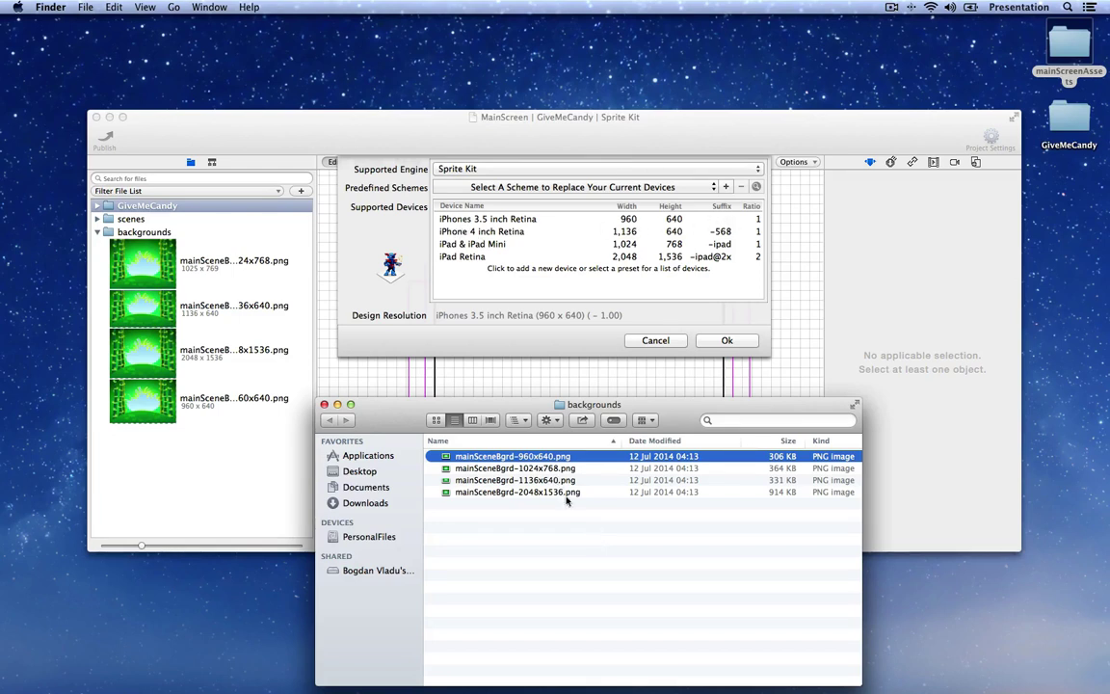
pyautogui.press('Return')
pyautogui.press('Right')
pyautogui.press('BackSpace')
pyautogui.press('BackSpace')
pyautogui.press('BackSpace')
pyautogui.press('BackSpace')
pyautogui.press('BackSpace')
pyautogui.press('BackSpace')
pyautogui.press('BackSpace')
pyautogui.press('BackSpace')
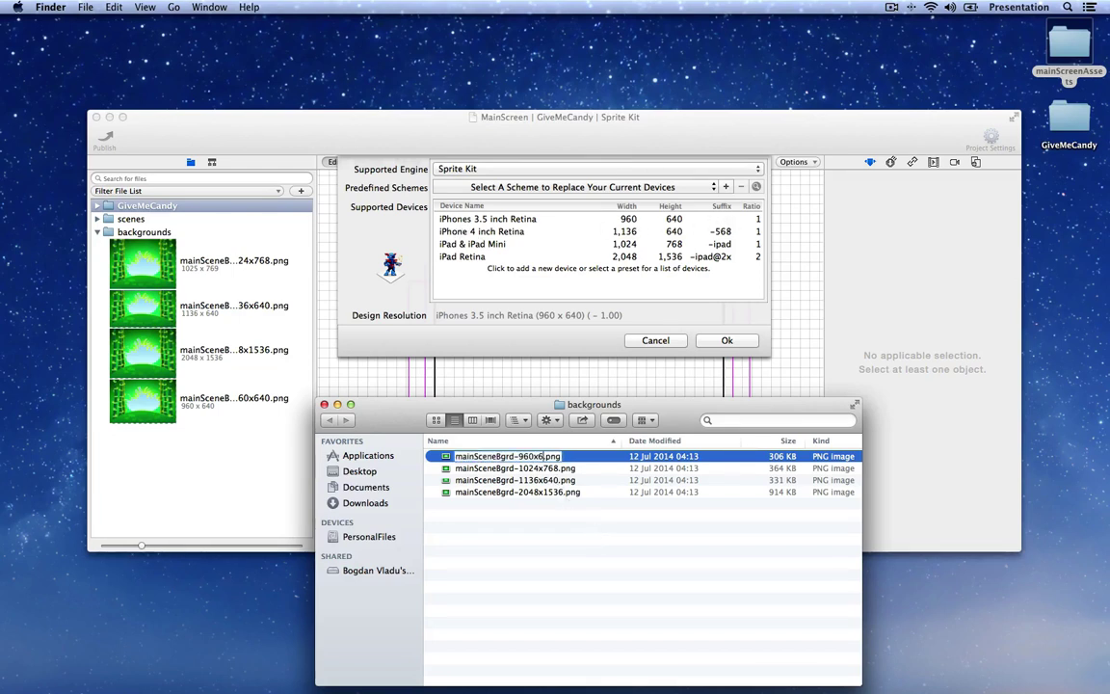
pyautogui.press('Return')
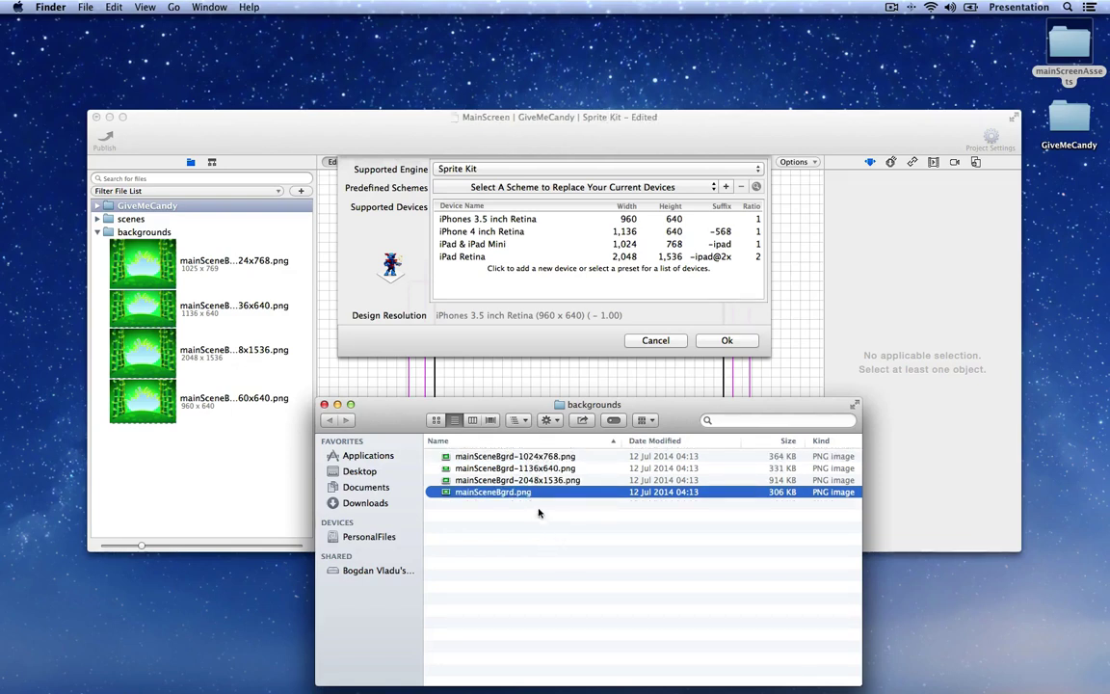
pyautogui.click(540, 468)
pyautogui.press('Return')
pyautogui.press('Right')
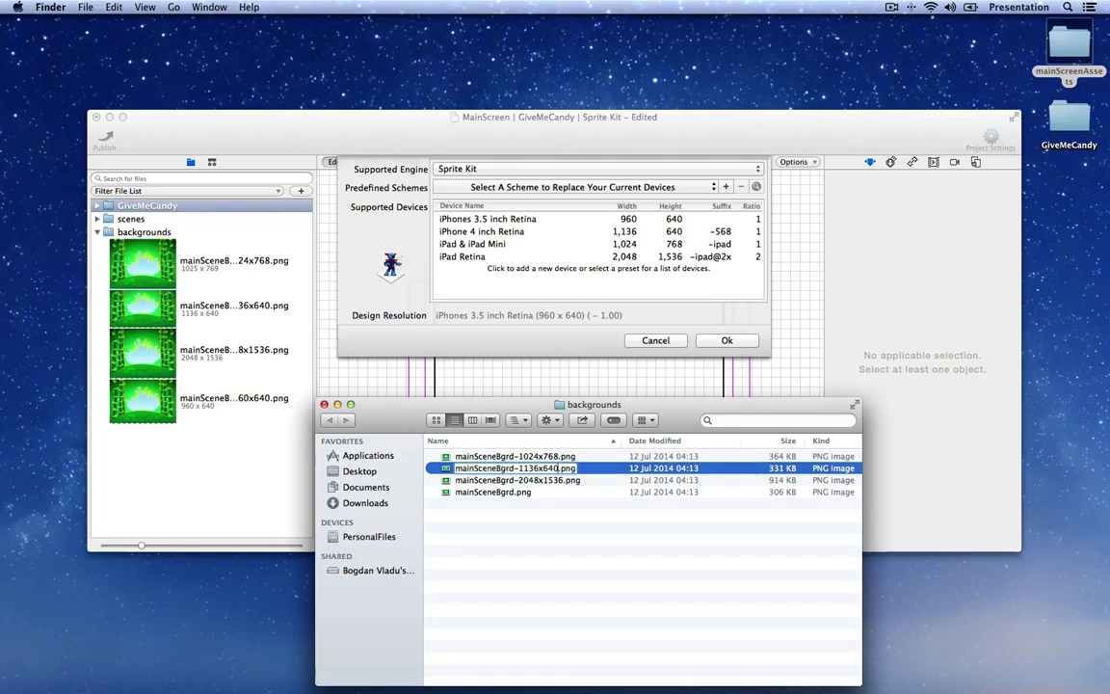
pyautogui.hotkey('shift', 'Left')
pyautogui.hotkey('shift', 'Left')
pyautogui.hotkey('shift', 'Left')
pyautogui.hotkey('shift', 'Left')
pyautogui.hotkey('shift', 'Left')
pyautogui.hotkey('shift', 'Left')
pyautogui.hotkey('shift', 'Left')
pyautogui.hotkey('shift', 'Left')
pyautogui.write('567')
pyautogui.press('Return')
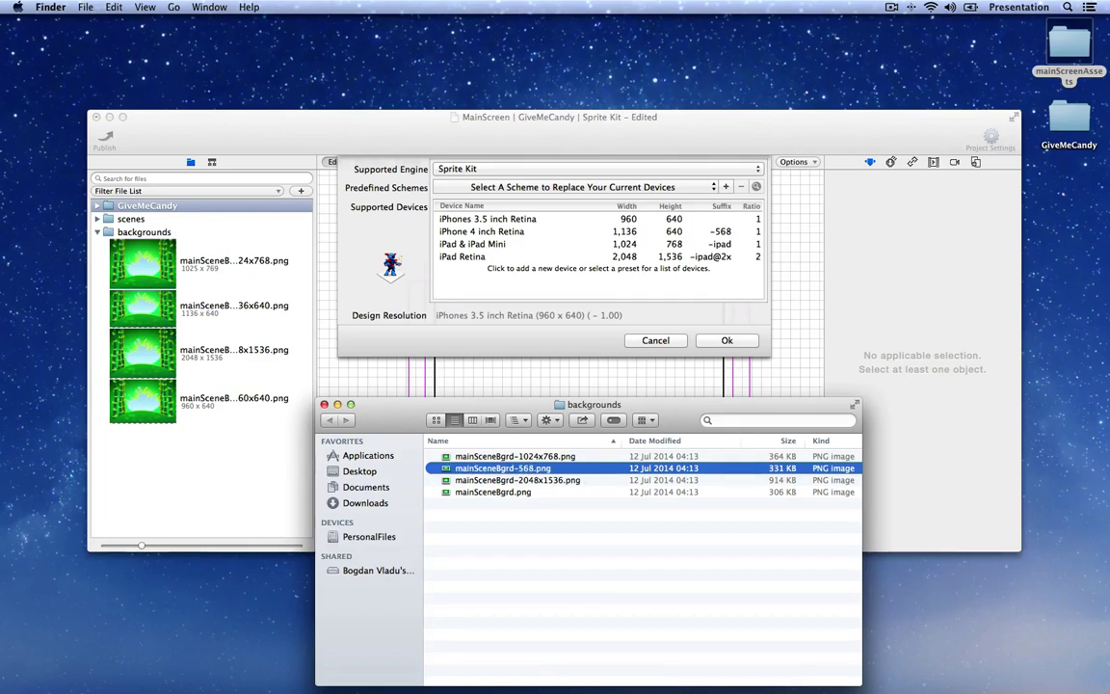
# Step: Rename the 1024x768 image to mainSceneBgrd-ipad.png and start renaming the 2048x1536 image
pyautogui.click(543, 468)
pyautogui.press('Return')
pyautogui.press('Right')
pyautogui.hotkey('shift', 'Left')
pyautogui.hotkey('shift', 'Left')
pyautogui.hotkey('shift', 'Left')
pyautogui.hotkey('shift', 'Left')
pyautogui.hotkey('shift', 'Left')
pyautogui.hotkey('shift', 'Left')
pyautogui.hotkey('shift', 'Left')
pyautogui.hotkey('shift', 'Left')
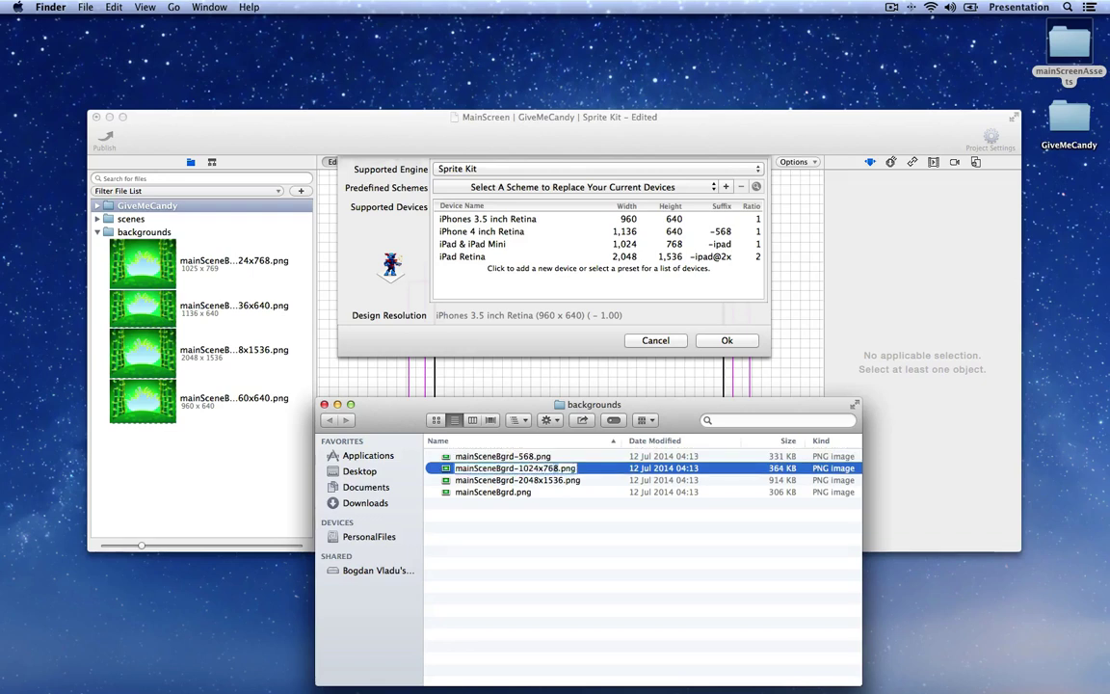
pyautogui.write('ipad')
pyautogui.press('Return')
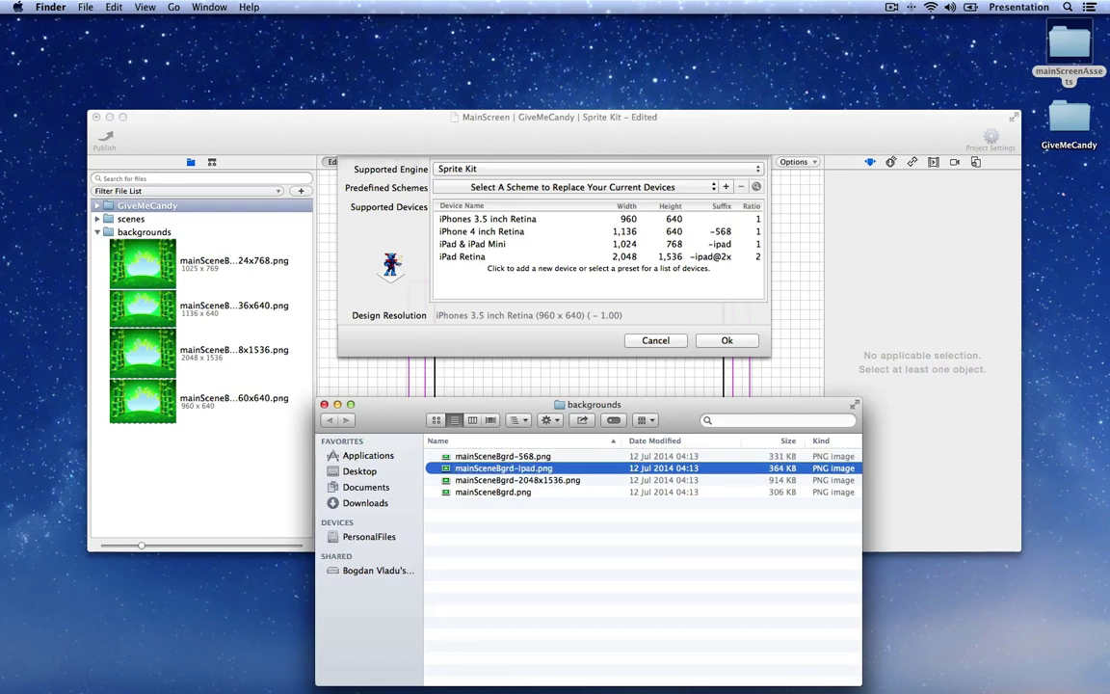
pyautogui.press('Up')
pyautogui.press('Return')
pyautogui.press('Right')
pyautogui.hotkey('shift', 'Left')
pyautogui.hotkey('shift', 'Left')
pyautogui.hotkey('shift', 'Left')
pyautogui.hotkey('shift', 'Left')
pyautogui.hotkey('shift', 'Left')
pyautogui.hotkey('shift', 'Left')
pyautogui.hotkey('shift', 'Left')
pyautogui.hotkey('shift', 'Left')
pyautogui.hotkey('shift', 'Left')
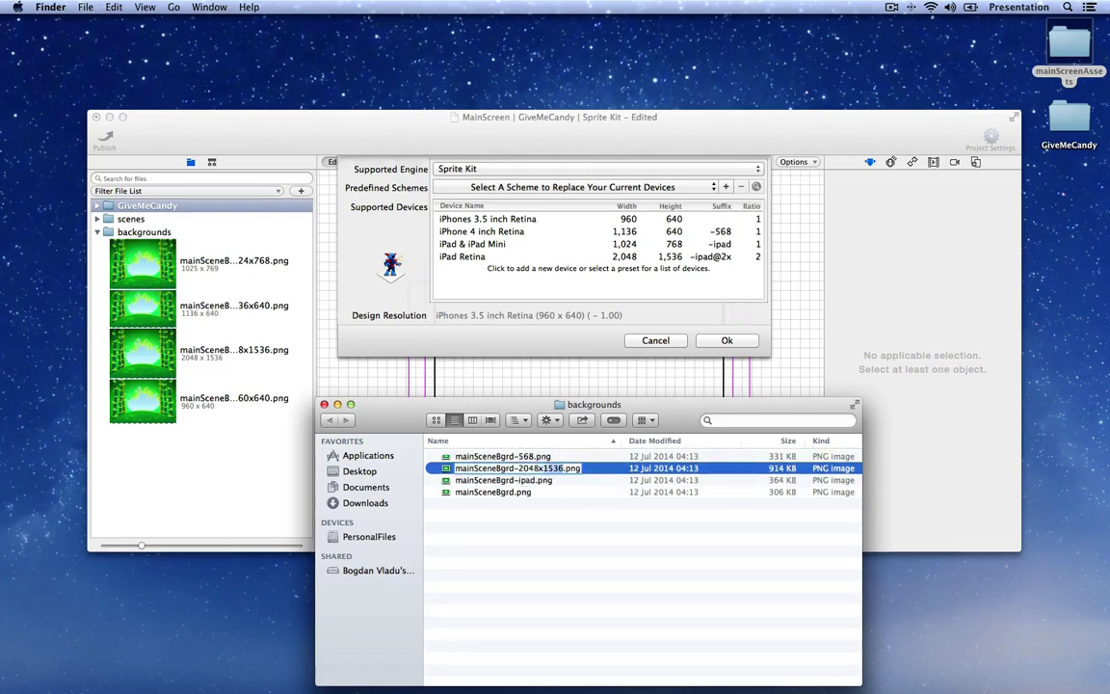
pyautogui.write('ipad@2x')
pyautogui.press('Return')
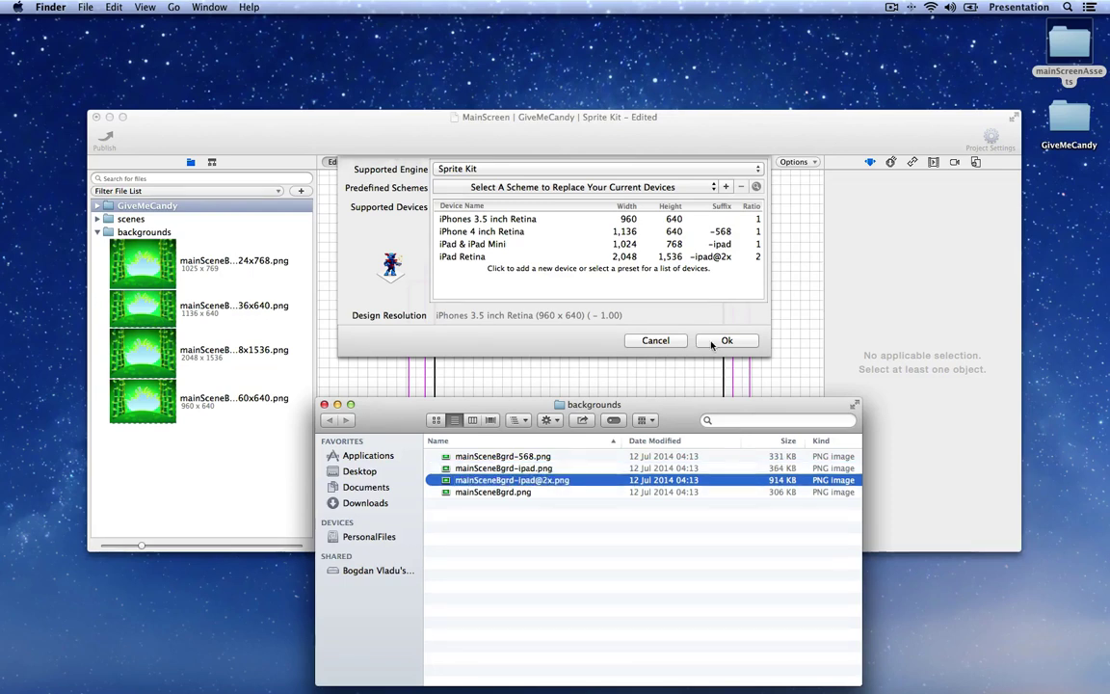
pyautogui.click(724, 343)
pyautogui.press('Return')
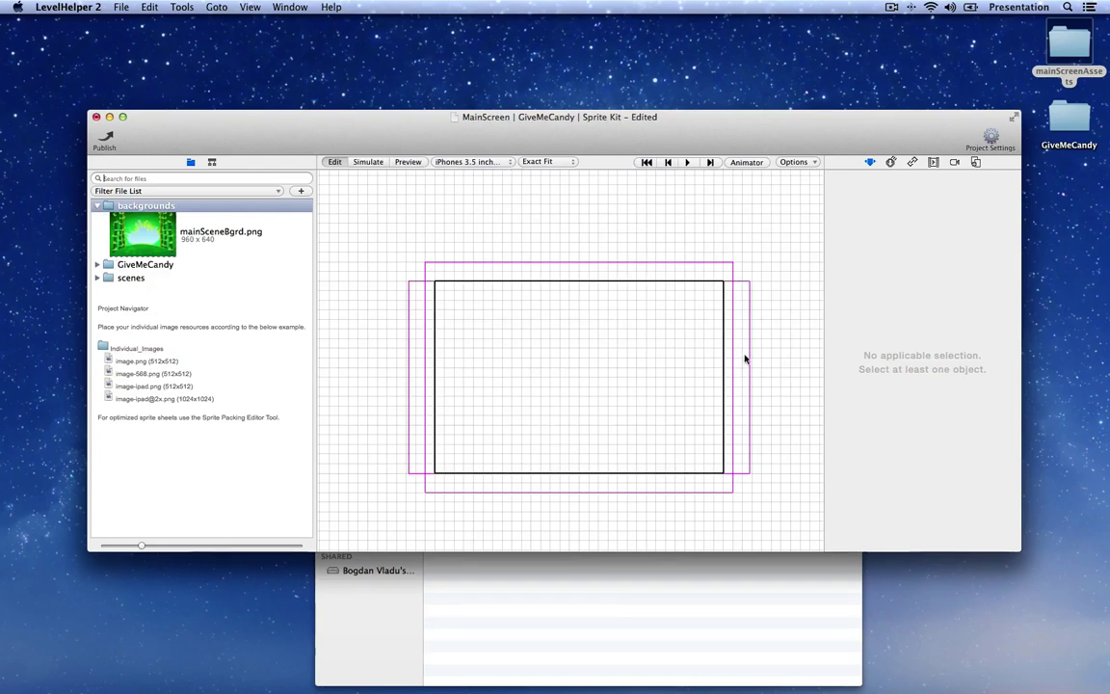
pyautogui.click(177, 235)
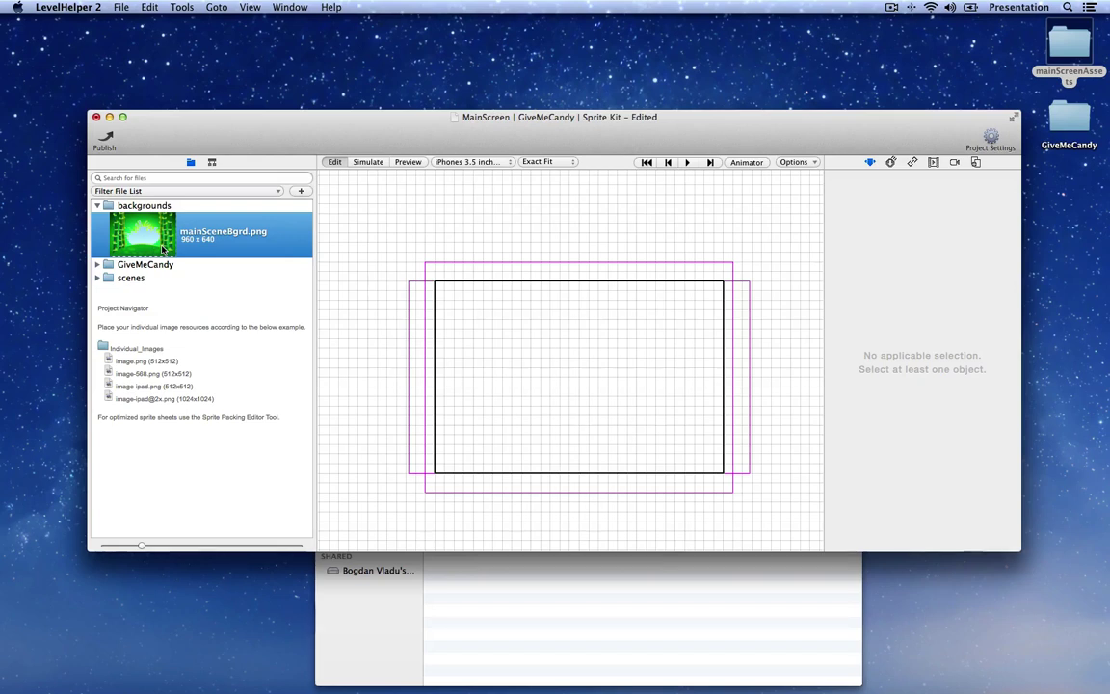
# Step: Preview the scene at iPhone 4 inch Retina, iPad Retina, and finally iPad & iPad Mini
pyautogui.click(501, 162)
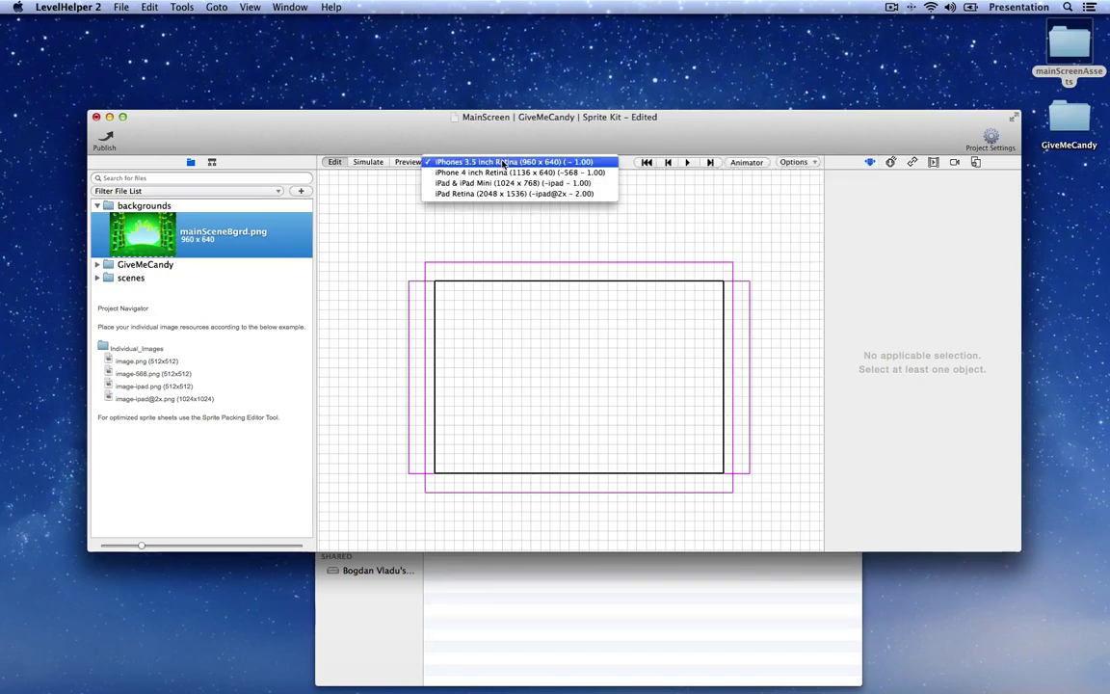
pyautogui.click(463, 173)
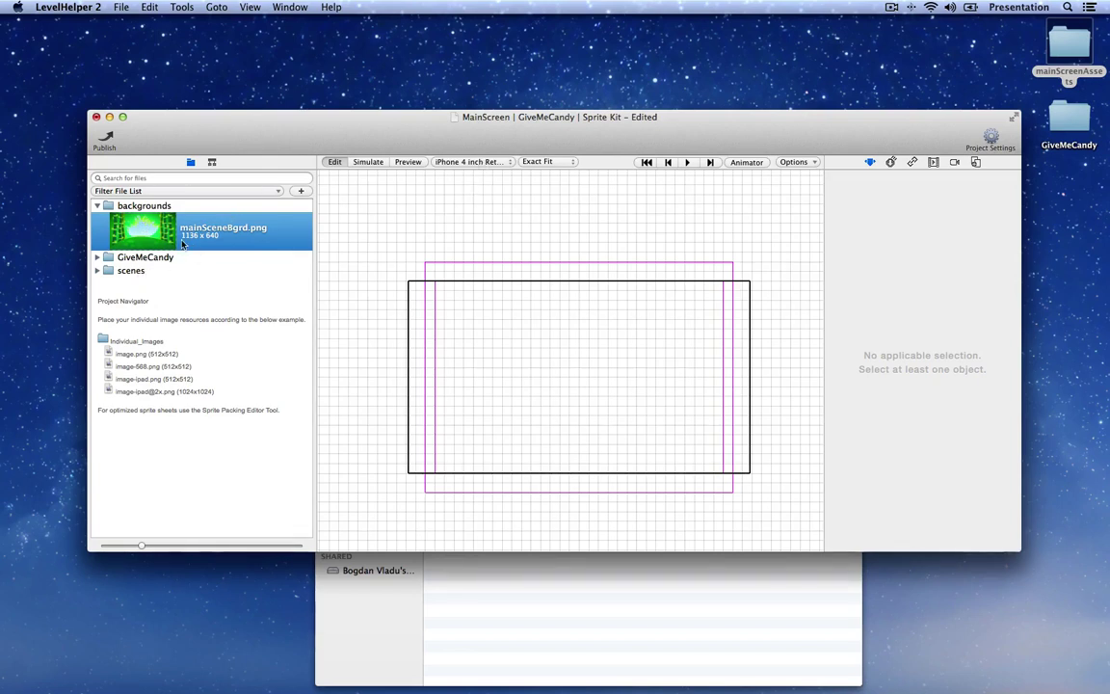
pyautogui.click(462, 162)
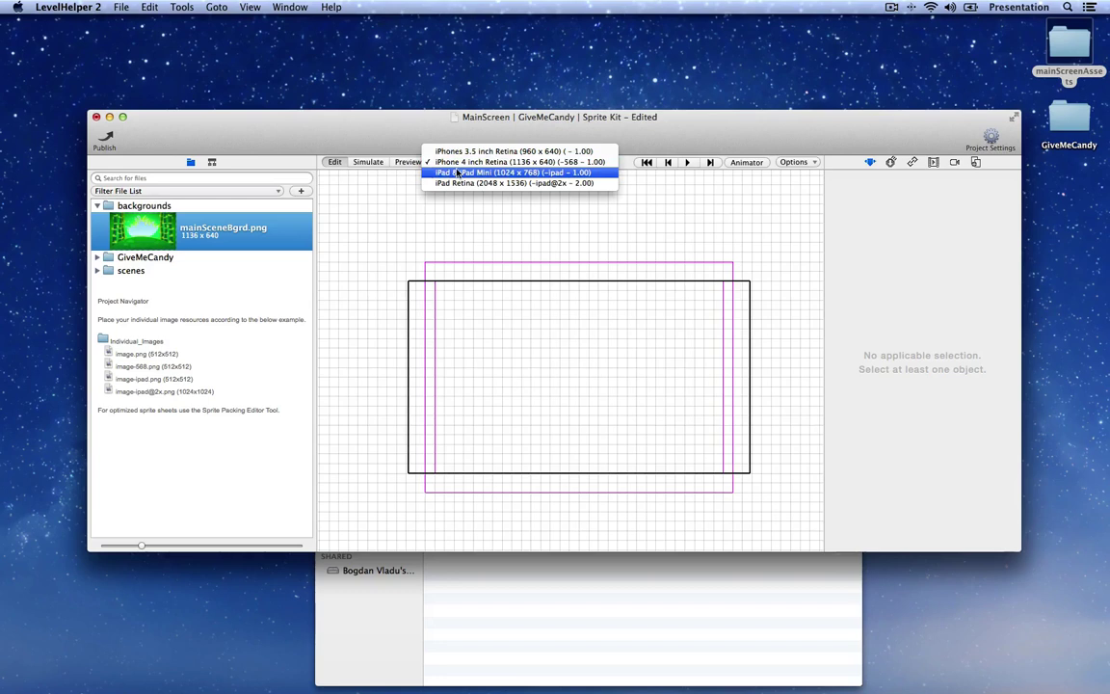
pyautogui.click(458, 173)
pyautogui.click(456, 164)
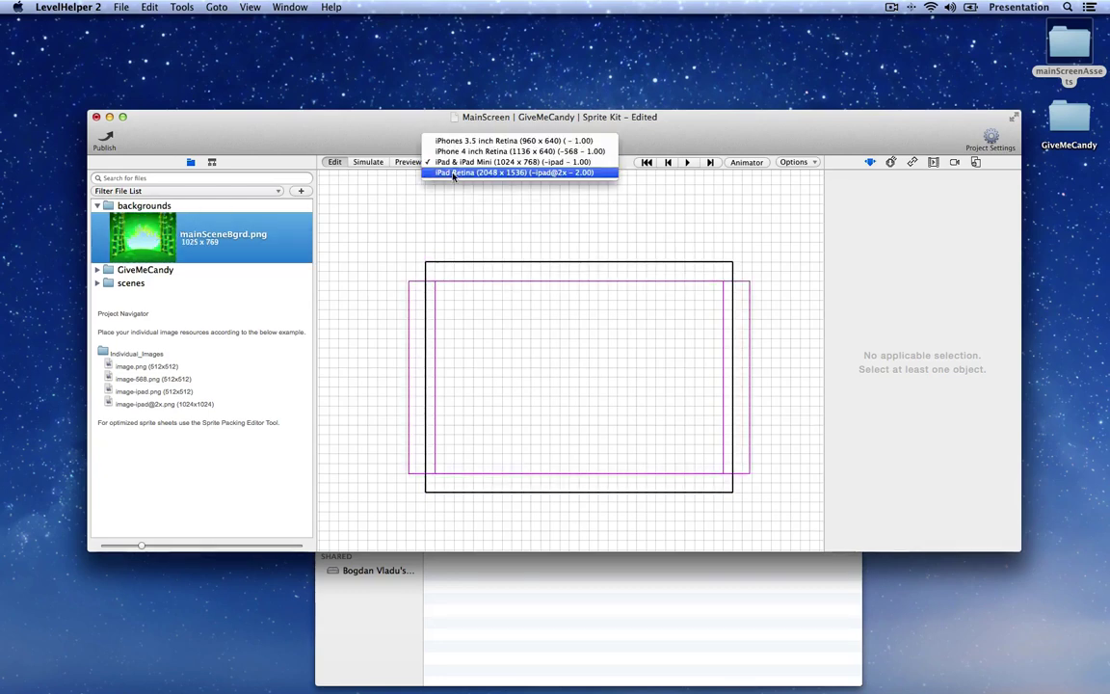
pyautogui.click(453, 175)
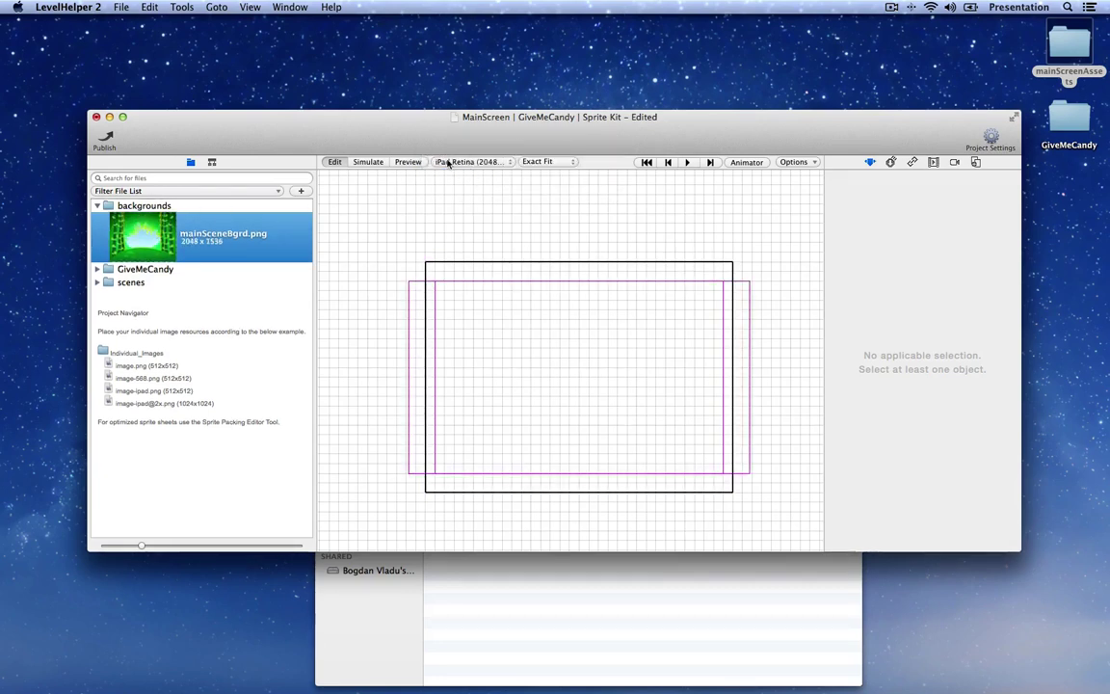
pyautogui.click(451, 159)
pyautogui.click(455, 151)
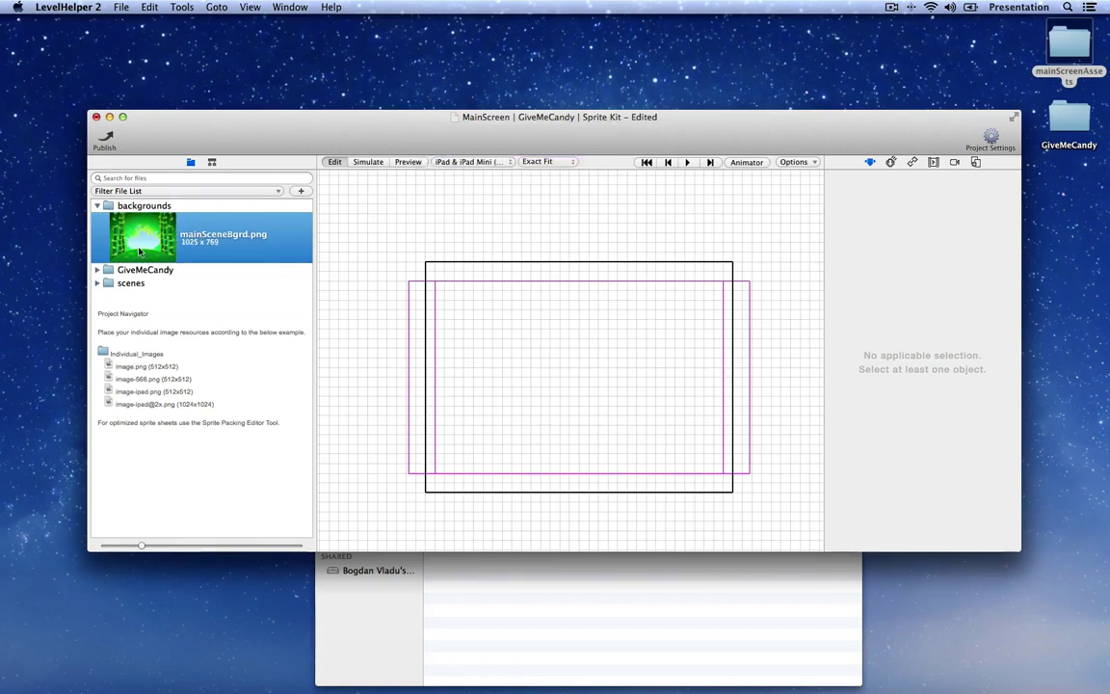
# Step: Add mainSceneBgrd.png to the scene at position X 480, Y 320
pyautogui.moveTo(135, 231); pyautogui.dragTo(585, 380)
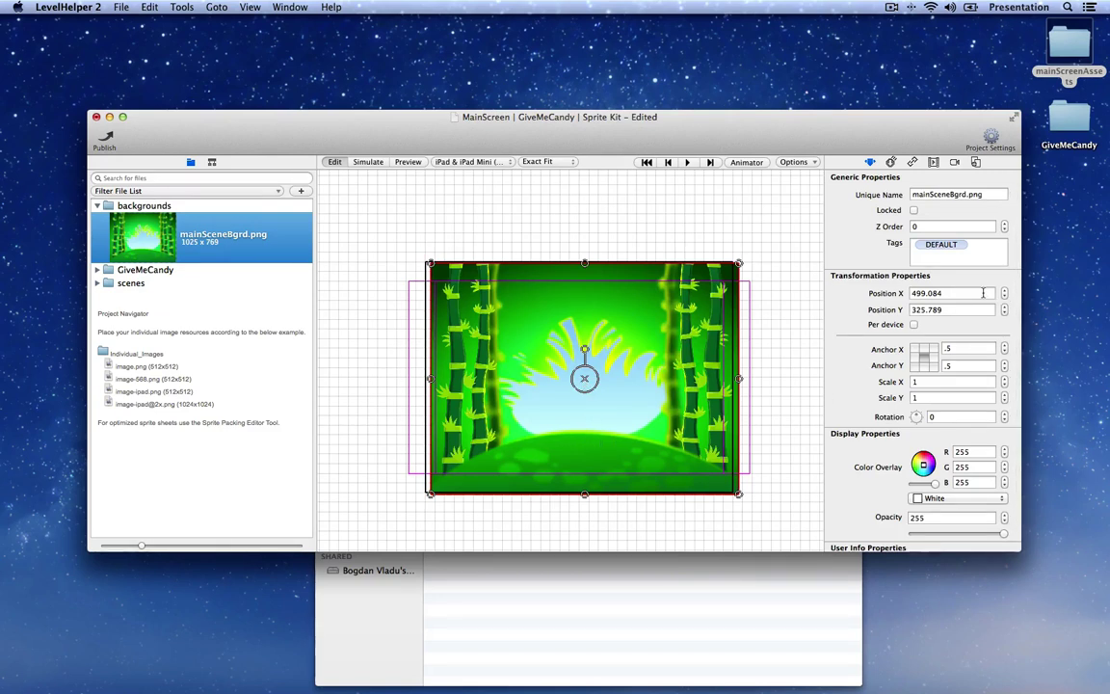
pyautogui.press('Tab')
pyautogui.write('480')
pyautogui.press('Tab')
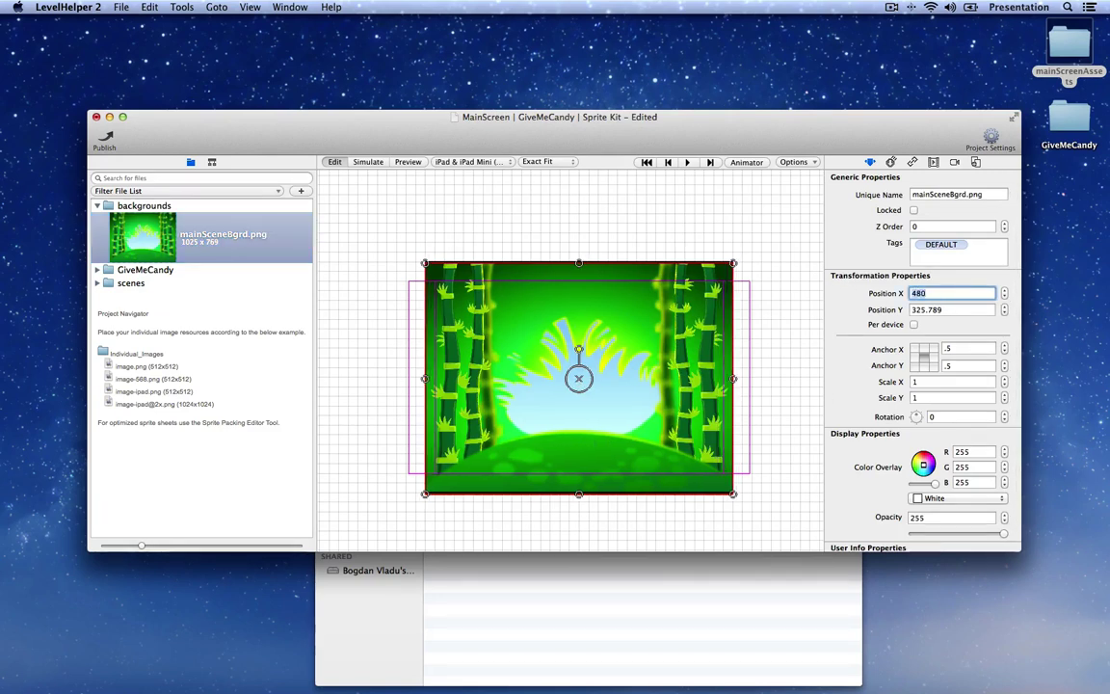
pyautogui.write('320')
pyautogui.press('Return')
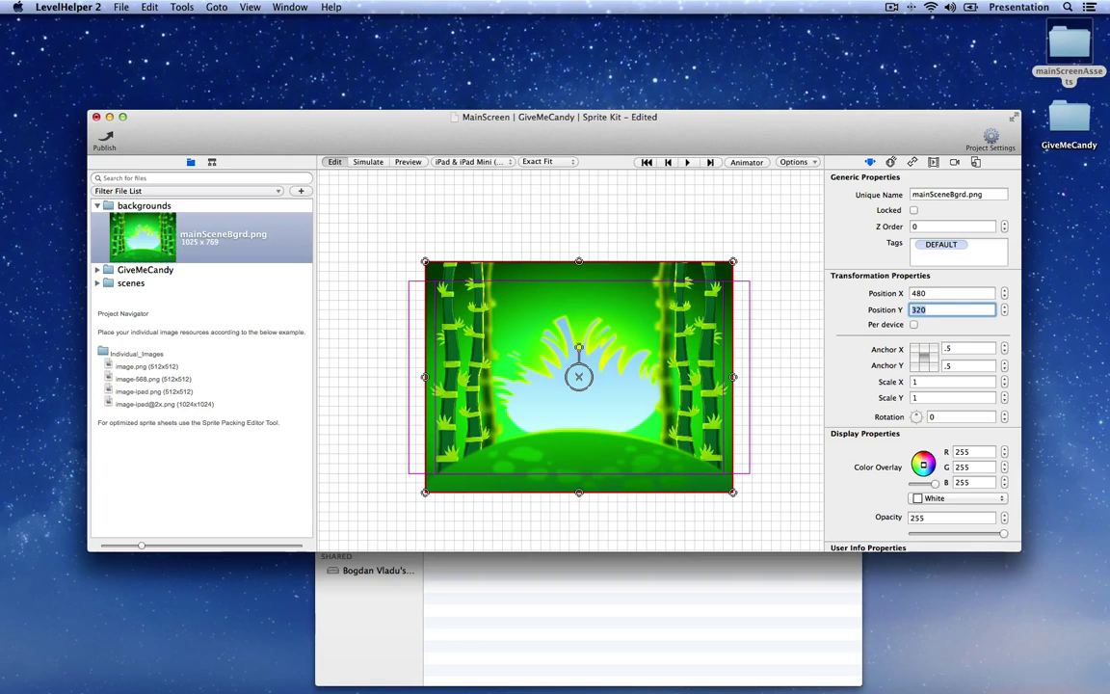
# Step: Move the background sprite into the BACK USER INTERFACE layer and deselect it
pyautogui.click(212, 162)
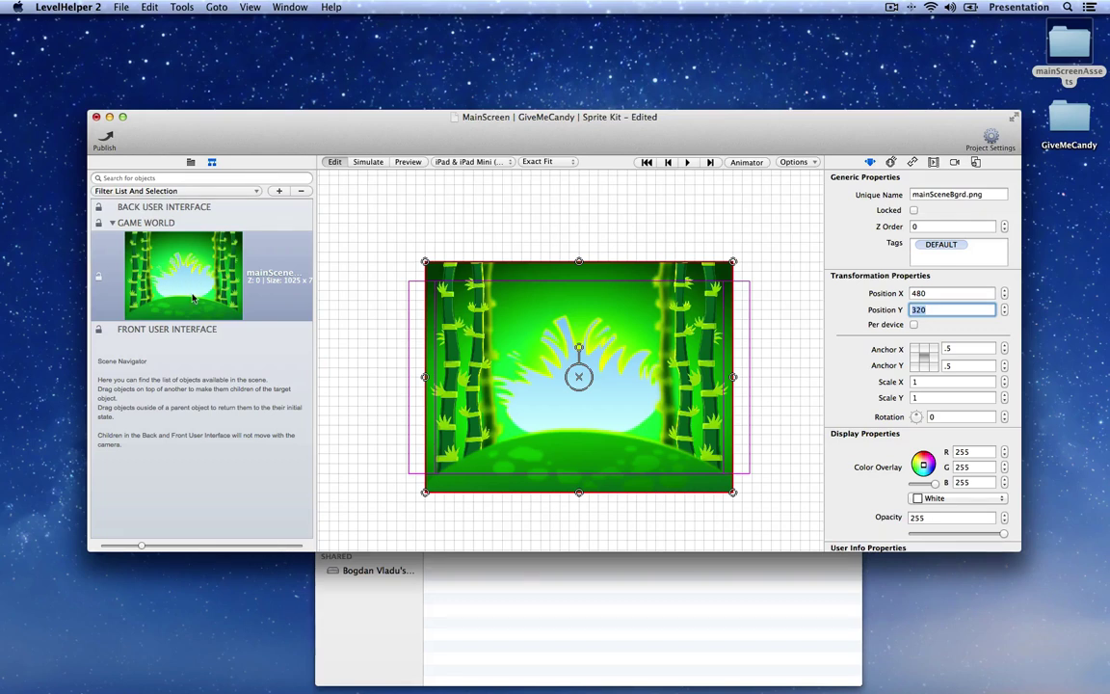
pyautogui.click(190, 298)
pyautogui.moveTo(190, 299); pyautogui.dragTo(197, 211)
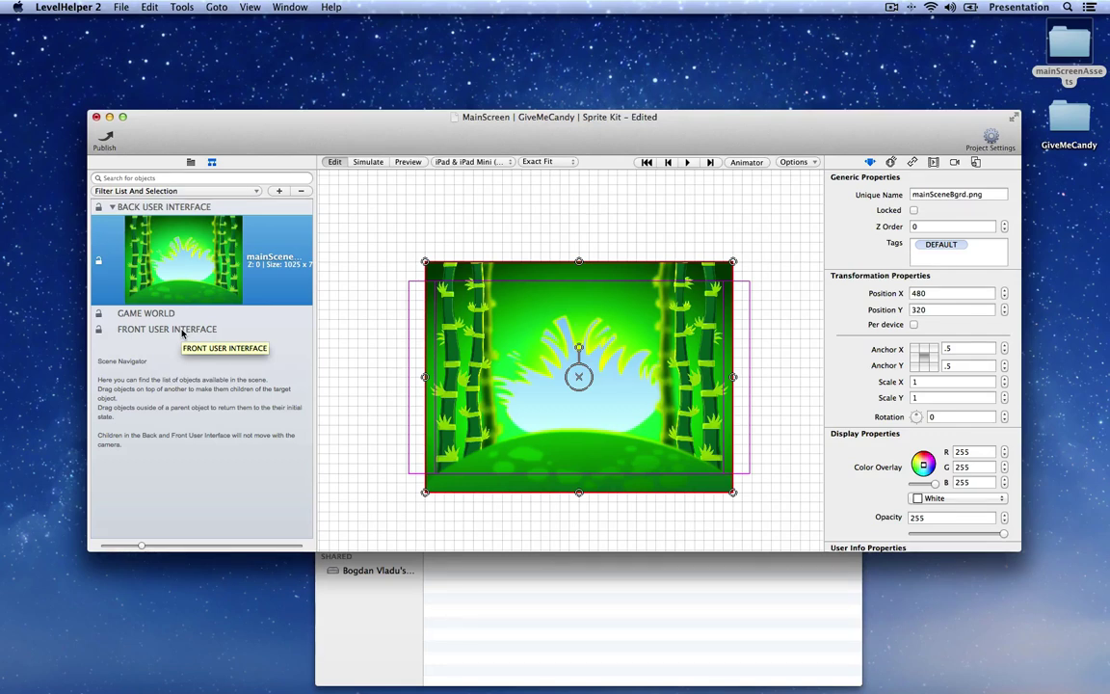
pyautogui.click(373, 337)
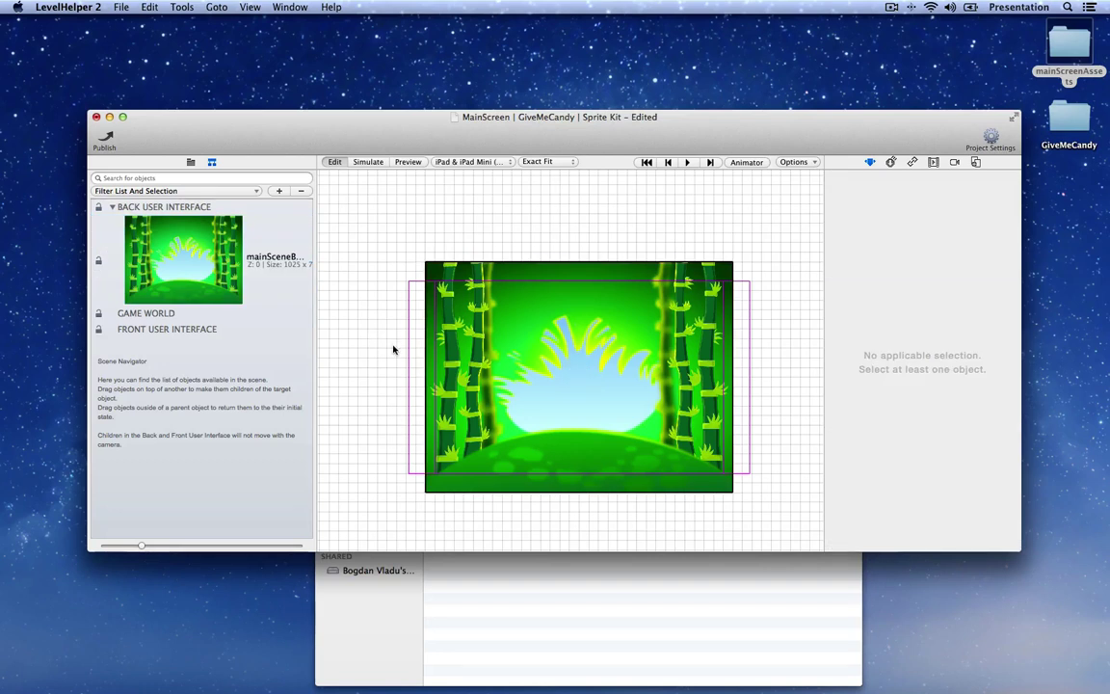
# Step: Test dragging the background sprite, then undo so it returns to 480, 320
pyautogui.click(528, 389)
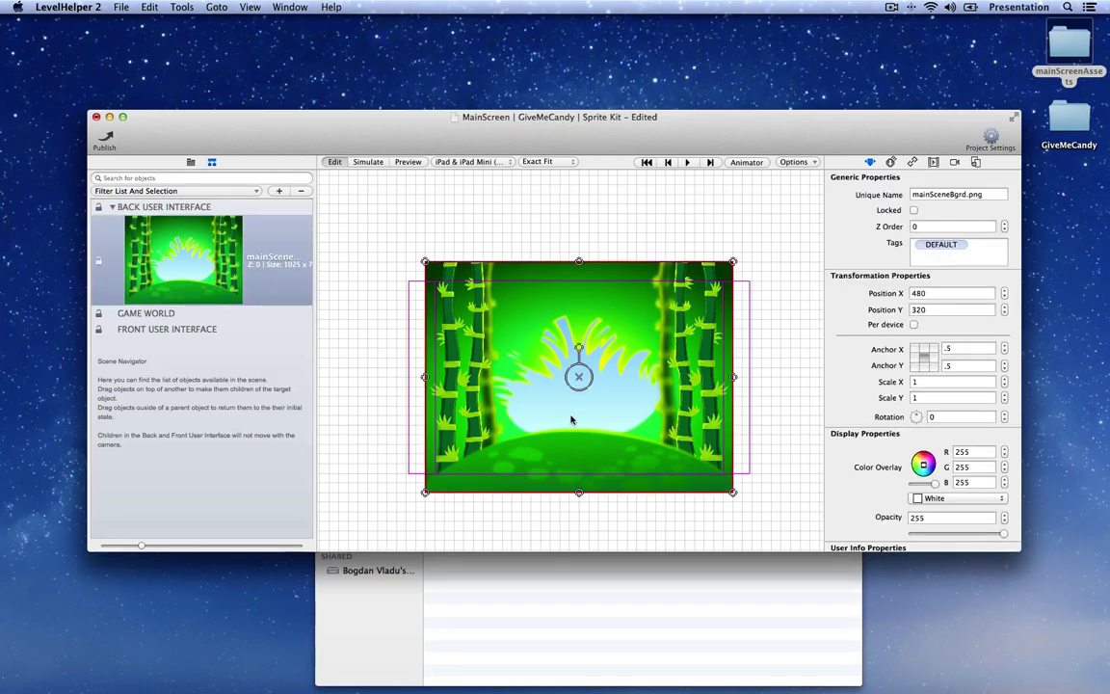
pyautogui.click(517, 211)
pyautogui.click(523, 325)
pyautogui.click(578, 232)
pyautogui.moveTo(616, 336); pyautogui.dragTo(652, 298)
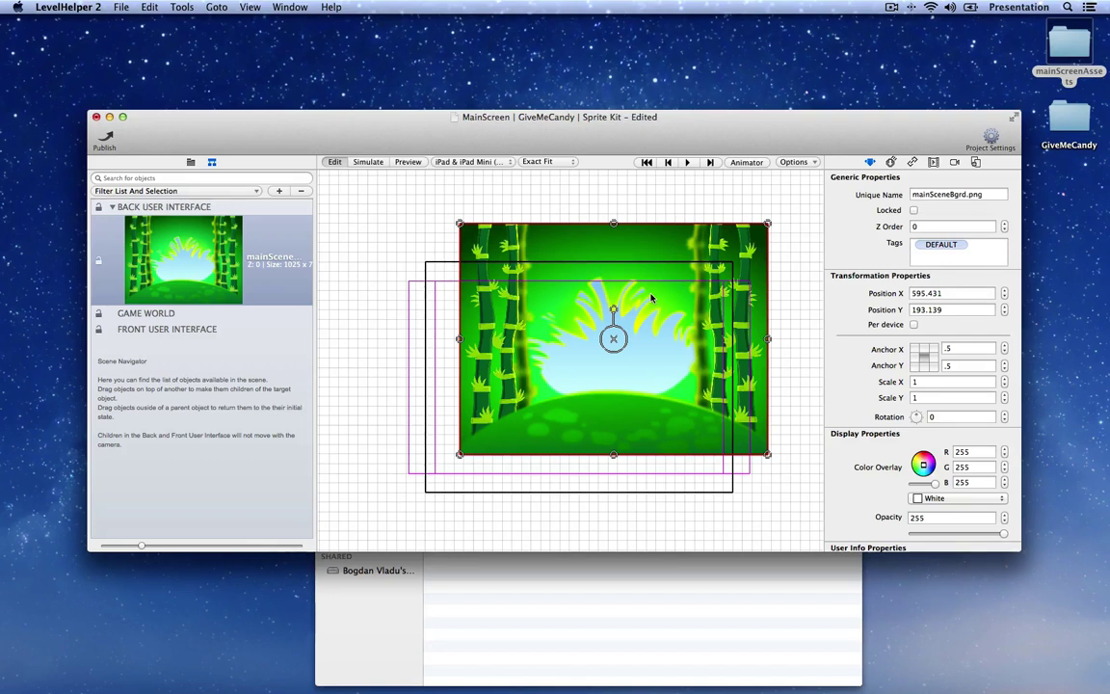
pyautogui.press('super+z')
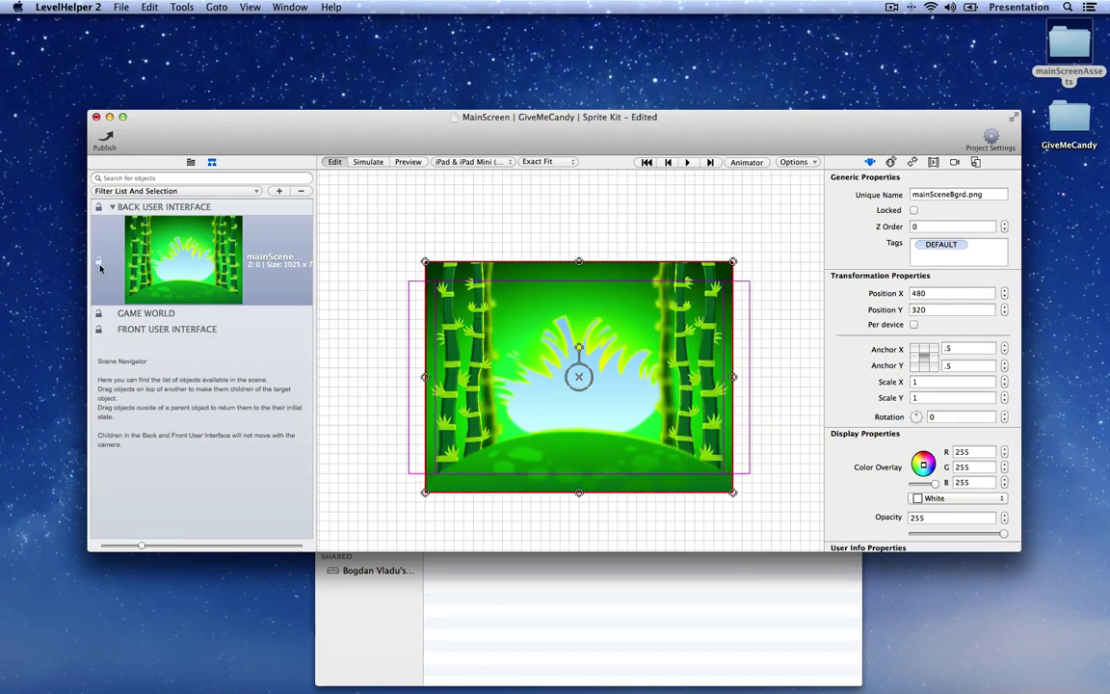
# Step: Lock the mainSceneBgrd.png sprite and confirm it can no longer be box-selected or moved
pyautogui.click(98, 265)
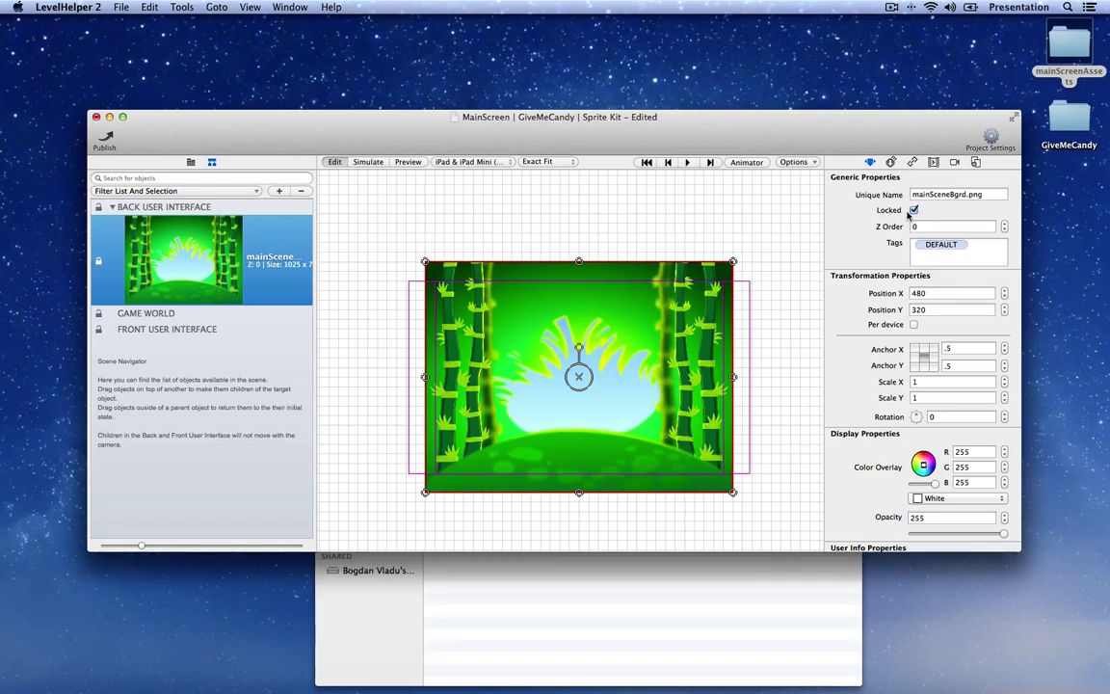
pyautogui.click(396, 240)
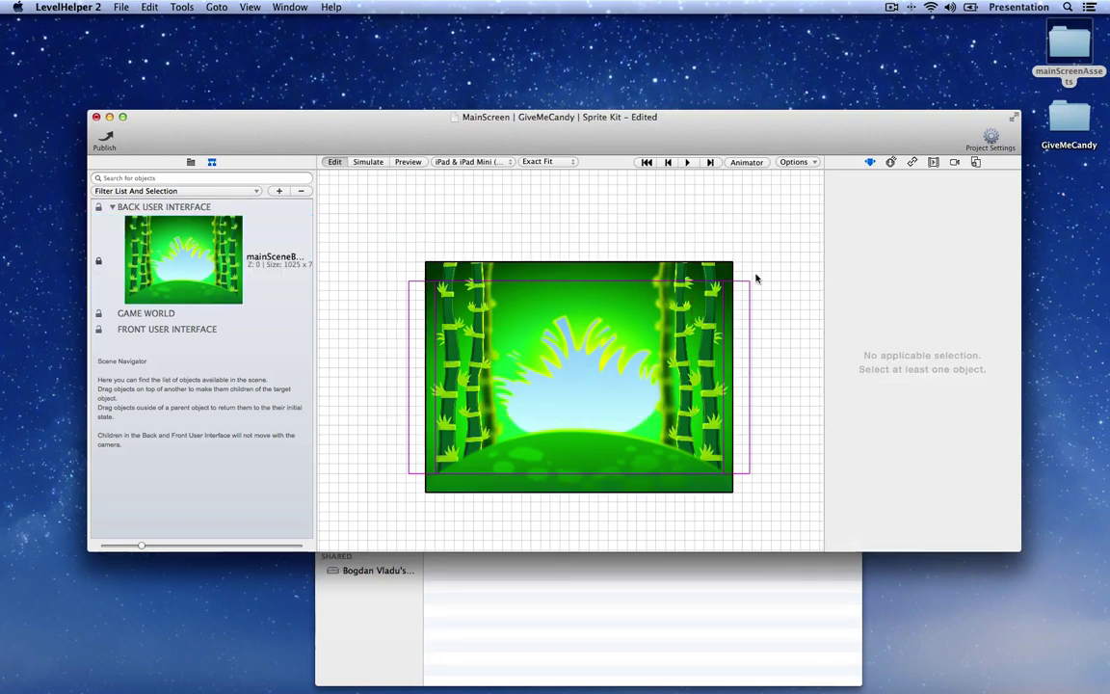
pyautogui.moveTo(757, 222); pyautogui.dragTo(504, 396)
pyautogui.moveTo(390, 236); pyautogui.dragTo(557, 391)
pyautogui.click(193, 242)
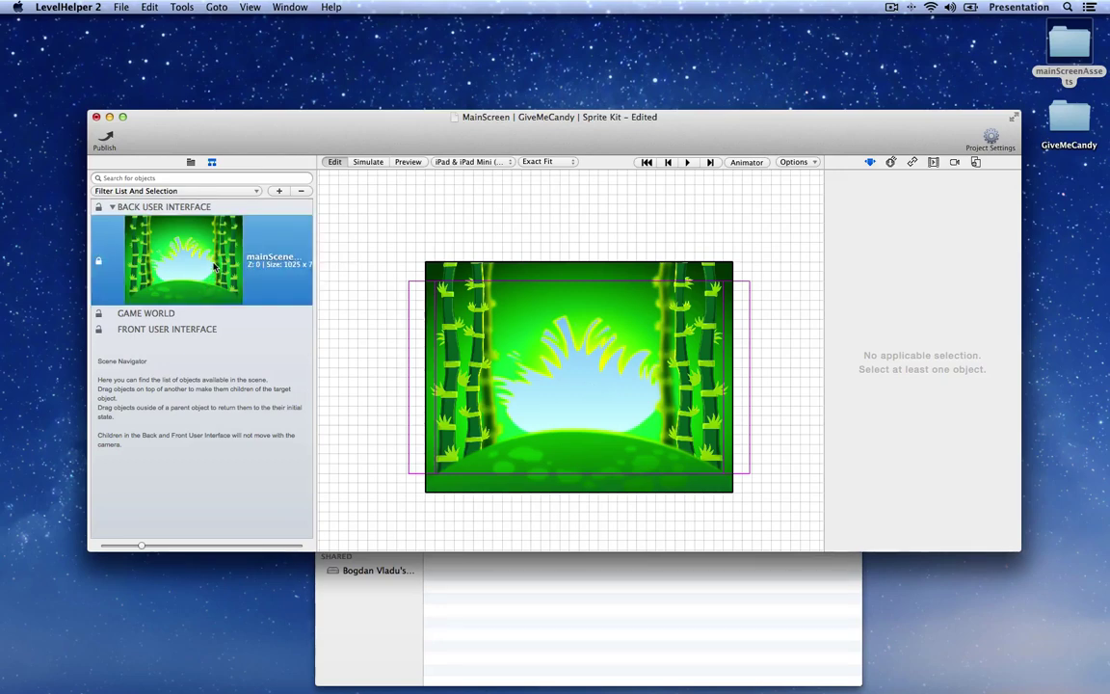
pyautogui.moveTo(480, 366); pyautogui.dragTo(479, 332)
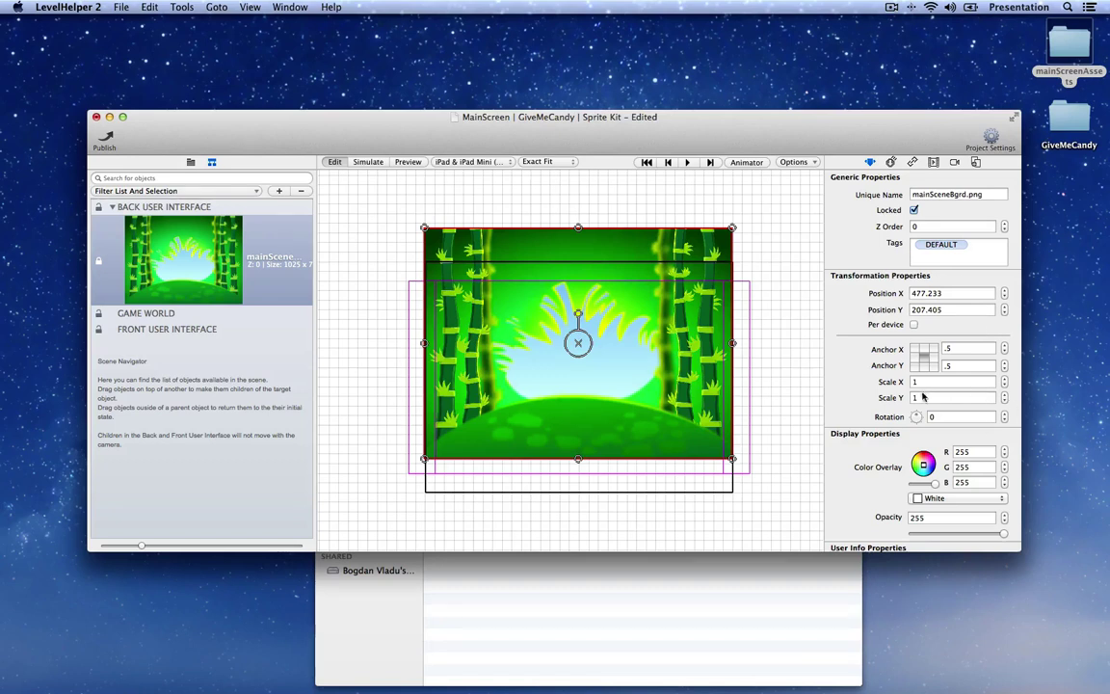
pyautogui.press('super+z')
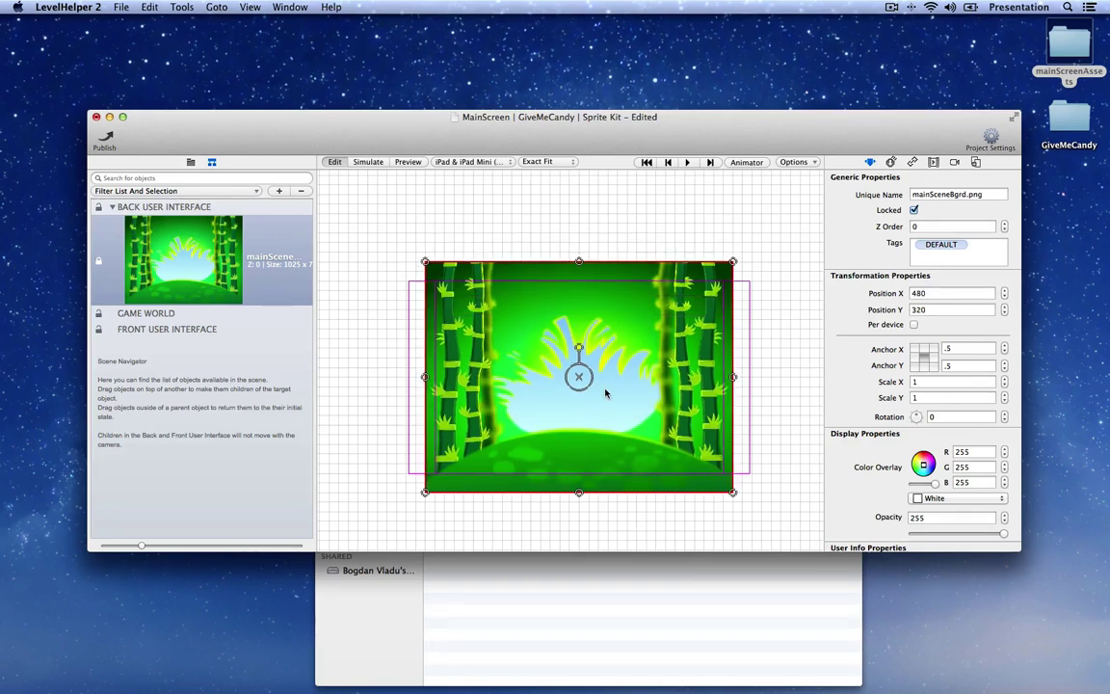
pyautogui.click(503, 237)
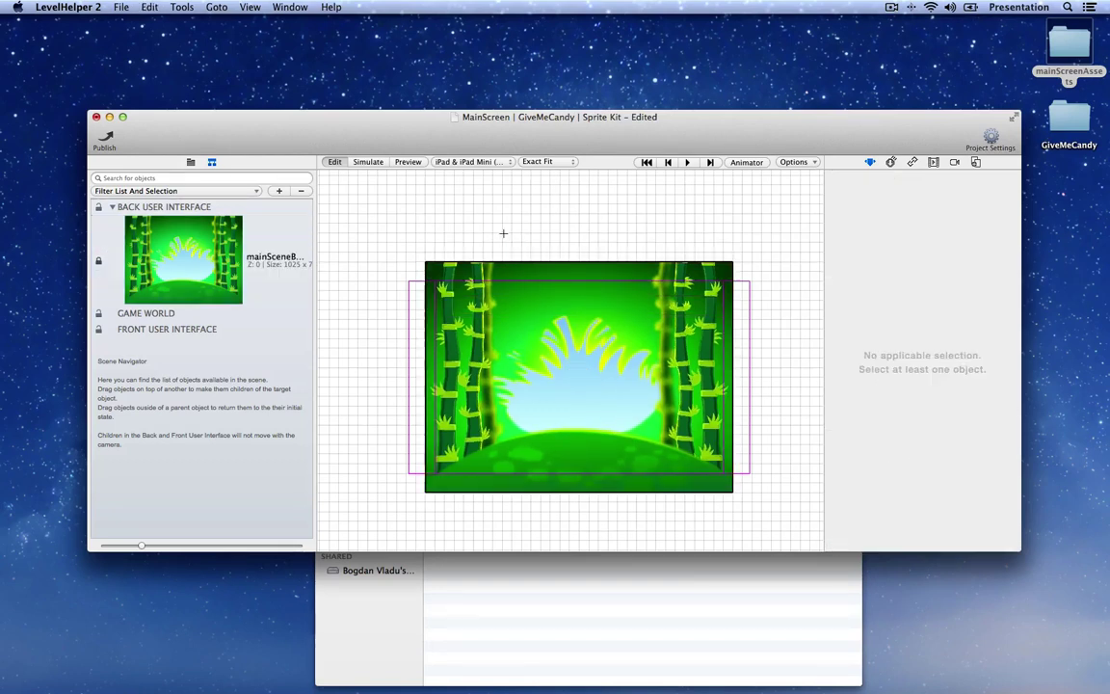
# Step: Save the MainScreen scene and bring up the add-file options in the project file list
pyautogui.moveTo(383, 120); pyautogui.dragTo(390, 67)
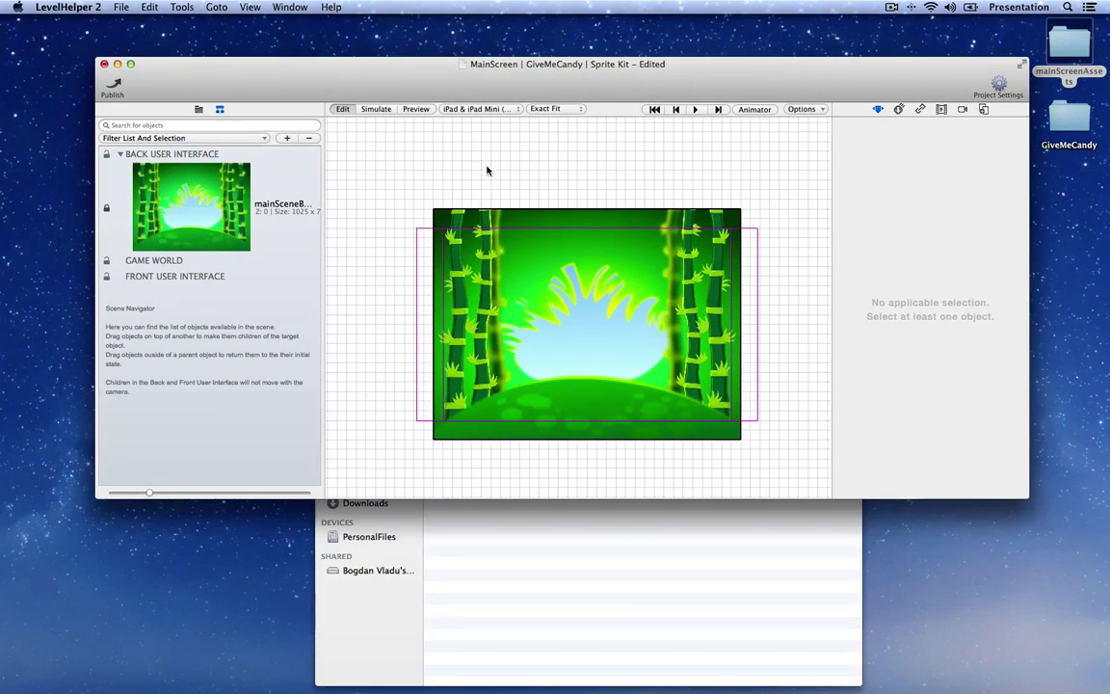
pyautogui.press('super+s')
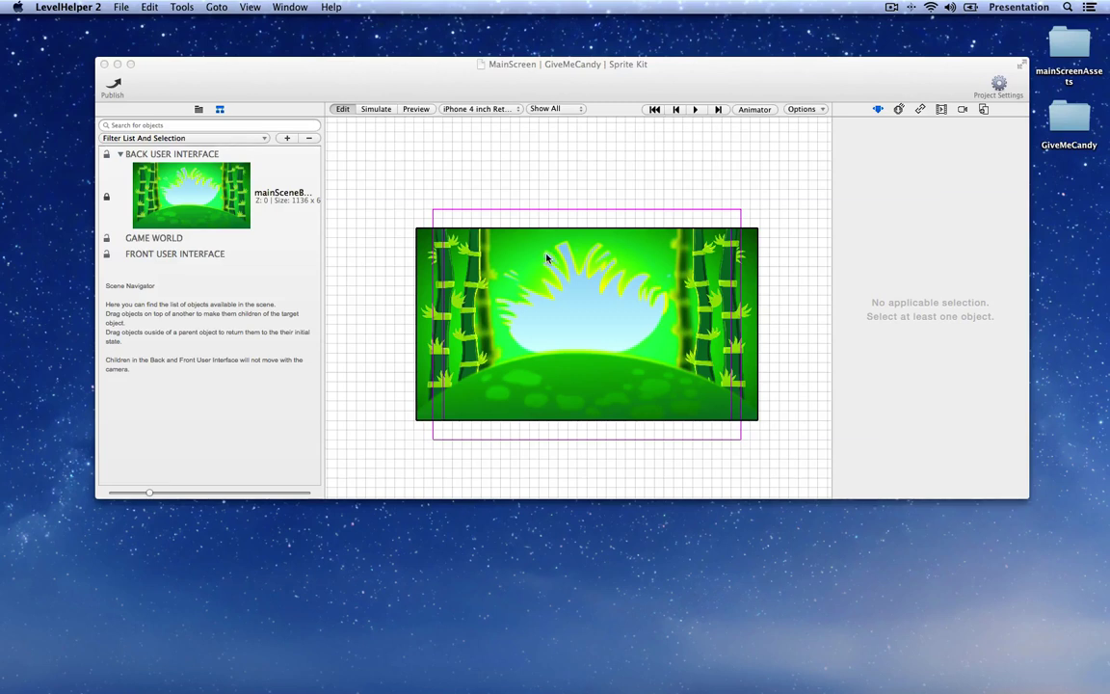
pyautogui.click(198, 110)
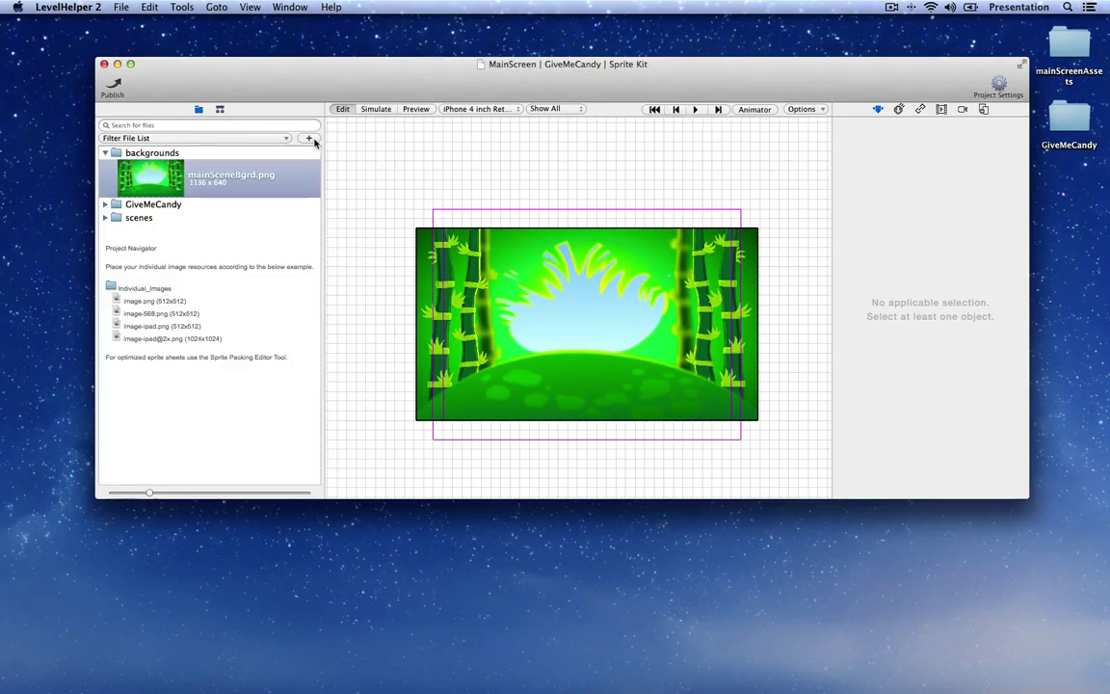
pyautogui.click(309, 139)
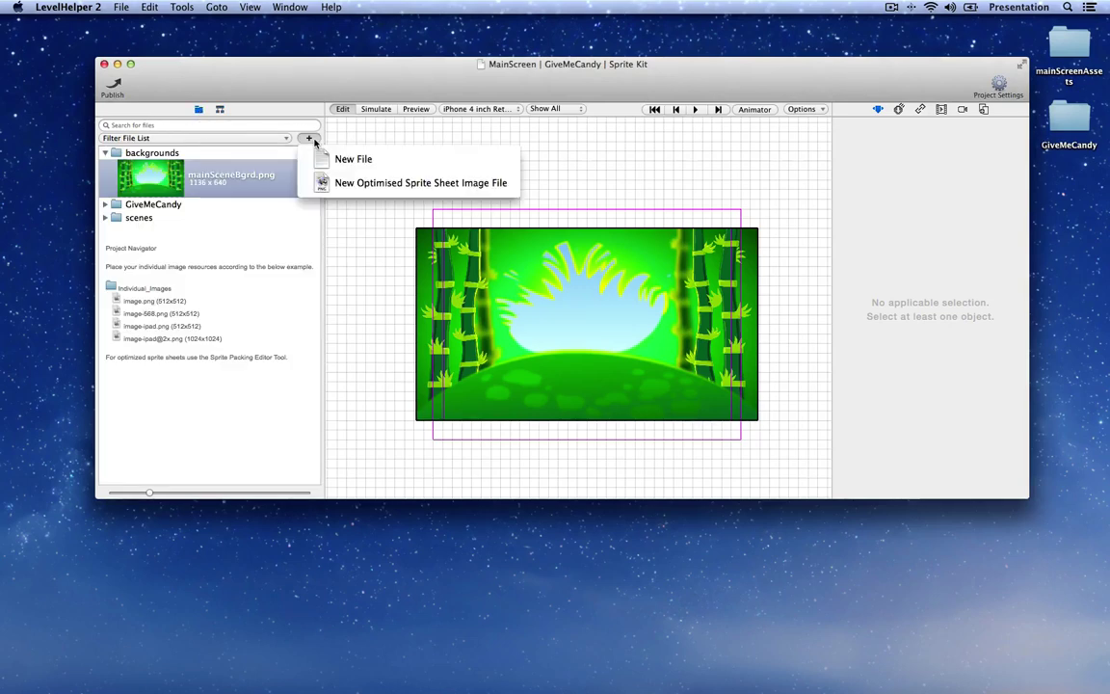
# Step: Create a new optimised sprite sheet and open the mainScreenAssets folder beside it
pyautogui.click(489, 192)
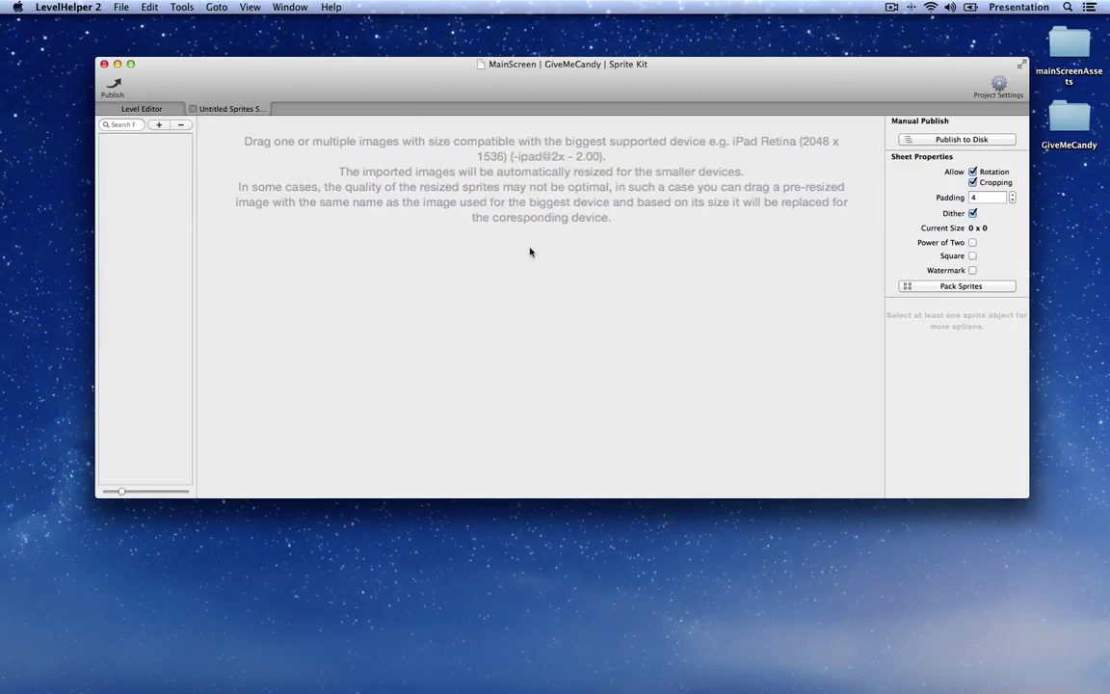
pyautogui.doubleClick(1068, 49)
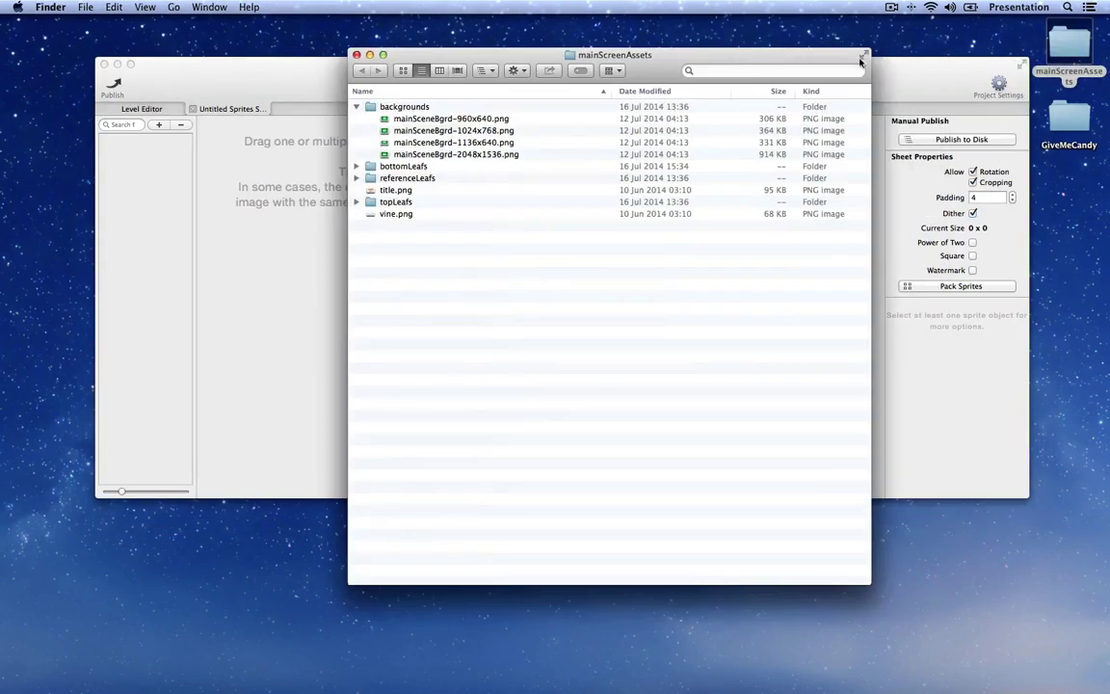
pyautogui.moveTo(718, 59); pyautogui.dragTo(878, 45)
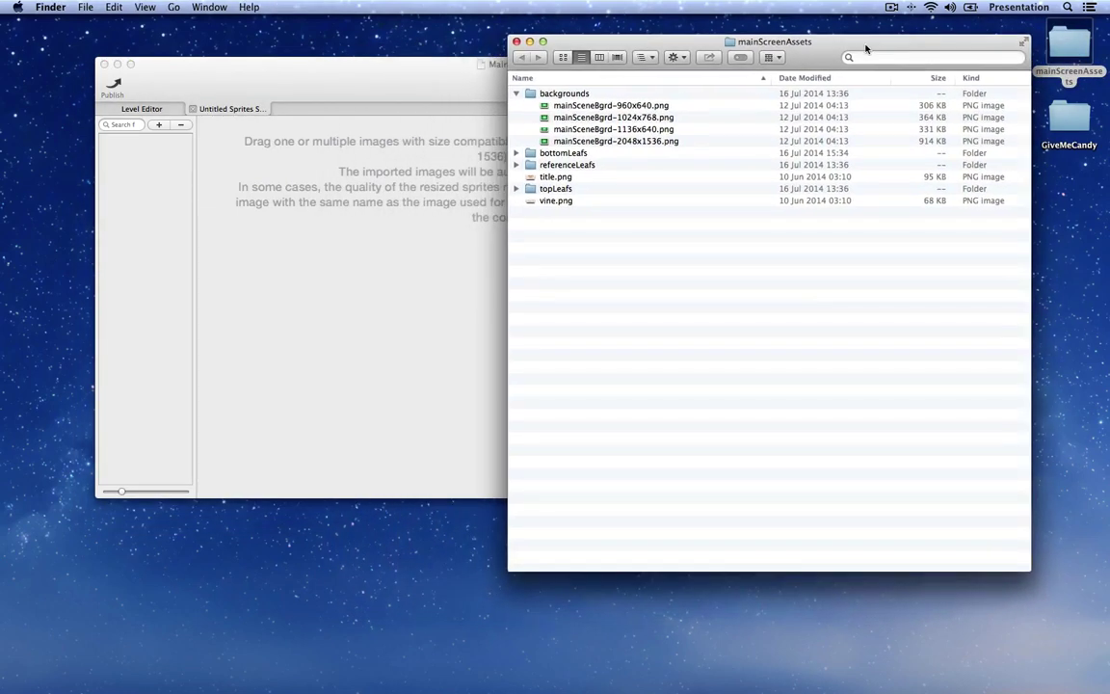
pyautogui.click(517, 94)
pyautogui.click(516, 106)
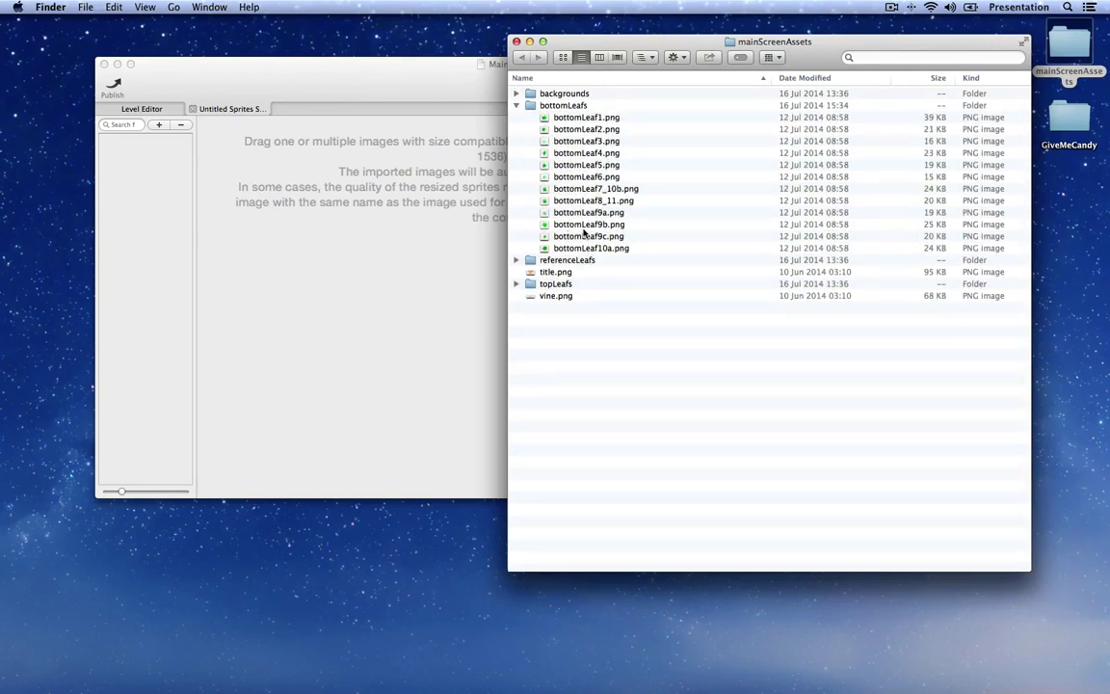
pyautogui.click(517, 284)
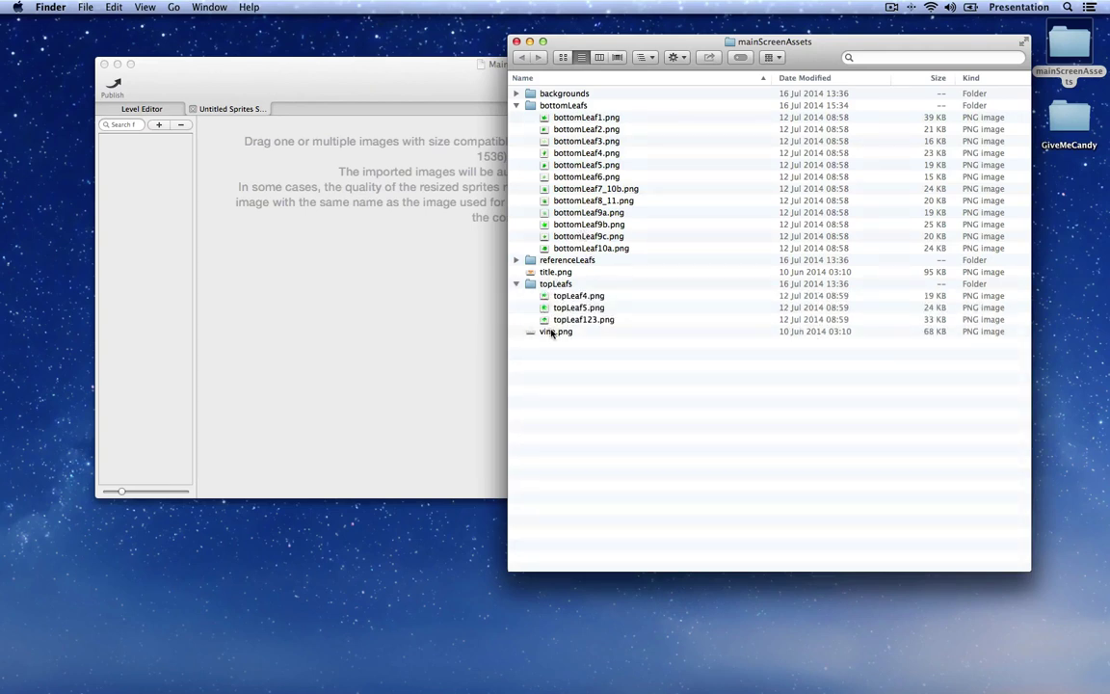
pyautogui.click(516, 285)
# Step: Drag bottomLeafs, topLeafs, title.png and vine.png into the new sprite sheet
pyautogui.click(559, 296)
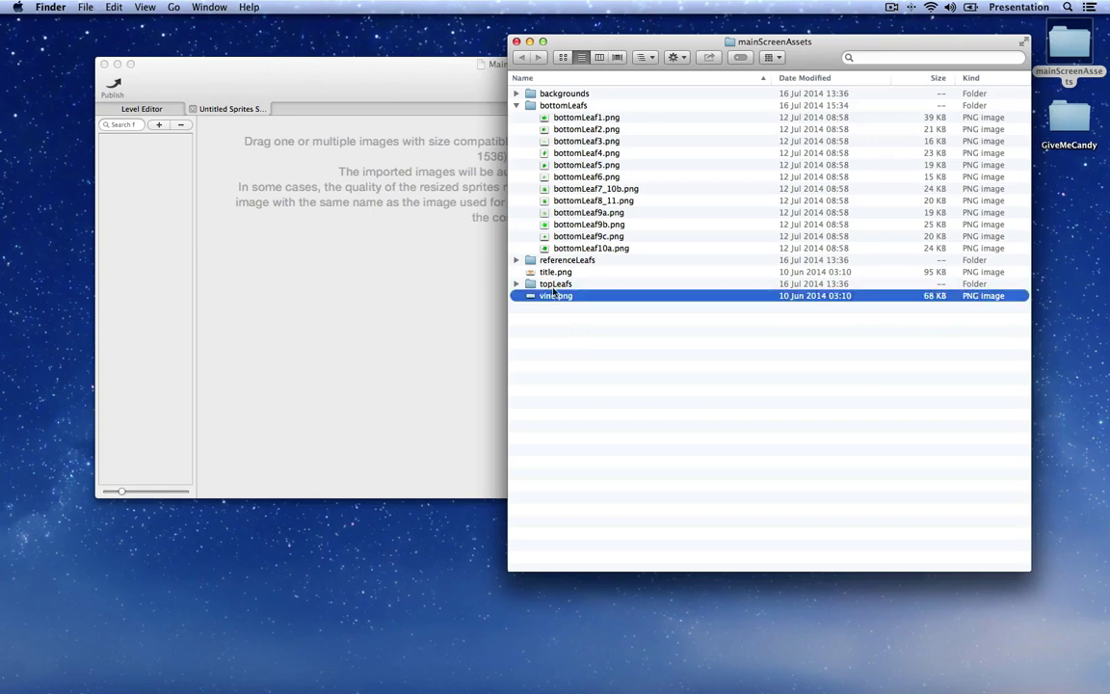
pyautogui.keyDown('shift'); pyautogui.click(559, 284); pyautogui.keyUp('shift')
pyautogui.click(518, 105)
pyautogui.click(561, 106)
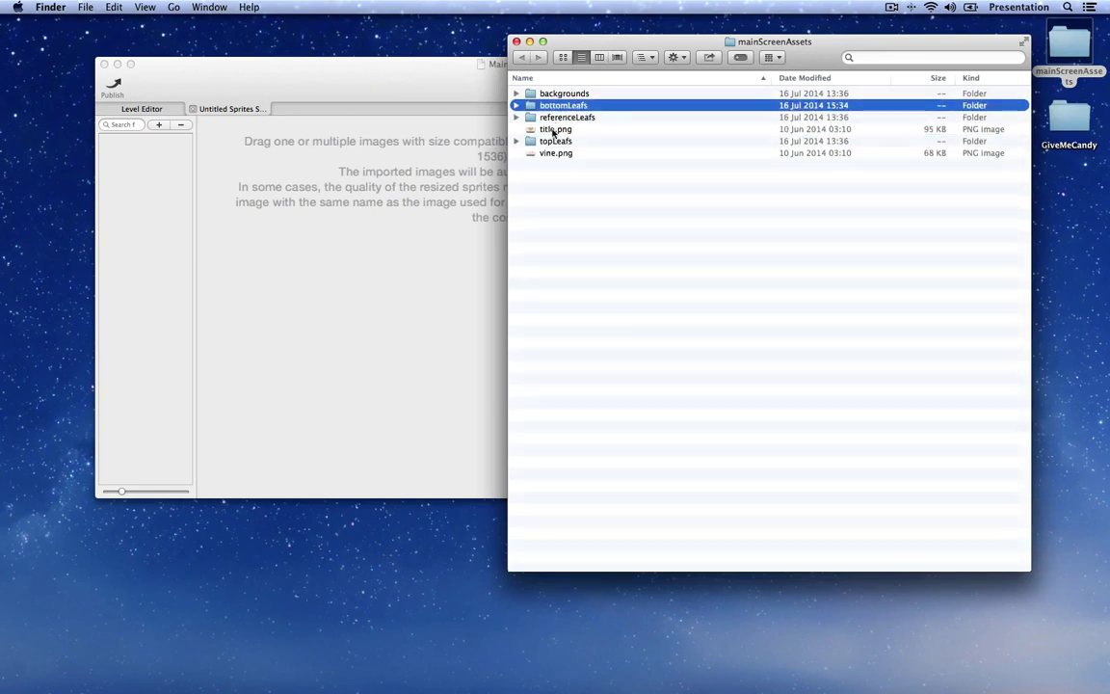
pyautogui.keyDown('super'); pyautogui.click(555, 142); pyautogui.keyUp('super')
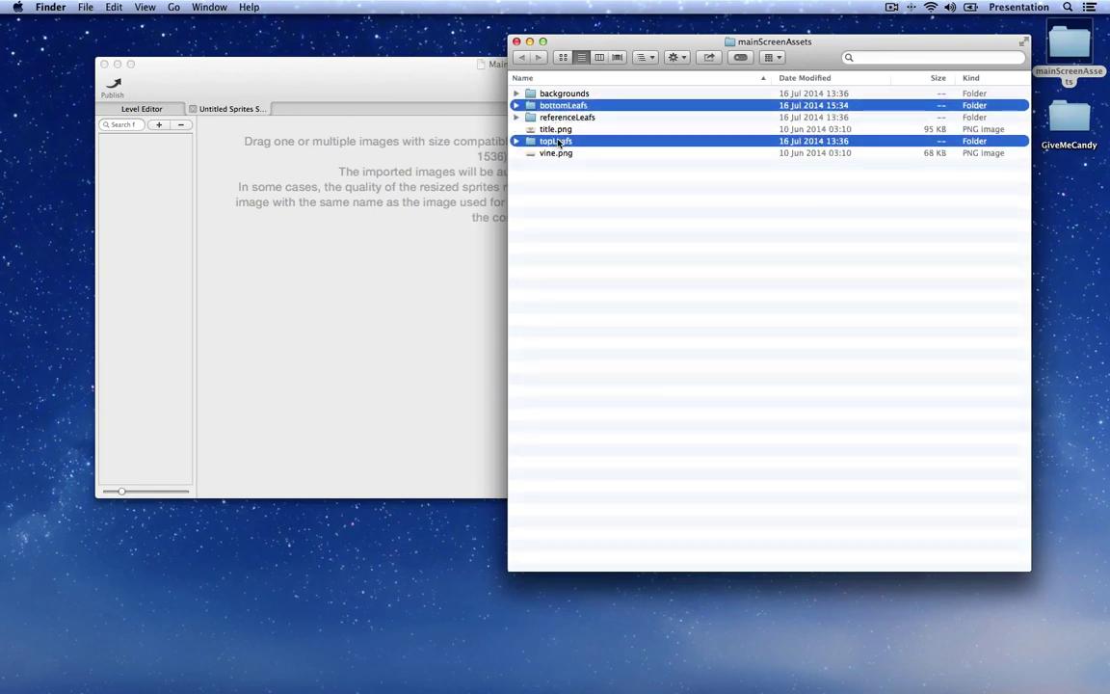
pyautogui.keyDown('super'); pyautogui.click(556, 129); pyautogui.keyUp('super')
pyautogui.keyDown('super'); pyautogui.click(559, 154); pyautogui.keyUp('super')
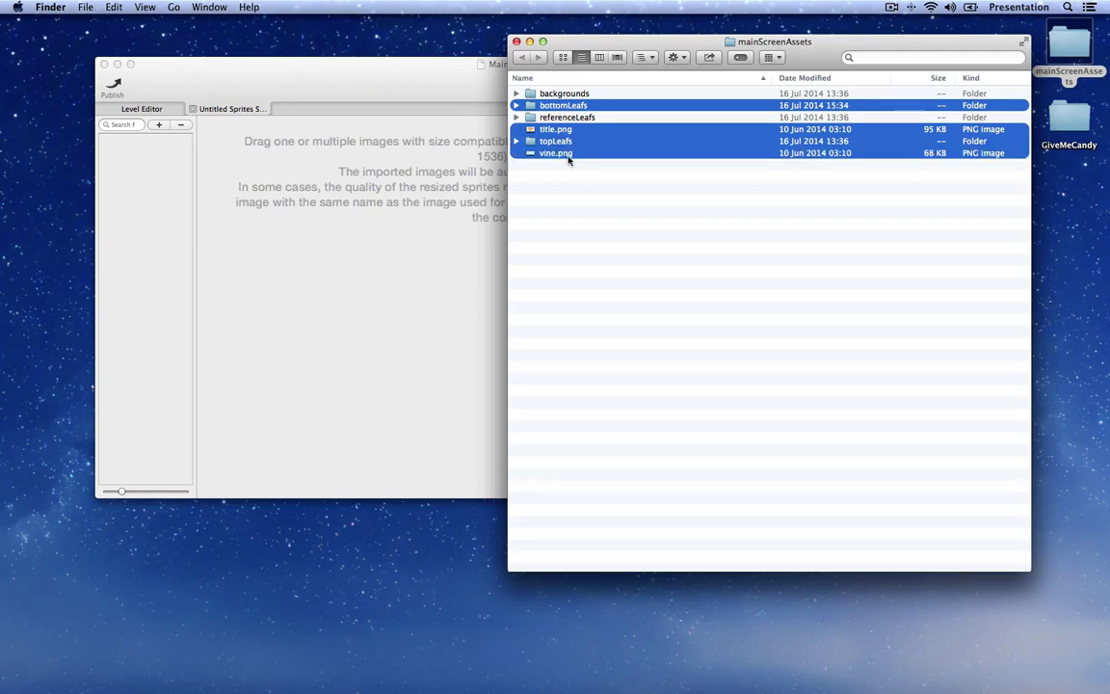
pyautogui.moveTo(559, 154); pyautogui.dragTo(408, 240)
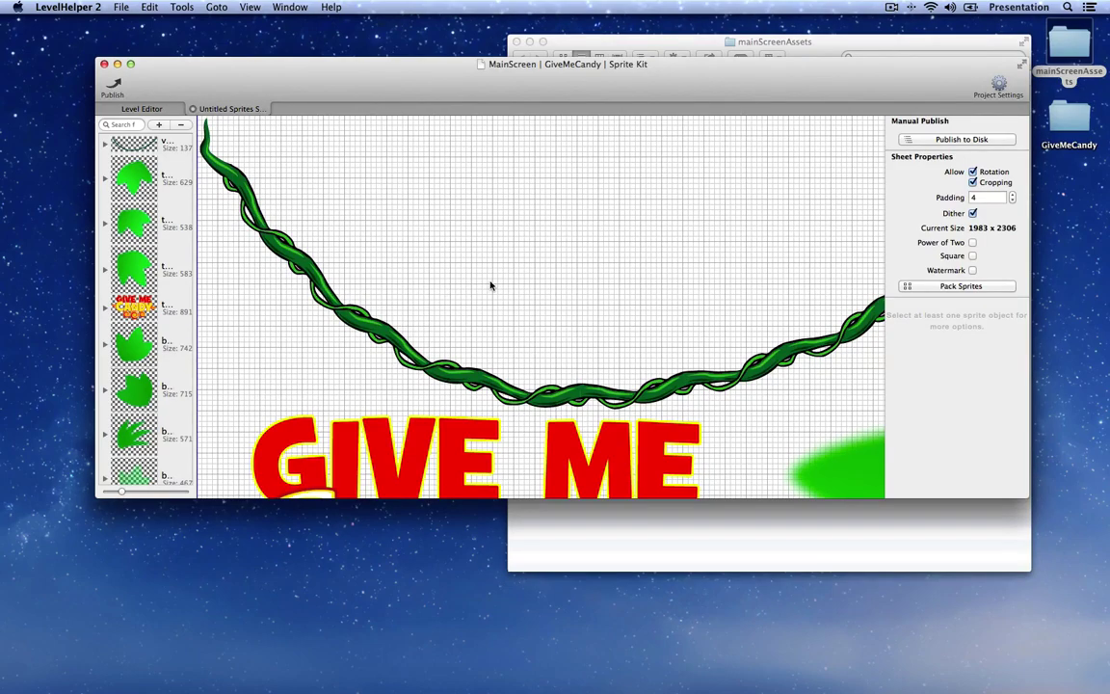
# Step: Create a spriteSheets folder inside the GiveMeCandy project for the sprite sheet
pyautogui.scroll(-5, 492, 289)
pyautogui.scroll(-3, 501, 282)
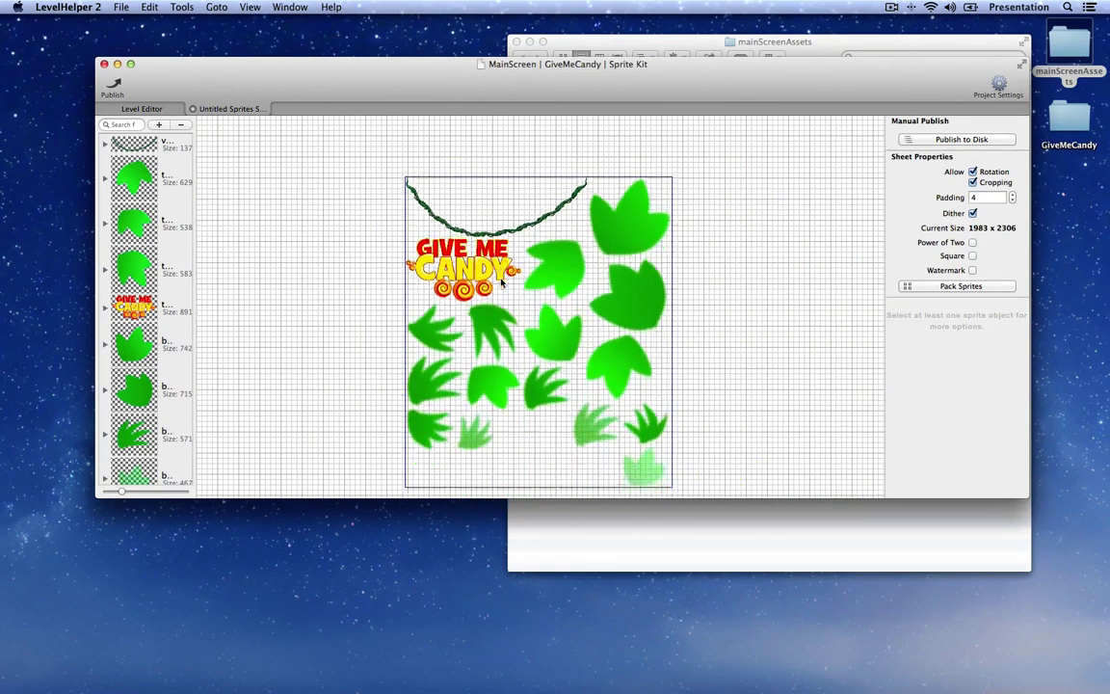
pyautogui.scroll(1, 501, 281)
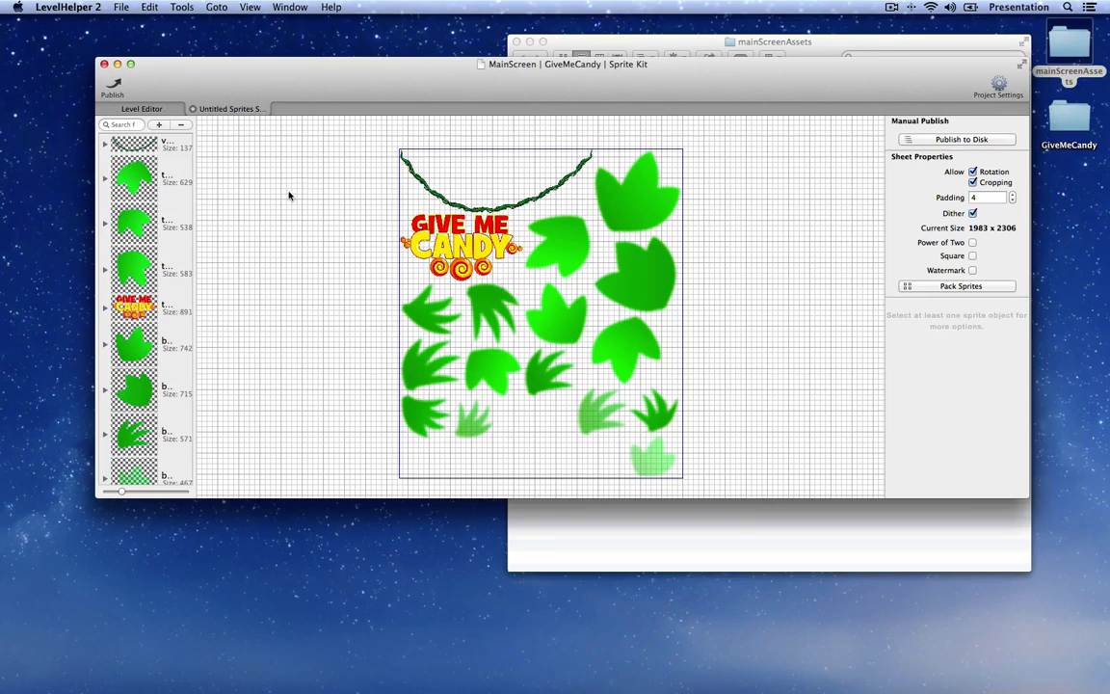
pyautogui.press('super+s')
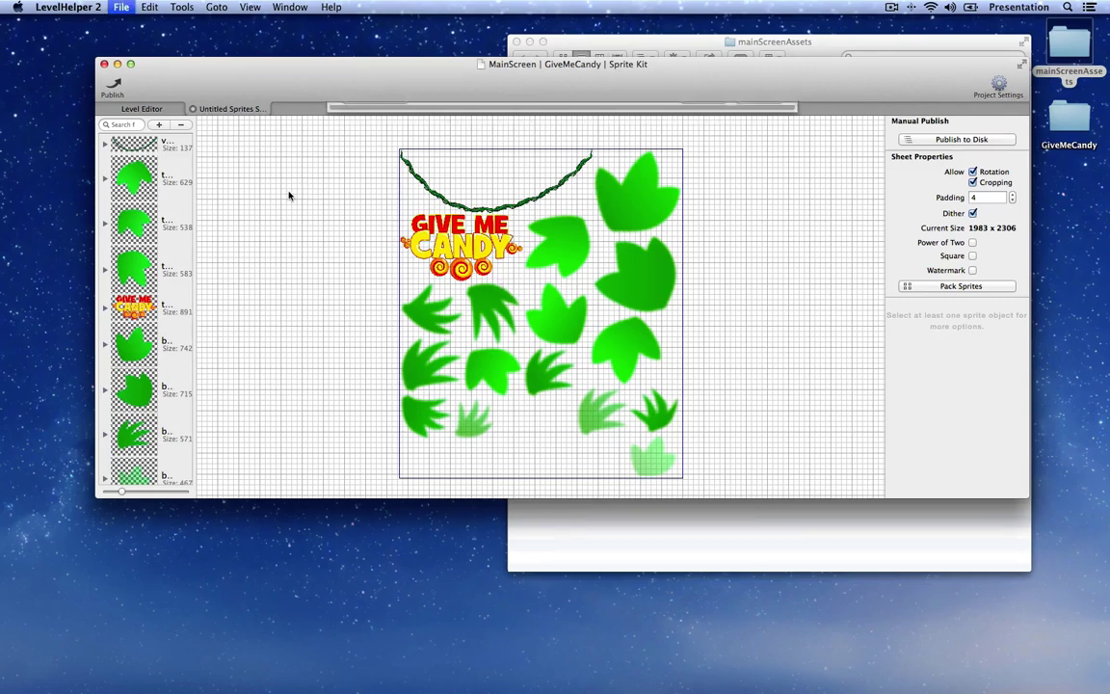
pyautogui.click(588, 310)
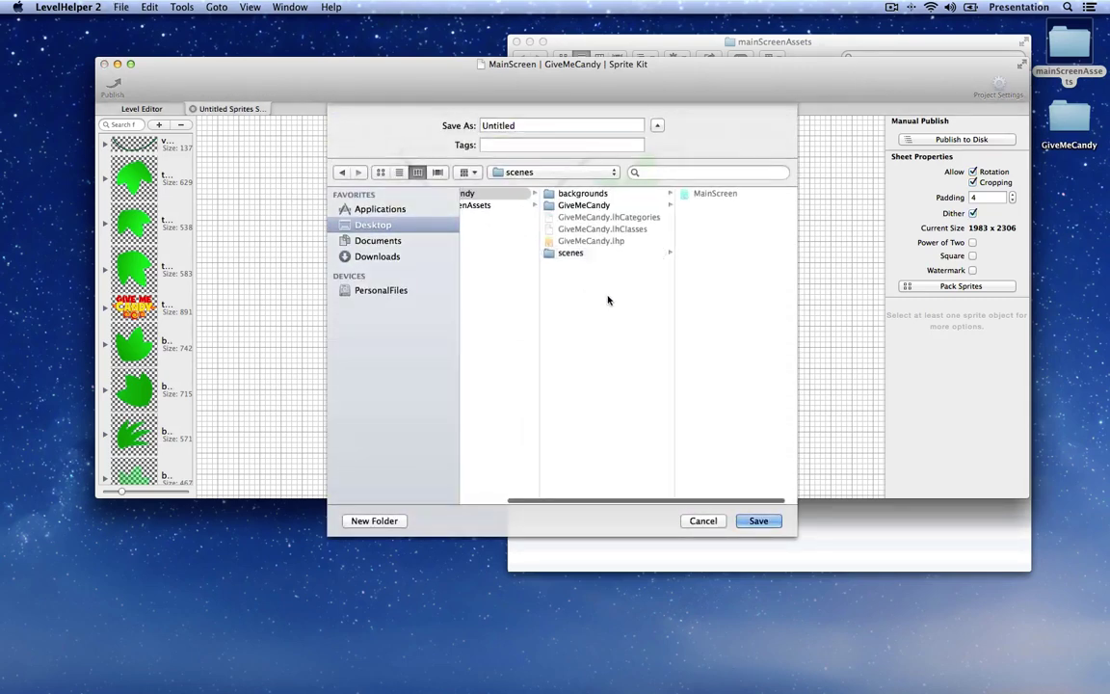
pyautogui.click(375, 520)
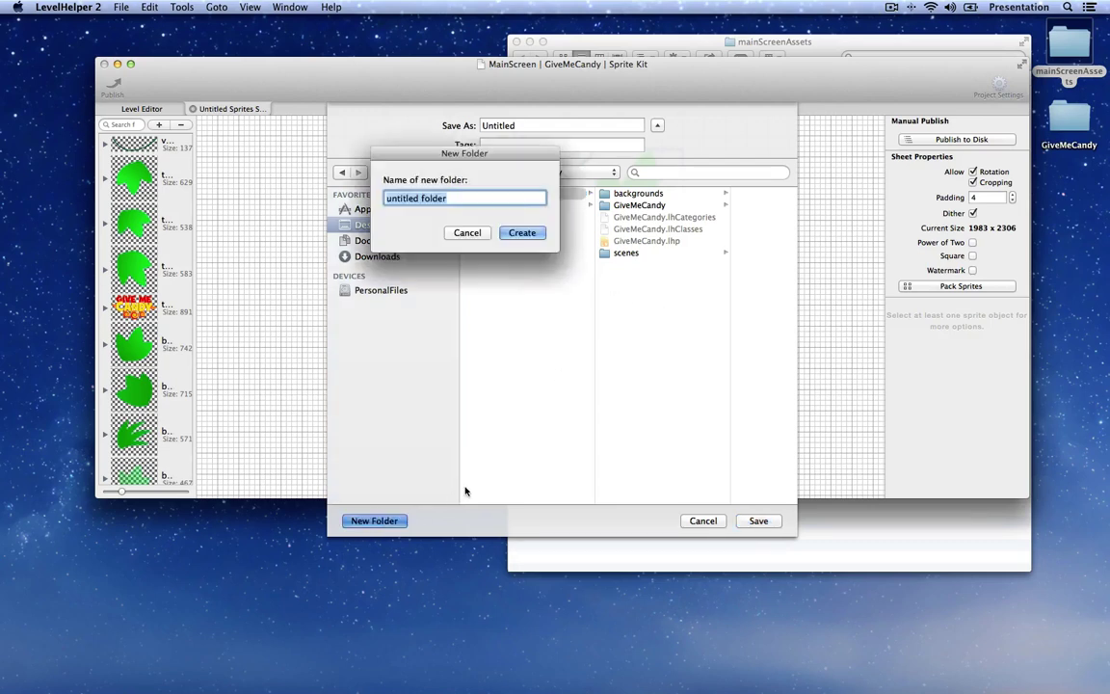
pyautogui.write('spriteShet')
pyautogui.press('BackSpace')
pyautogui.write('ets')
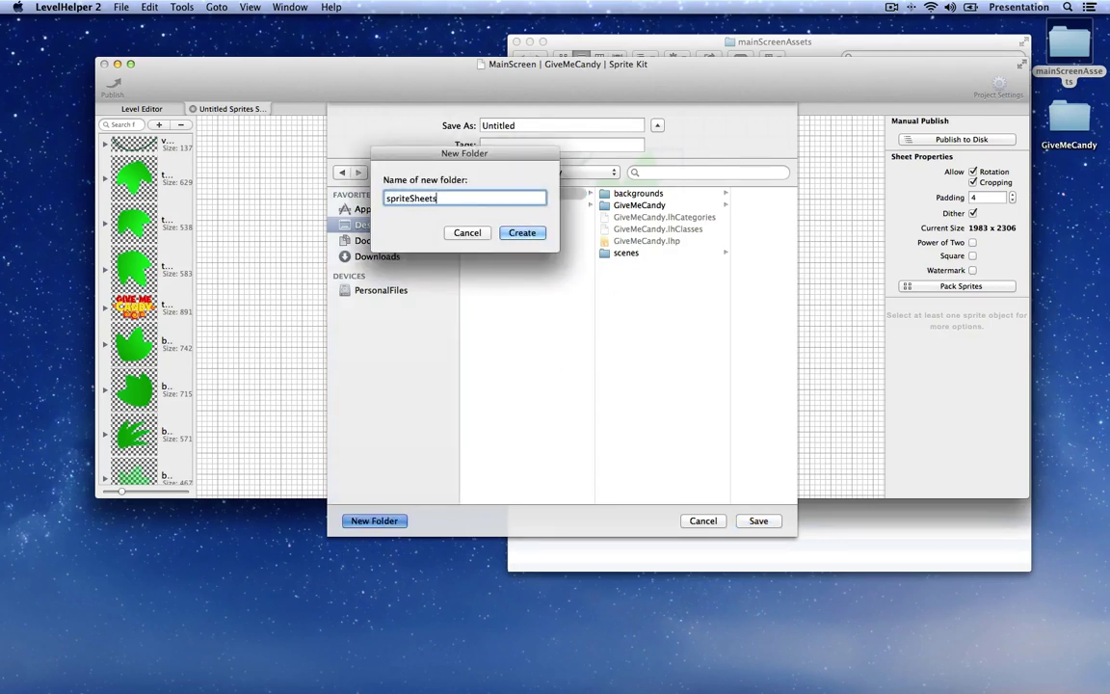
pyautogui.press('Return')
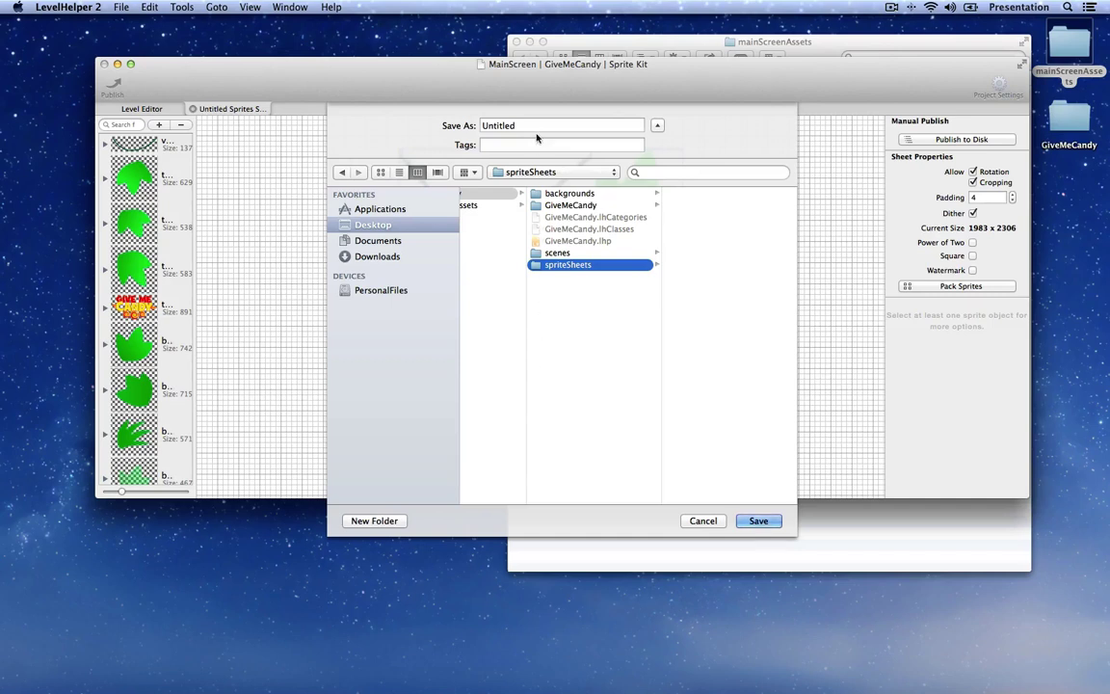
# Step: Save the sprite sheet as mainScreen in the spriteSheets folder
pyautogui.press('Tab')
pyautogui.write('mainScreen')
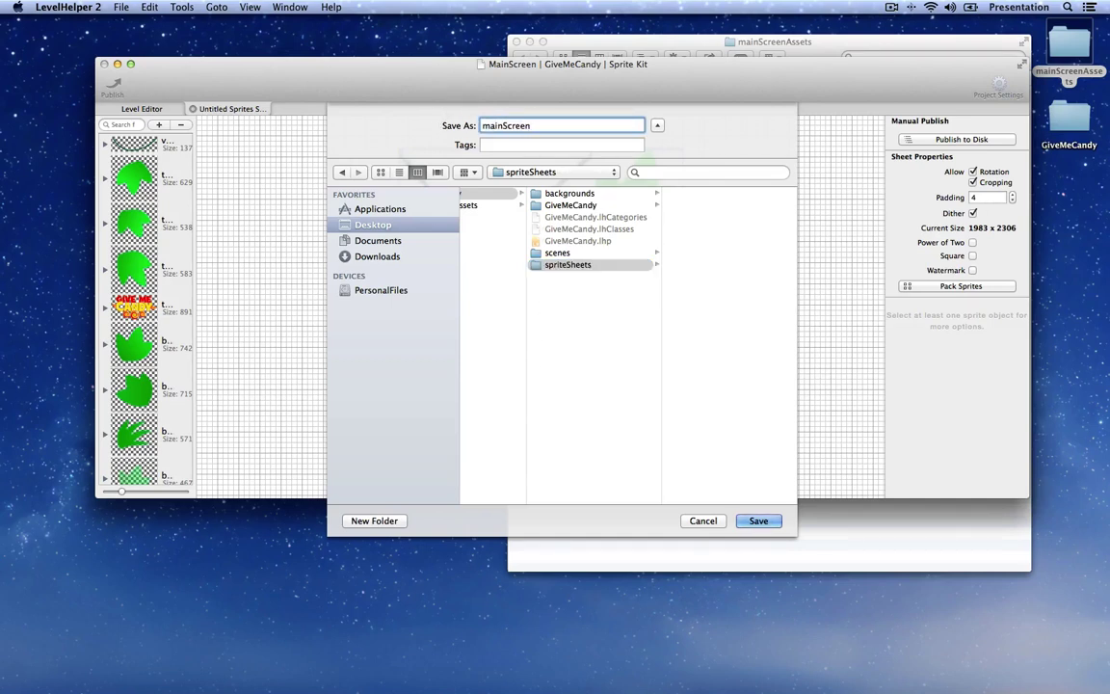
pyautogui.click(770, 523)
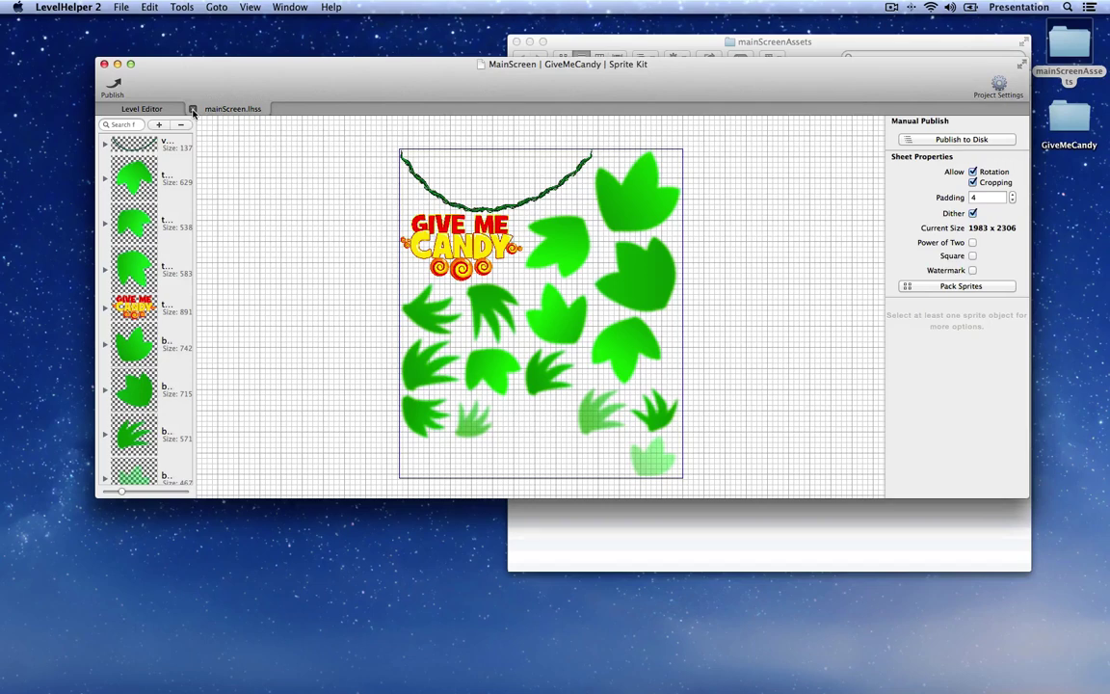
# Step: Close the sprite sheet tab and expand spriteSheets > mainScreen.lhss to browse its sprites
pyautogui.click(193, 112)
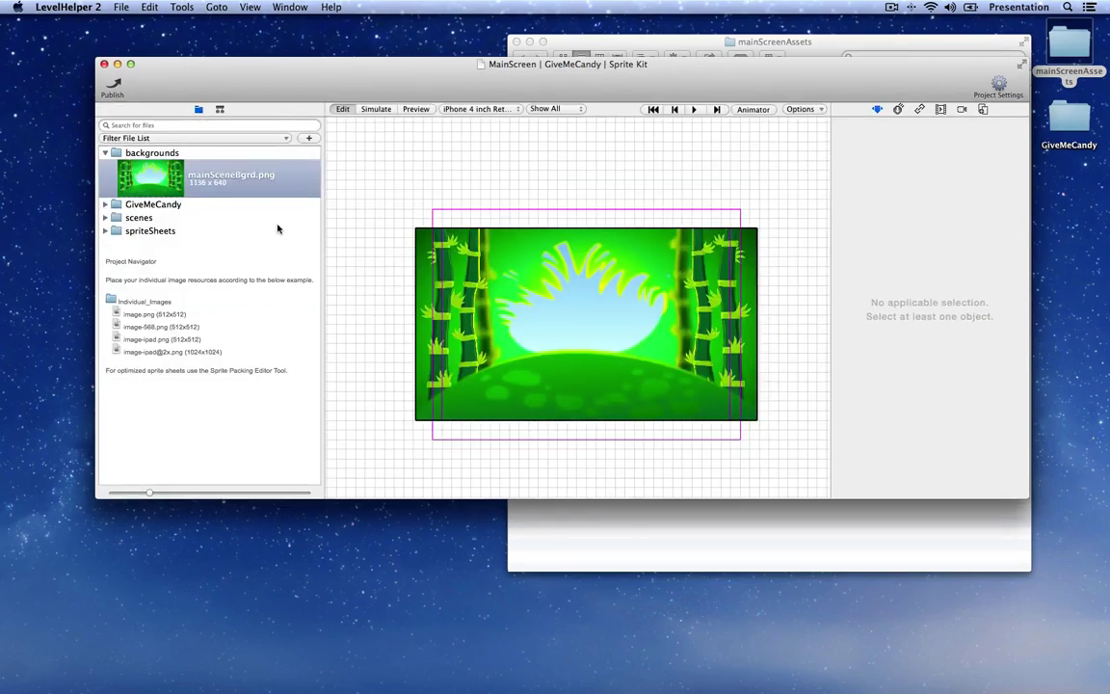
pyautogui.click(105, 232)
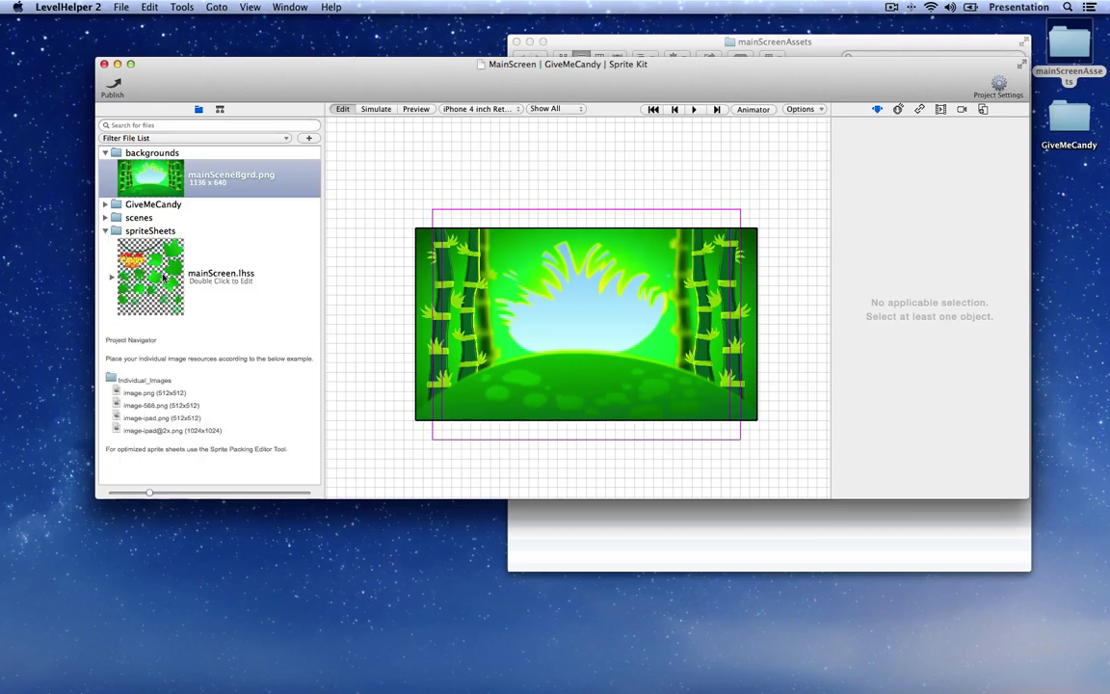
pyautogui.click(111, 280)
pyautogui.scroll(-5, 228, 374)
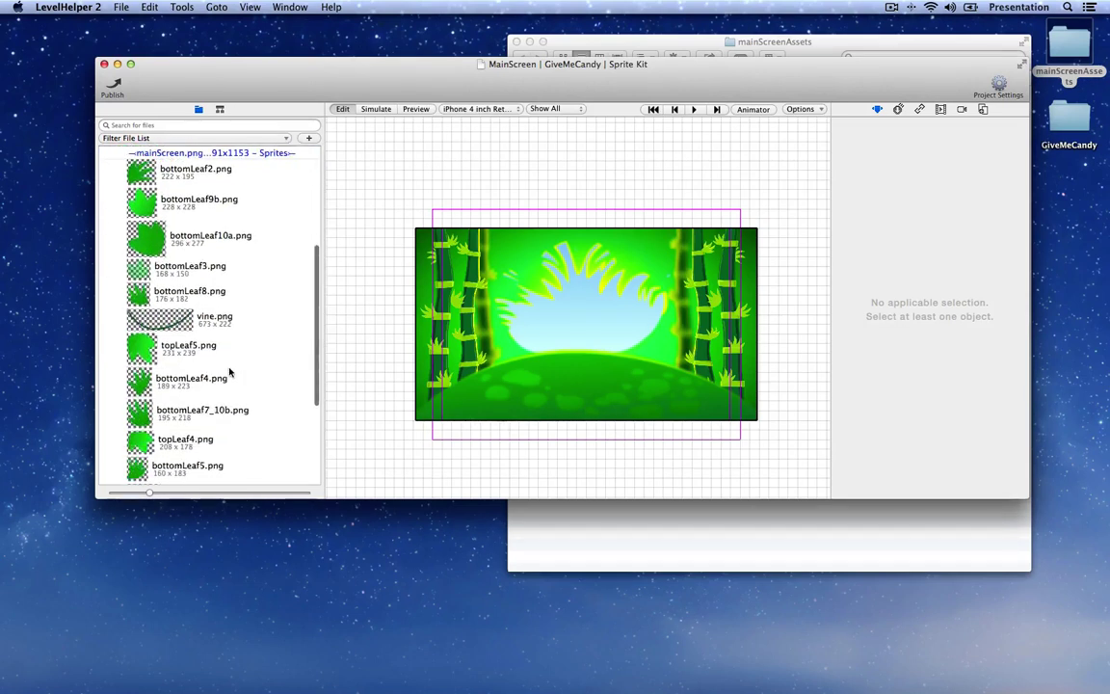
pyautogui.scroll(-5, 229, 371)
pyautogui.scroll(4, 230, 371)
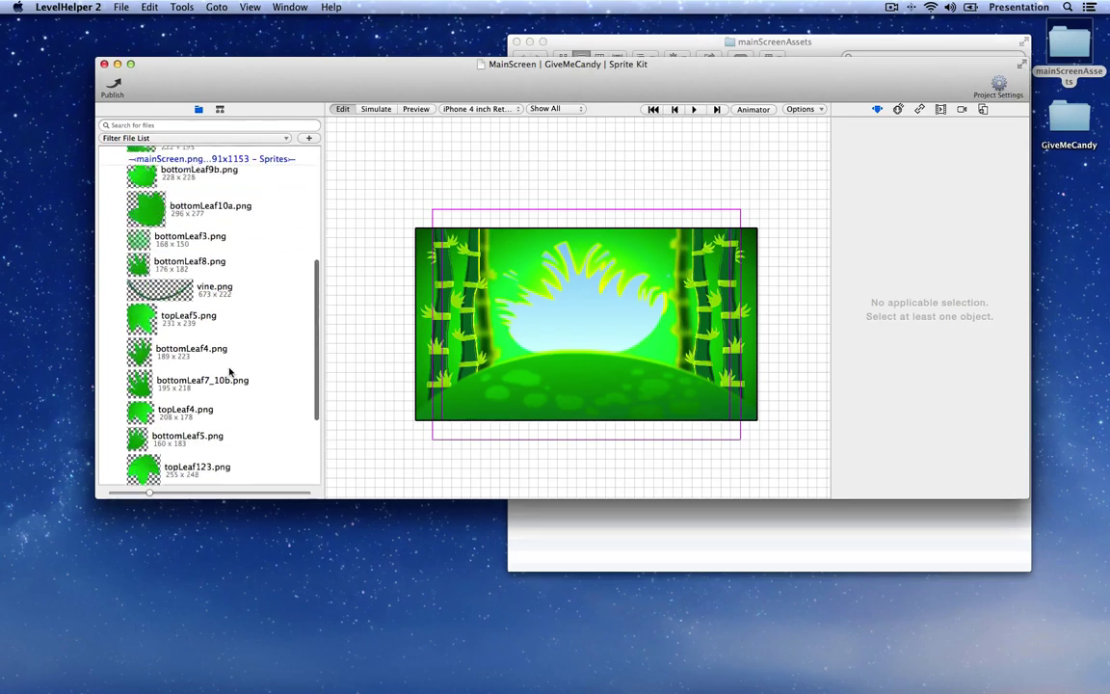
pyautogui.scroll(6, 229, 371)
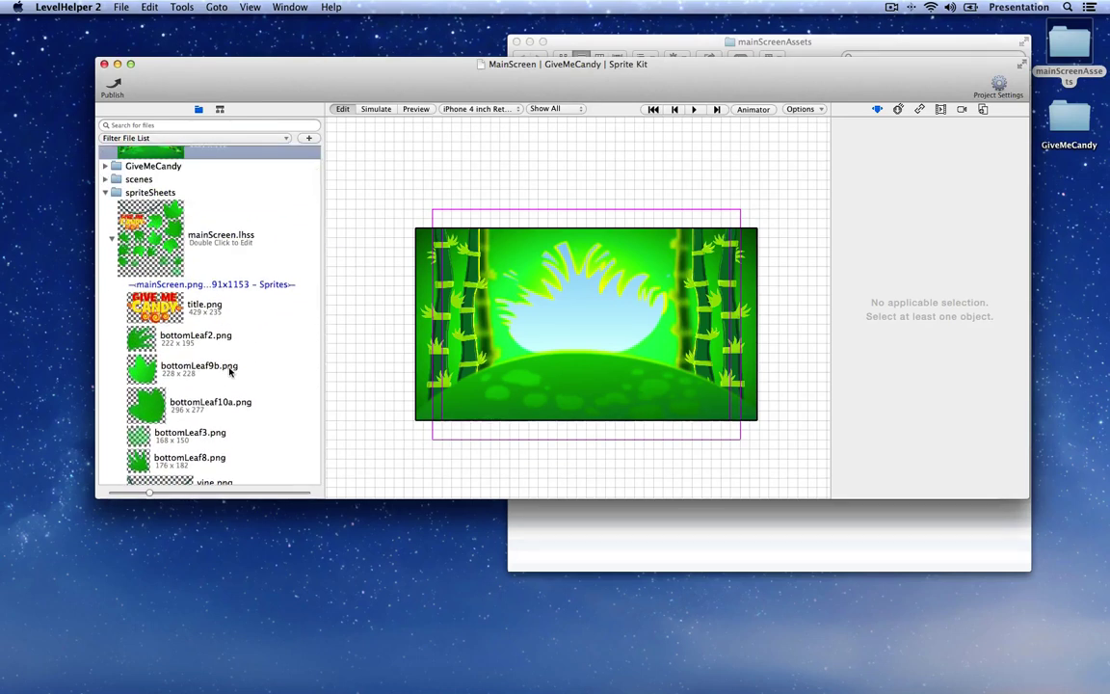
pyautogui.scroll(2, 229, 371)
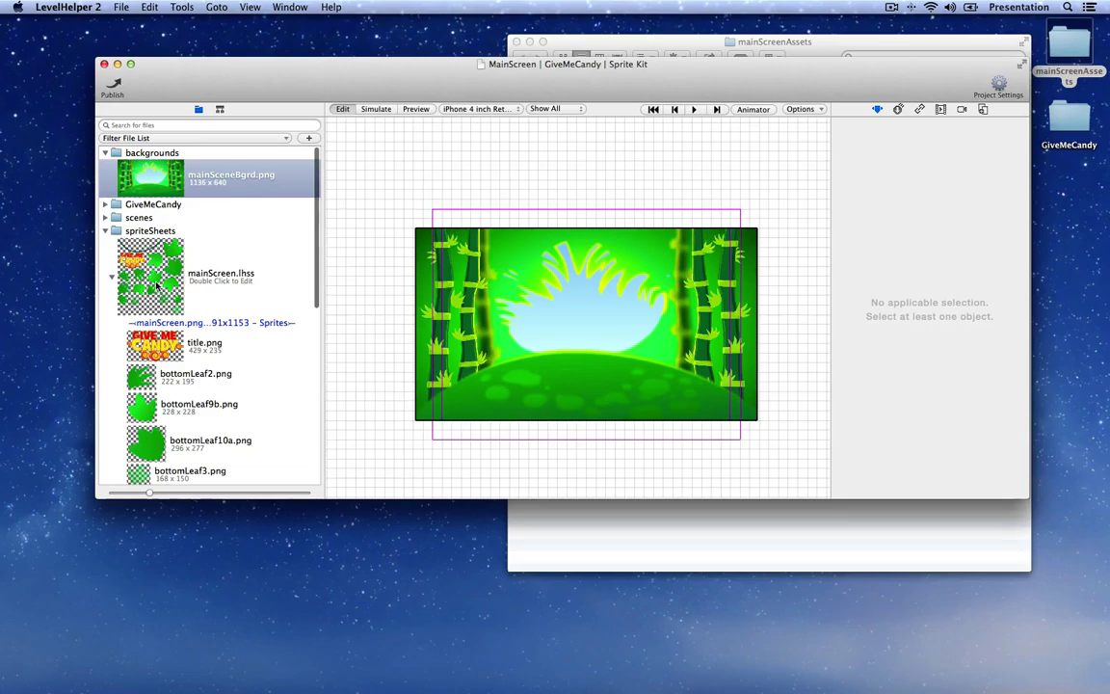
# Step: Open mainScreen.lhss in the Sprite Packing Editor, inspect a leaf sprite, then close it
pyautogui.doubleClick(221, 275)
pyautogui.scroll(-5, 438, 302)
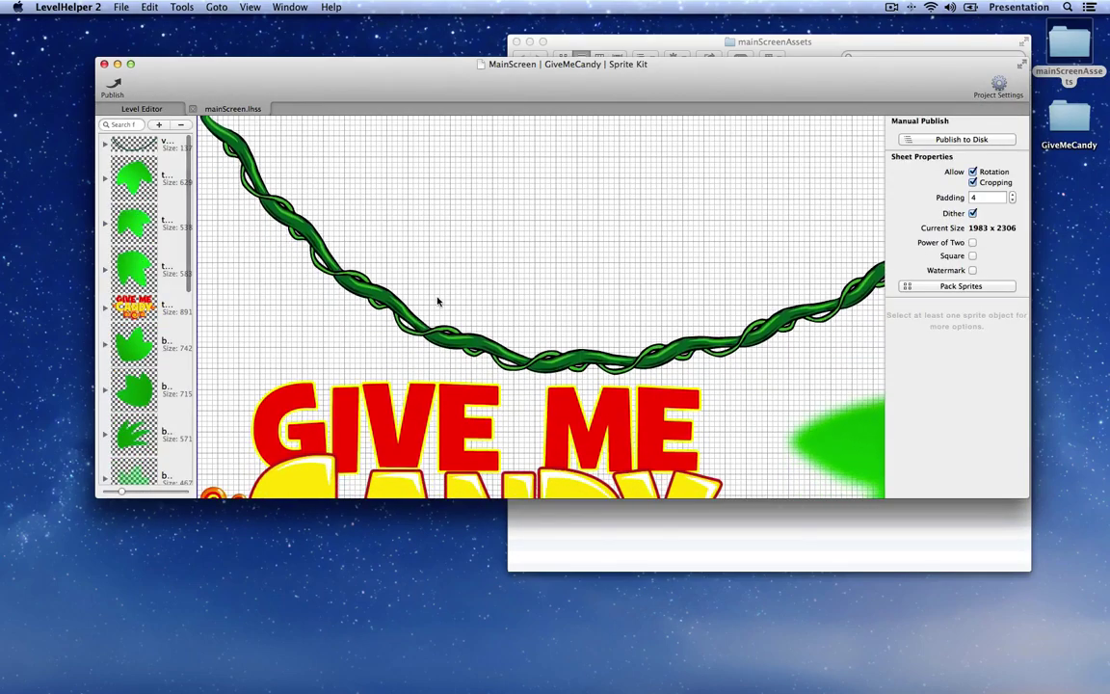
pyautogui.scroll(-4, 439, 302)
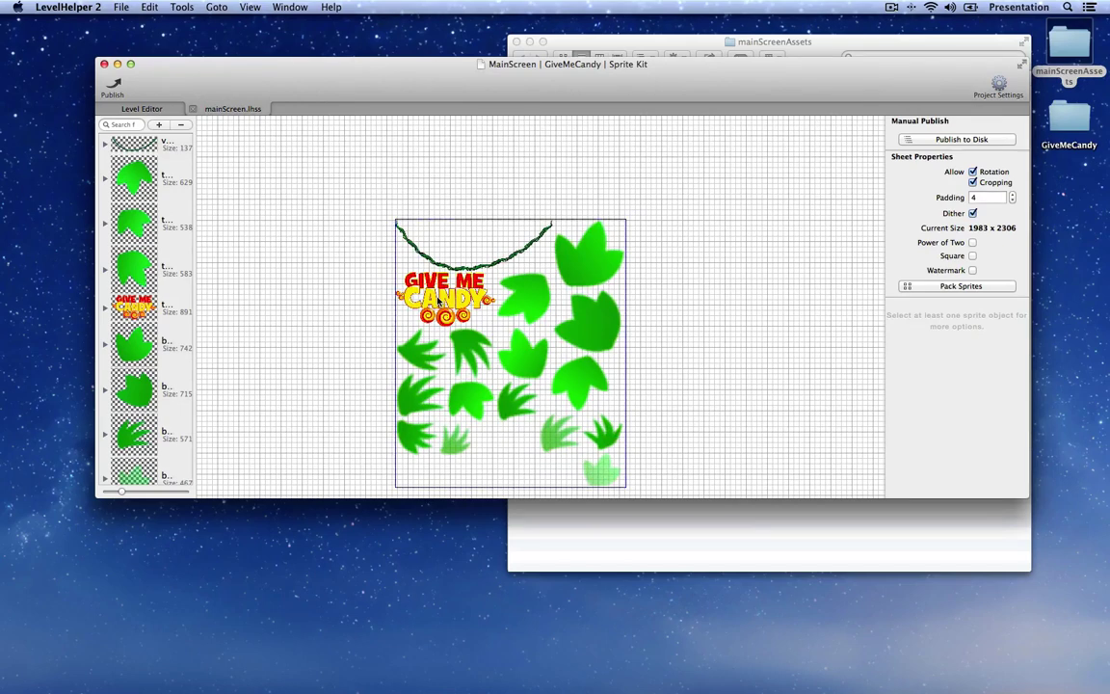
pyautogui.scroll(-2, 461, 305)
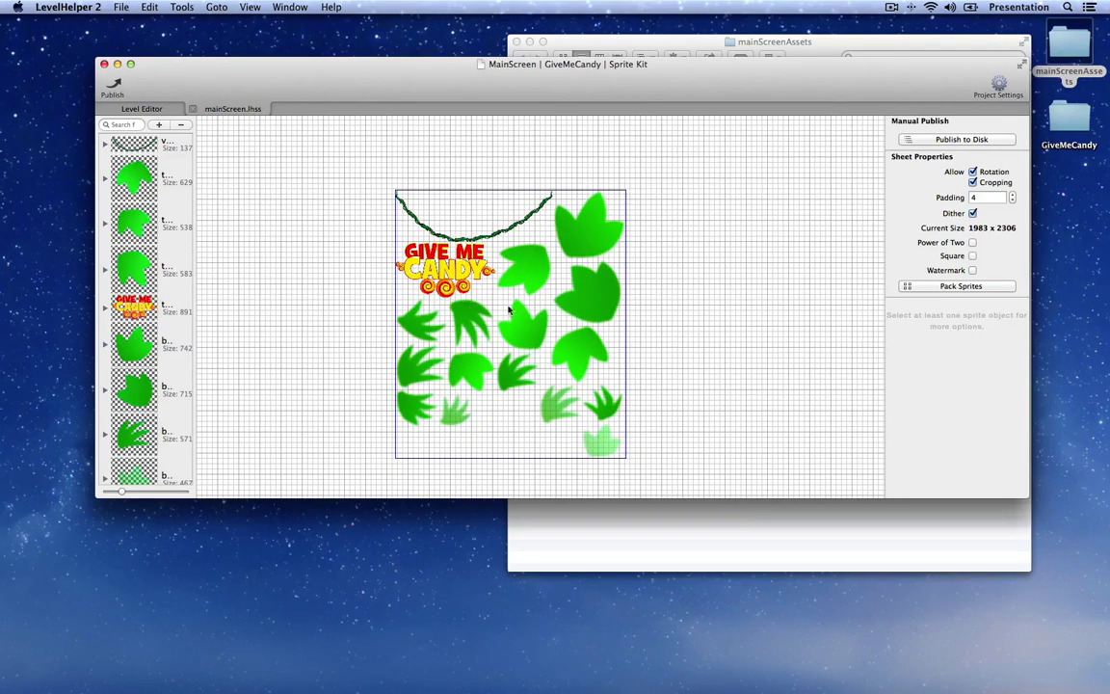
pyautogui.click(590, 302)
pyautogui.click(193, 108)
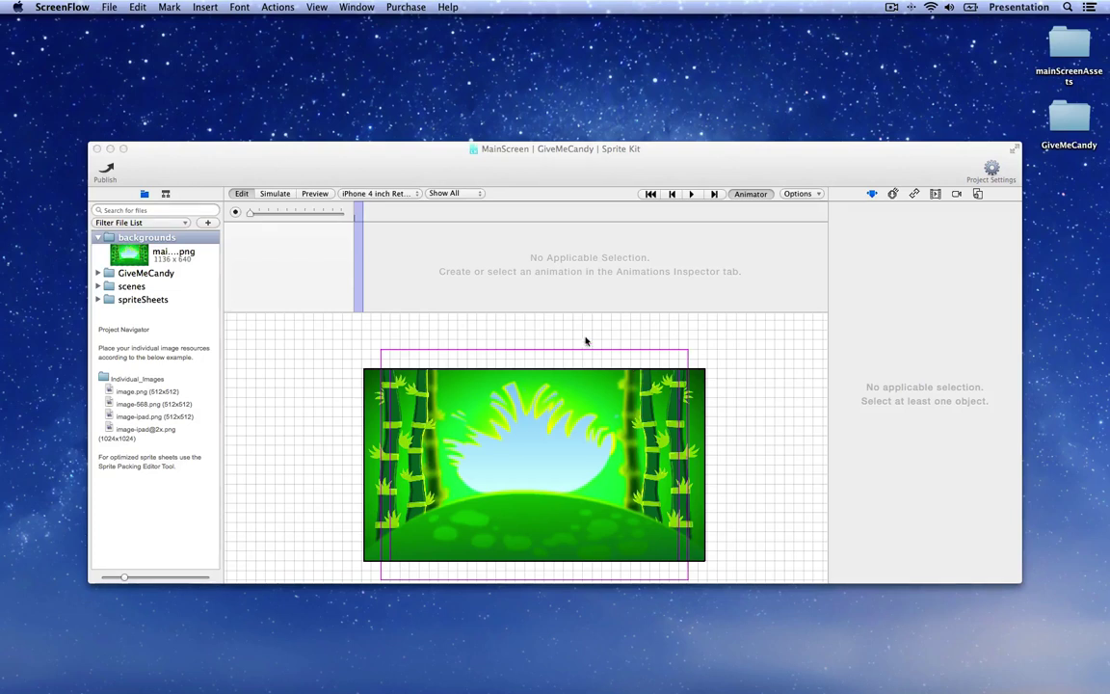
# Step: Export the scene image with Save Scene Image Representation as SceneTest on the Desktop
pyautogui.click(542, 328)
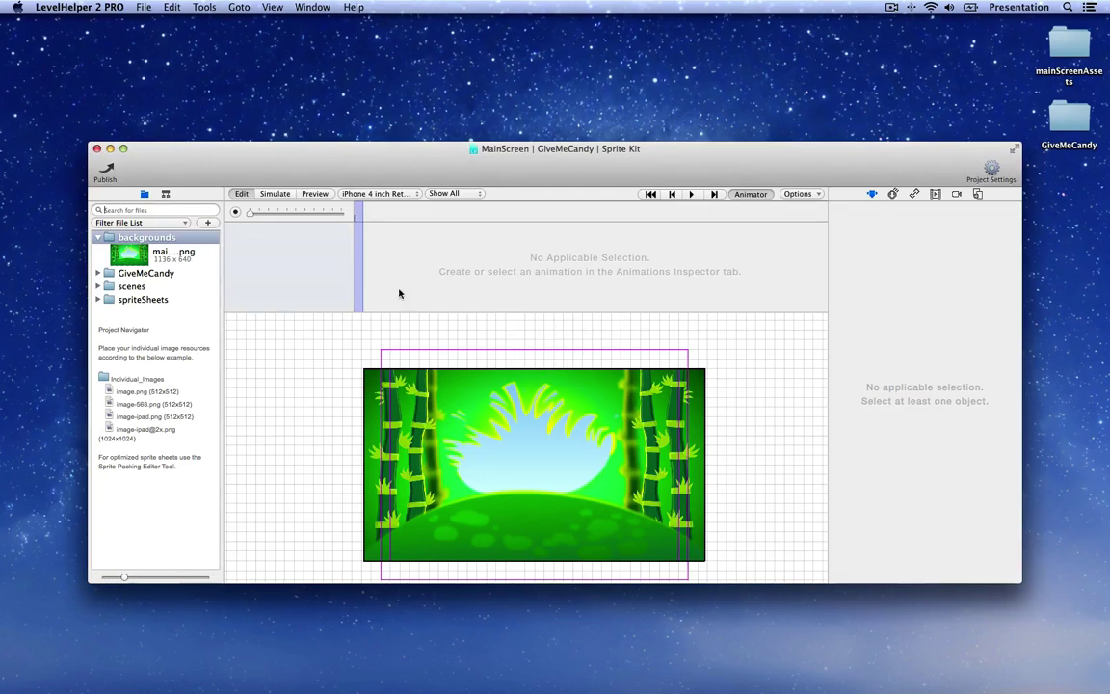
pyautogui.click(206, 8)
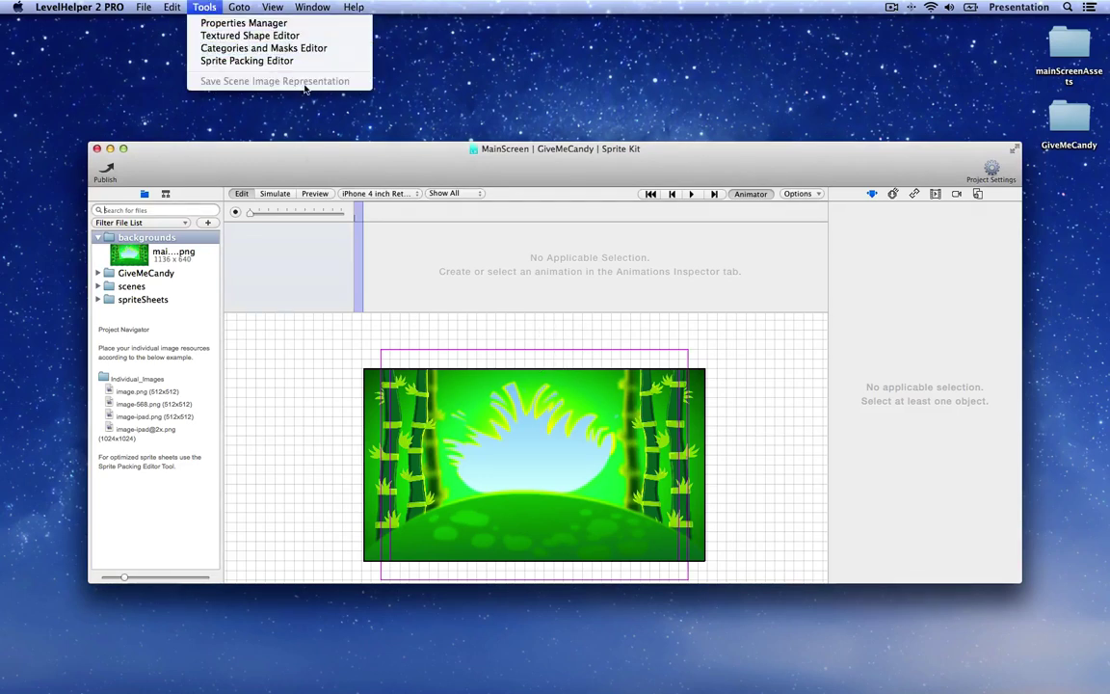
pyautogui.click(307, 396)
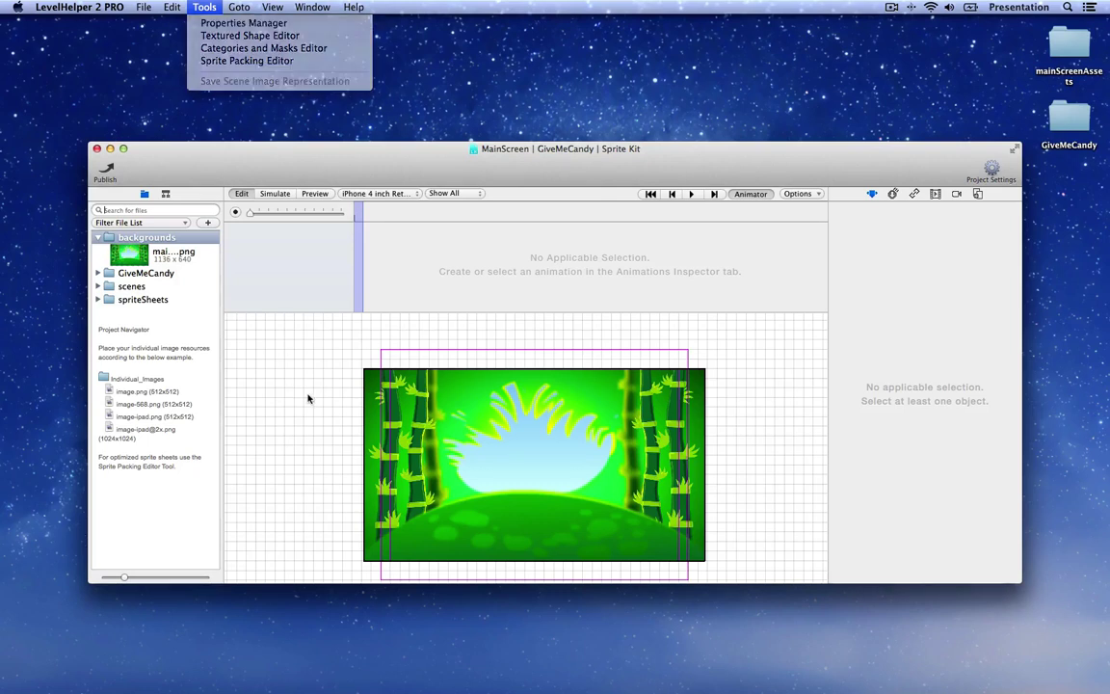
pyautogui.click(206, 6)
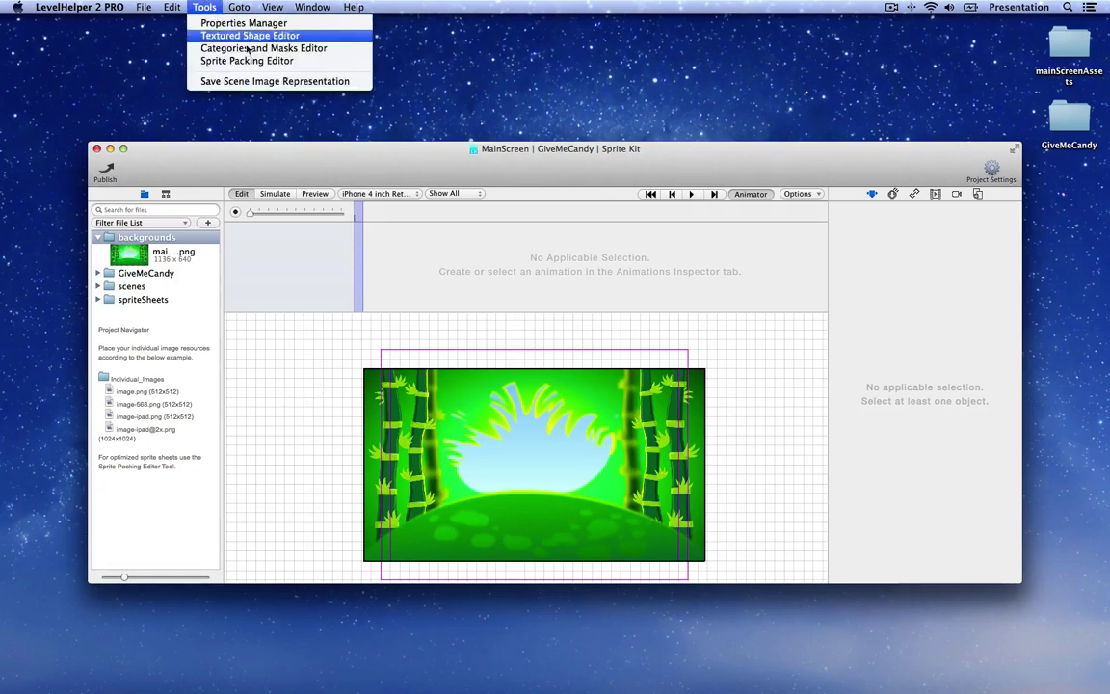
pyautogui.click(362, 83)
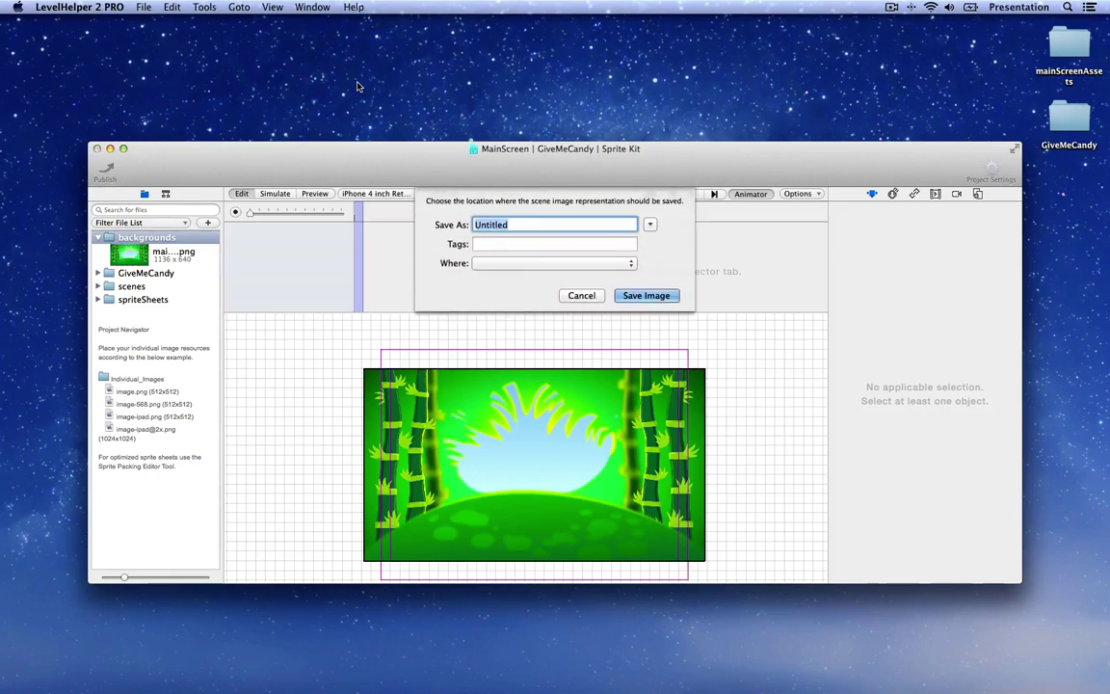
pyautogui.click(651, 224)
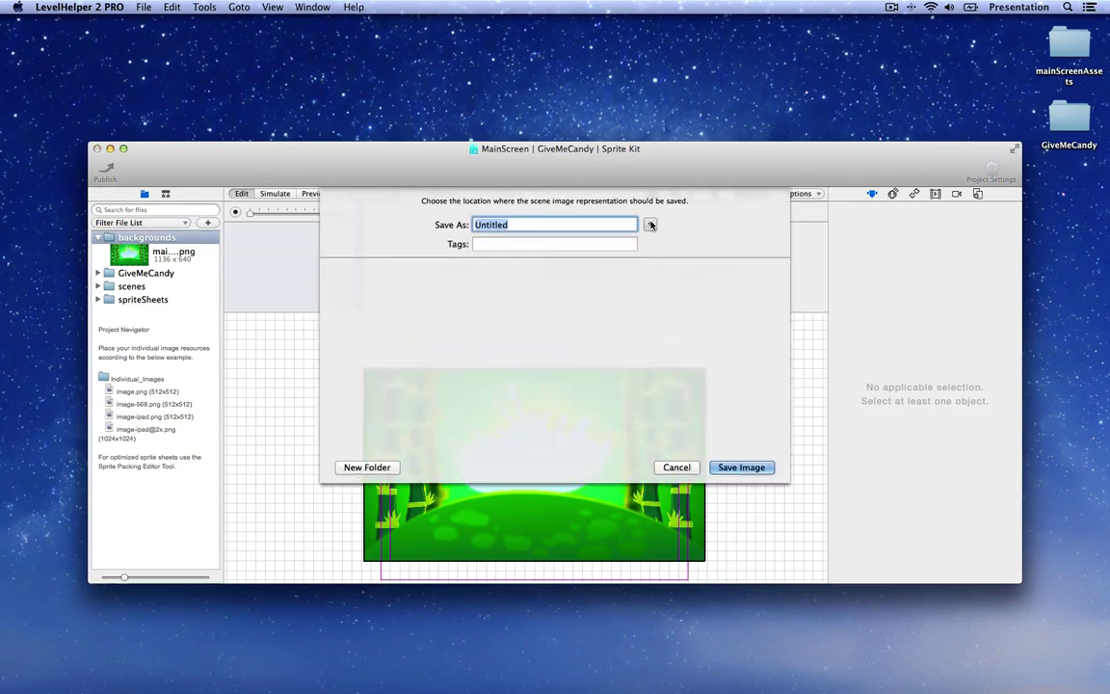
pyautogui.click(368, 324)
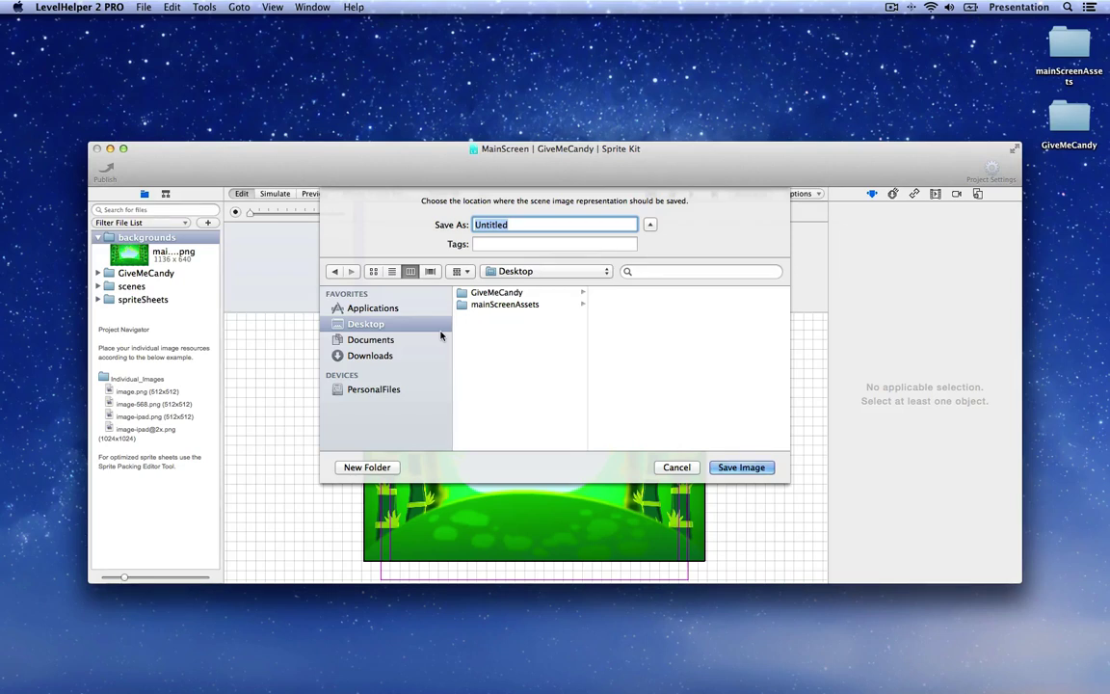
pyautogui.write('SceneTest')
pyautogui.press('Return')
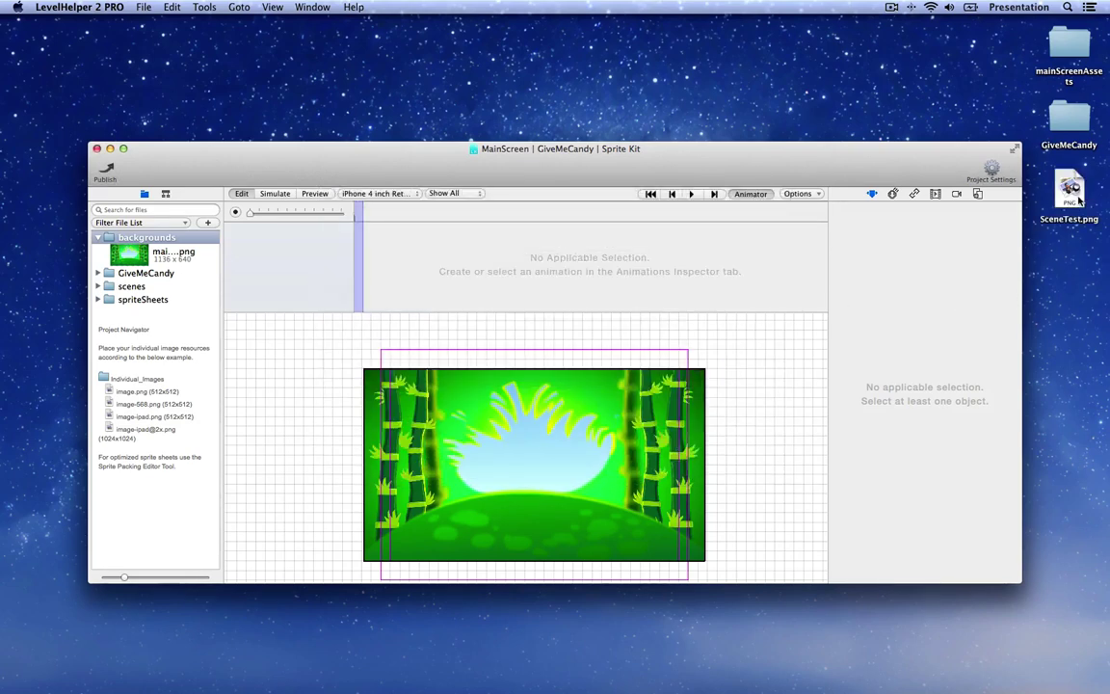
# Step: View SceneTest.png from the desktop in Preview, then return to the LevelHelper scene
pyautogui.doubleClick(1077, 198)
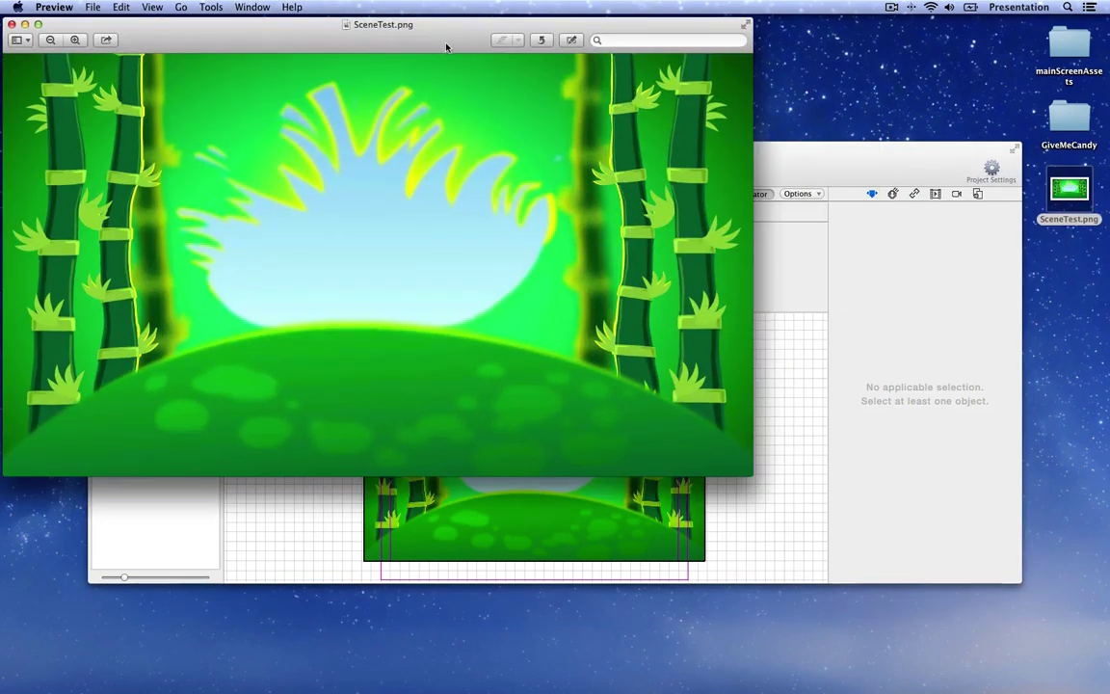
pyautogui.moveTo(446, 46); pyautogui.dragTo(624, 68)
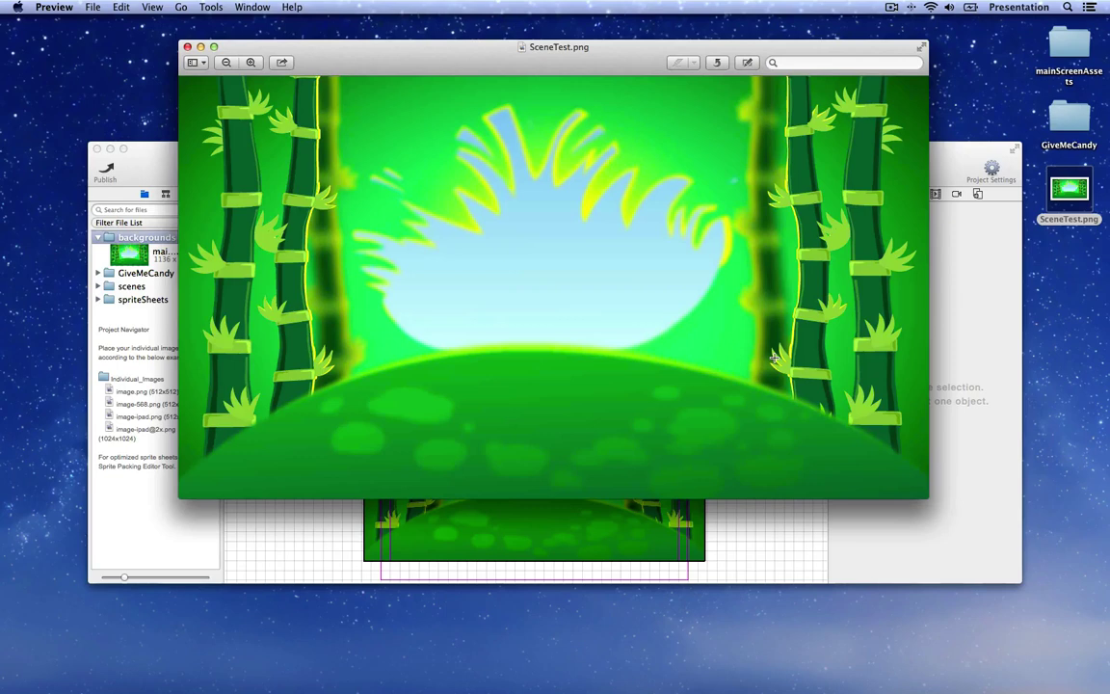
pyautogui.click(769, 568)
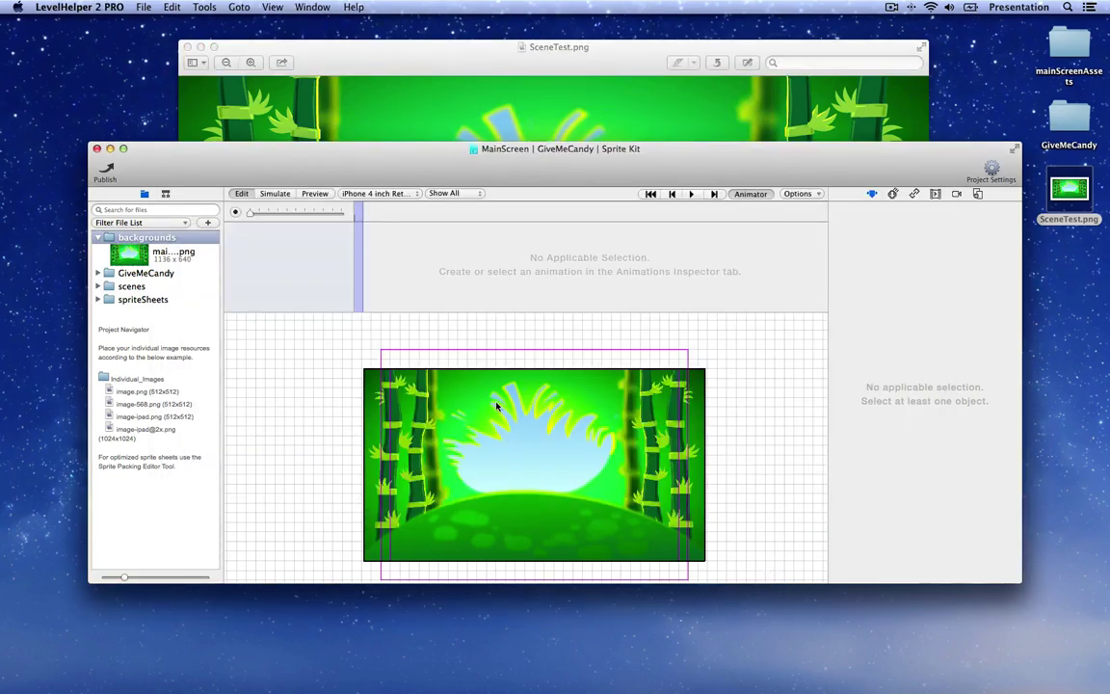
pyautogui.scroll(-1, 497, 395)
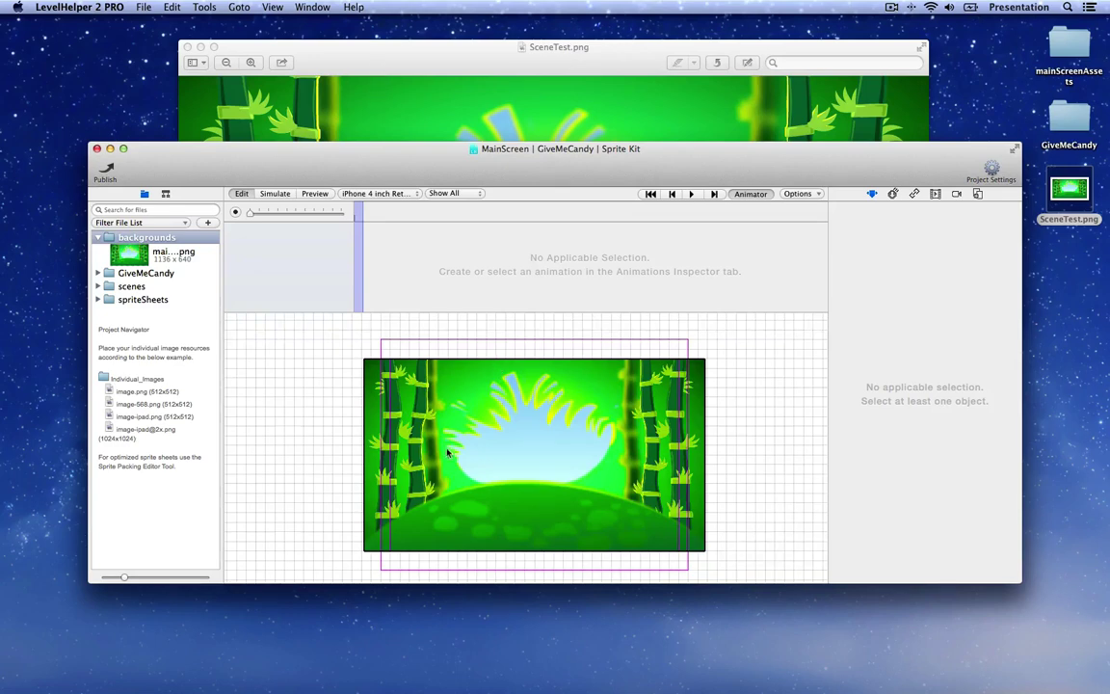
pyautogui.scroll(-3, 498, 403)
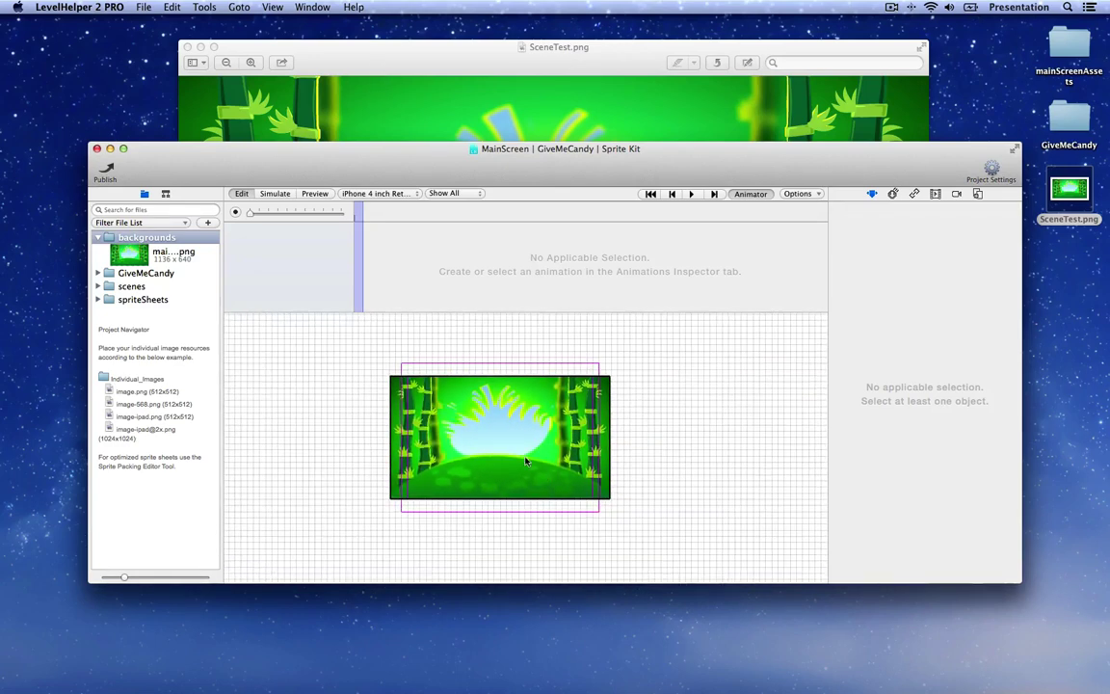
# Step: Duplicate the background sprite and snap the copy flush against the original's right edge
pyautogui.click(165, 193)
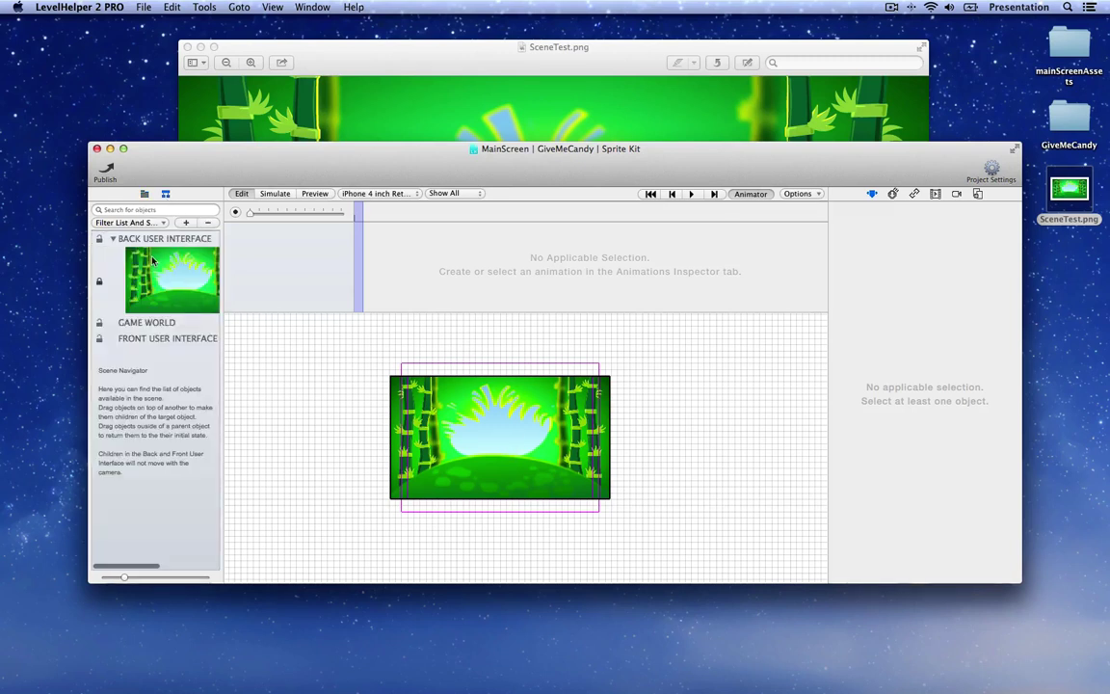
pyautogui.click(397, 378)
pyautogui.click(664, 437)
pyautogui.press('super+v')
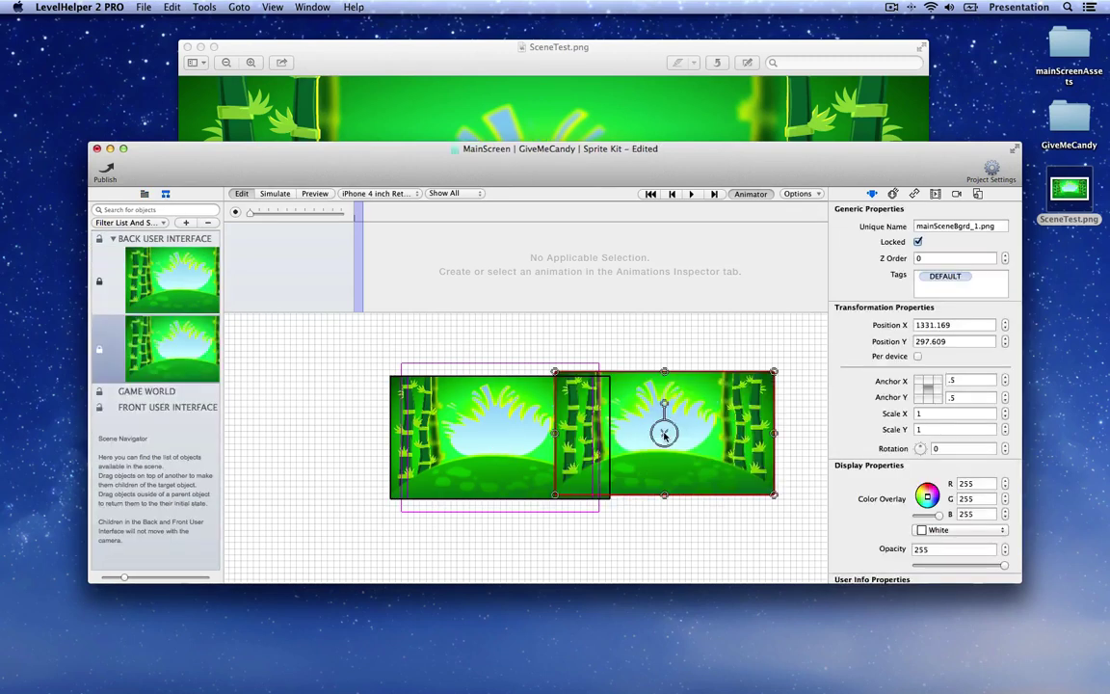
pyautogui.moveTo(664, 429); pyautogui.dragTo(715, 436)
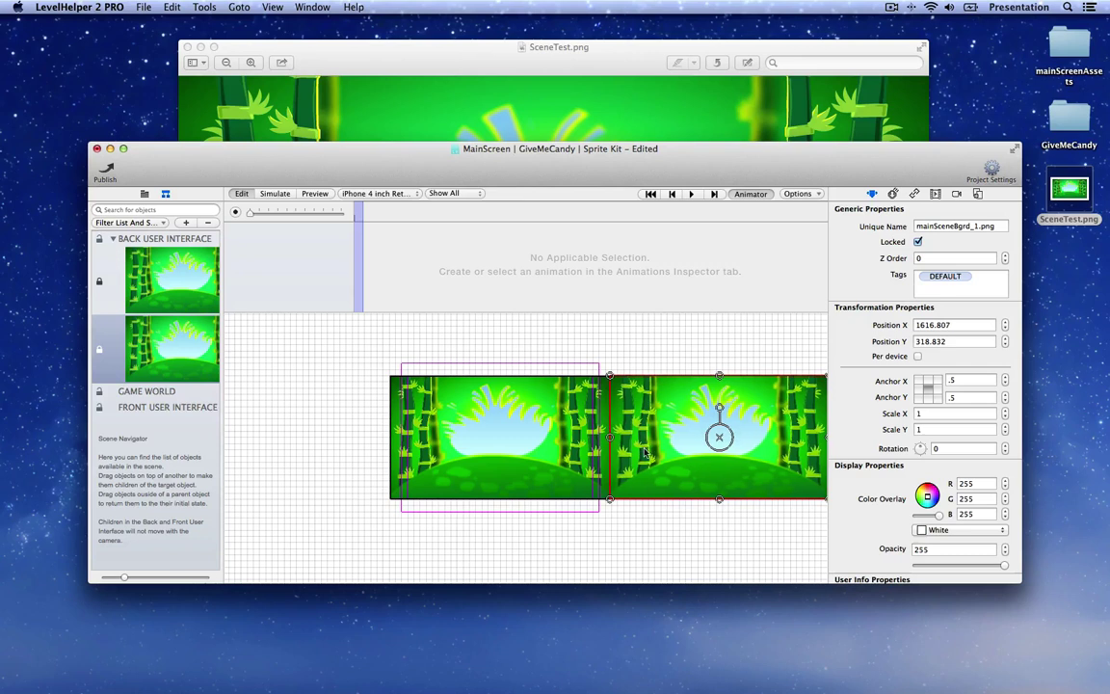
pyautogui.click(543, 309)
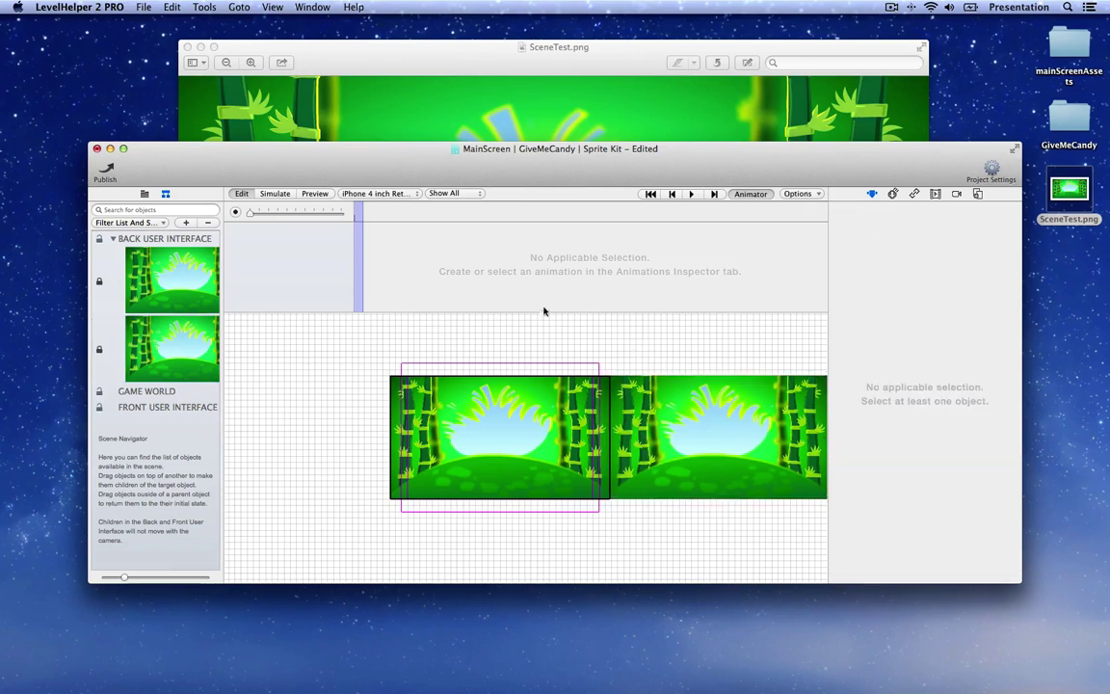
# Step: Re-export the scene image as SceneTest on the Desktop, replacing the old file
pyautogui.click(204, 7)
pyautogui.click(232, 82)
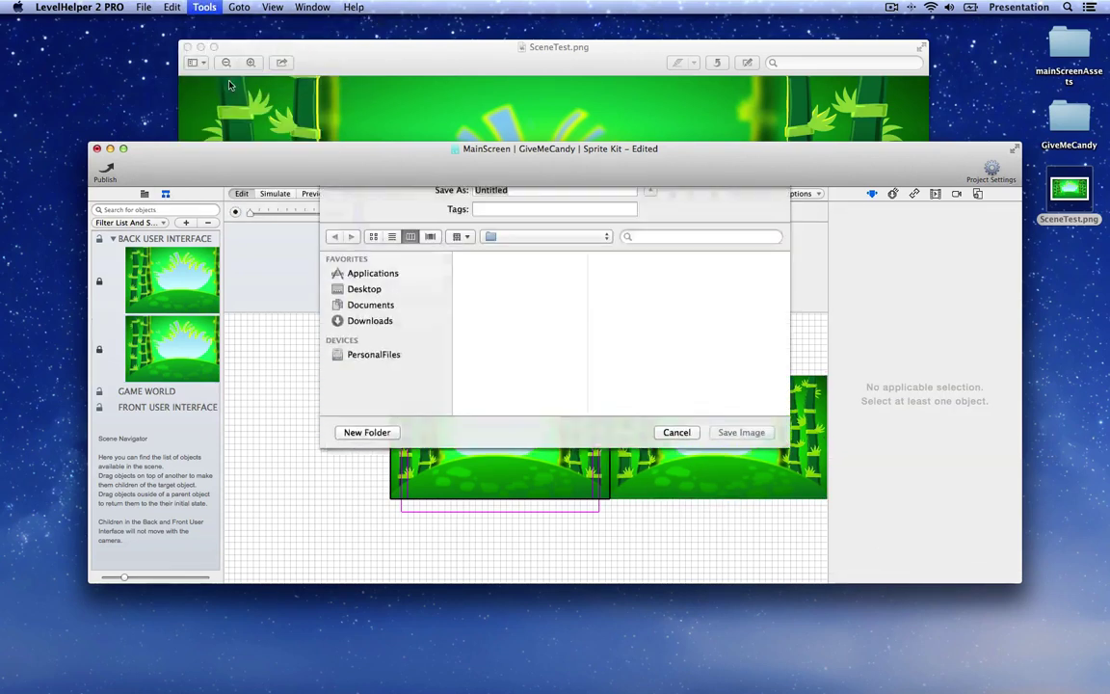
pyautogui.click(498, 316)
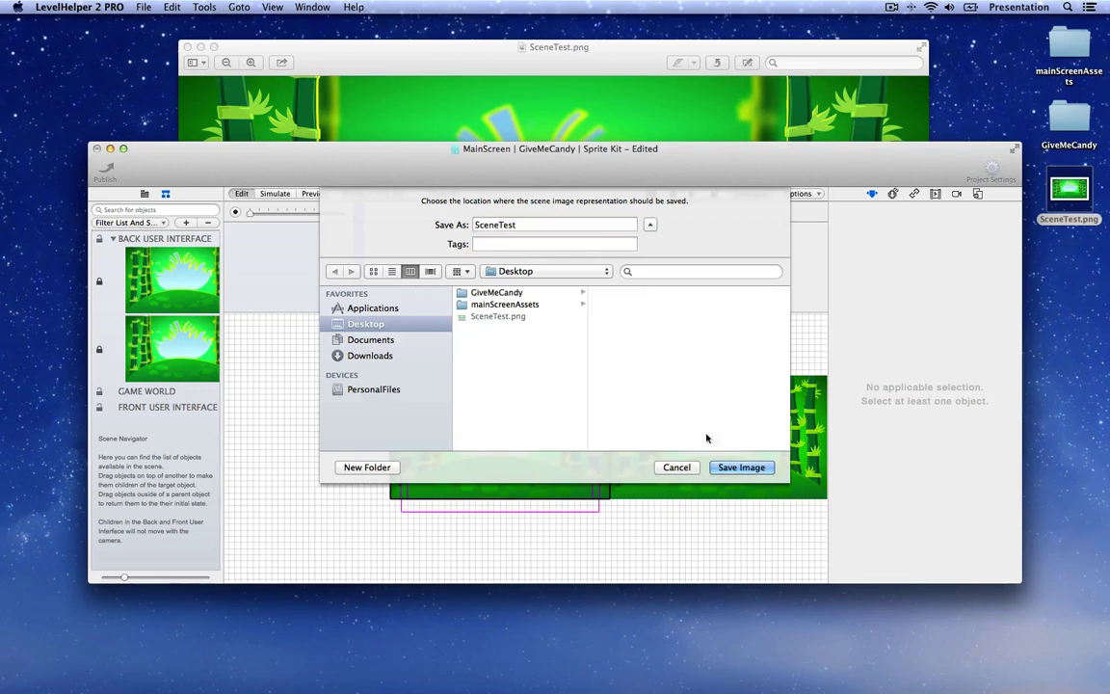
pyautogui.press('Return')
pyautogui.click(652, 267)
pyautogui.click(484, 67)
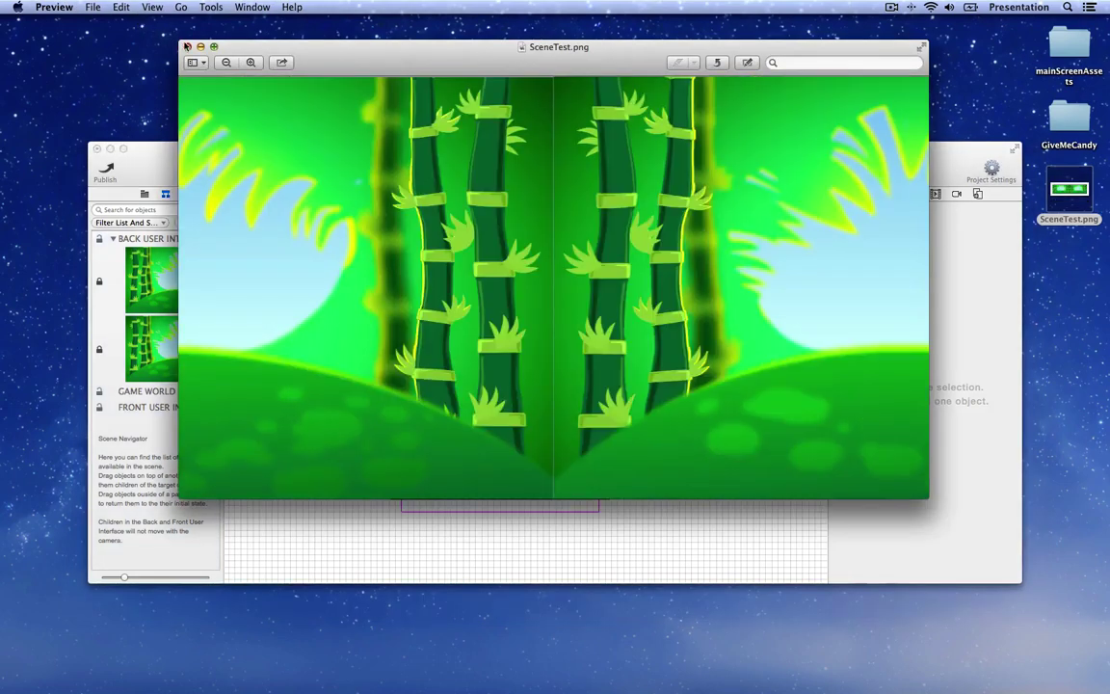
# Step: Review the new SceneTest.png in Preview, then close it
pyautogui.press('super+w')
pyautogui.doubleClick(1069, 193)
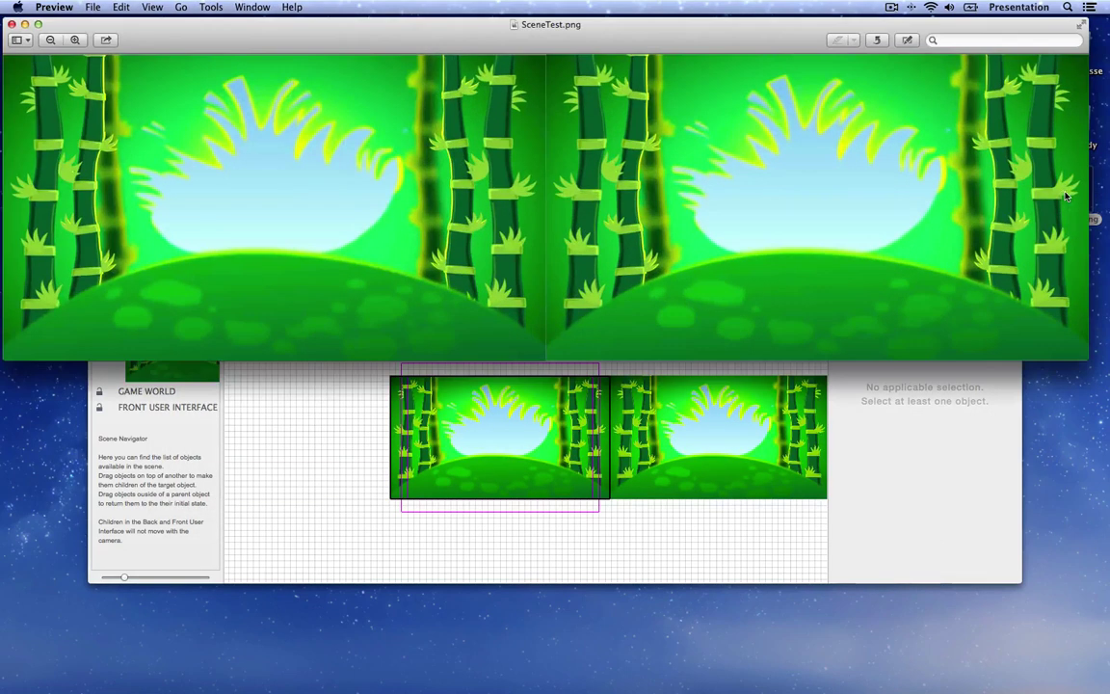
pyautogui.moveTo(687, 32); pyautogui.dragTo(700, 45)
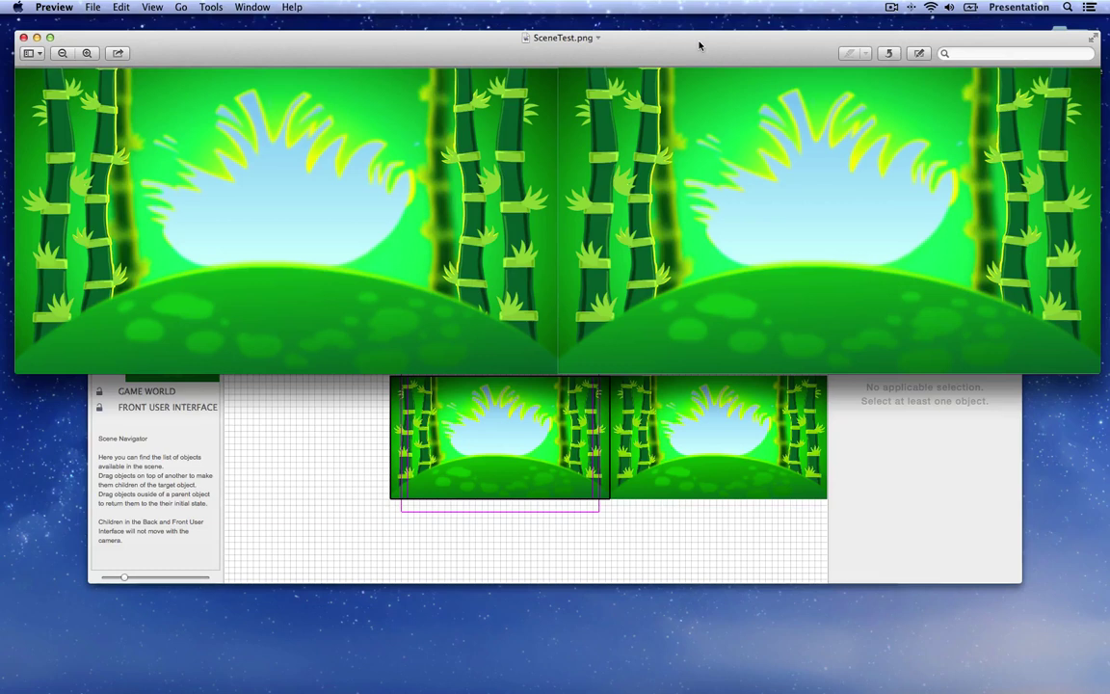
pyautogui.click(598, 38)
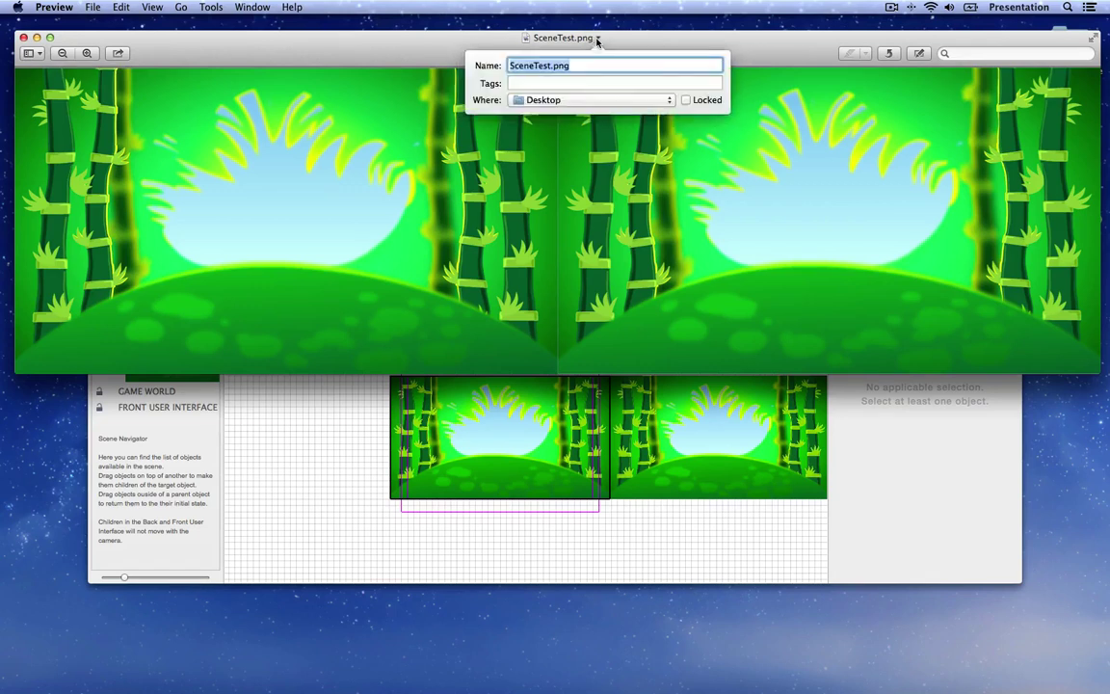
pyautogui.click(650, 43)
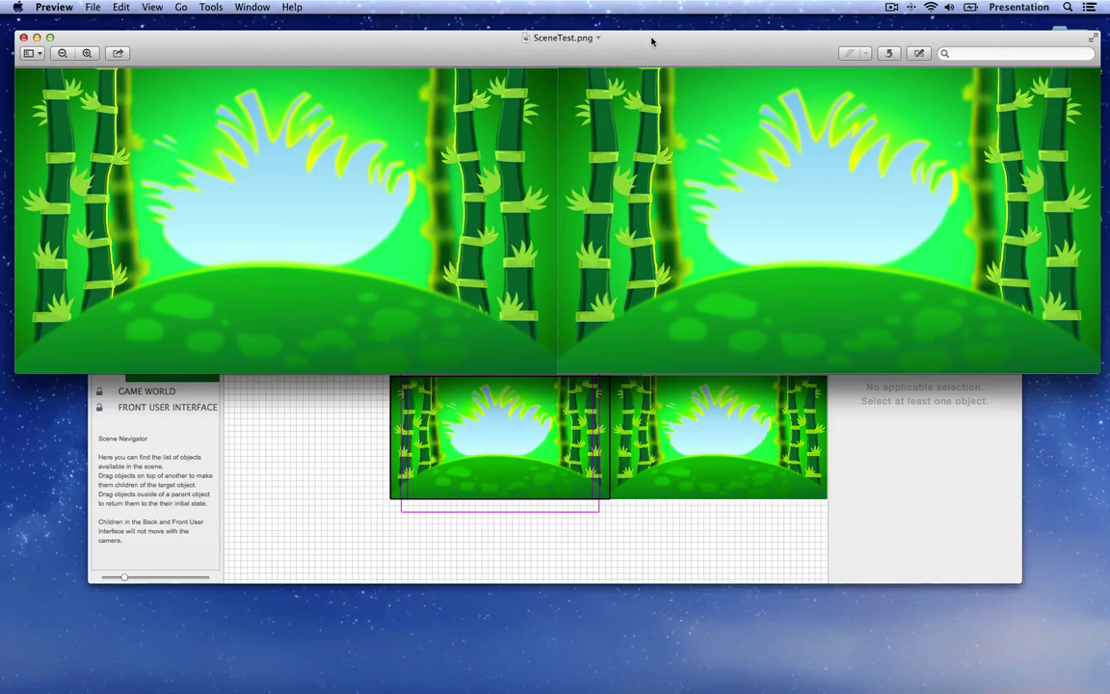
pyautogui.click(23, 39)
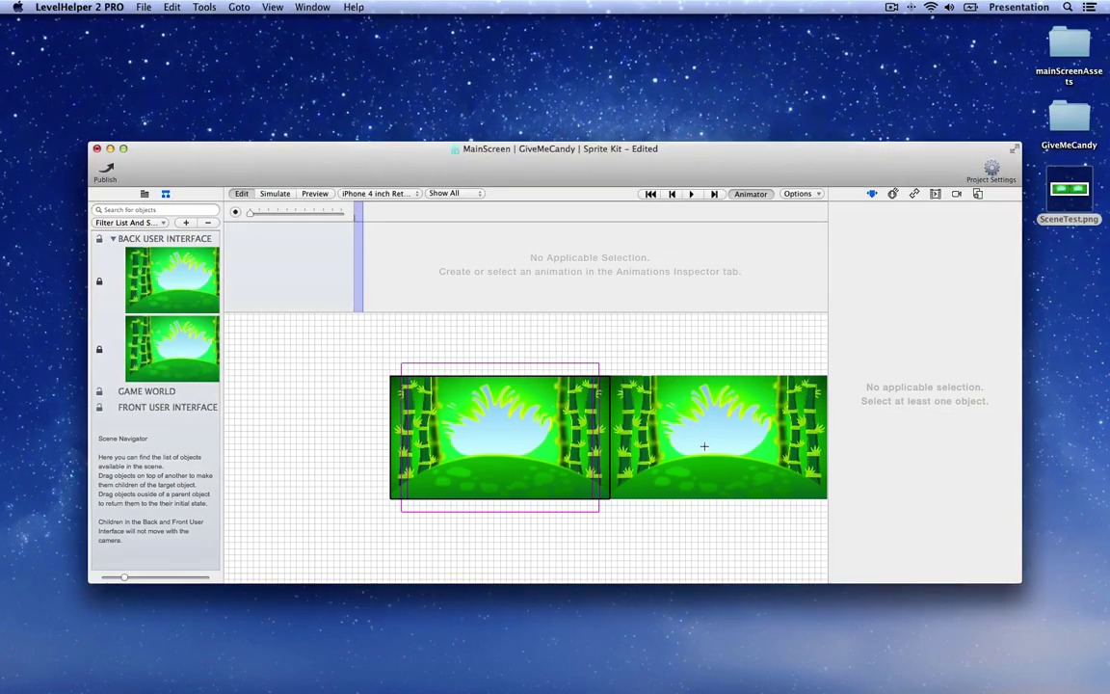
# Step: Delete the right-hand background copy and open the mainScreenAssets folder
pyautogui.click(631, 403)
pyautogui.press('Delete')
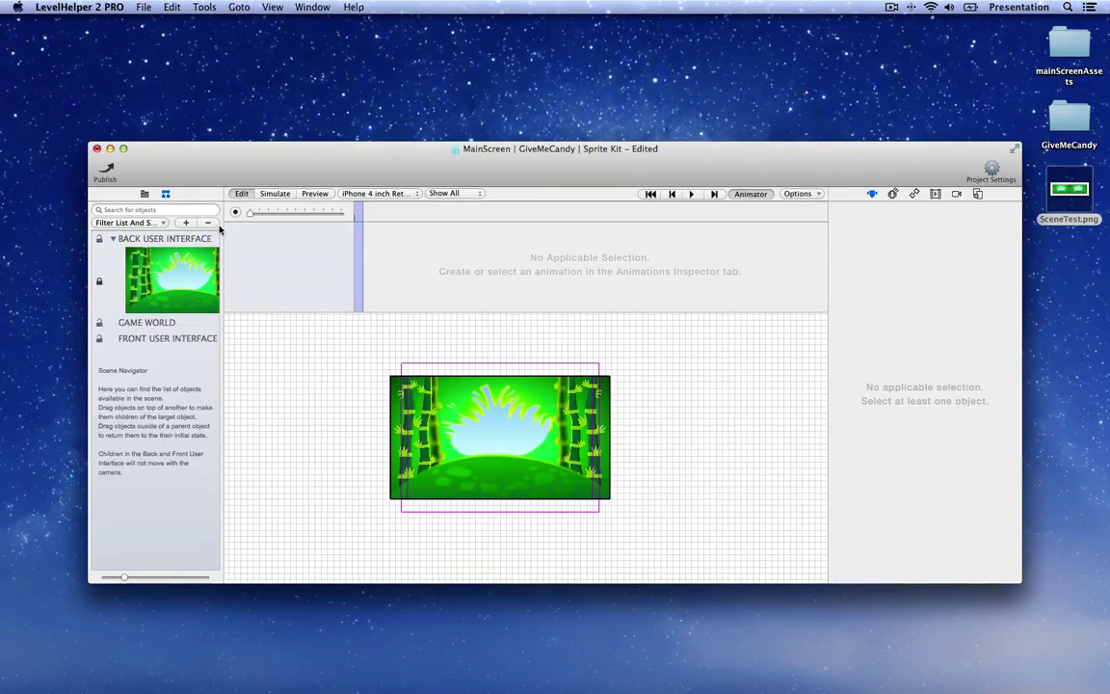
pyautogui.click(144, 195)
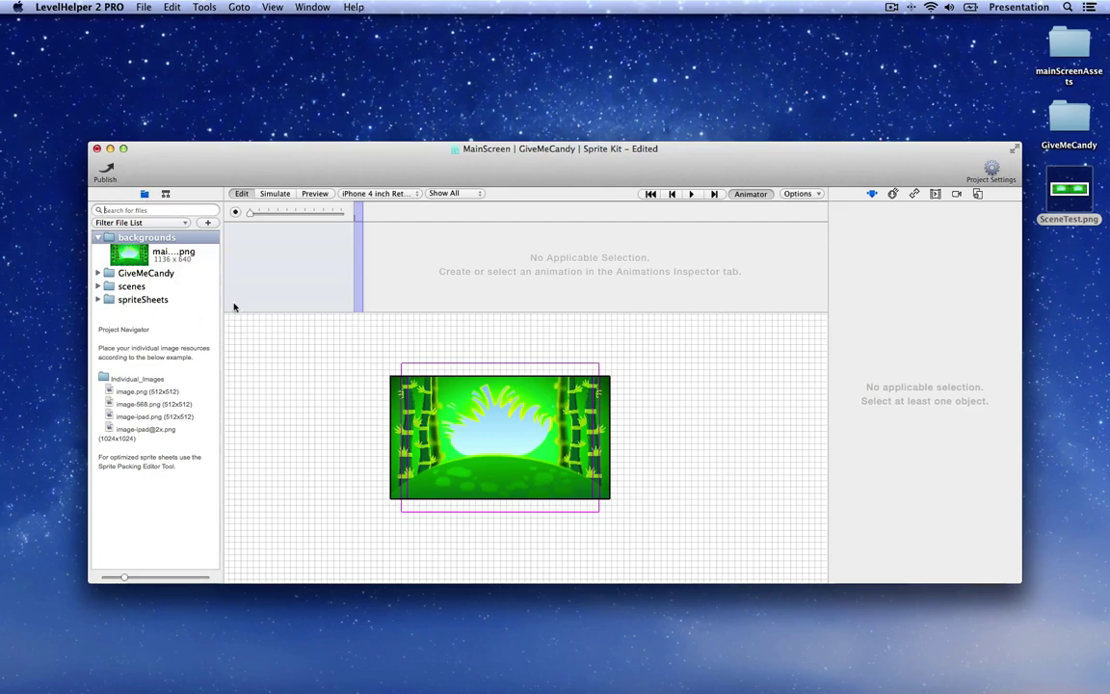
pyautogui.doubleClick(1068, 46)
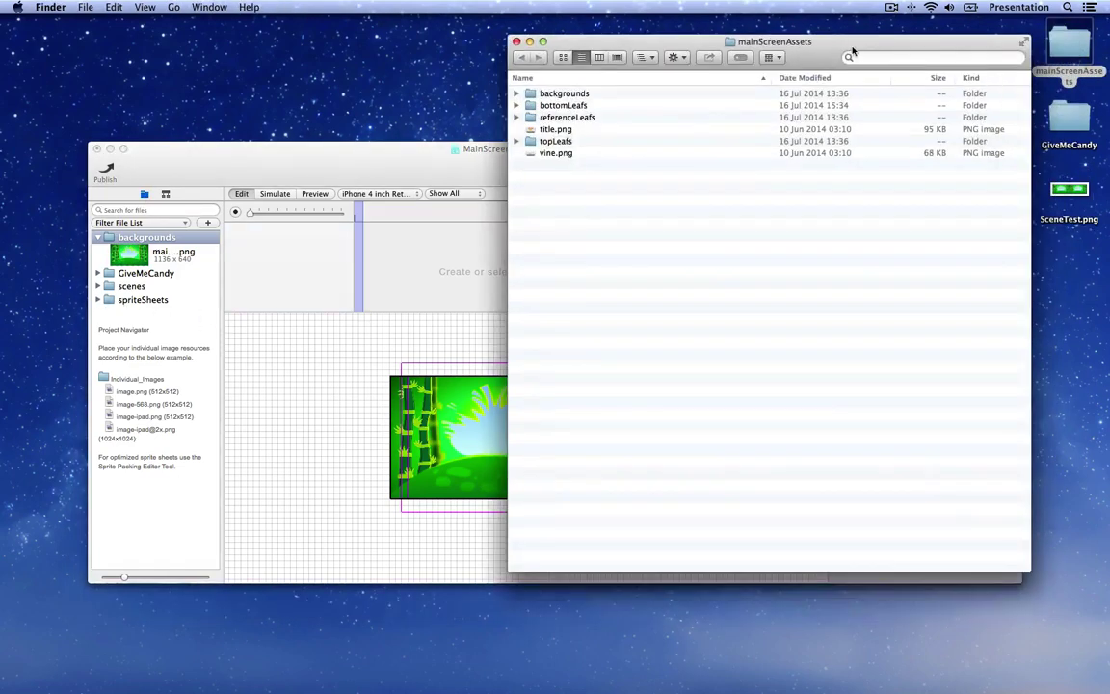
# Step: Select the referenceLeafs folder in mainScreenAssets and check its reference images
pyautogui.moveTo(834, 48); pyautogui.dragTo(798, 78)
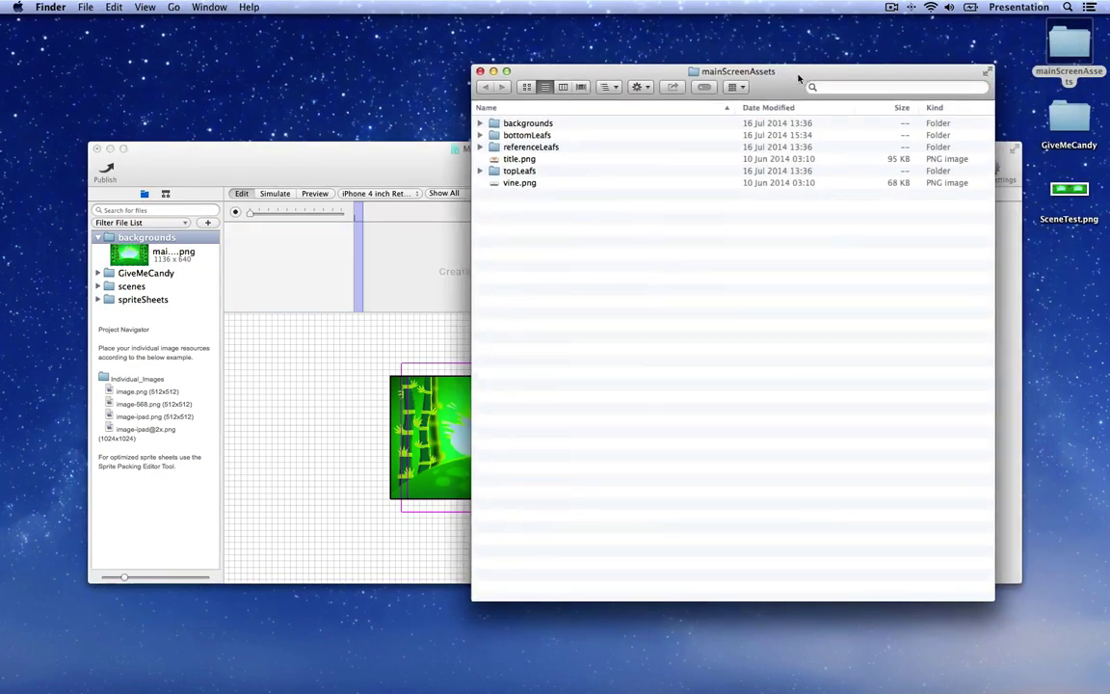
pyautogui.click(530, 147)
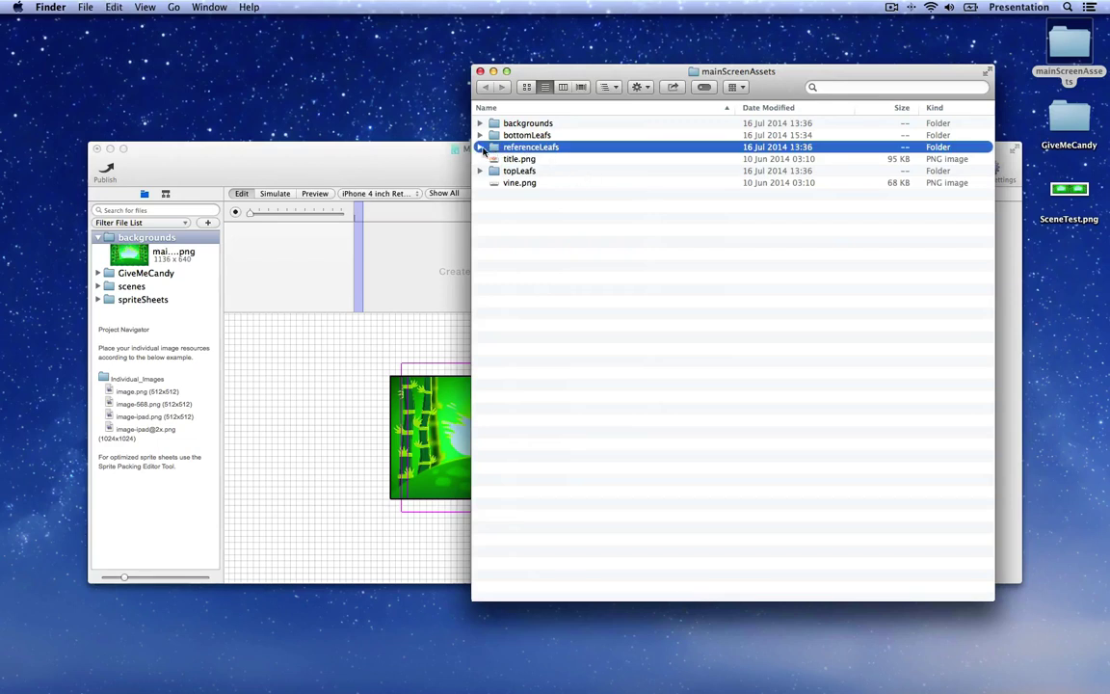
pyautogui.click(480, 146)
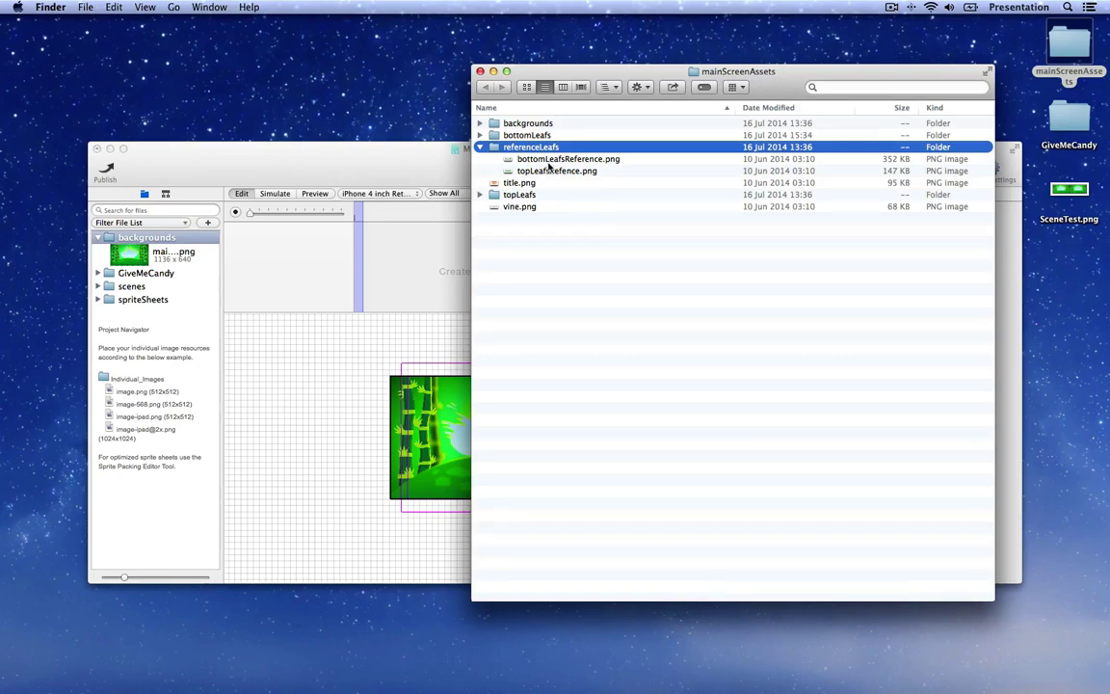
pyautogui.click(480, 71)
pyautogui.click(377, 154)
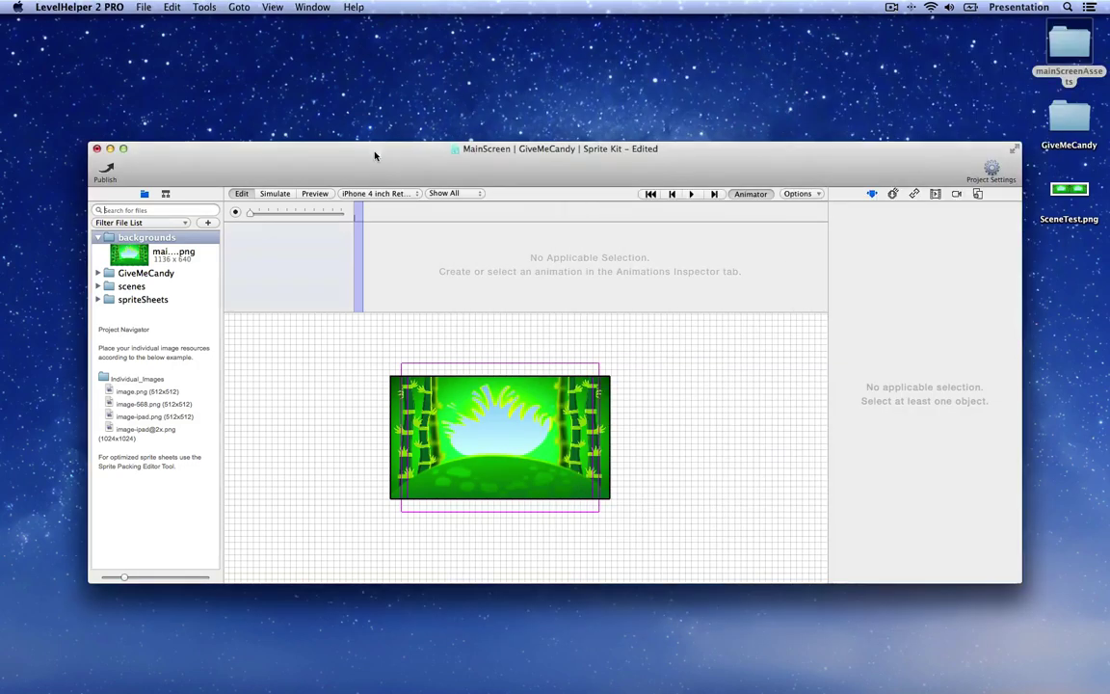
# Step: Paste referenceLeafs into the GiveMeCandy project folder revealed from the scenes folder
pyautogui.rightClick(126, 287)
pyautogui.click(172, 295)
pyautogui.click(473, 345)
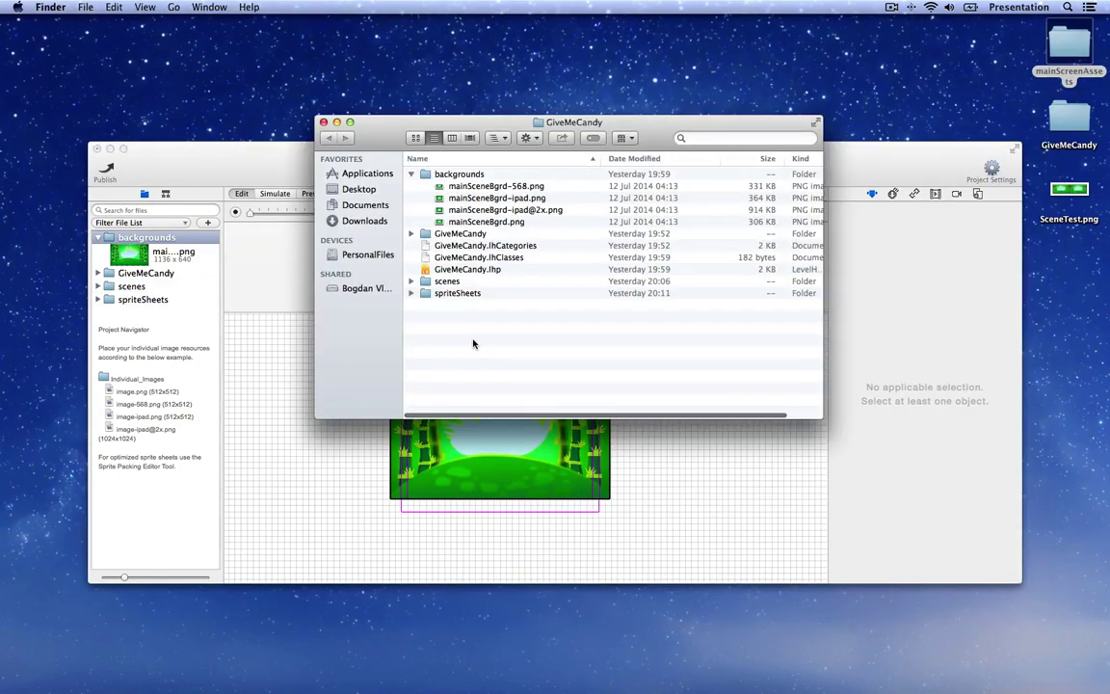
pyautogui.press('super+v')
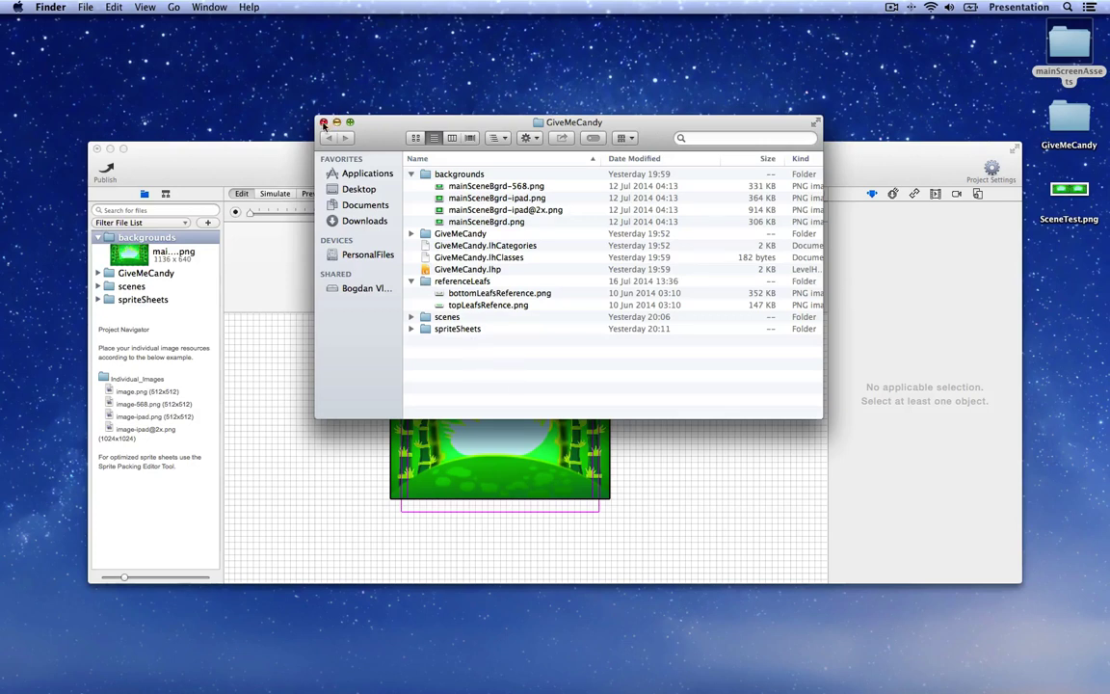
pyautogui.click(324, 122)
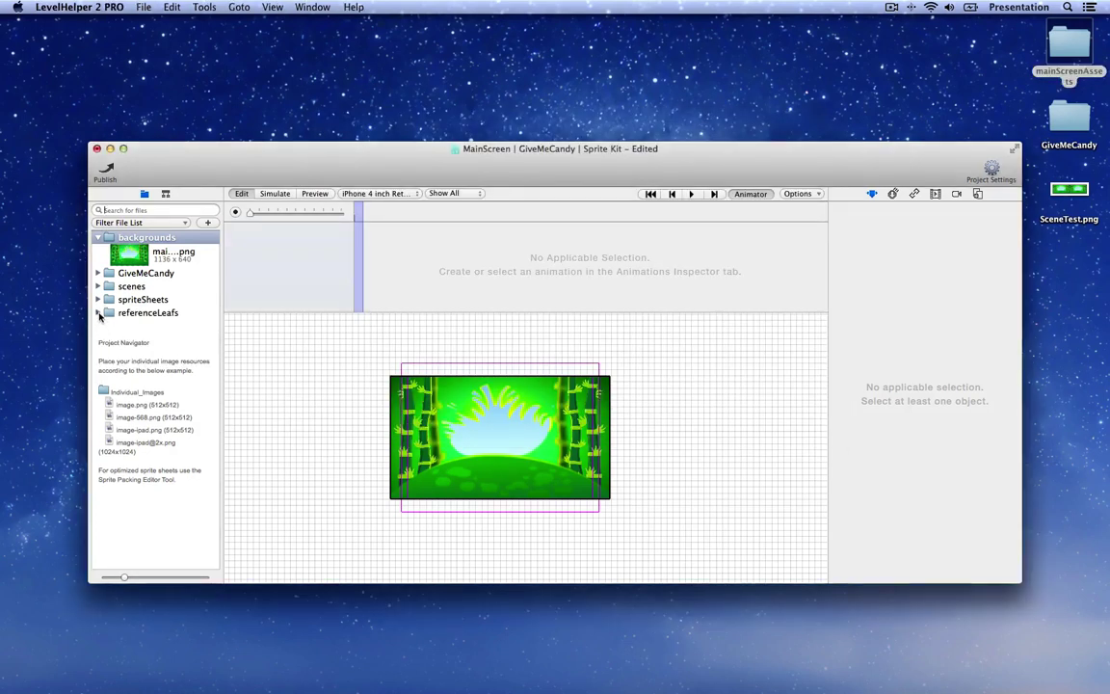
# Step: Drag topLeafsRefence.png from referenceLeafs onto the canvas above the background
pyautogui.click(98, 312)
pyautogui.click(113, 351)
pyautogui.moveTo(113, 352); pyautogui.dragTo(453, 383)
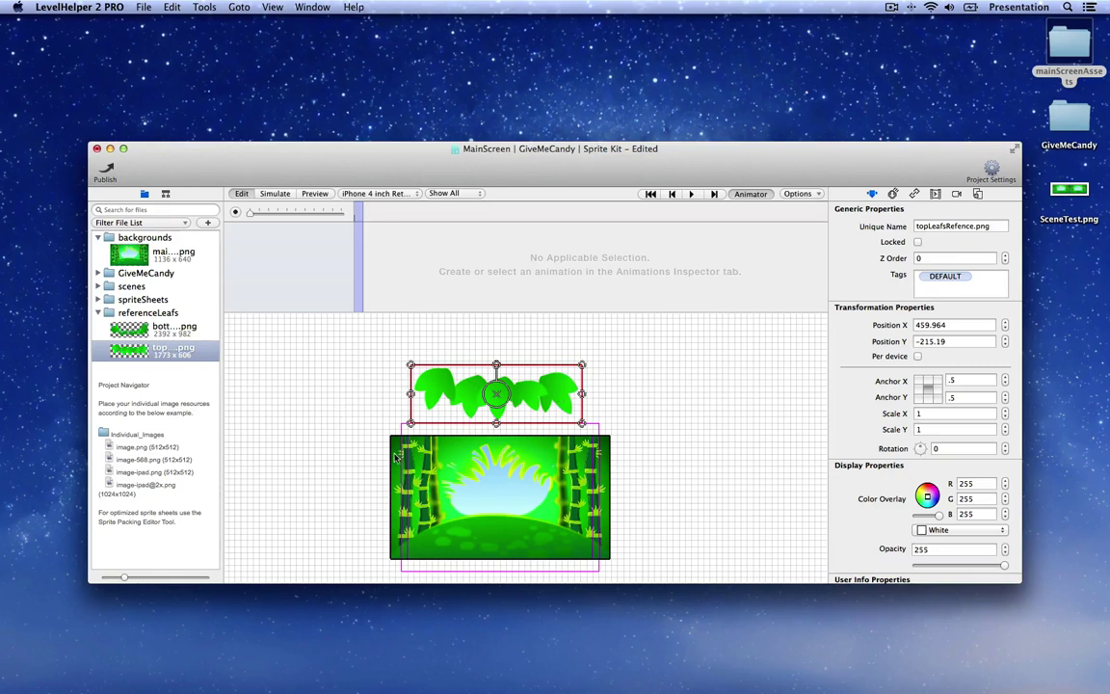
# Step: Expand spriteSheets > mainScreen.lhss, widen the panel, and filter the files by 'top'
pyautogui.click(97, 300)
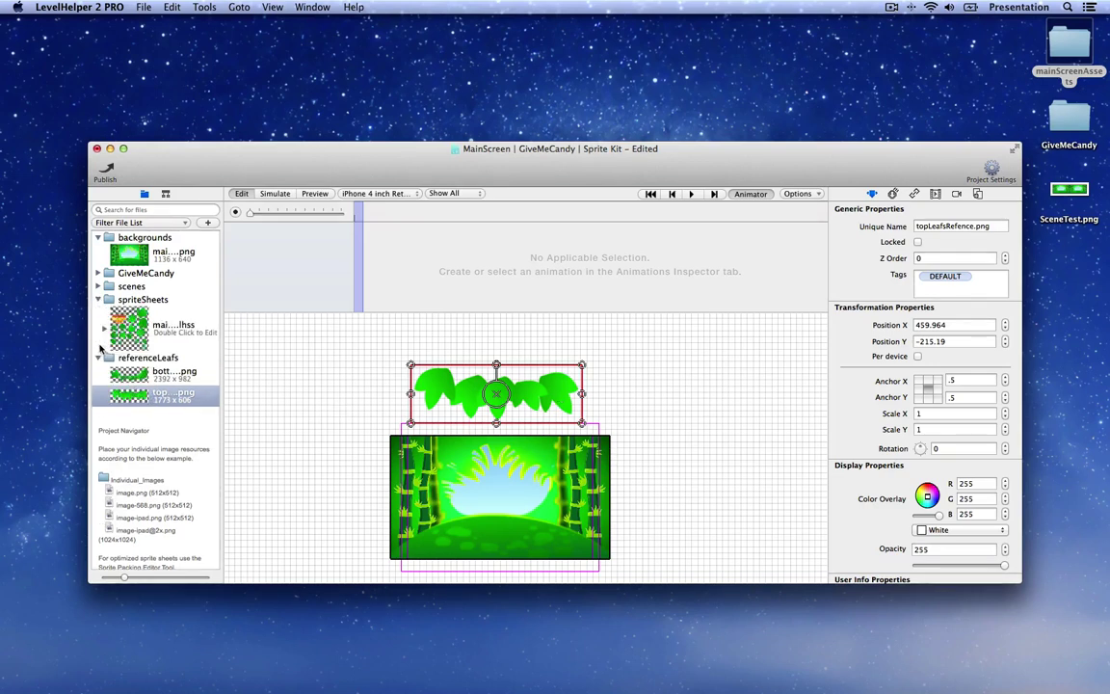
pyautogui.click(166, 326)
pyautogui.scroll(-2, 174, 342)
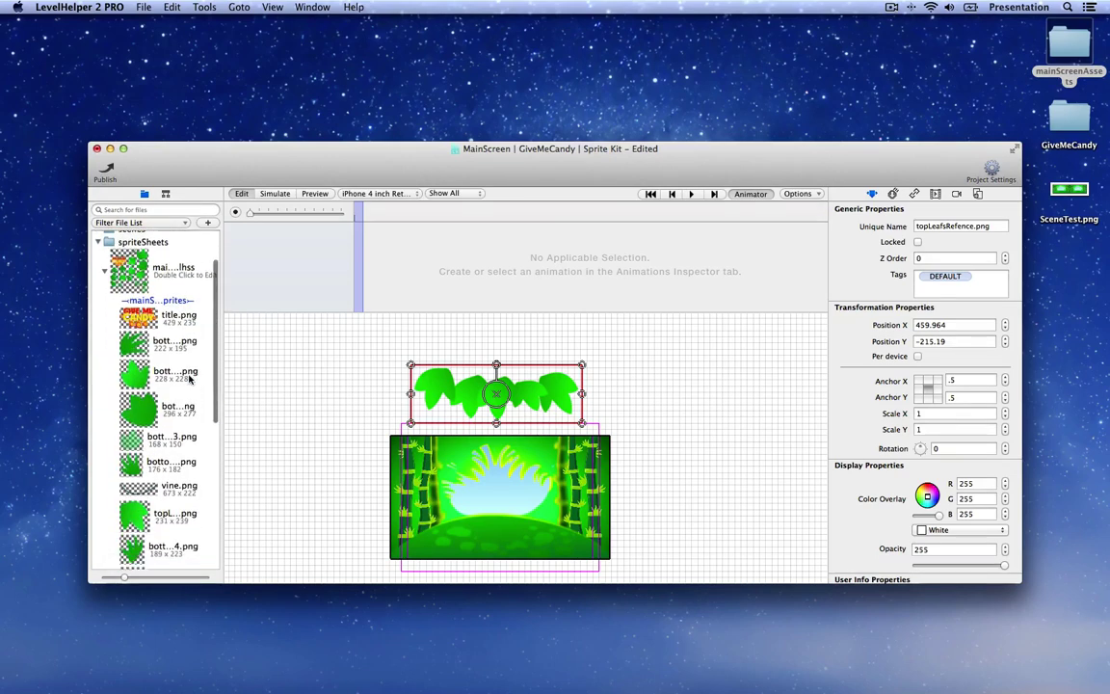
pyautogui.scroll(2, 190, 378)
pyautogui.moveTo(223, 371); pyautogui.dragTo(300, 374)
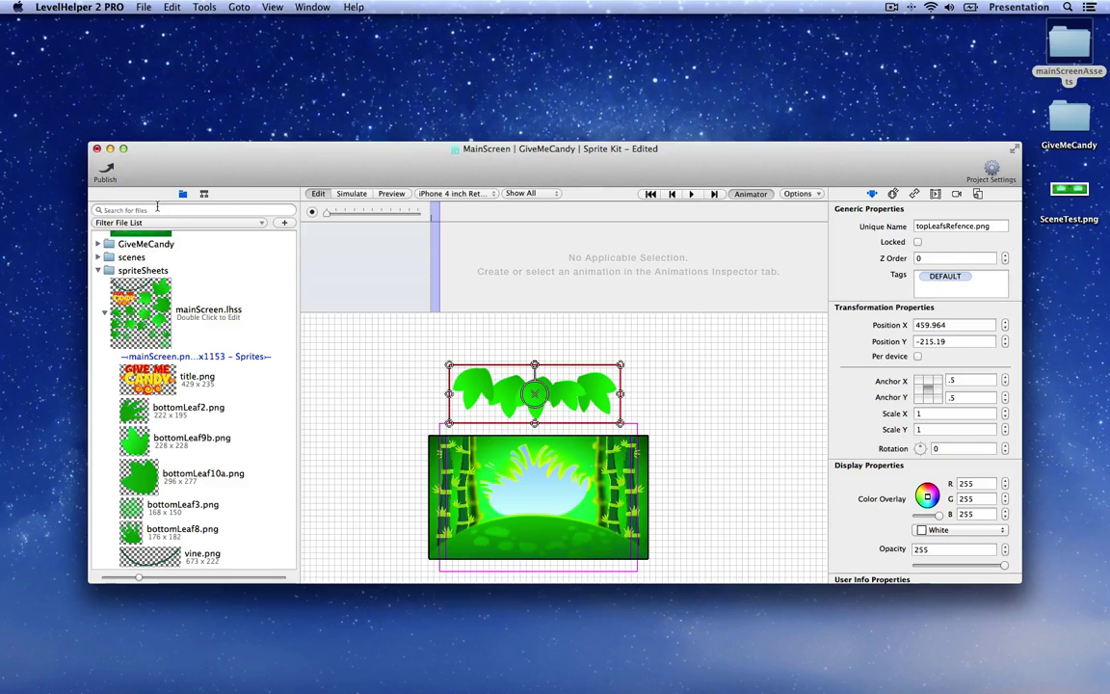
pyautogui.click(157, 209)
pyautogui.write('top')
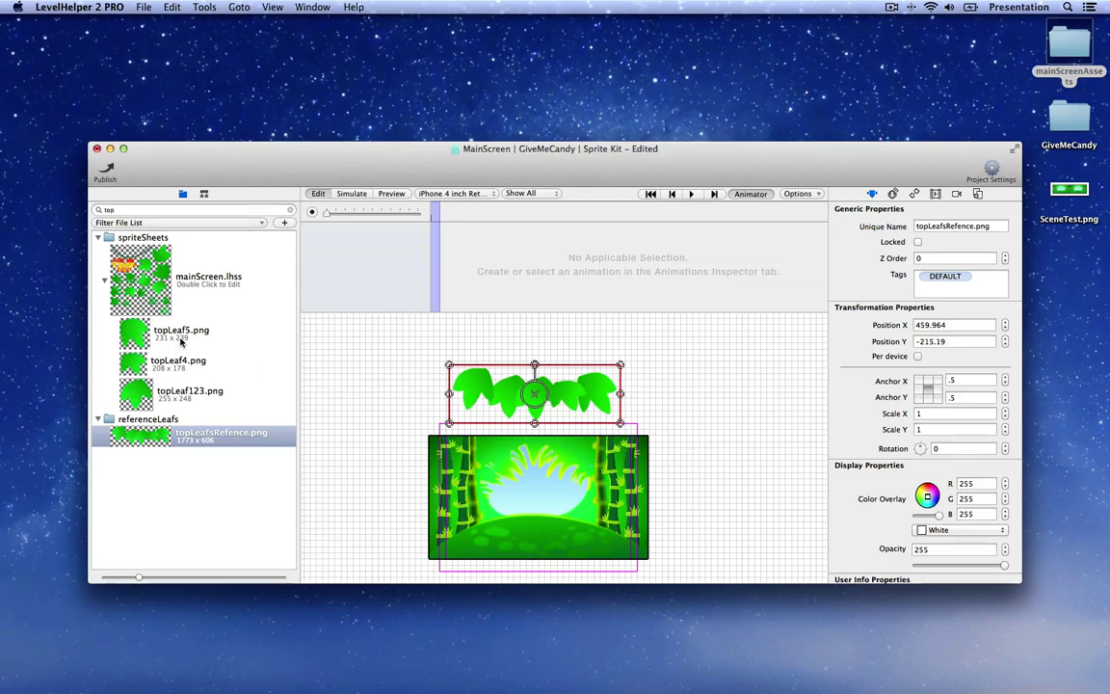
# Step: Place a topLeaf123 leaf in the leaf row, rotated to about 19 degrees
pyautogui.moveTo(179, 390); pyautogui.dragTo(485, 328)
pyautogui.scroll(2, 487, 391)
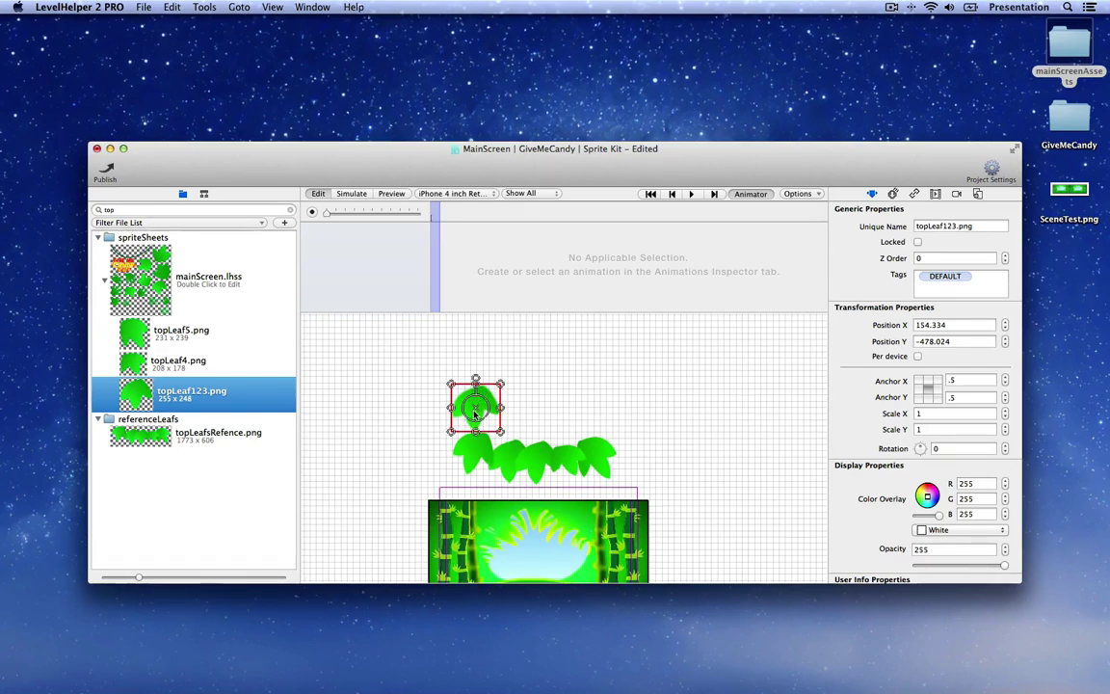
pyautogui.moveTo(476, 412); pyautogui.dragTo(450, 402)
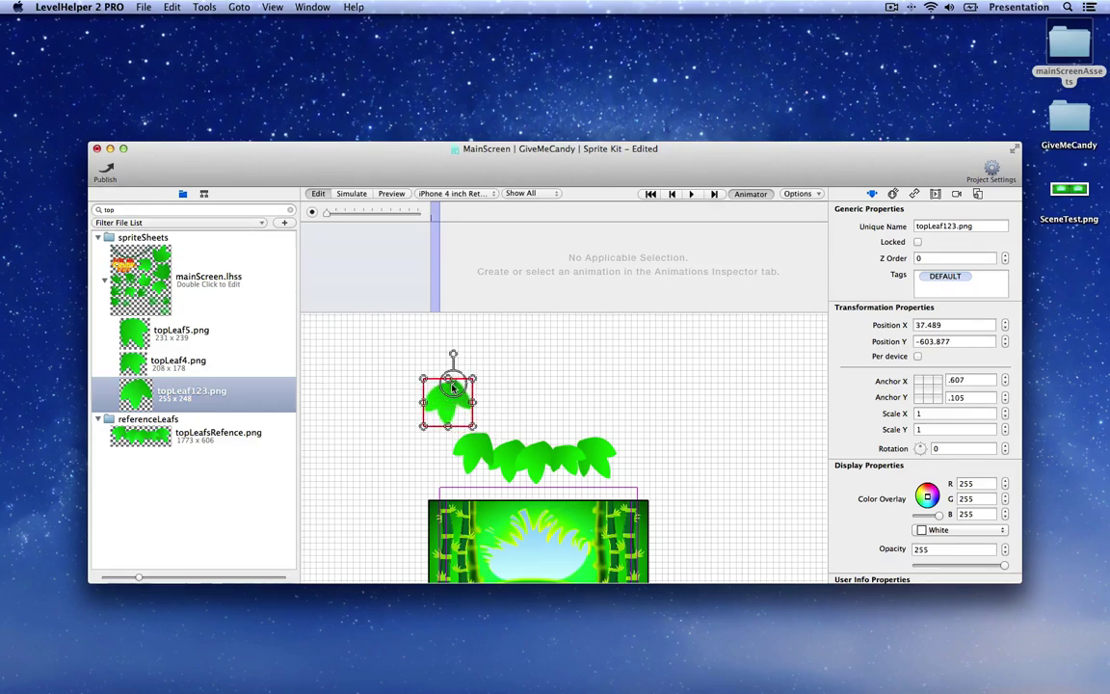
pyautogui.moveTo(454, 356)
pyautogui.mouseDown()
pyautogui.moveTo(421, 349)
pyautogui.moveTo(459, 356)
pyautogui.mouseUp()
pyautogui.moveTo(447, 408); pyautogui.dragTo(474, 457)
pyautogui.moveTo(483, 407); pyautogui.dragTo(494, 408)
pyautogui.moveTo(469, 450)
pyautogui.mouseDown()
pyautogui.moveTo(474, 416)
pyautogui.moveTo(484, 461)
pyautogui.mouseUp()
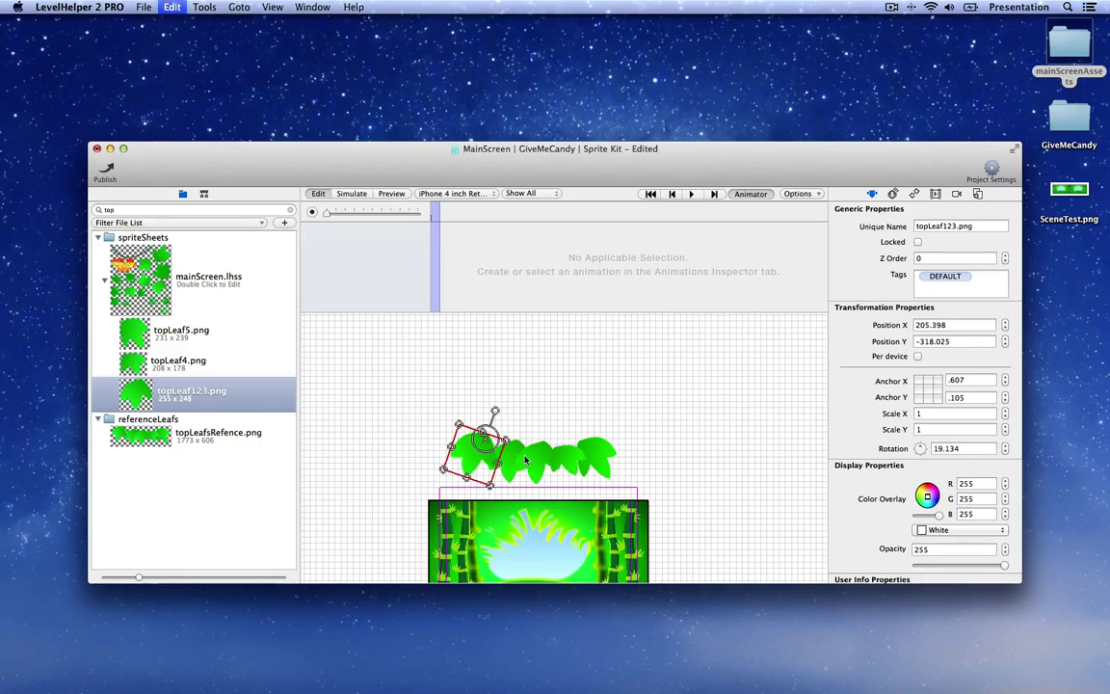
# Step: Duplicate the leaf, tilt the copy, and nudge topLeaf123_2 into the row
pyautogui.press('super+d')
pyautogui.moveTo(466, 477); pyautogui.dragTo(528, 459)
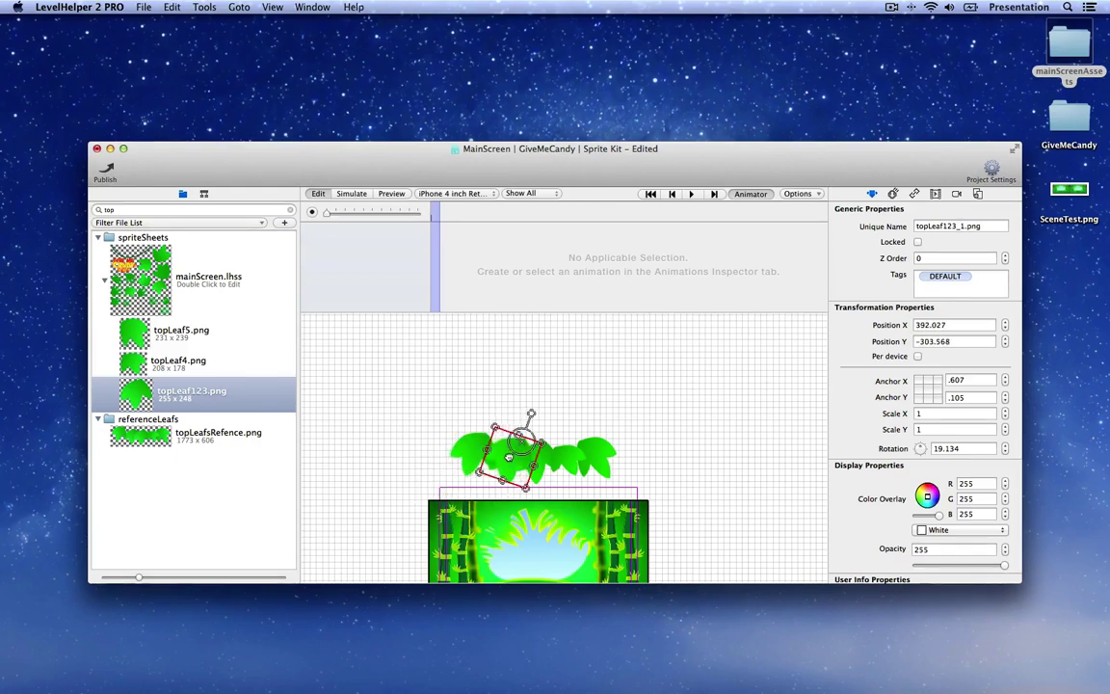
pyautogui.moveTo(529, 415)
pyautogui.mouseDown()
pyautogui.moveTo(506, 455)
pyautogui.moveTo(536, 462)
pyautogui.moveTo(547, 422)
pyautogui.mouseUp()
pyautogui.click(523, 466)
pyautogui.moveTo(533, 476); pyautogui.dragTo(530, 472)
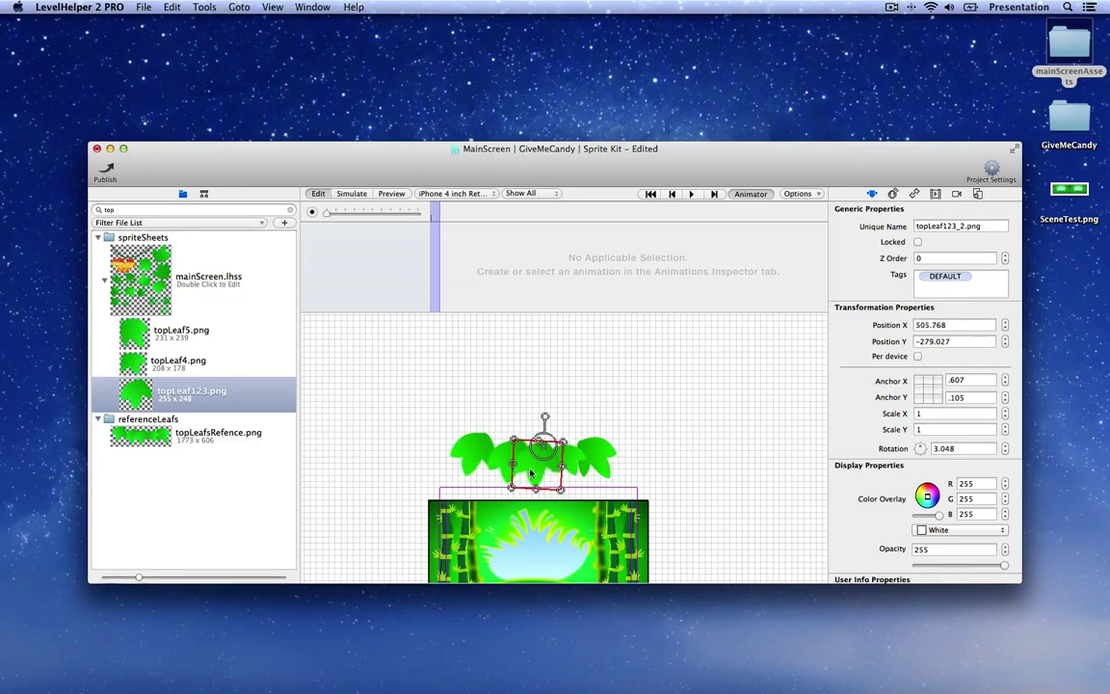
# Step: Add topLeaf4 and topLeaf5 sprites at the right end of the leaf row
pyautogui.click(125, 381)
pyautogui.moveTo(125, 374); pyautogui.dragTo(569, 463)
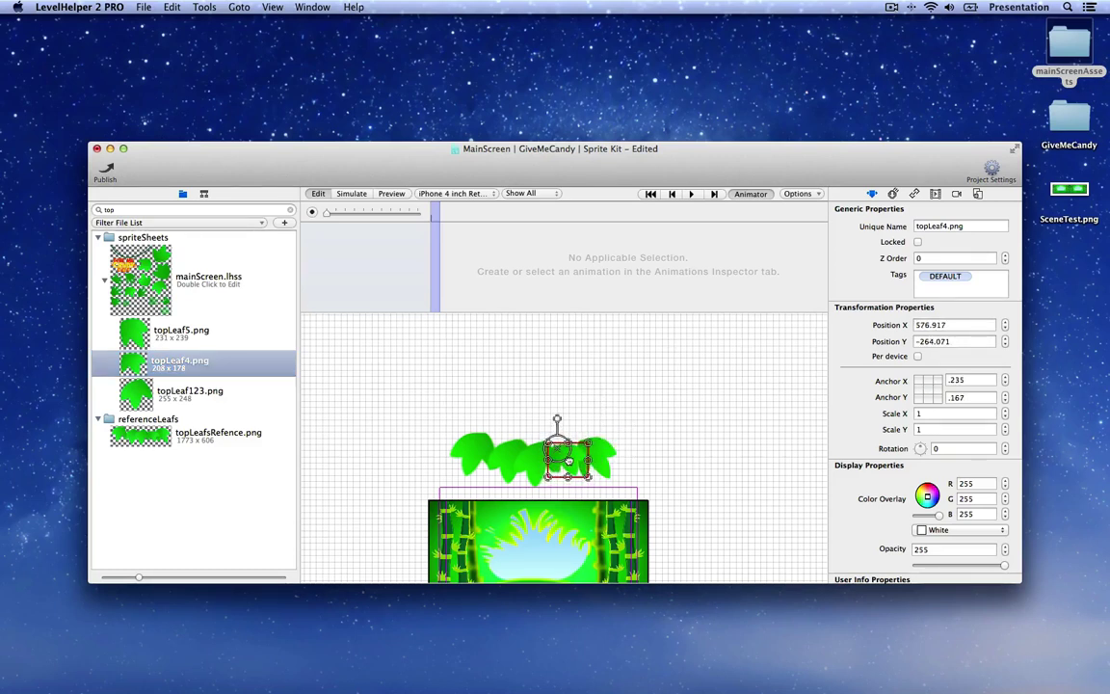
pyautogui.click(124, 334)
pyautogui.moveTo(123, 334); pyautogui.dragTo(594, 454)
pyautogui.click(598, 407)
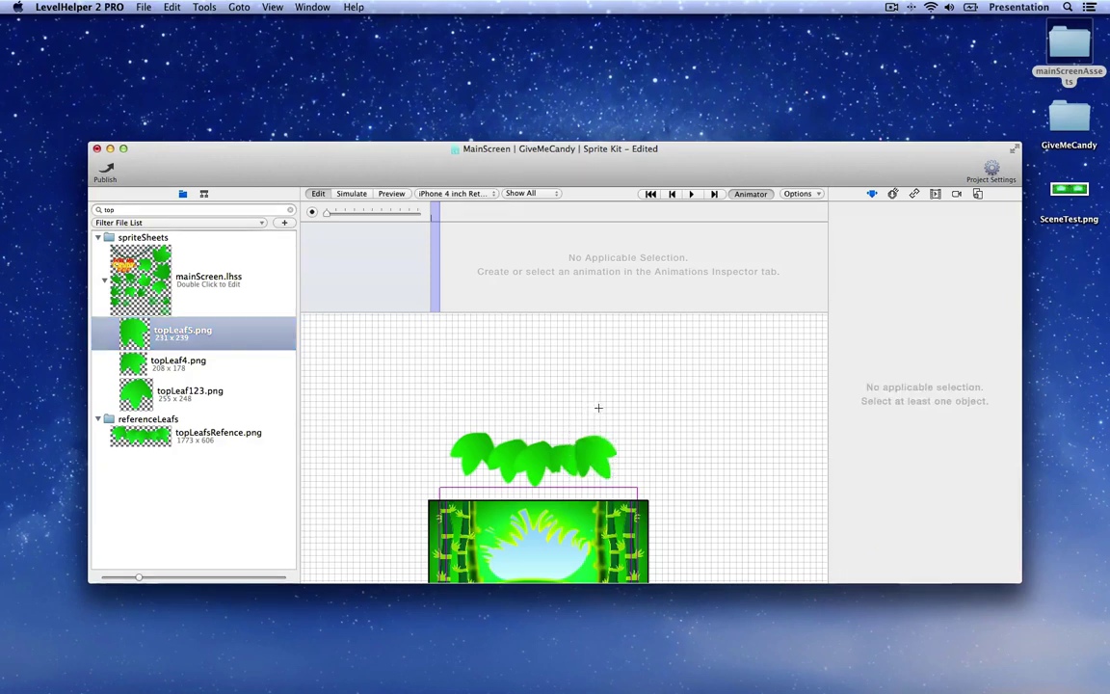
# Step: Add an empty node above the leaves and resize it to 980 x 319
pyautogui.click(204, 195)
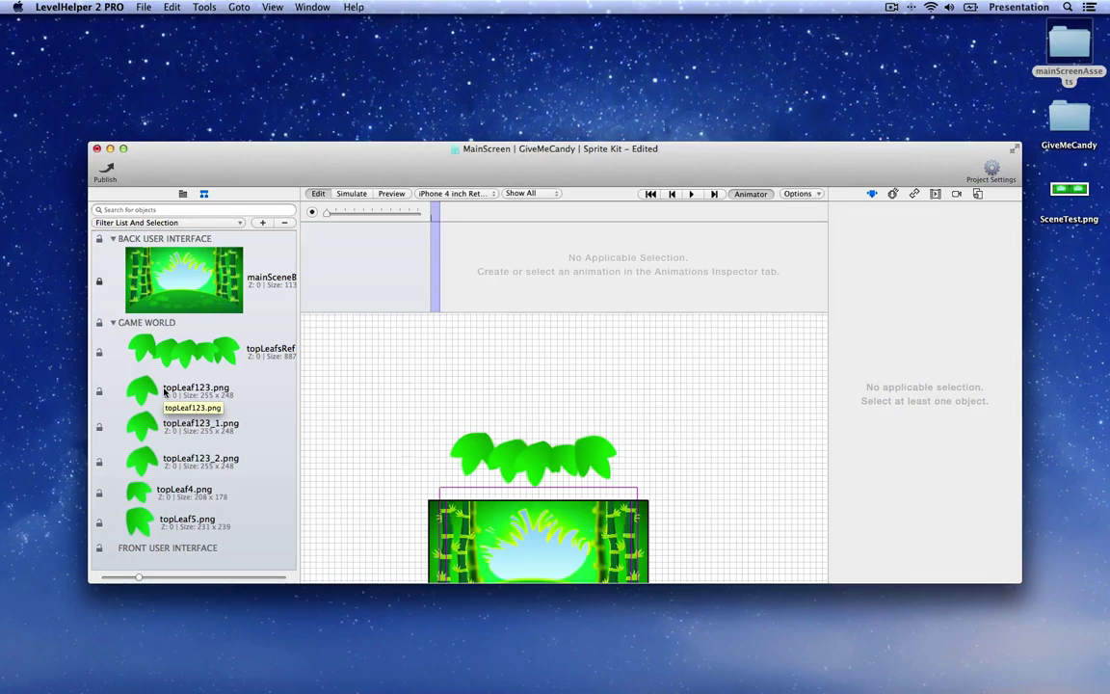
pyautogui.click(263, 223)
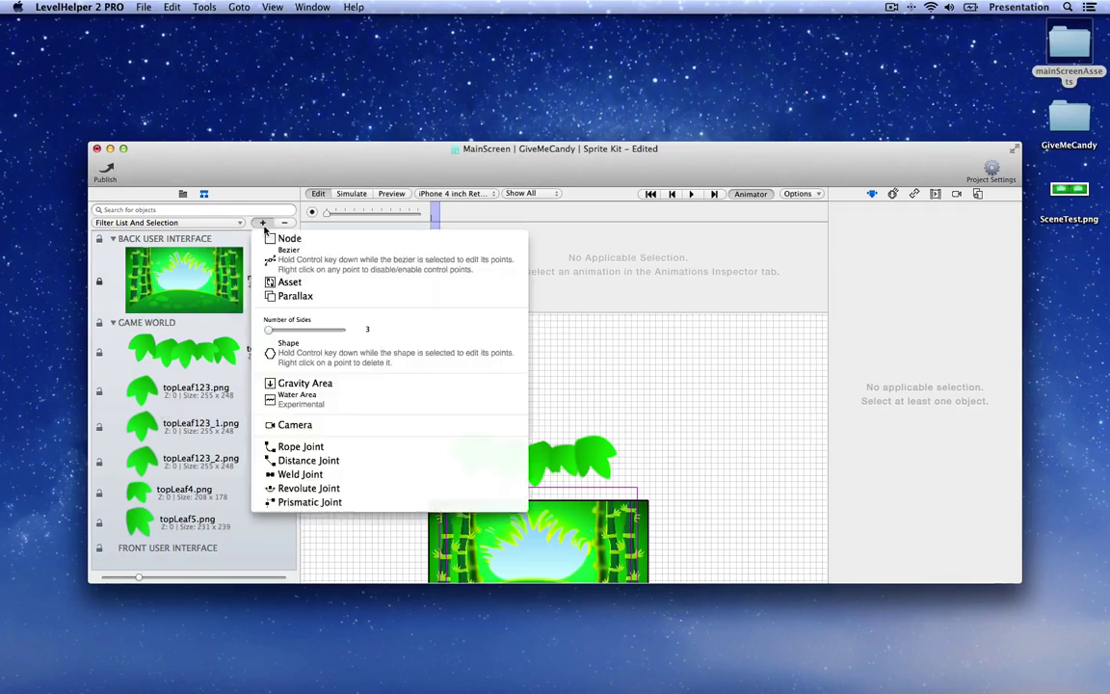
pyautogui.click(283, 238)
pyautogui.moveTo(554, 453); pyautogui.dragTo(463, 380)
pyautogui.moveTo(529, 432); pyautogui.dragTo(601, 408)
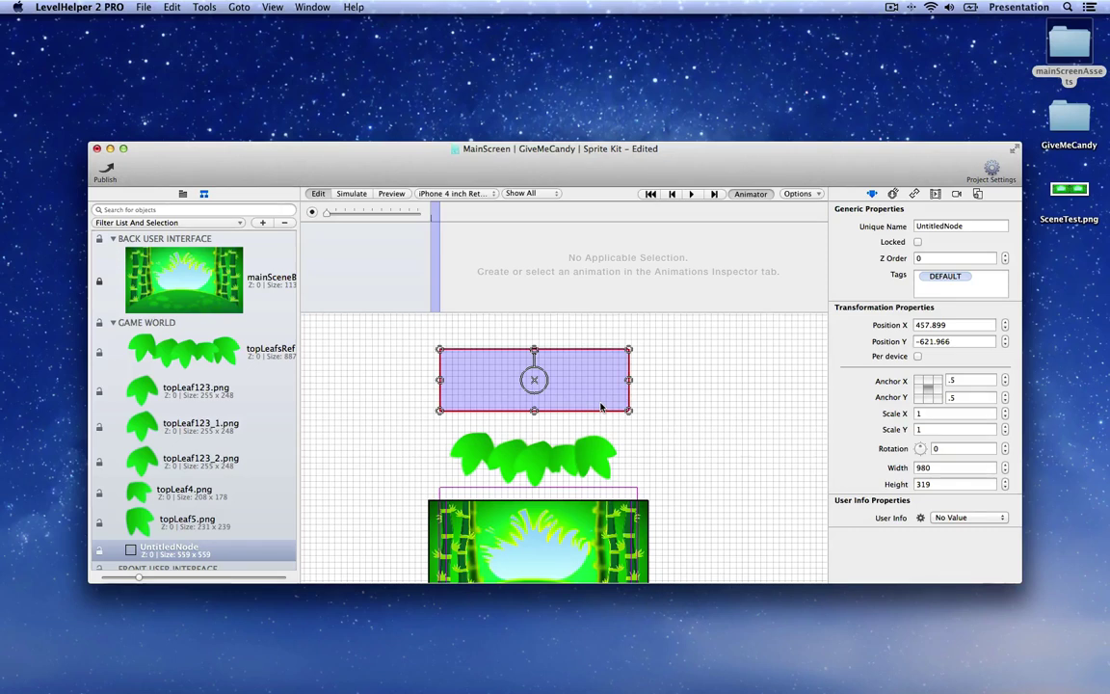
# Step: Make the five top leaf sprites children of UntitledNode
pyautogui.click(161, 389)
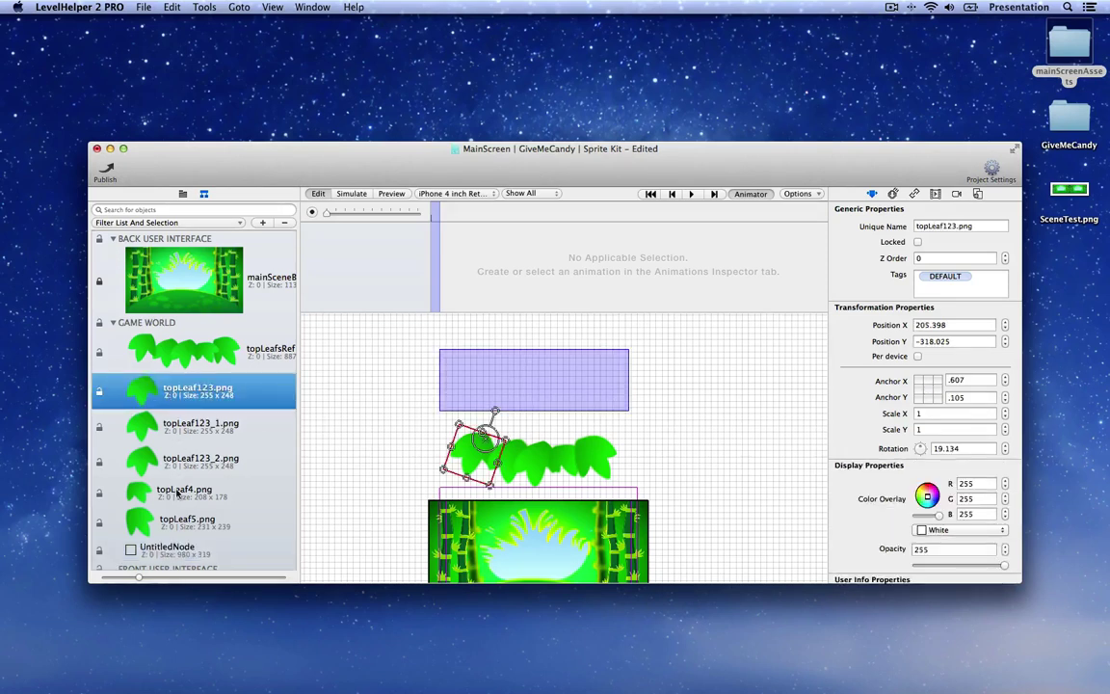
pyautogui.keyDown('shift'); pyautogui.click(180, 520); pyautogui.keyUp('shift')
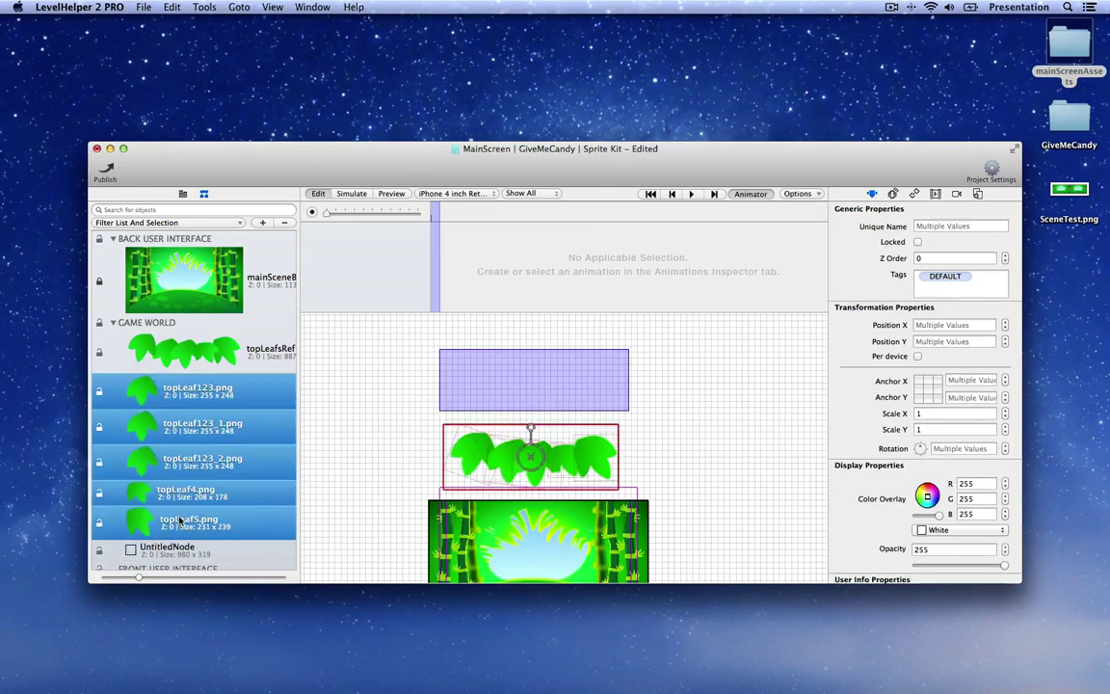
pyautogui.moveTo(182, 516); pyautogui.dragTo(177, 552)
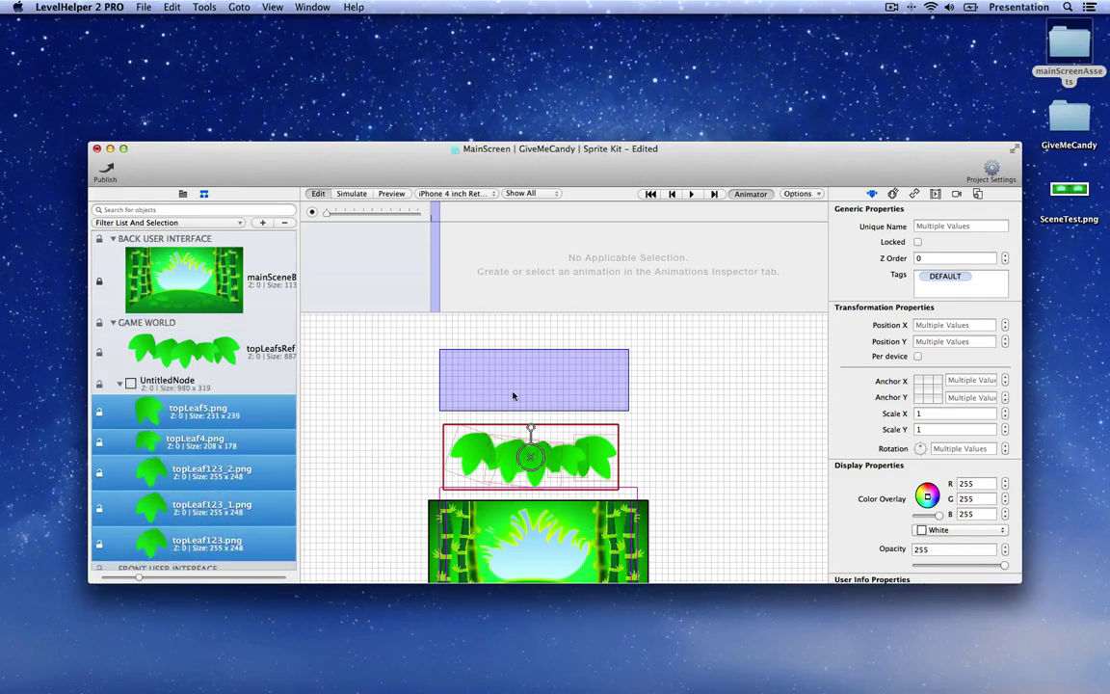
pyautogui.moveTo(512, 396); pyautogui.dragTo(581, 375)
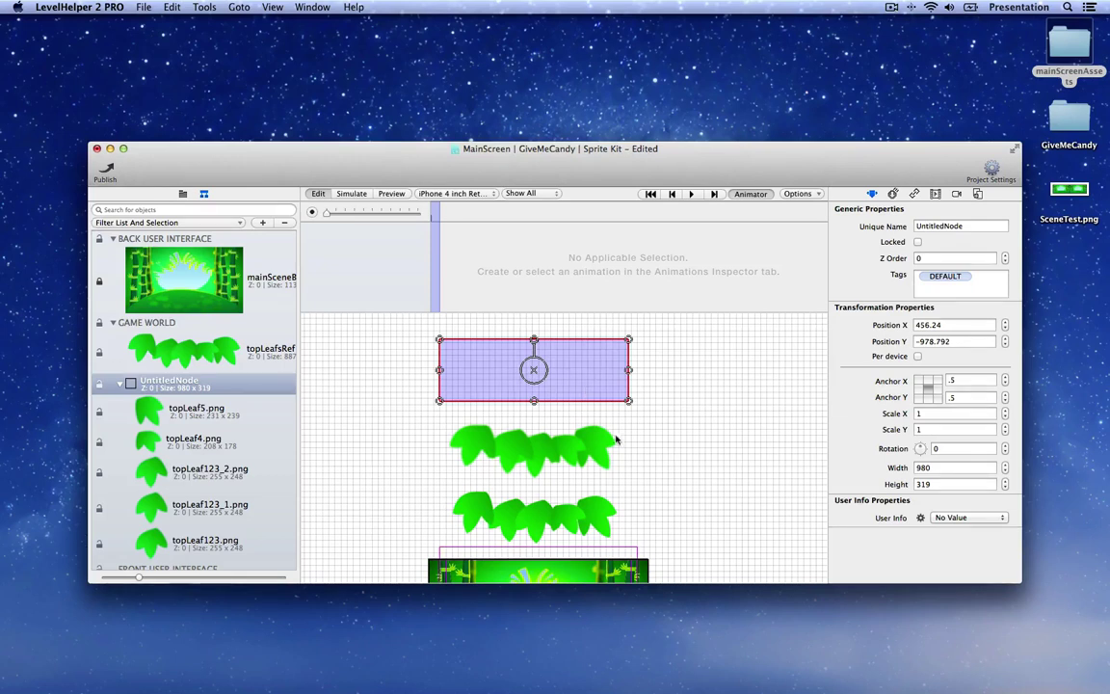
# Step: Marquee-select the five leaves and move them up into the node's rectangle
pyautogui.click(634, 408)
pyautogui.moveTo(641, 418); pyautogui.dragTo(398, 481)
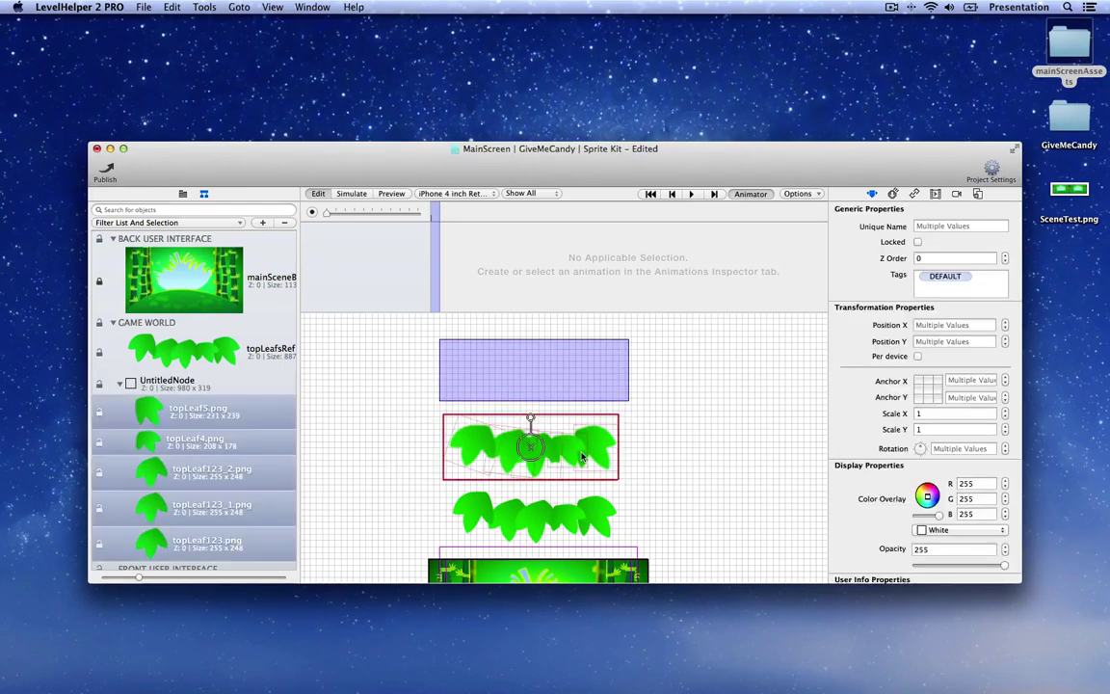
pyautogui.moveTo(573, 458); pyautogui.dragTo(625, 414)
pyautogui.click(655, 423)
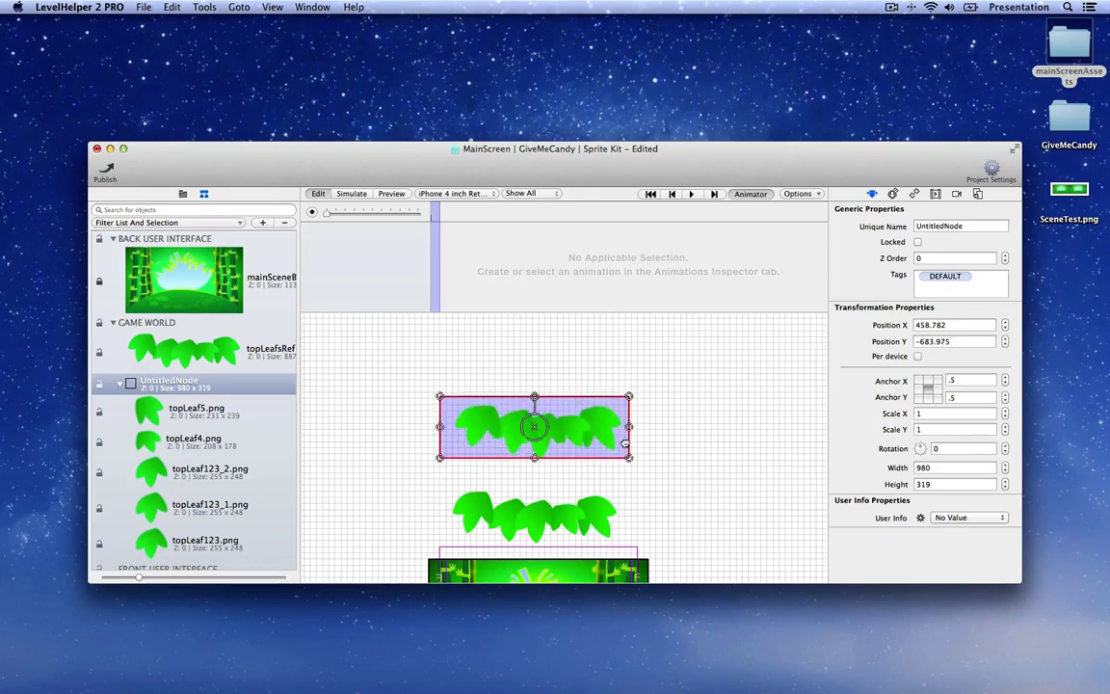
# Step: Shift UntitledNode slightly down to 456.001, -572.839
pyautogui.scroll(-3, 586, 458)
pyautogui.scroll(2, 586, 458)
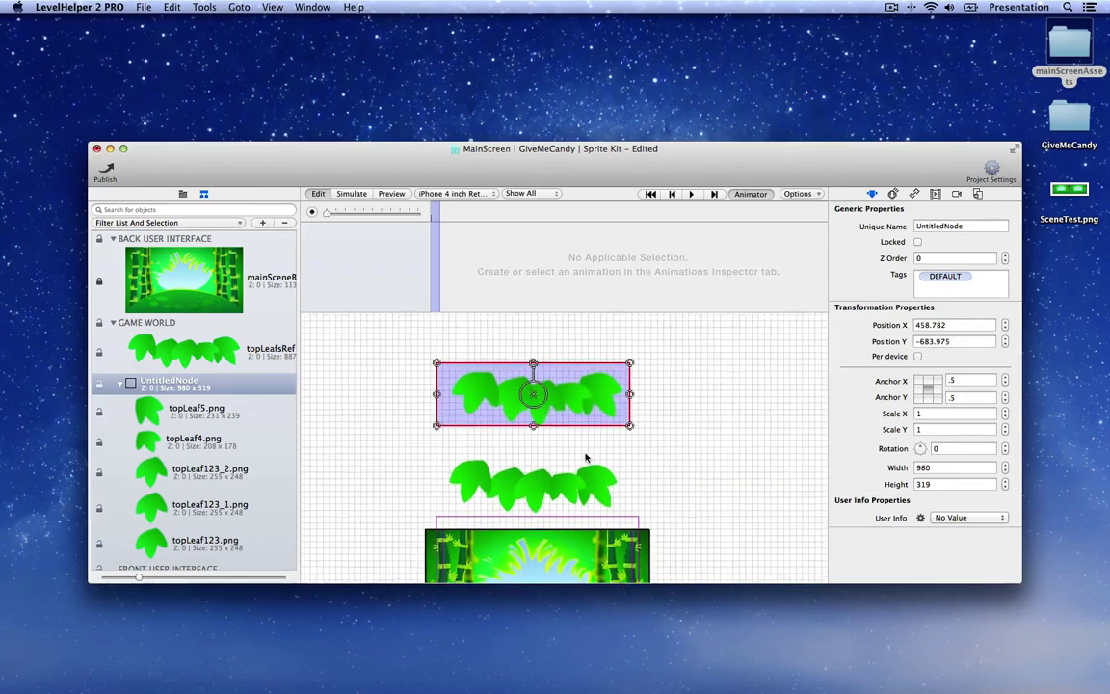
pyautogui.scroll(3, 586, 457)
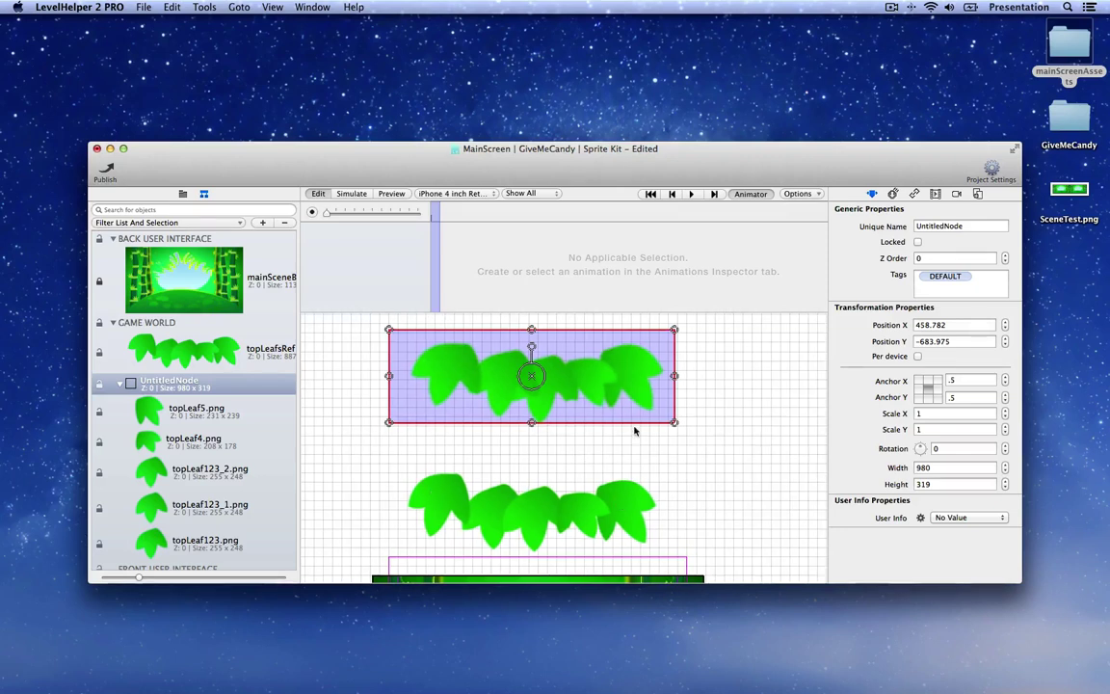
pyautogui.moveTo(628, 421); pyautogui.dragTo(620, 451)
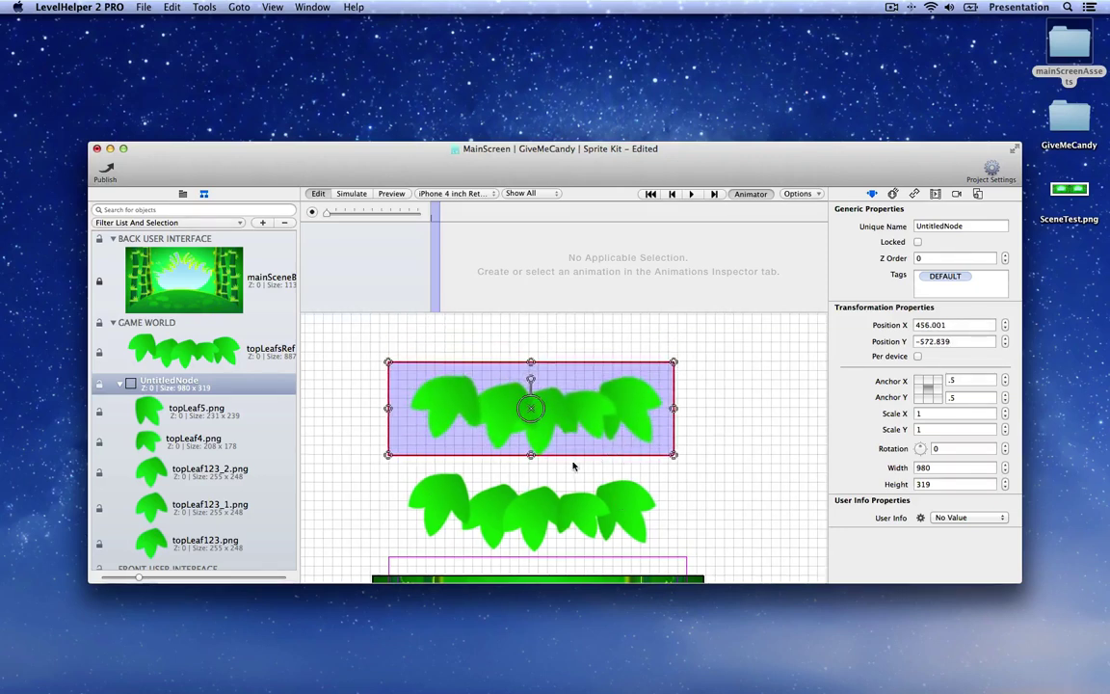
pyautogui.click(695, 487)
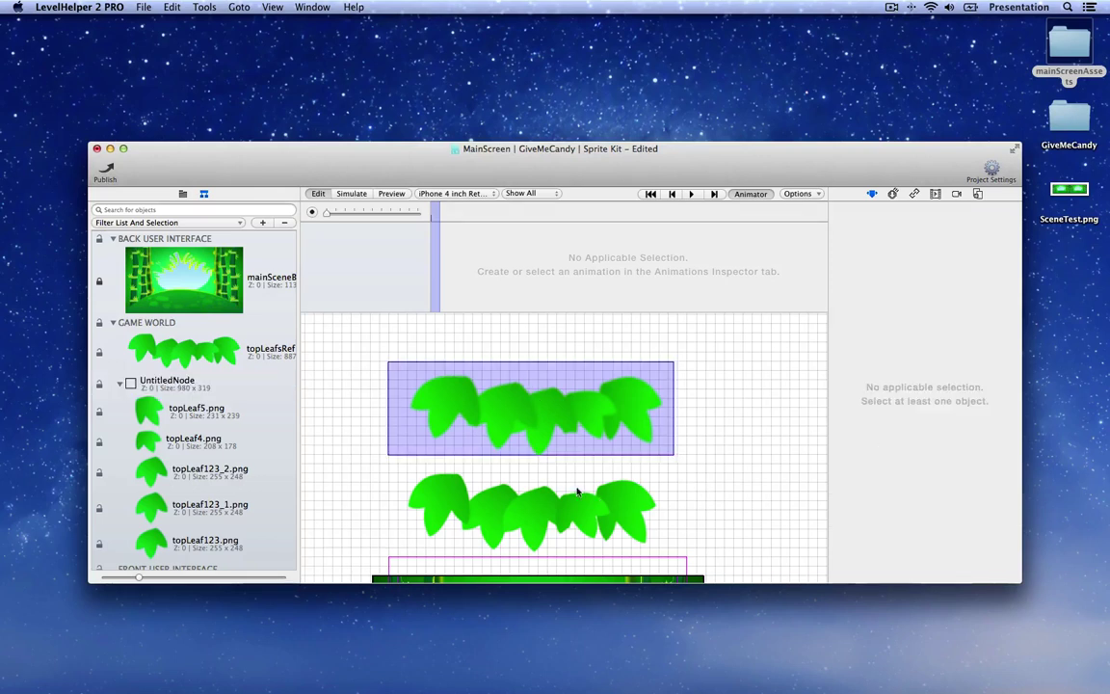
# Step: Set topLeaf4 to Z order 2 and topLeaf123_1 to Z order -1
pyautogui.click(582, 405)
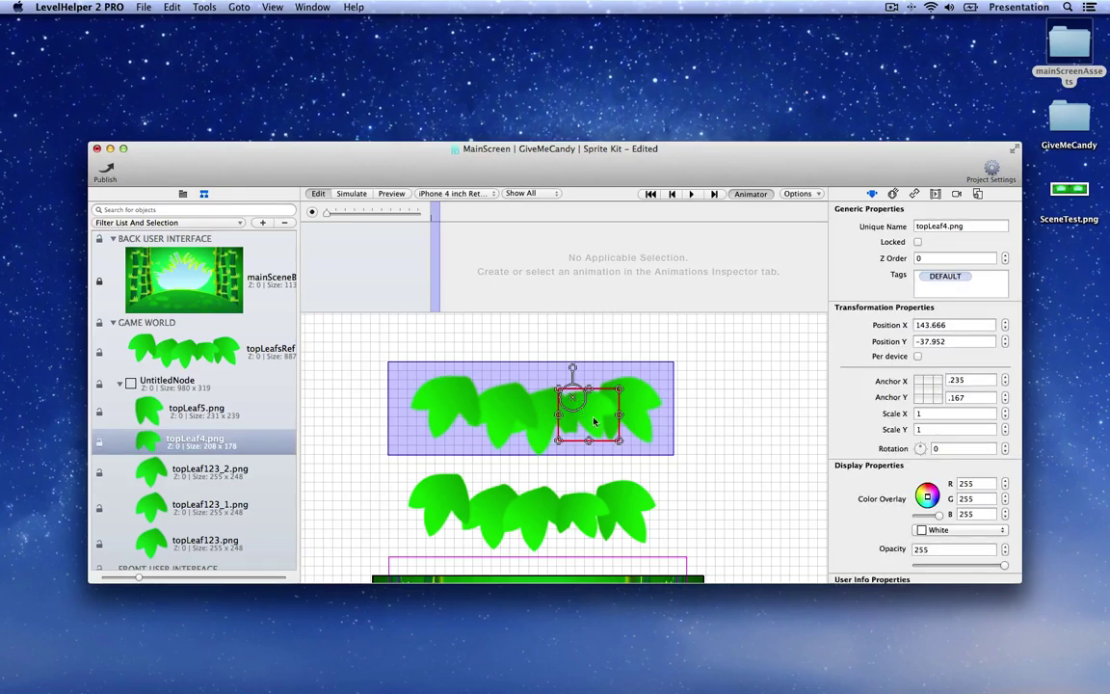
pyautogui.click(1006, 256)
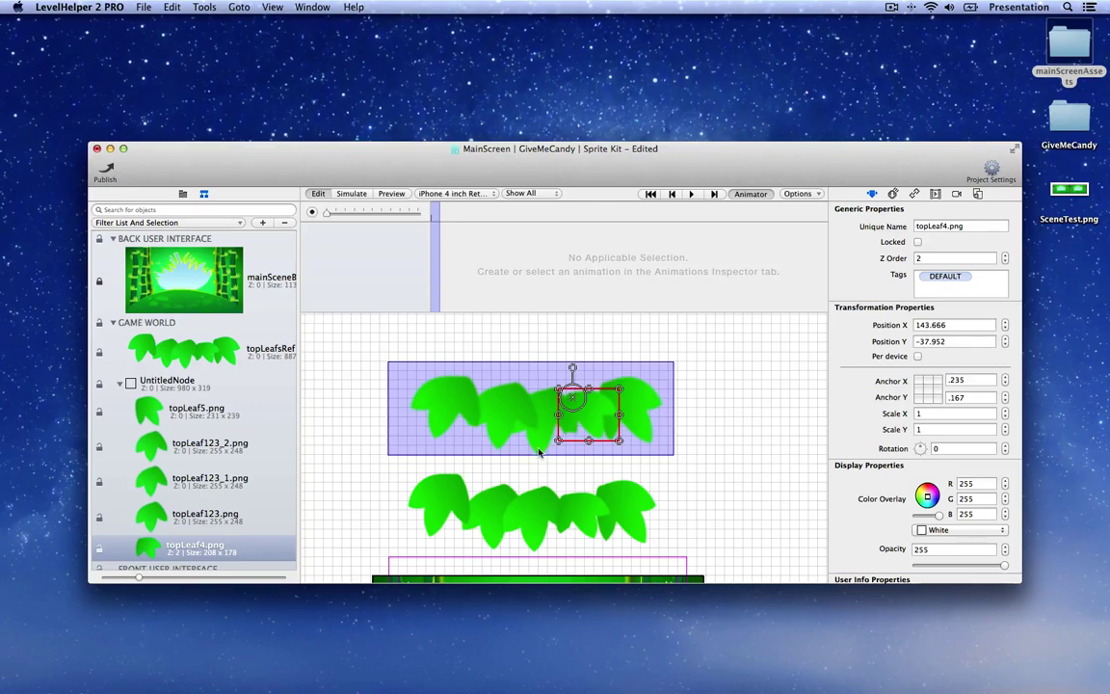
pyautogui.click(500, 421)
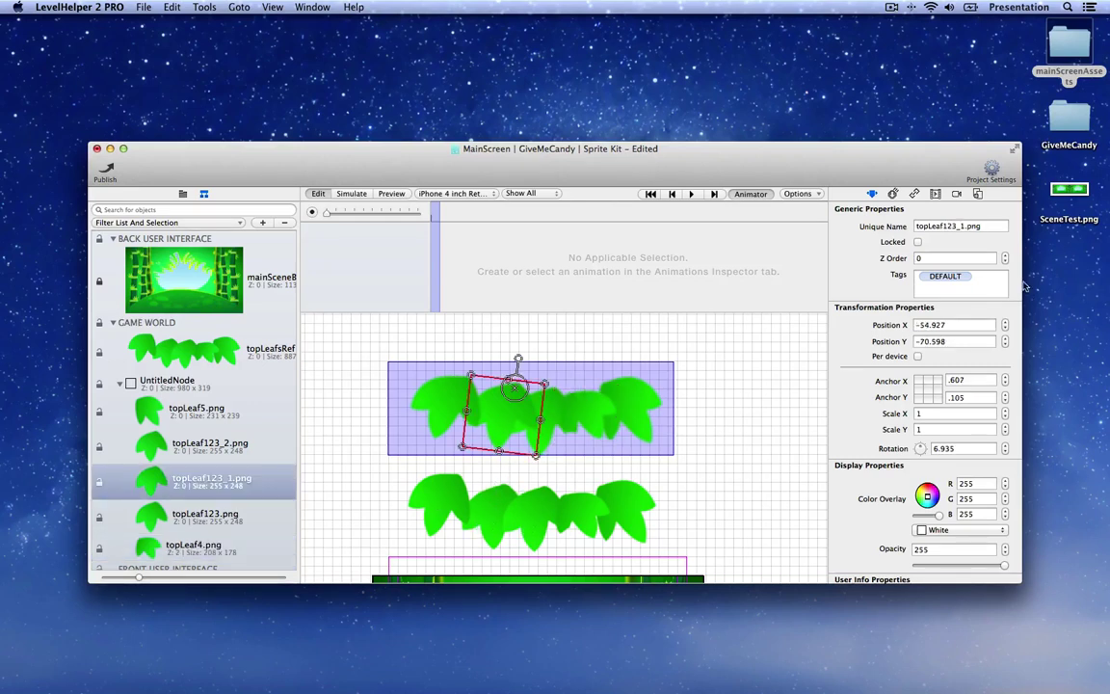
pyautogui.click(1005, 263)
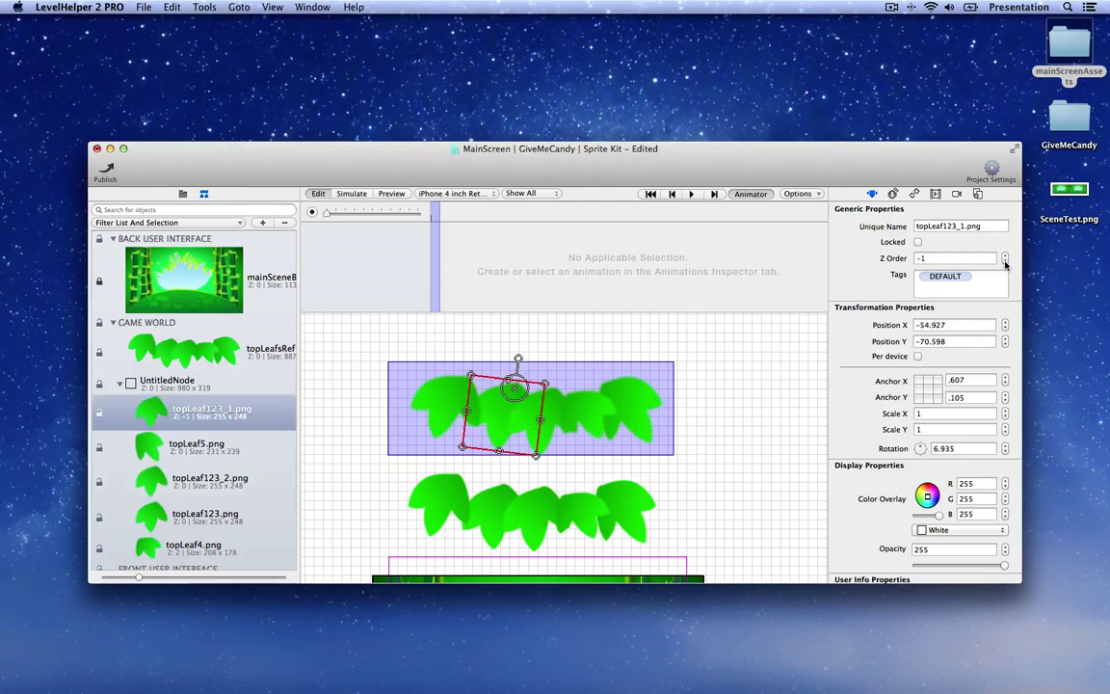
pyautogui.click(505, 460)
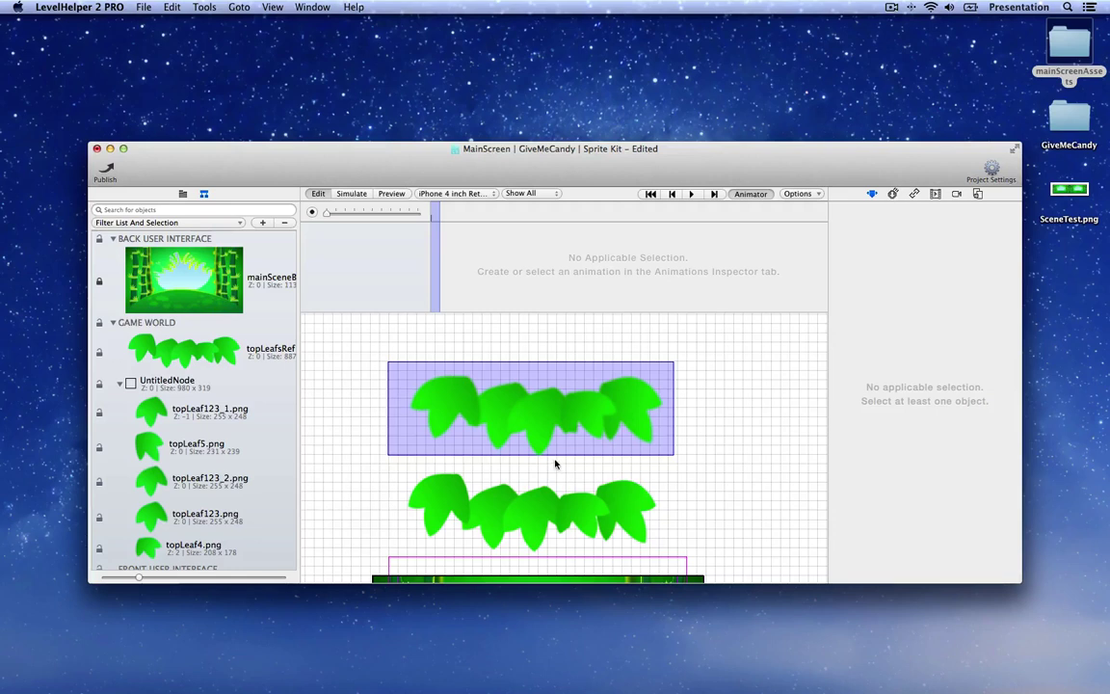
# Step: Delete the topLeafsRef reference sprite
pyautogui.click(193, 347)
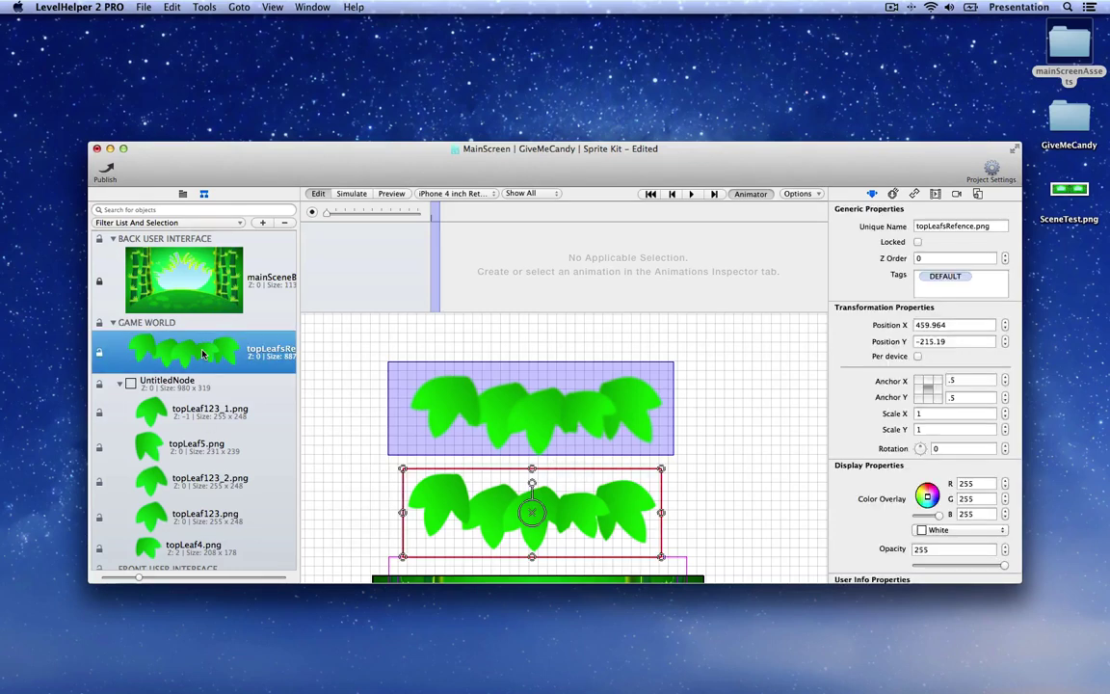
pyautogui.scroll(-1, 212, 404)
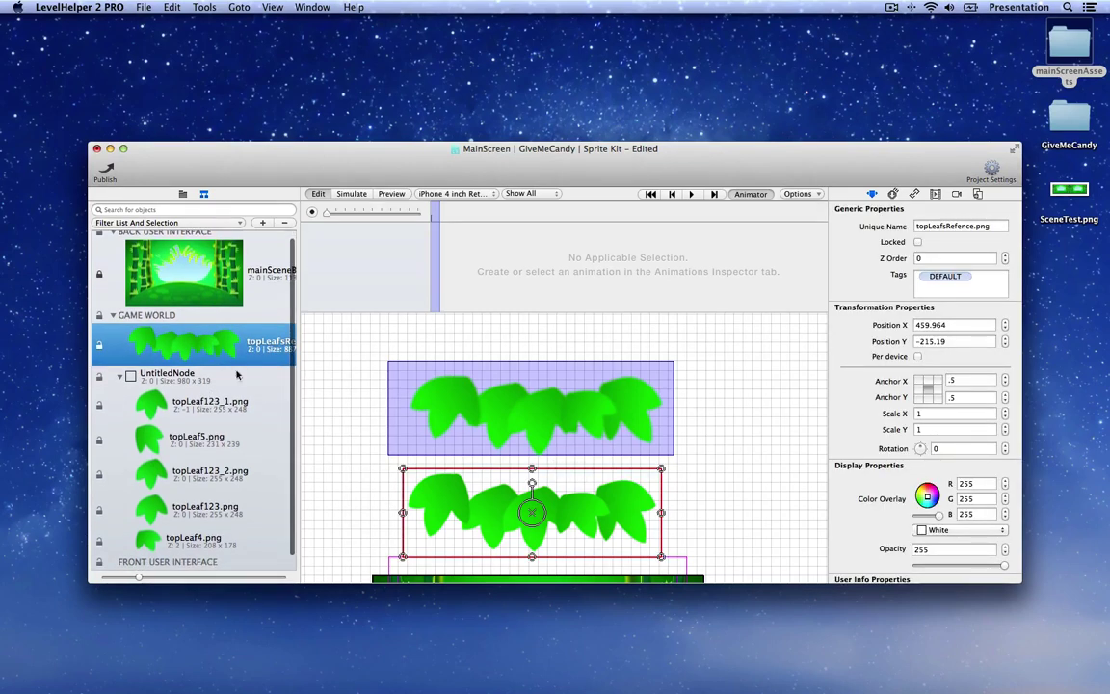
pyautogui.click(284, 222)
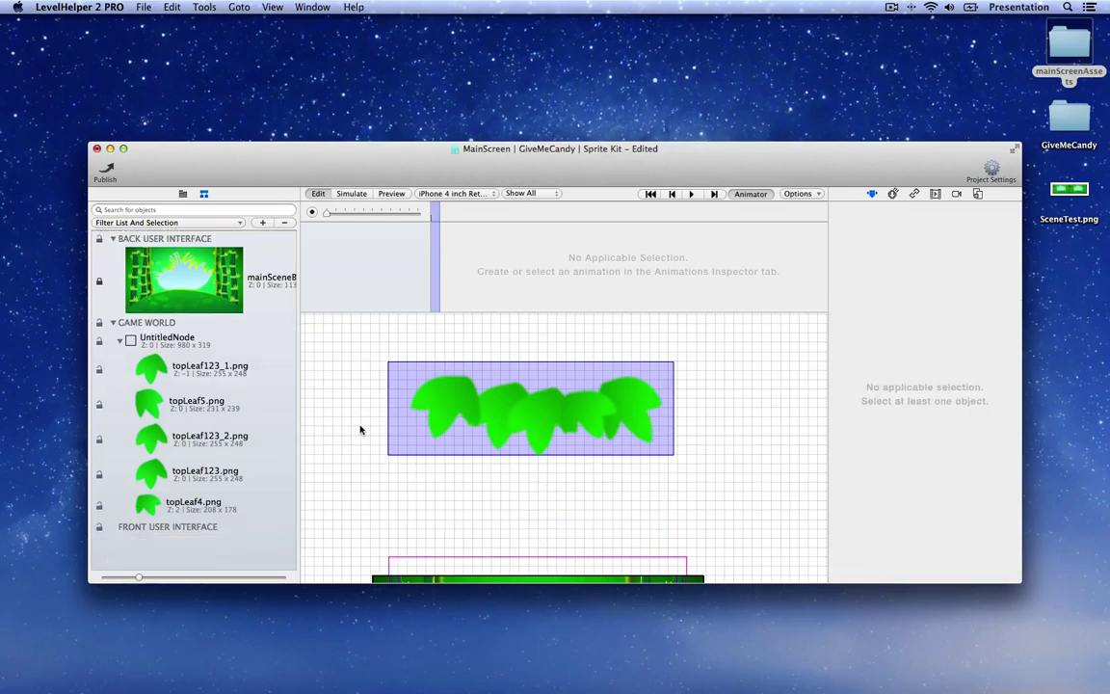
pyautogui.scroll(-2, 365, 429)
pyautogui.moveTo(421, 406); pyautogui.dragTo(424, 456)
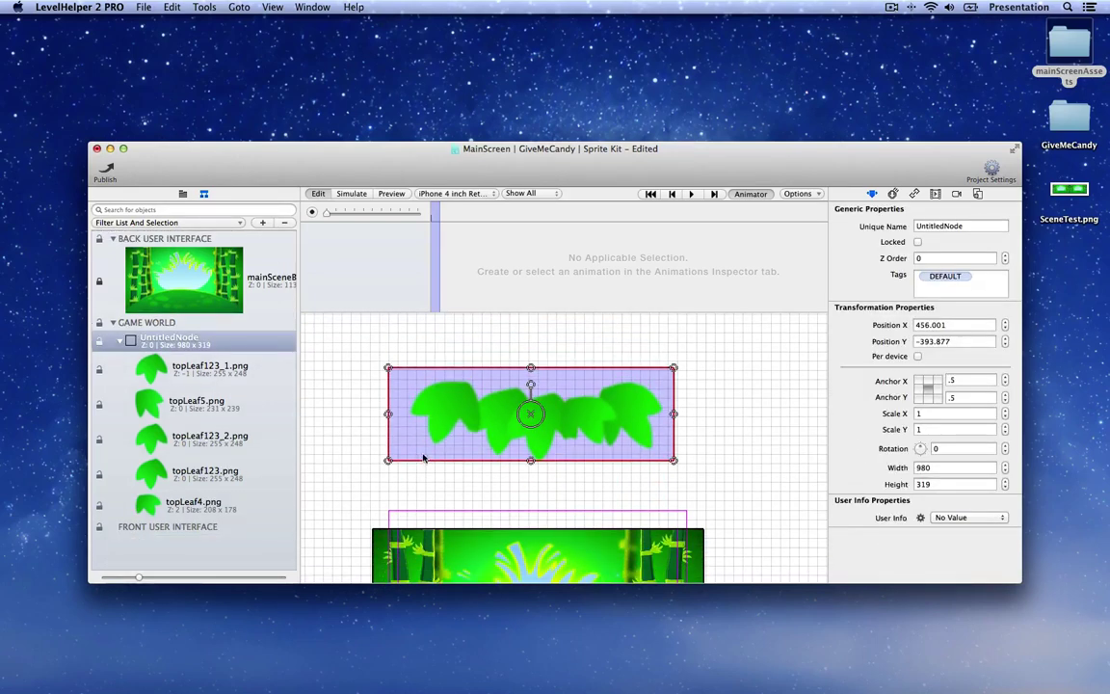
pyautogui.scroll(-3, 426, 440)
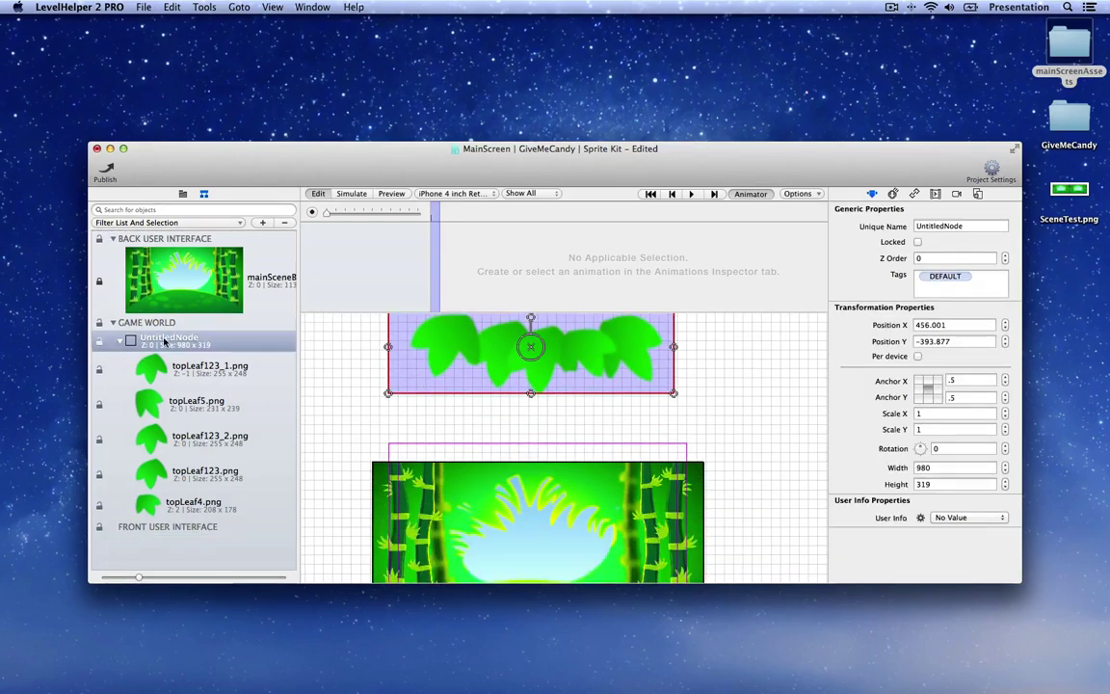
# Step: Rename the node to 'topLeafs' and position it at 461.563, 13.432
pyautogui.doubleClick(940, 225)
pyautogui.write('top')
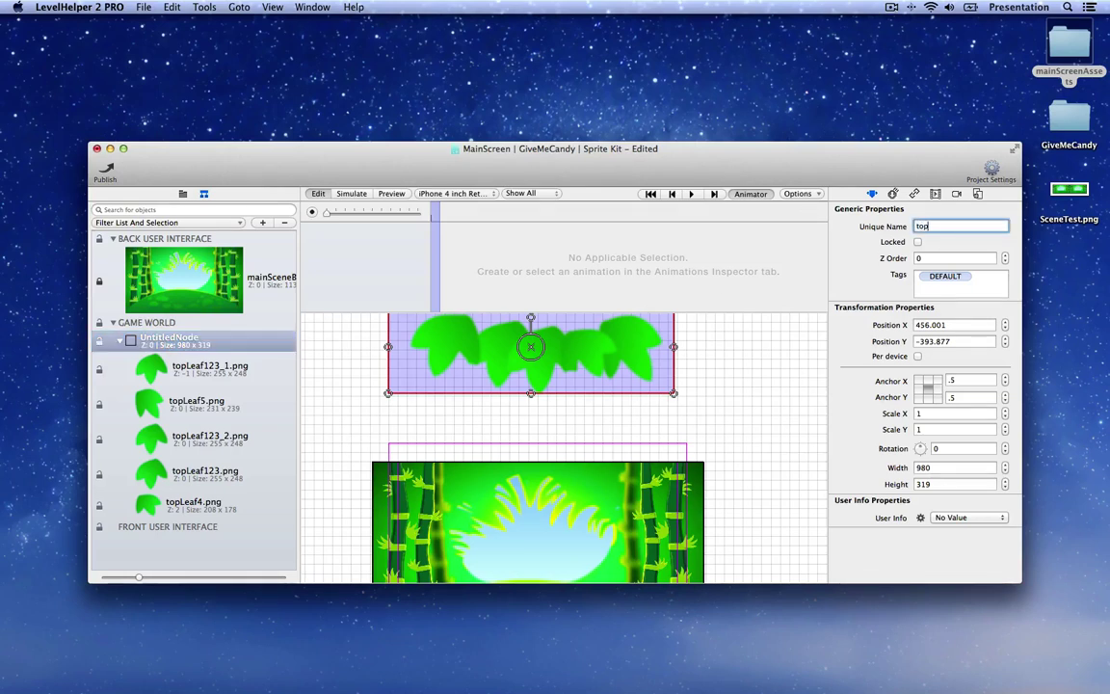
pyautogui.write('Leafs')
pyautogui.press('Return')
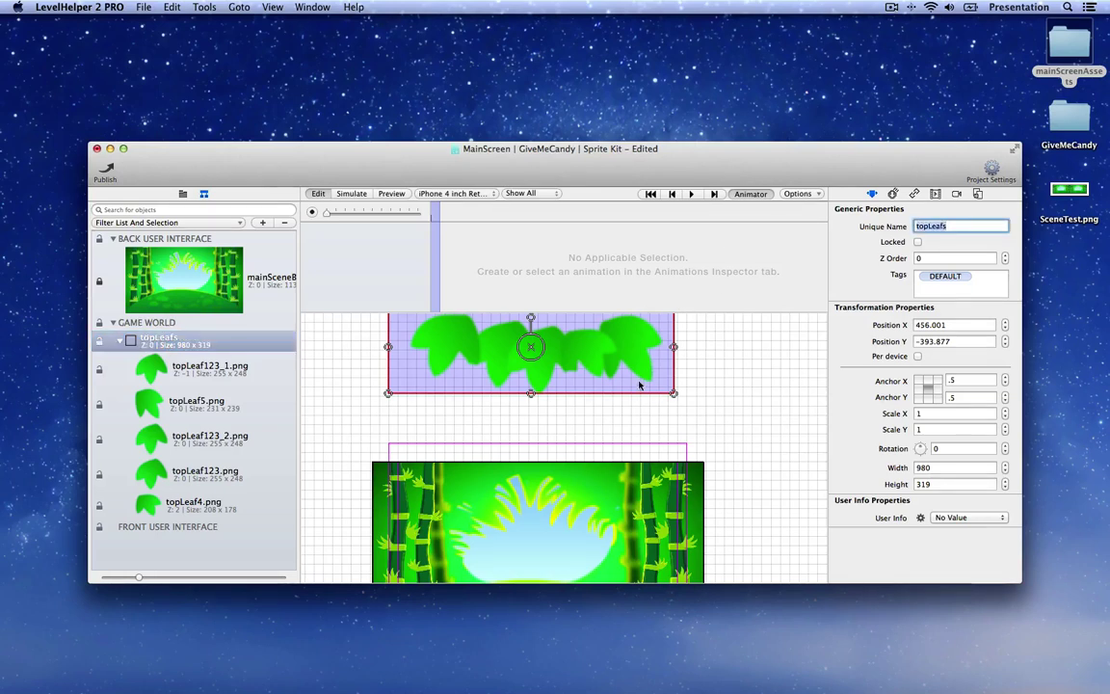
pyautogui.moveTo(663, 369); pyautogui.dragTo(665, 481)
pyautogui.scroll(-3, 665, 482)
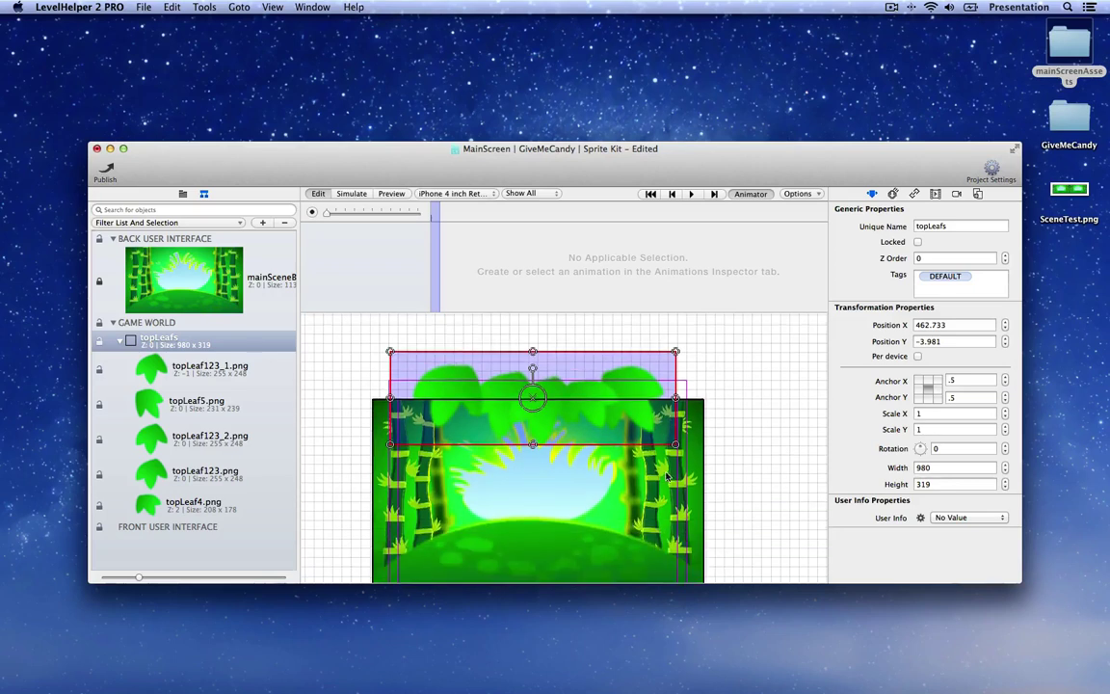
pyautogui.moveTo(653, 430); pyautogui.dragTo(643, 438)
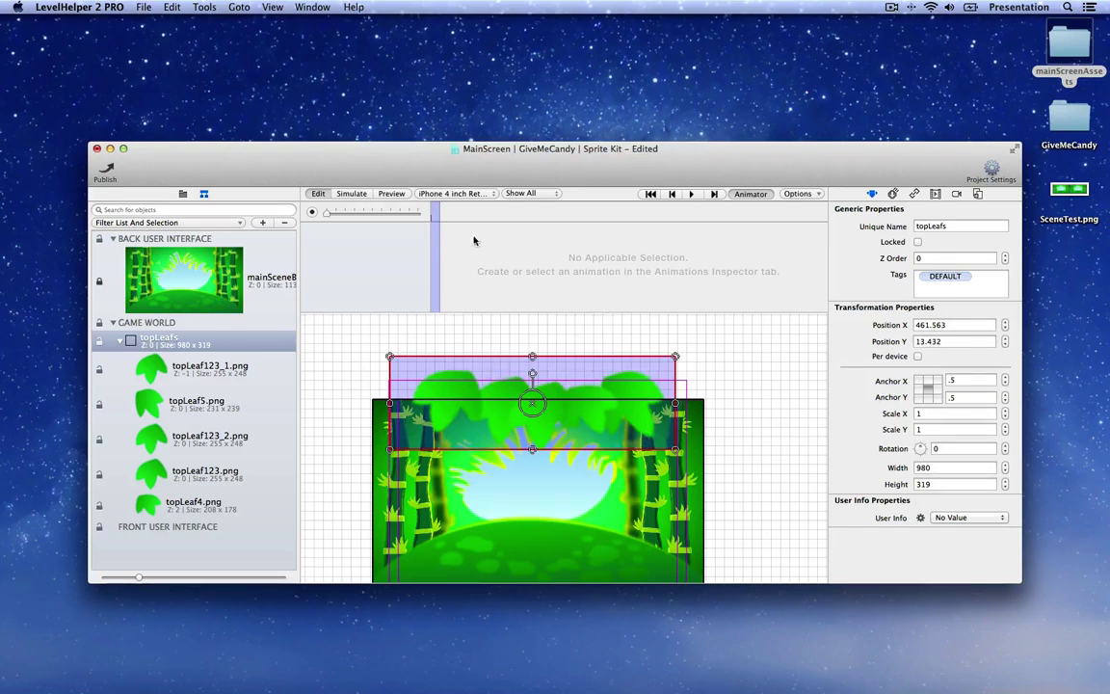
# Step: Preview MainScreen at iPad Retina with the animation timeline hidden, then return to editing
pyautogui.click(391, 194)
pyautogui.click(462, 195)
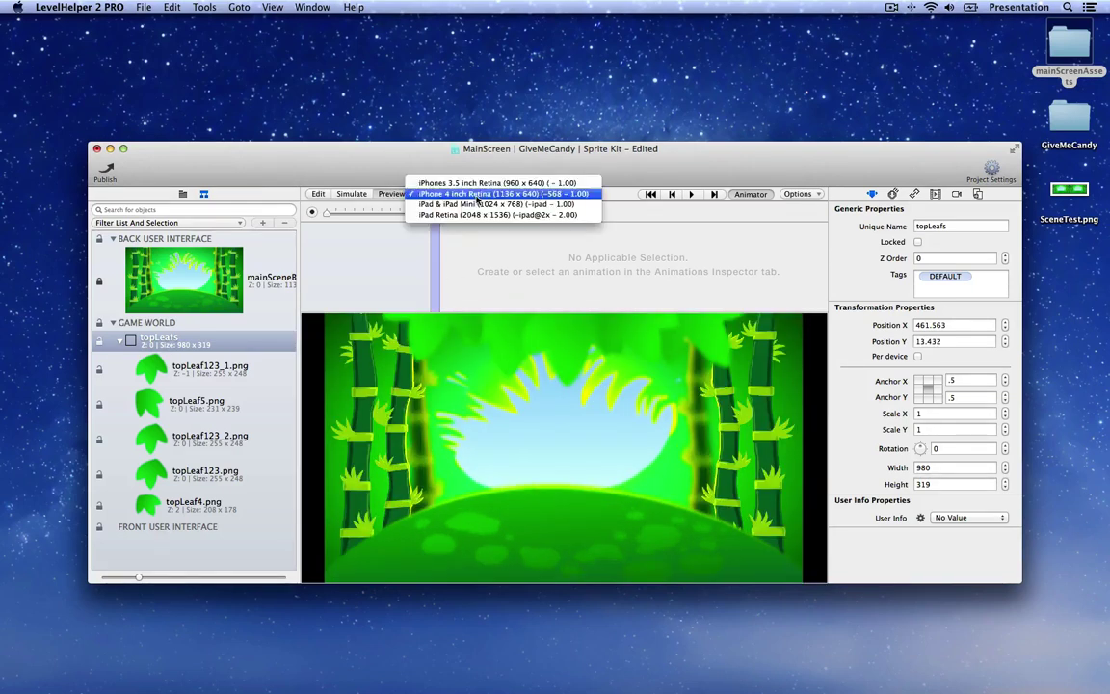
pyautogui.click(469, 221)
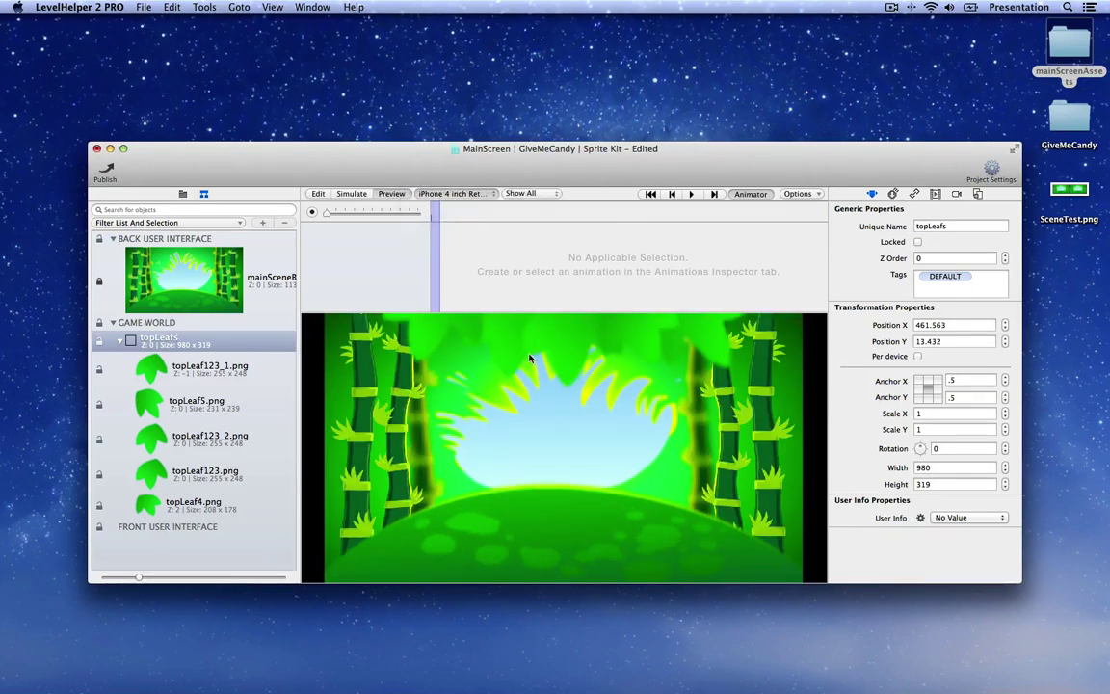
pyautogui.moveTo(565, 311); pyautogui.dragTo(566, 246)
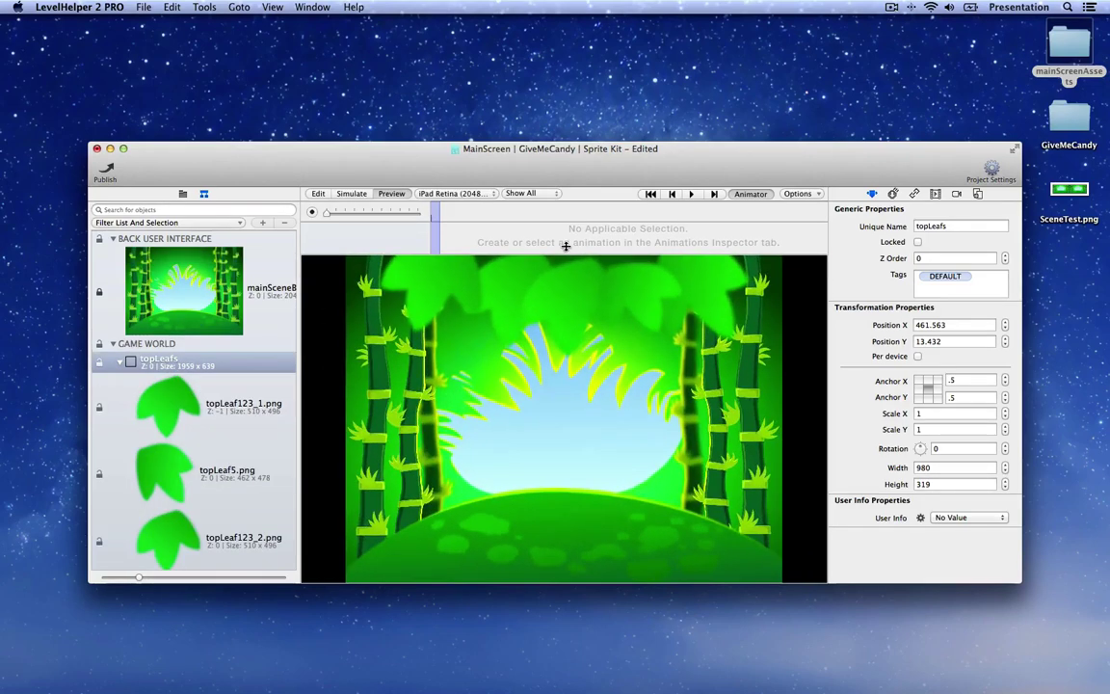
pyautogui.click(752, 194)
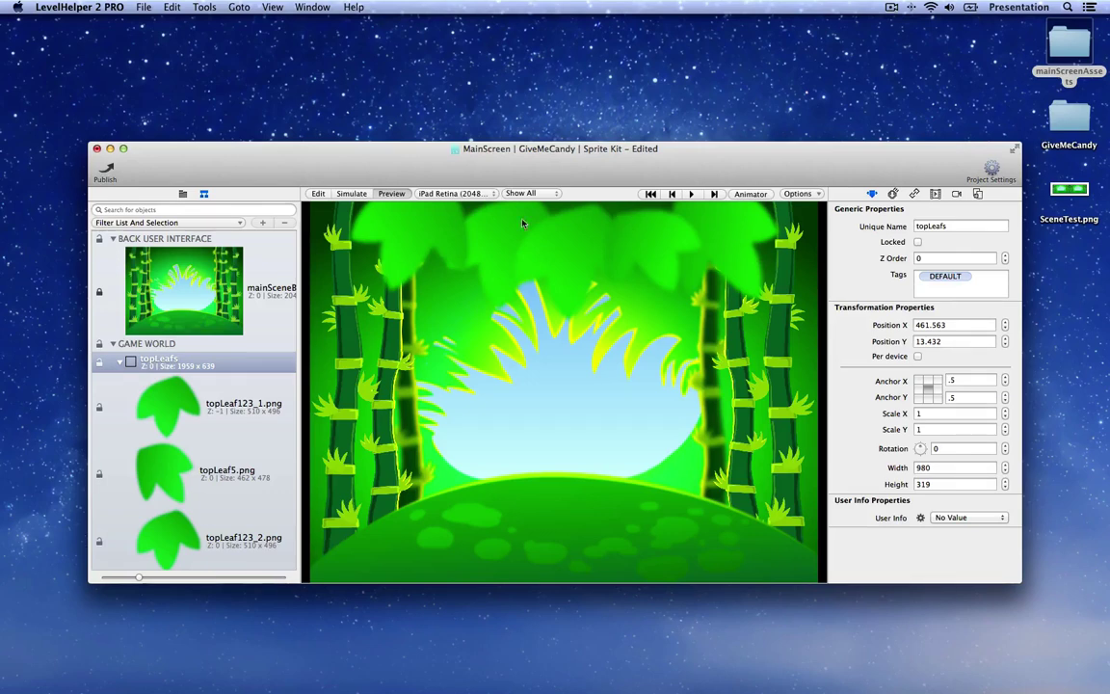
pyautogui.click(318, 192)
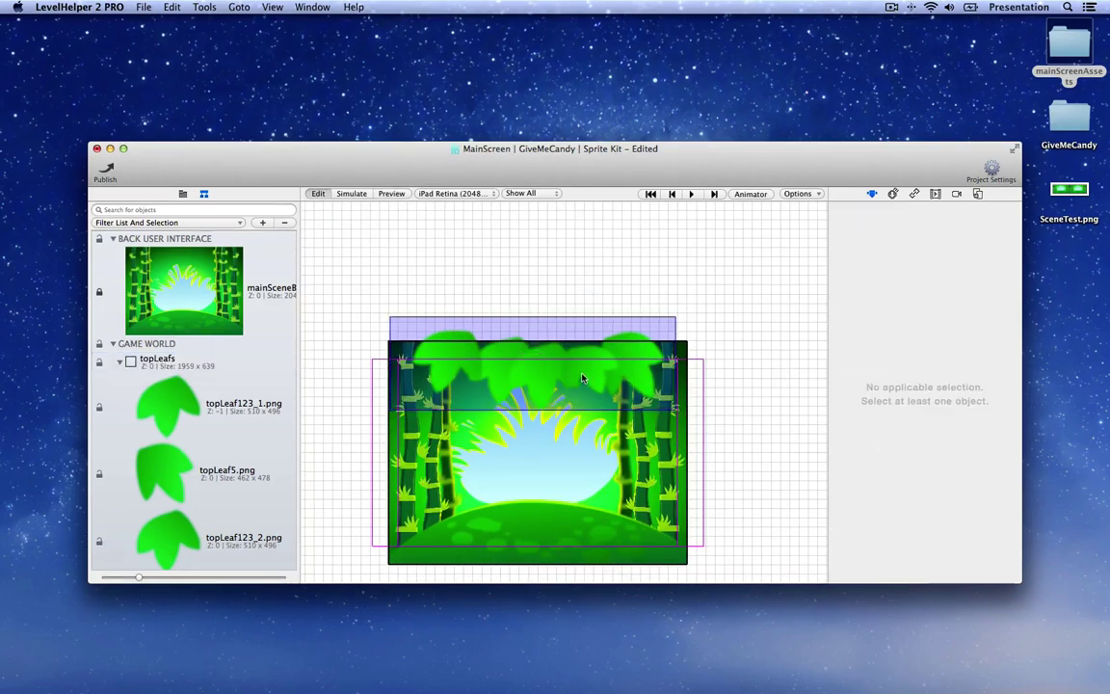
# Step: Raise topLeaf4, tilt topLeaf123_1 about 7 degrees, and shift topLeaf123 left
pyautogui.click(582, 378)
pyautogui.moveTo(581, 379); pyautogui.dragTo(581, 364)
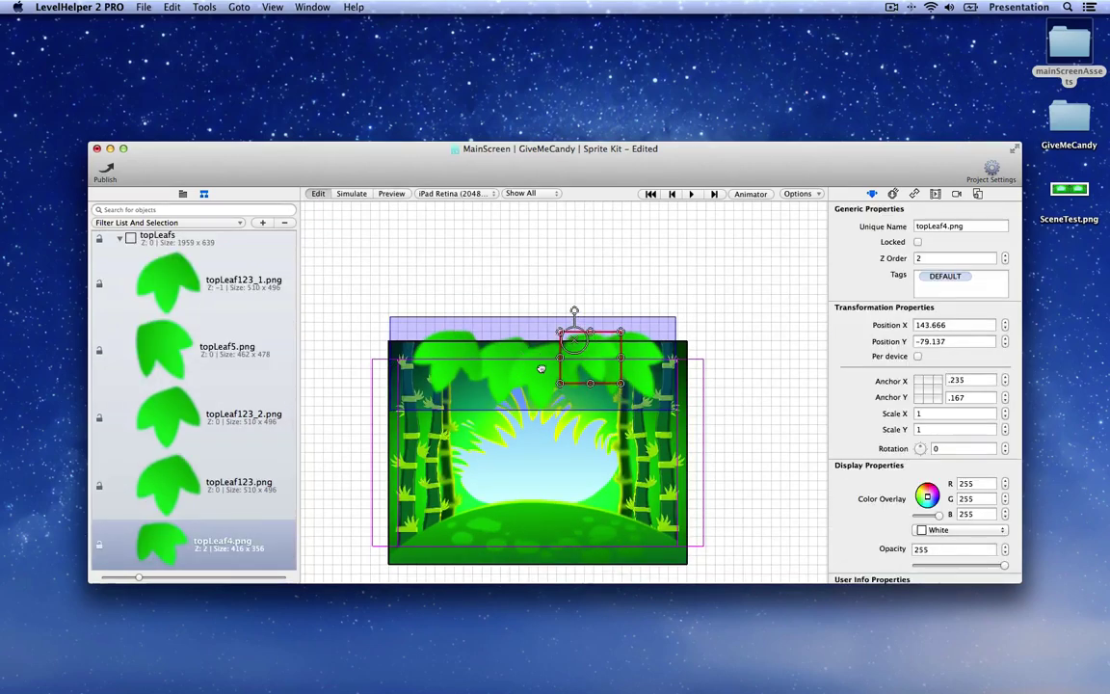
pyautogui.click(542, 369)
pyautogui.click(482, 364)
pyautogui.moveTo(482, 364); pyautogui.dragTo(456, 361)
pyautogui.click(460, 368)
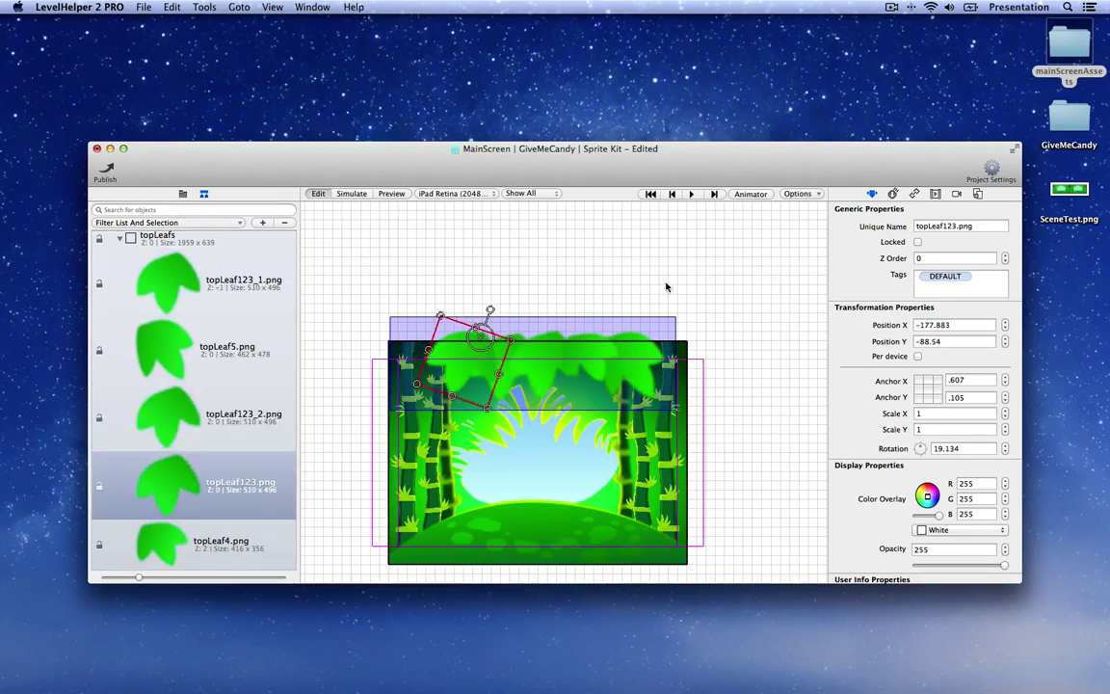
pyautogui.click(600, 257)
# Step: Add topLeaf4_1 on the right and topLeaf123_3 on the left, then switch to iPhone 4 inch Retina
pyautogui.click(572, 328)
pyautogui.click(583, 356)
pyautogui.press('super+z')
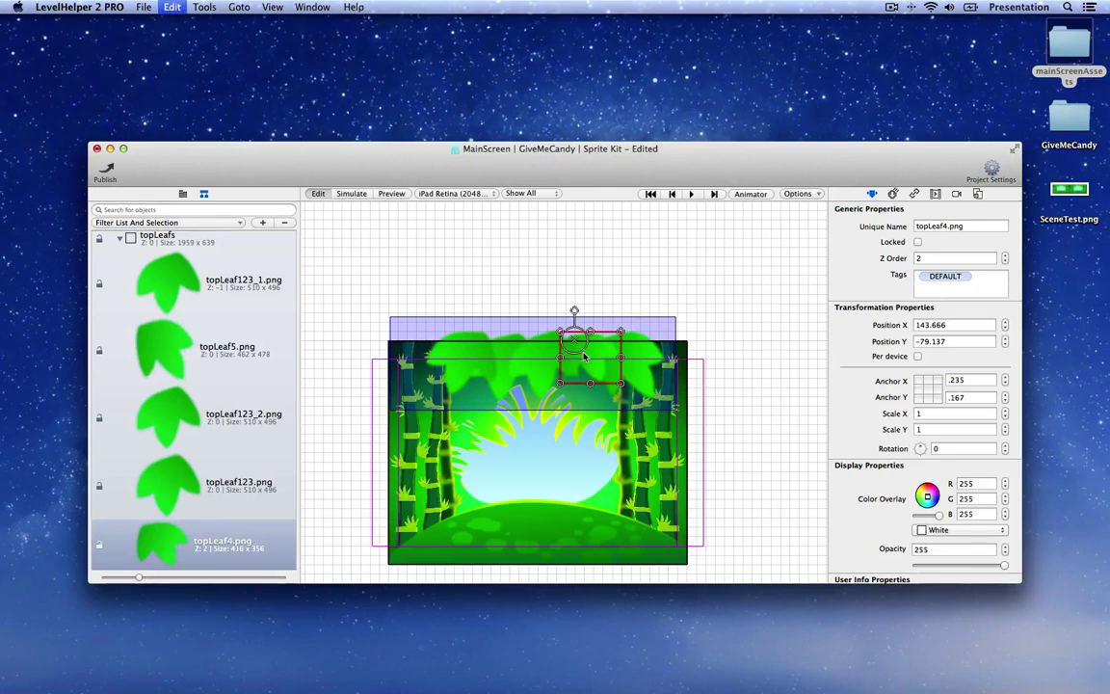
pyautogui.moveTo(584, 357); pyautogui.dragTo(675, 350)
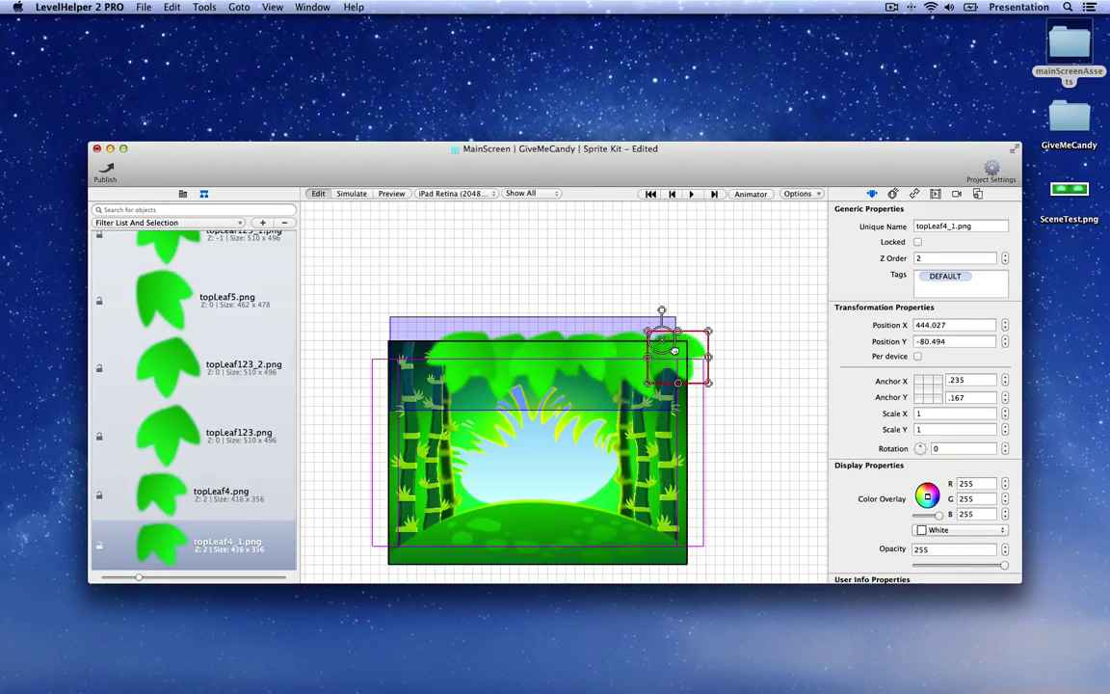
pyautogui.click(508, 355)
pyautogui.press('super+d')
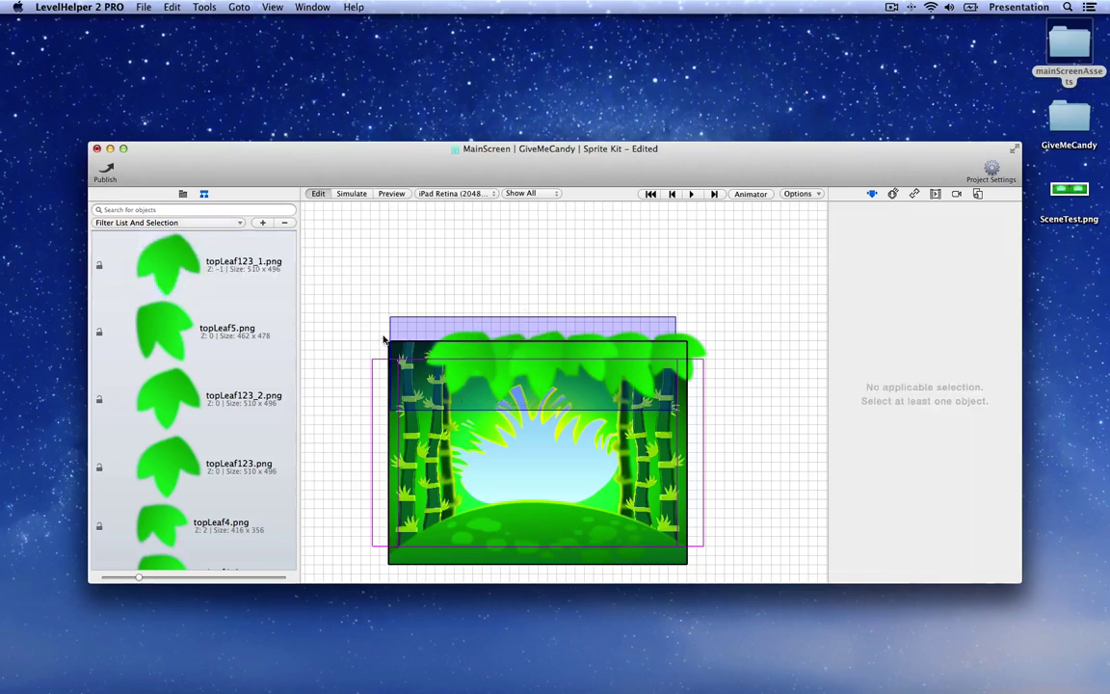
pyautogui.moveTo(507, 355); pyautogui.dragTo(426, 354)
pyautogui.click(357, 363)
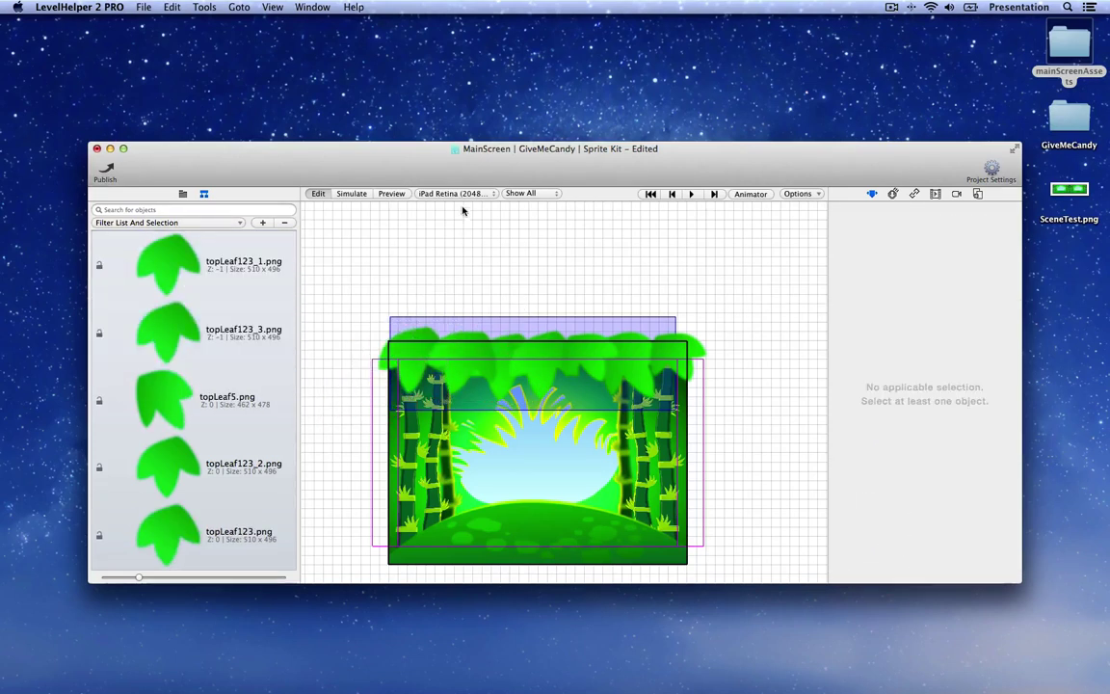
pyautogui.click(448, 194)
pyautogui.click(450, 173)
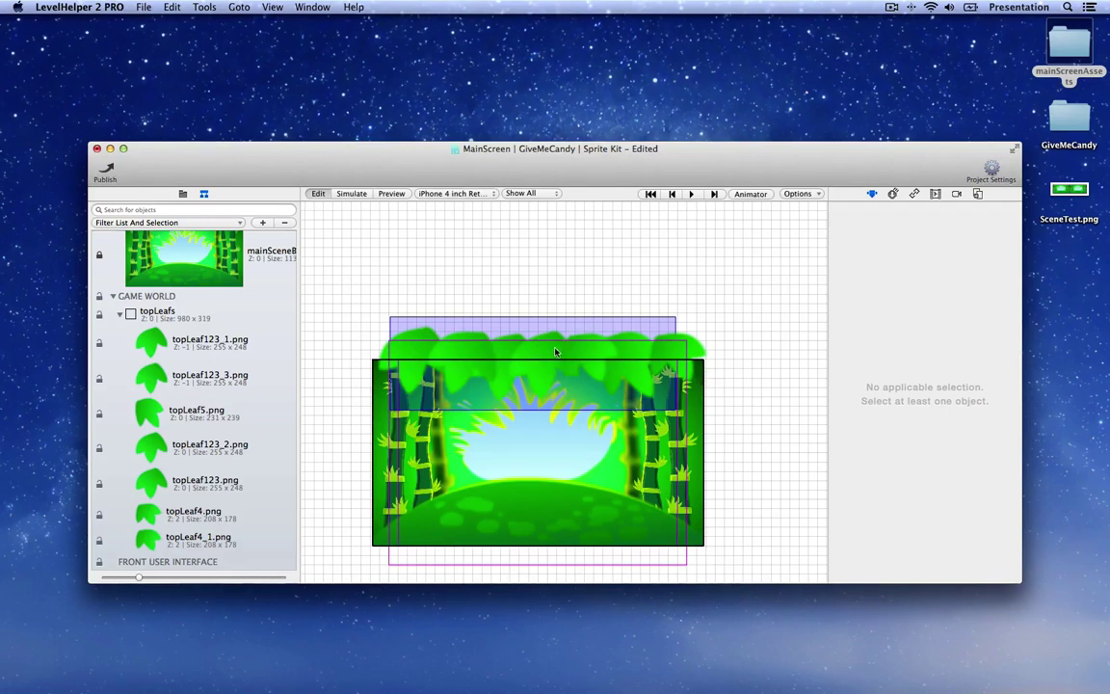
# Step: Duplicate topLeaf4 as topLeaf4_2 at the canopy's right end, rotated about 33 degrees
pyautogui.click(586, 353)
pyautogui.press('super+d')
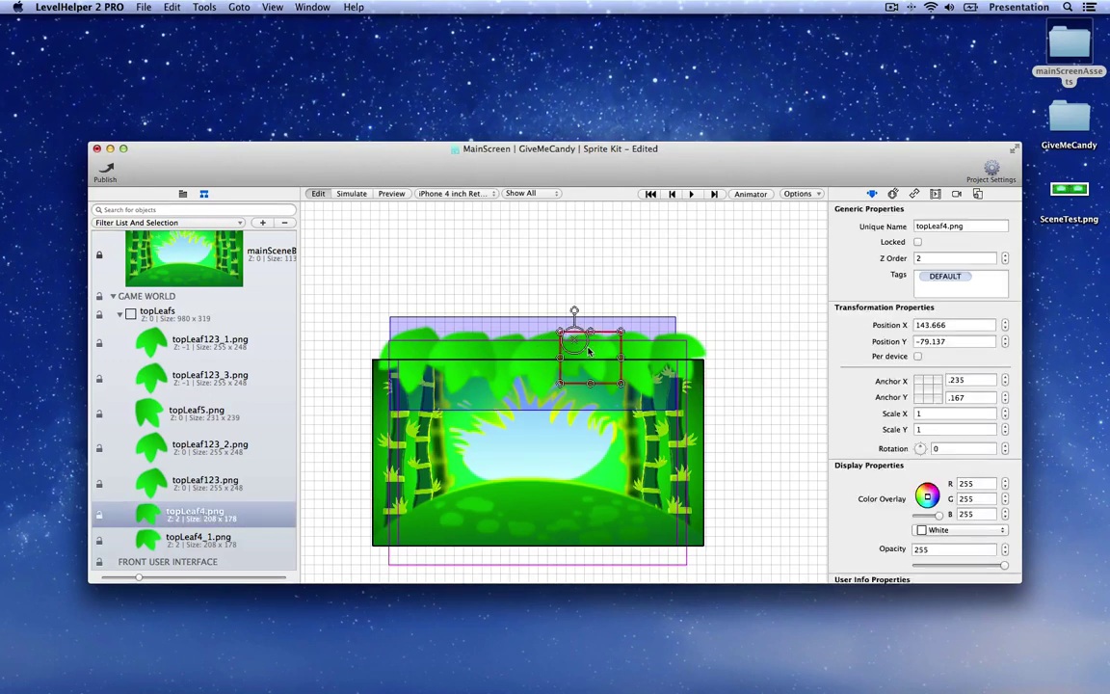
pyautogui.moveTo(590, 353); pyautogui.dragTo(696, 370)
pyautogui.moveTo(682, 326); pyautogui.dragTo(712, 378)
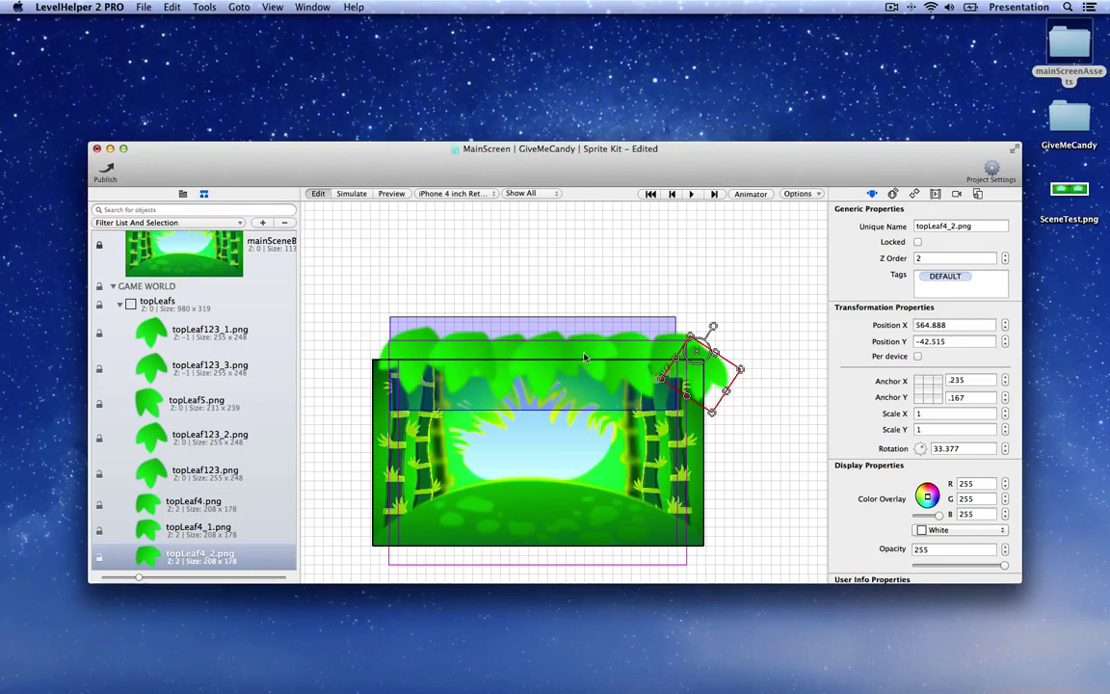
# Step: Paste a topLeaf5_1 copy at the left end with Z order -2, then preview
pyautogui.click(643, 355)
pyautogui.press('super+c')
pyautogui.click(359, 347)
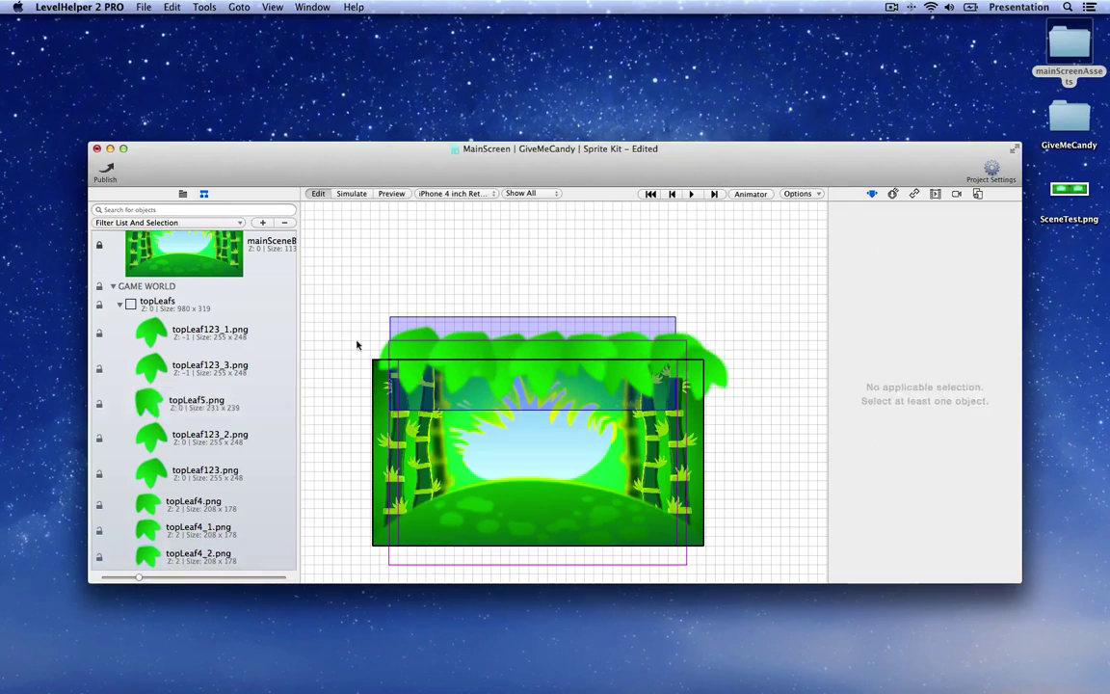
pyautogui.press('super+v')
pyautogui.moveTo(400, 362); pyautogui.dragTo(382, 372)
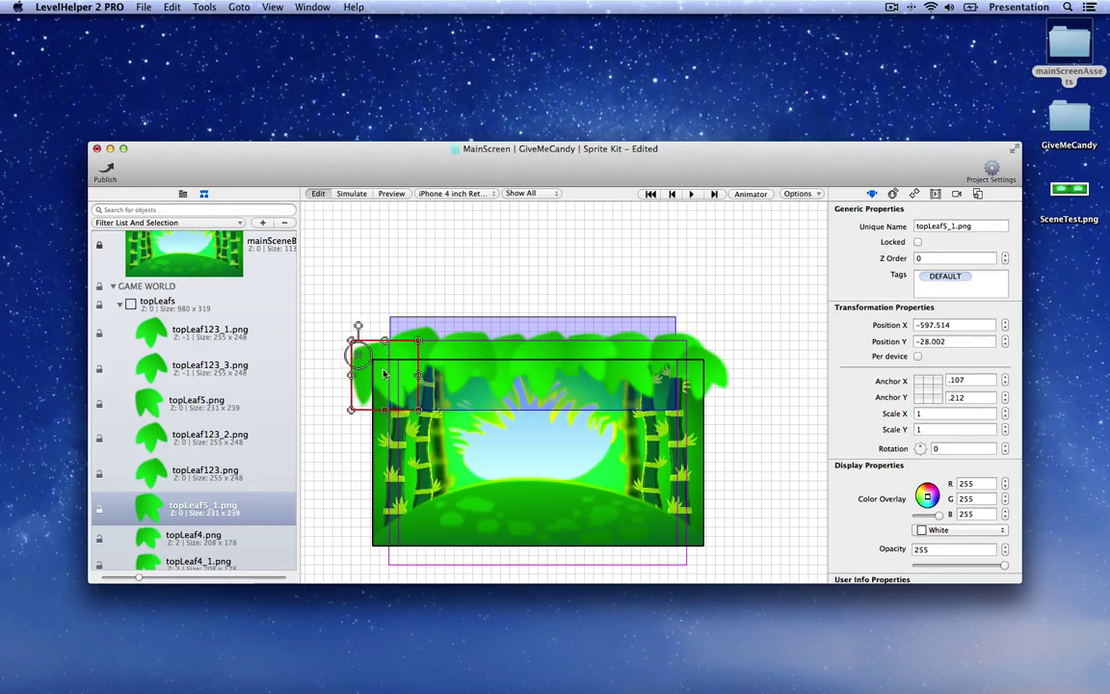
pyautogui.click(1006, 261)
pyautogui.click(1006, 261)
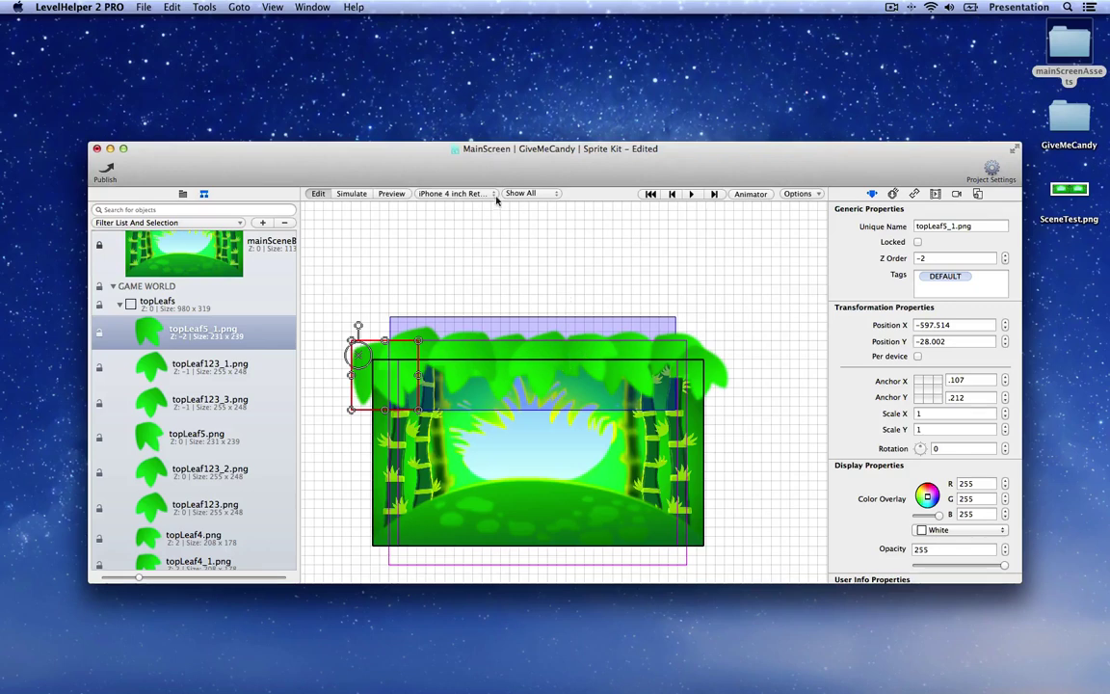
pyautogui.click(392, 194)
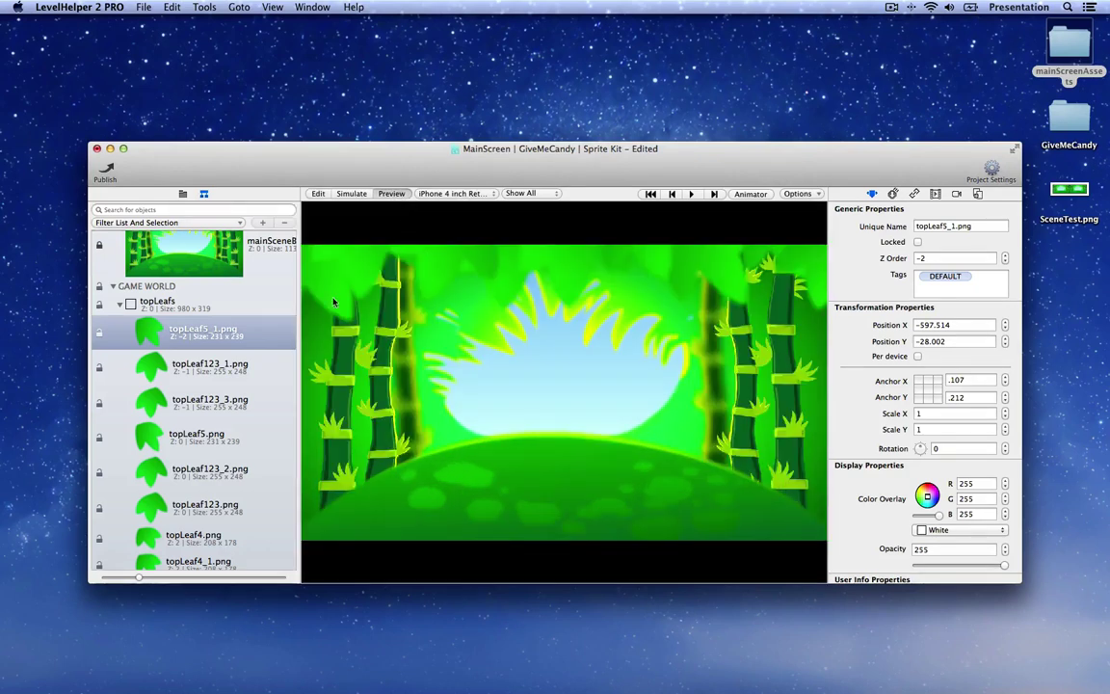
# Step: Preview the scene at iPhone 3.5 inch Retina, then at iPad & iPad Mini
pyautogui.click(456, 194)
pyautogui.click(461, 181)
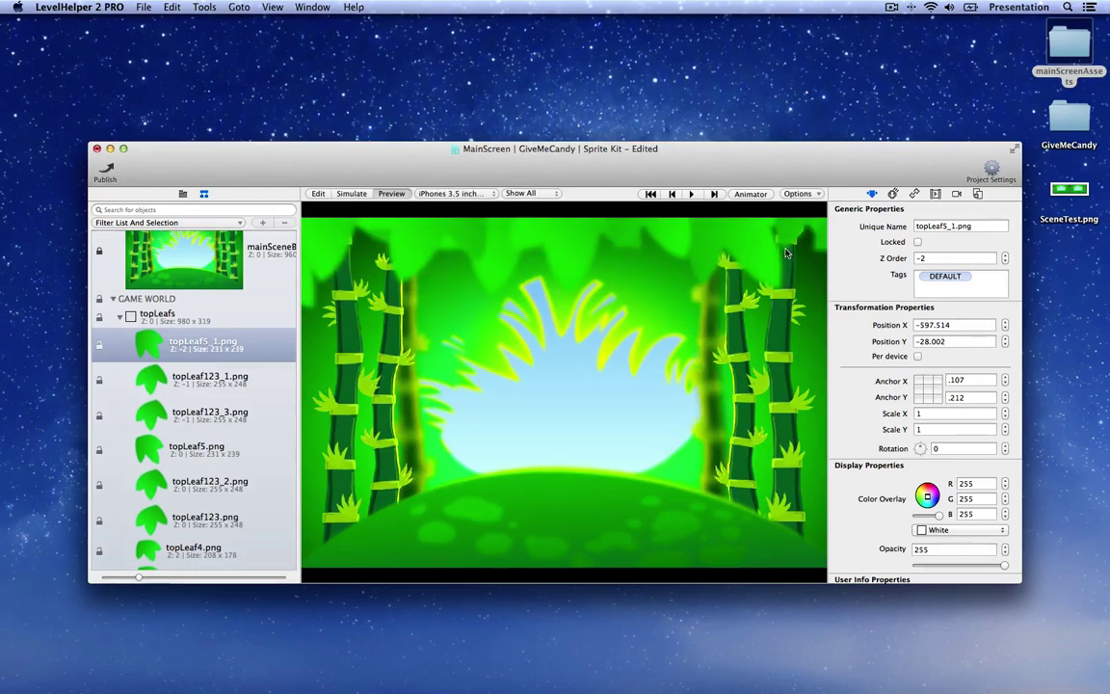
pyautogui.click(456, 194)
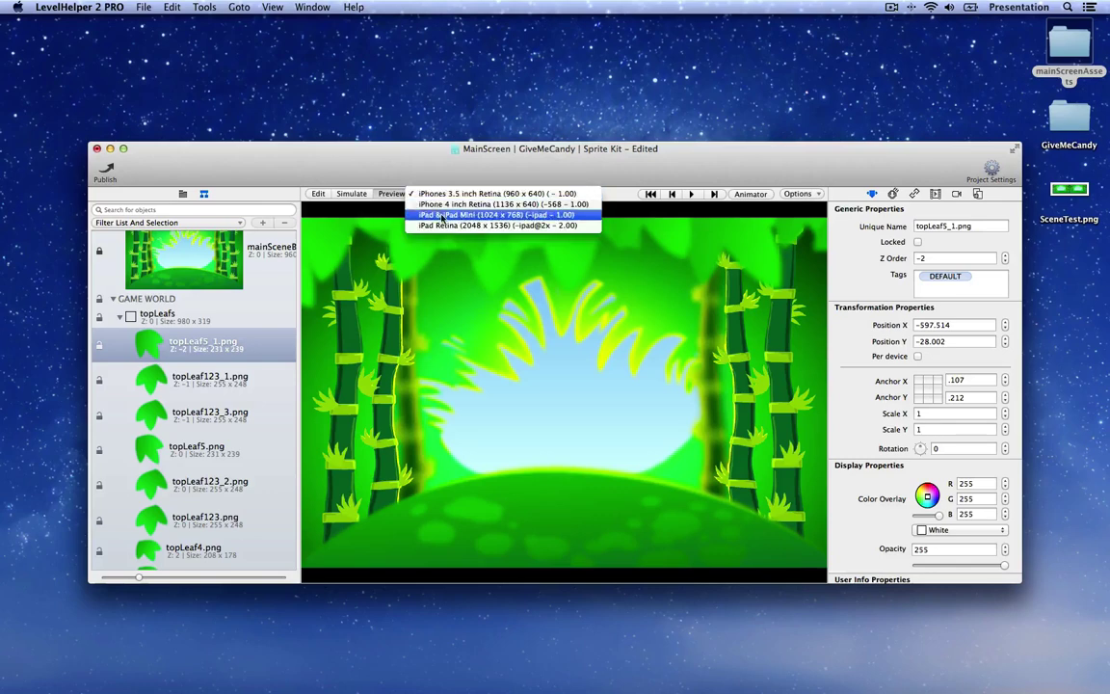
pyautogui.click(444, 214)
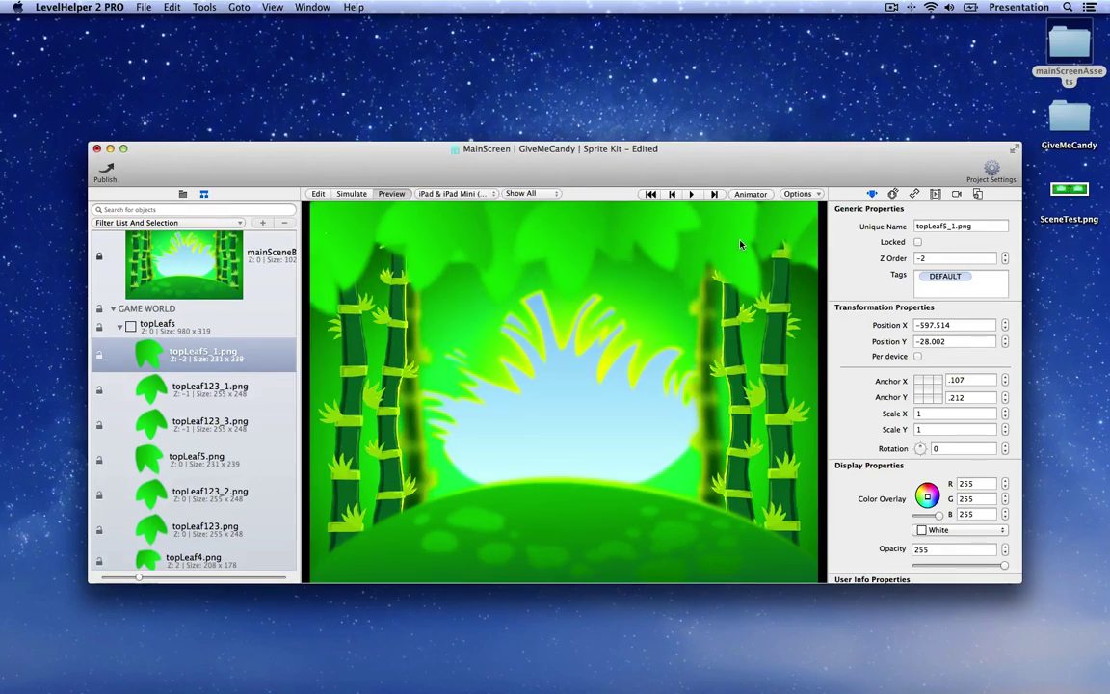
# Step: Move topLeaf5 right to 258.708, -85.096 and check it in preview
pyautogui.click(317, 194)
pyautogui.moveTo(568, 359); pyautogui.dragTo(632, 368)
pyautogui.click(392, 194)
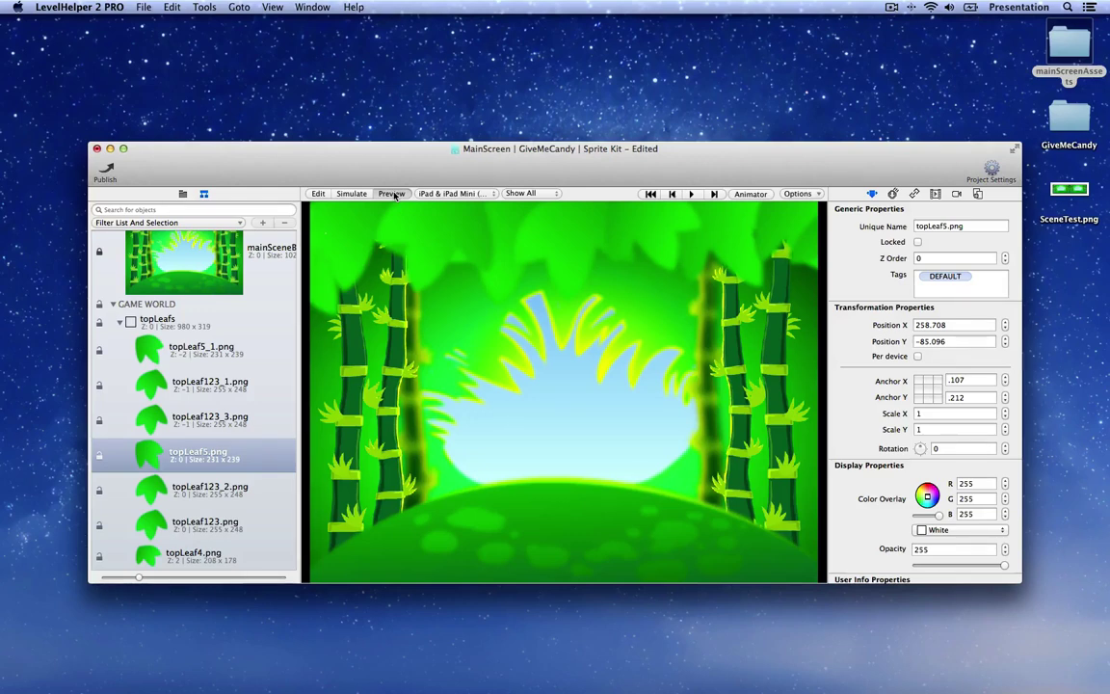
pyautogui.click(318, 193)
pyautogui.click(522, 293)
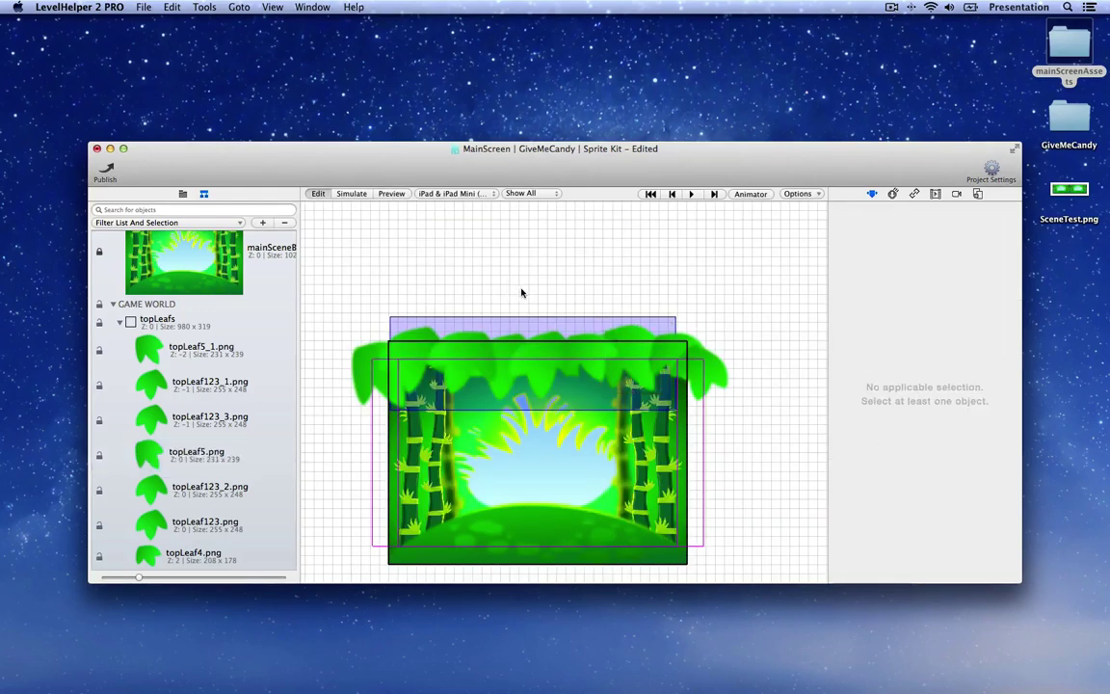
# Step: Select the topLeafs group and show its Animations inspector settings
pyautogui.click(519, 325)
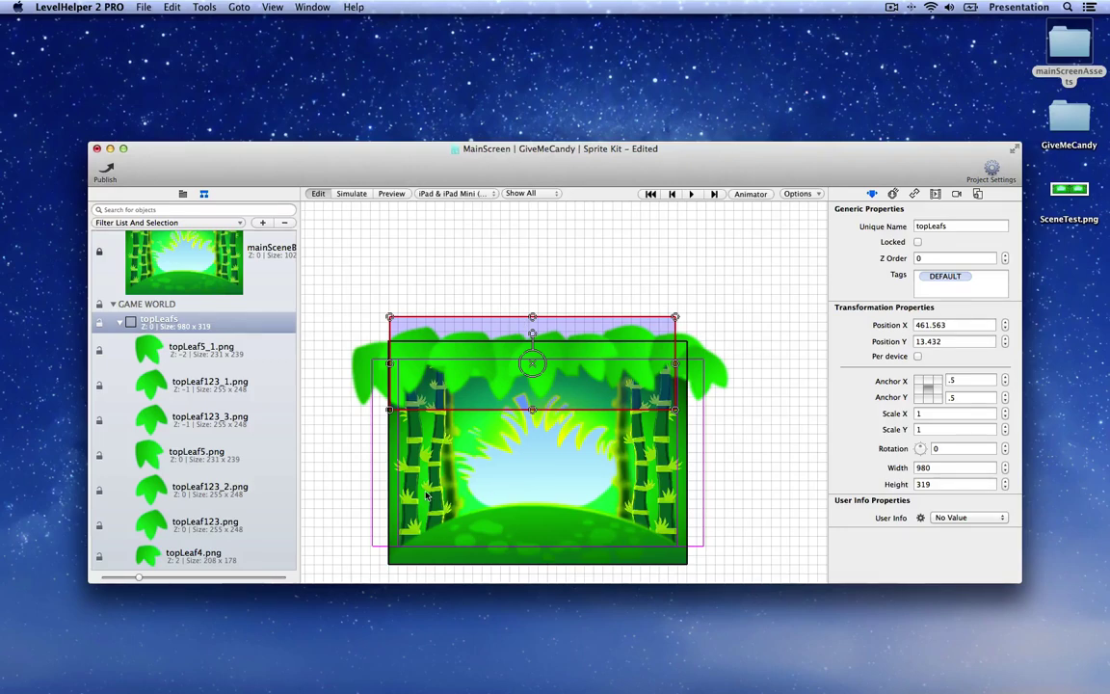
pyautogui.scroll(-3, 425, 493)
pyautogui.hscroll(-1, 425, 492)
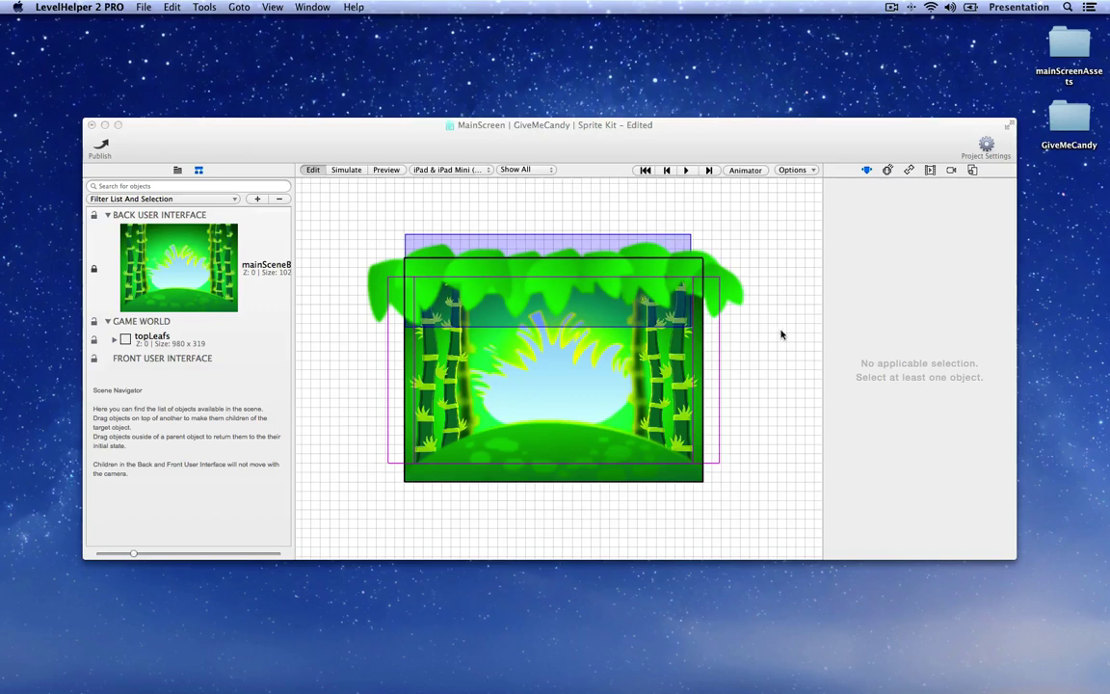
pyautogui.click(661, 238)
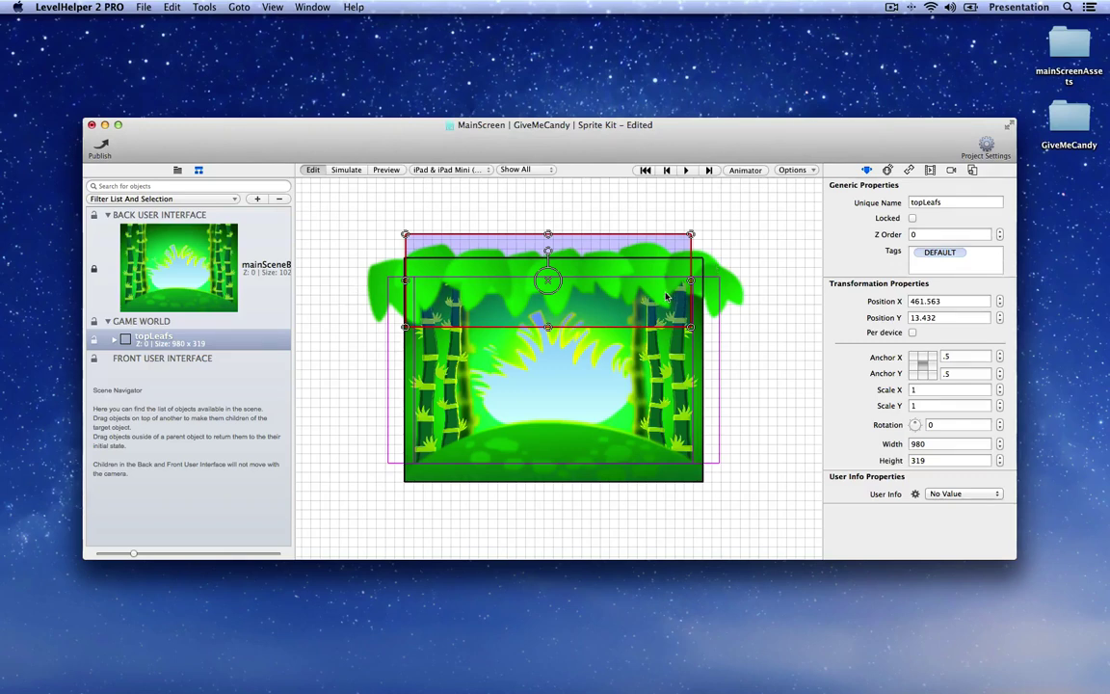
pyautogui.click(931, 170)
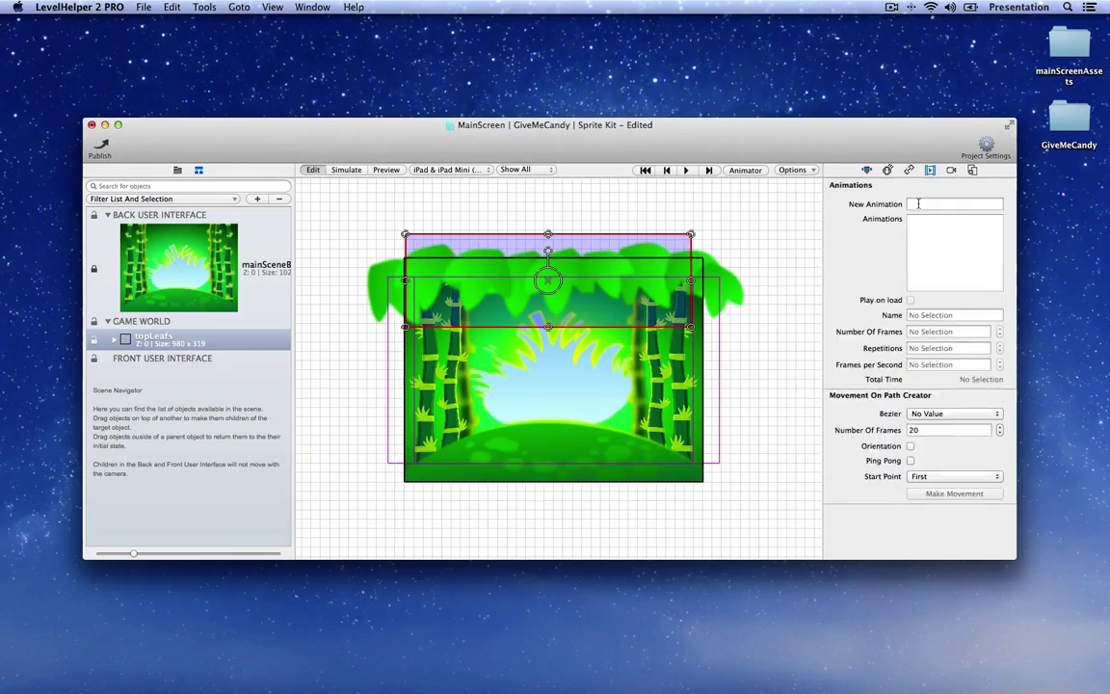
# Step: Add a wind1 animation to topLeafs that plays on load with 0 repetitions, and show its timeline in the Animator
pyautogui.click(954, 204)
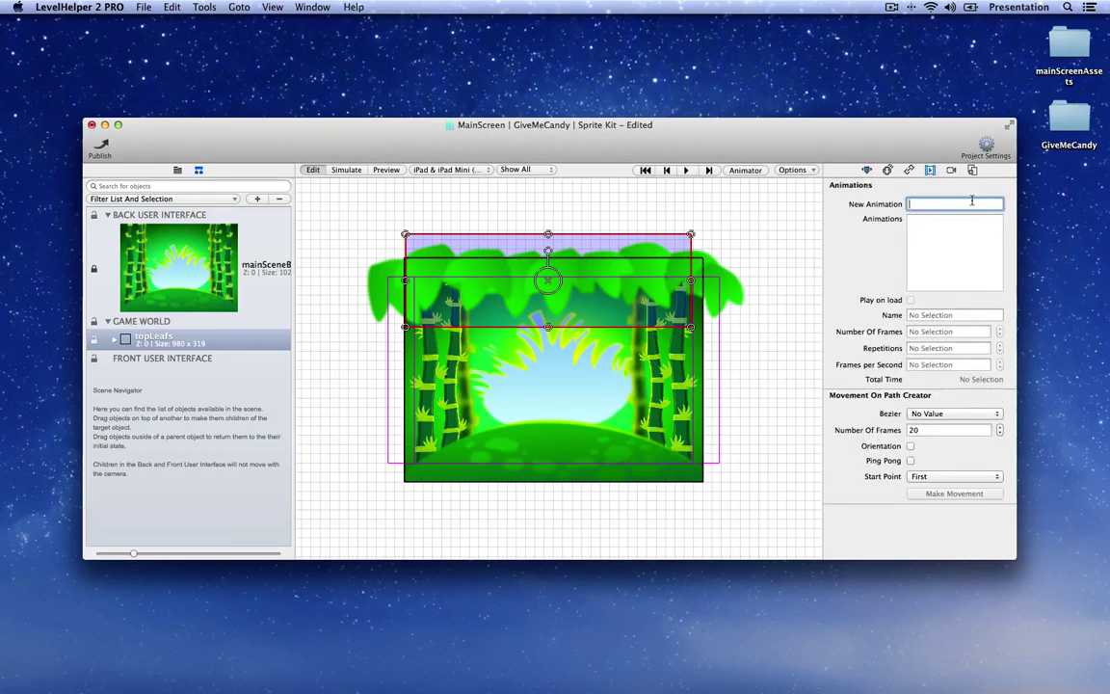
pyautogui.write('wind1')
pyautogui.press('Return')
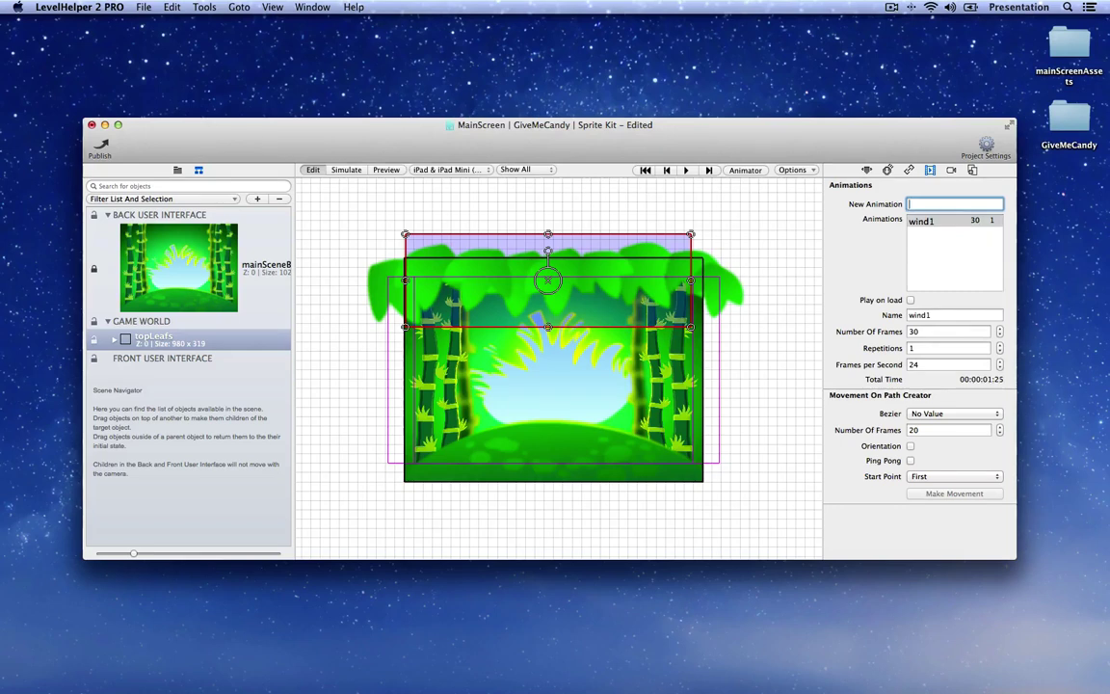
pyautogui.click(911, 300)
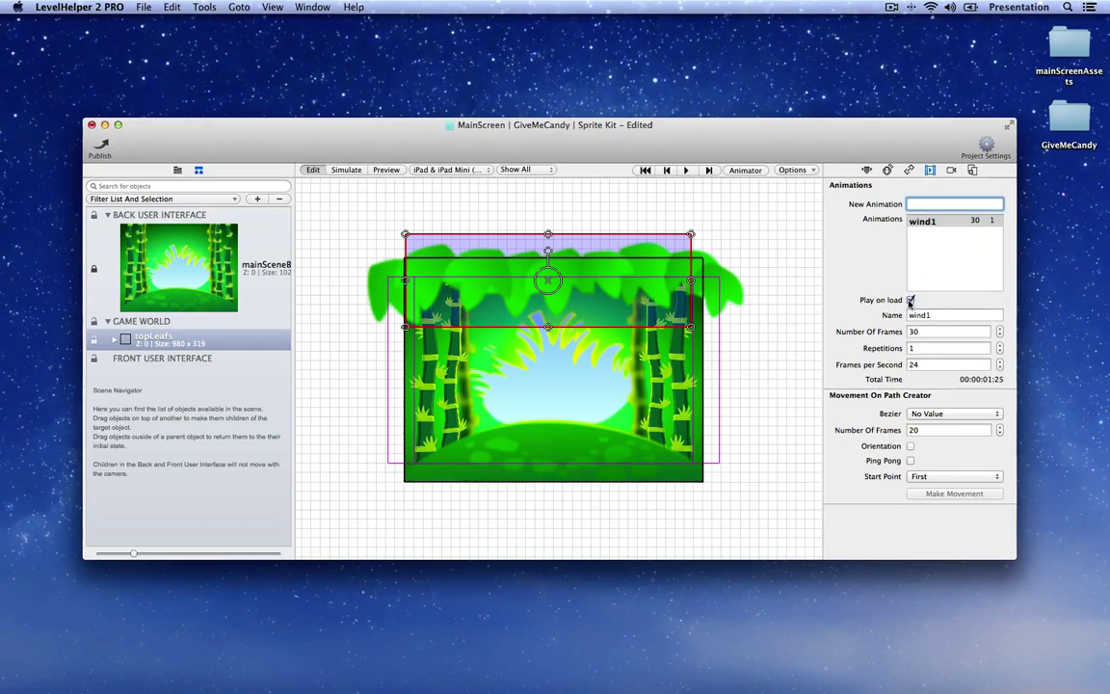
pyautogui.click(999, 353)
pyautogui.click(745, 170)
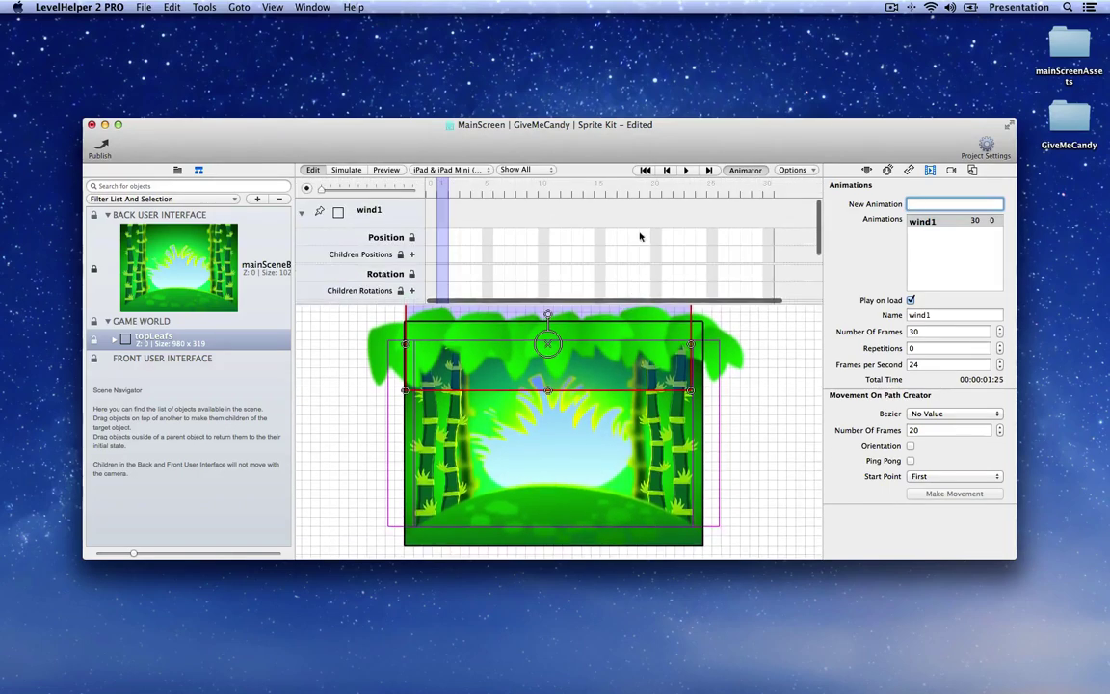
# Step: Enlarge the timeline panel and add Children Rotations keyframes to wind1 at its first and last frames
pyautogui.moveTo(654, 117); pyautogui.dragTo(653, 51)
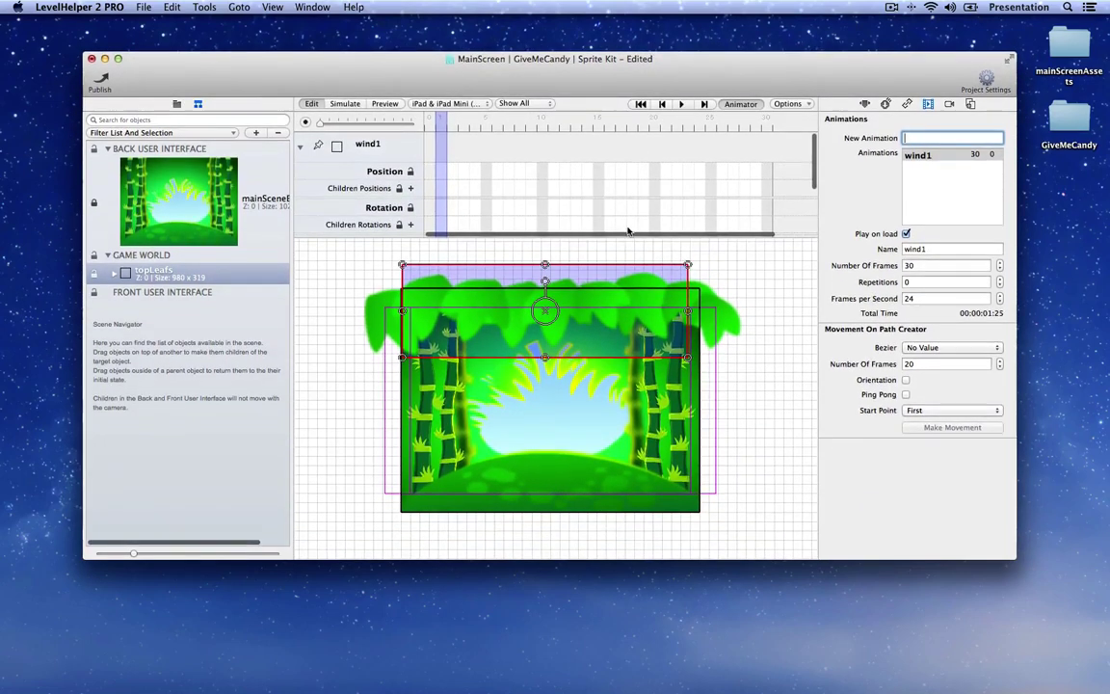
pyautogui.moveTo(630, 235); pyautogui.dragTo(627, 277)
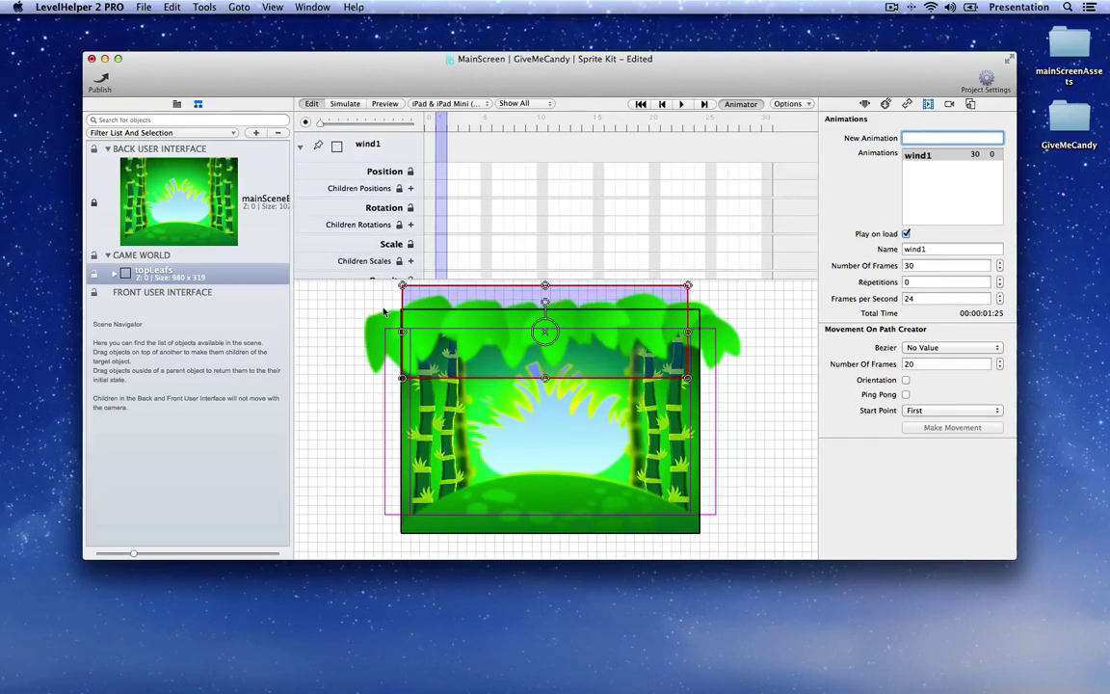
pyautogui.scroll(3, 383, 312)
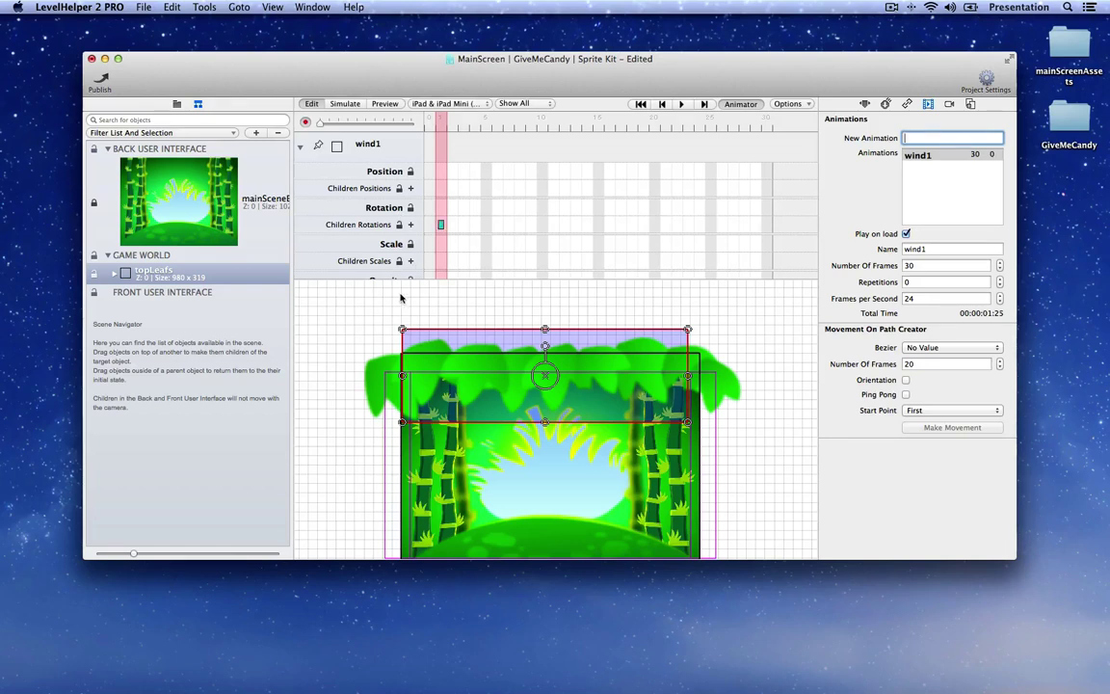
pyautogui.click(767, 224)
pyautogui.moveTo(441, 122); pyautogui.dragTo(595, 125)
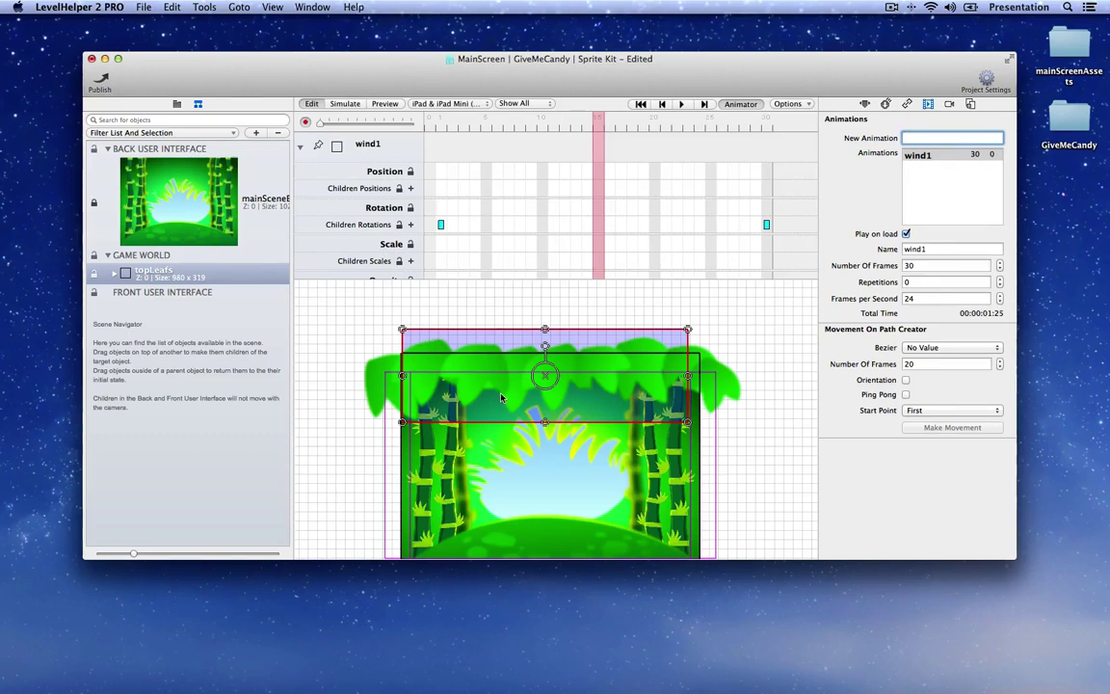
pyautogui.click(379, 372)
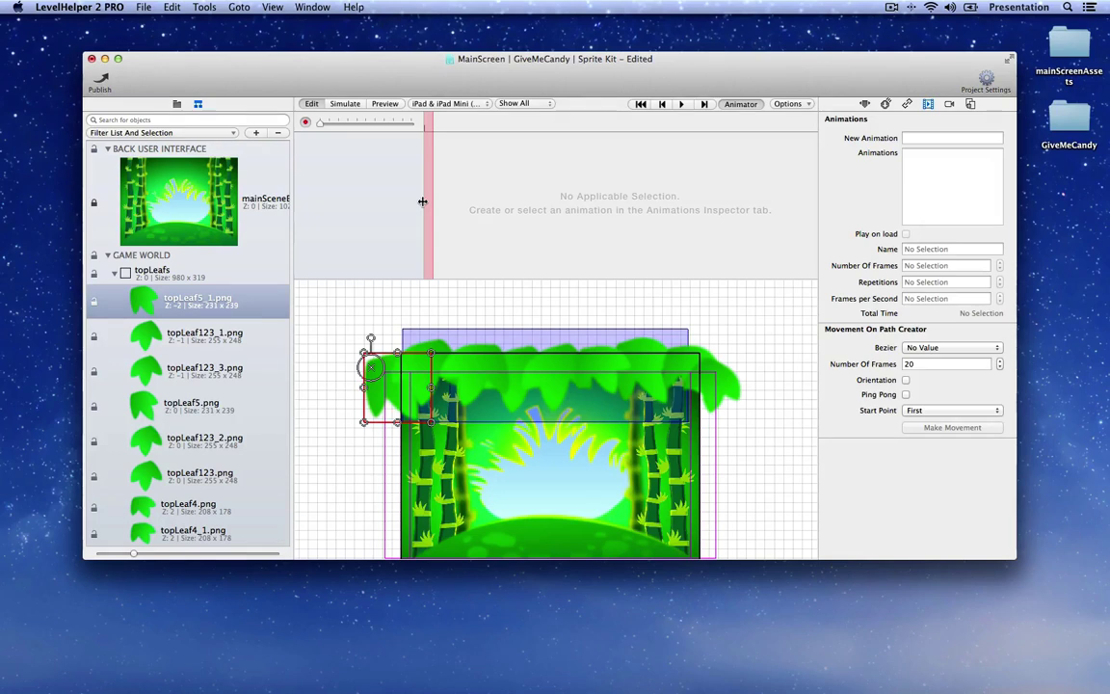
# Step: Pin the wind1 timeline and move the playhead to around frame 14
pyautogui.click(191, 273)
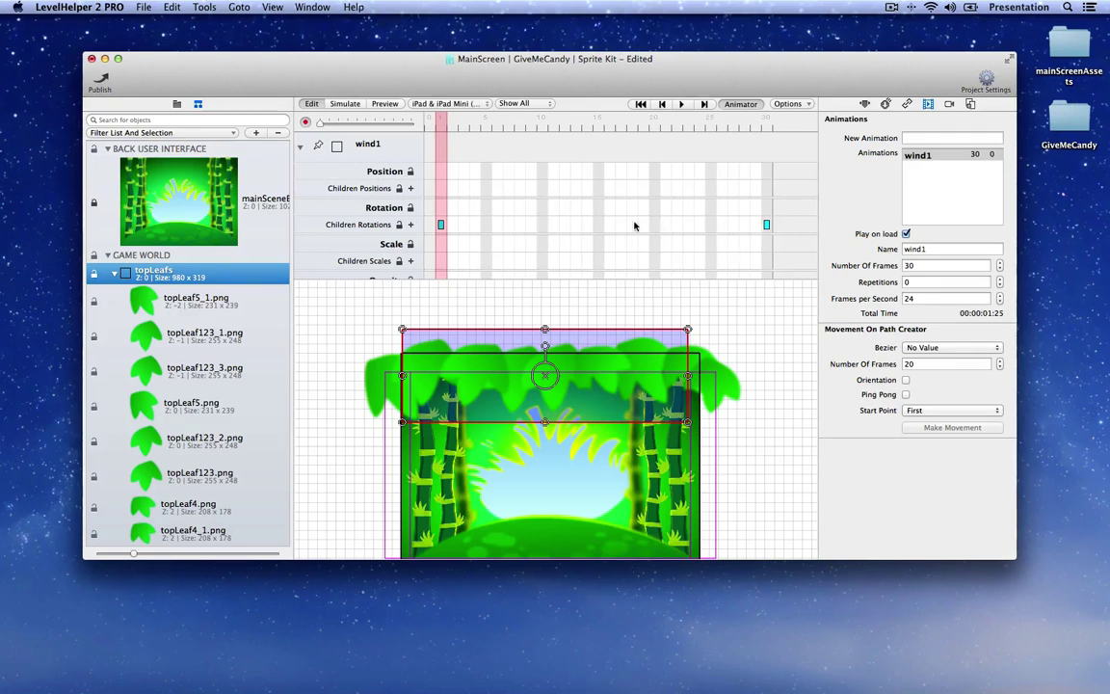
pyautogui.click(318, 145)
pyautogui.click(191, 309)
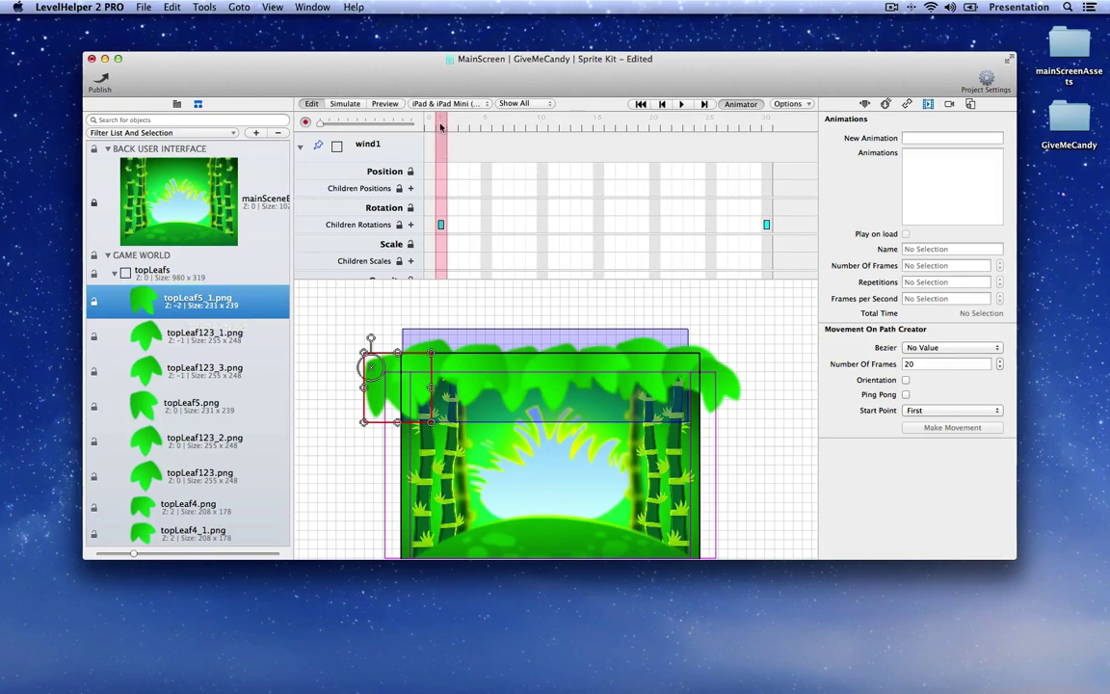
pyautogui.moveTo(441, 126); pyautogui.dragTo(598, 130)
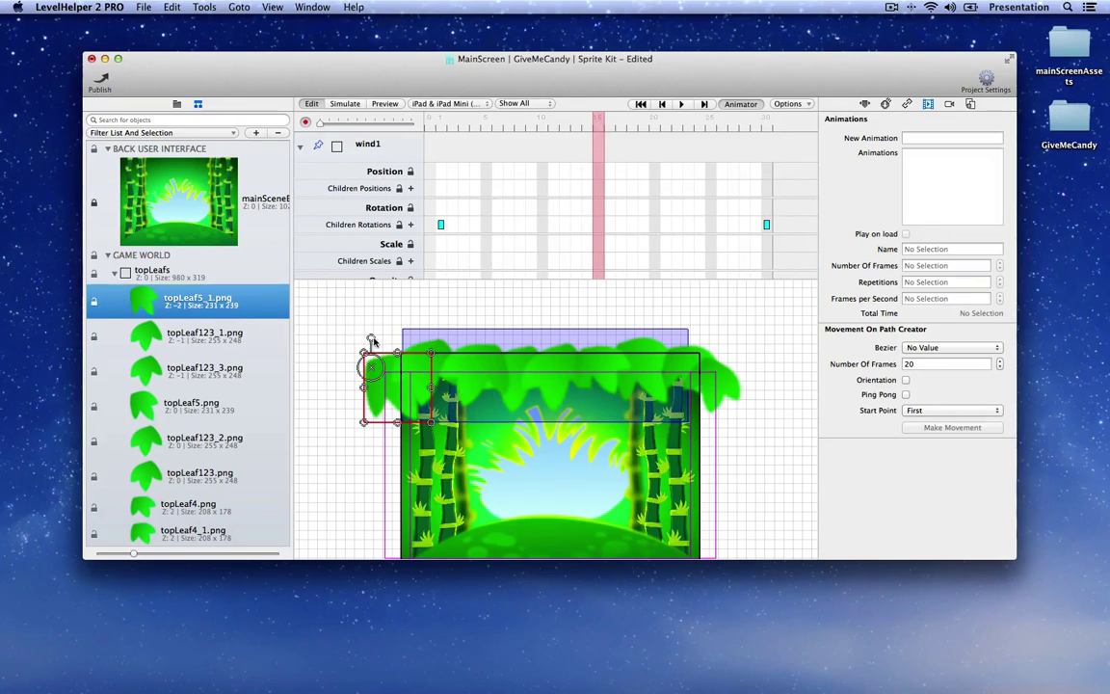
# Step: Select the top leaf sprites and tilt them on the canvas to record a middle rotation keyframe
pyautogui.click(439, 342)
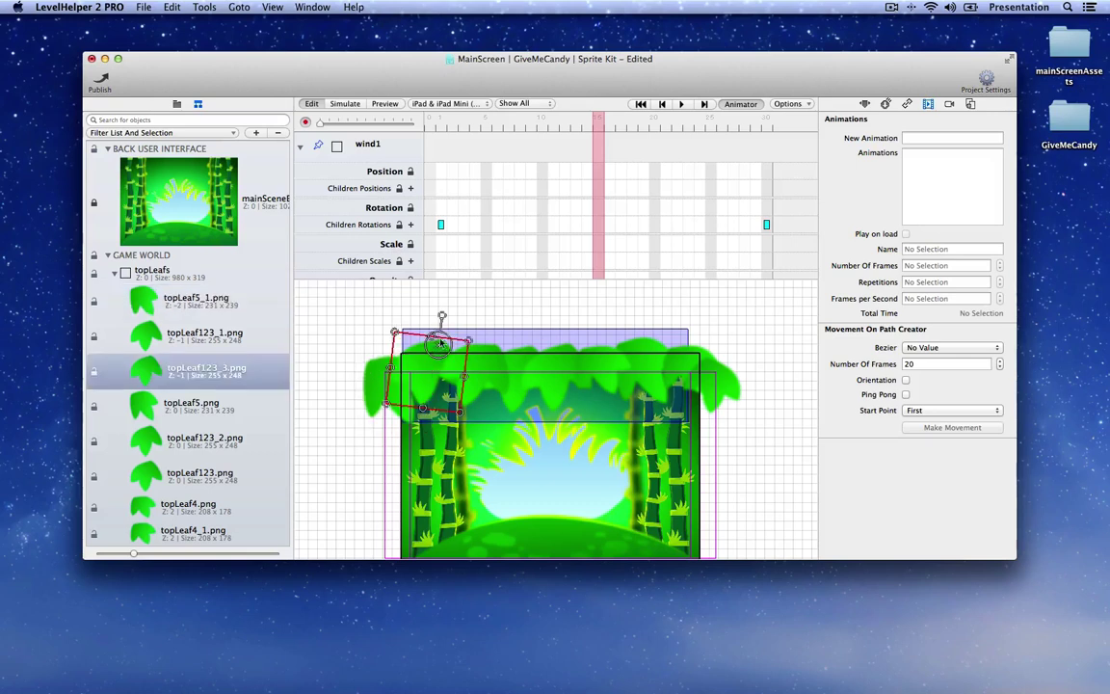
pyautogui.click(493, 319)
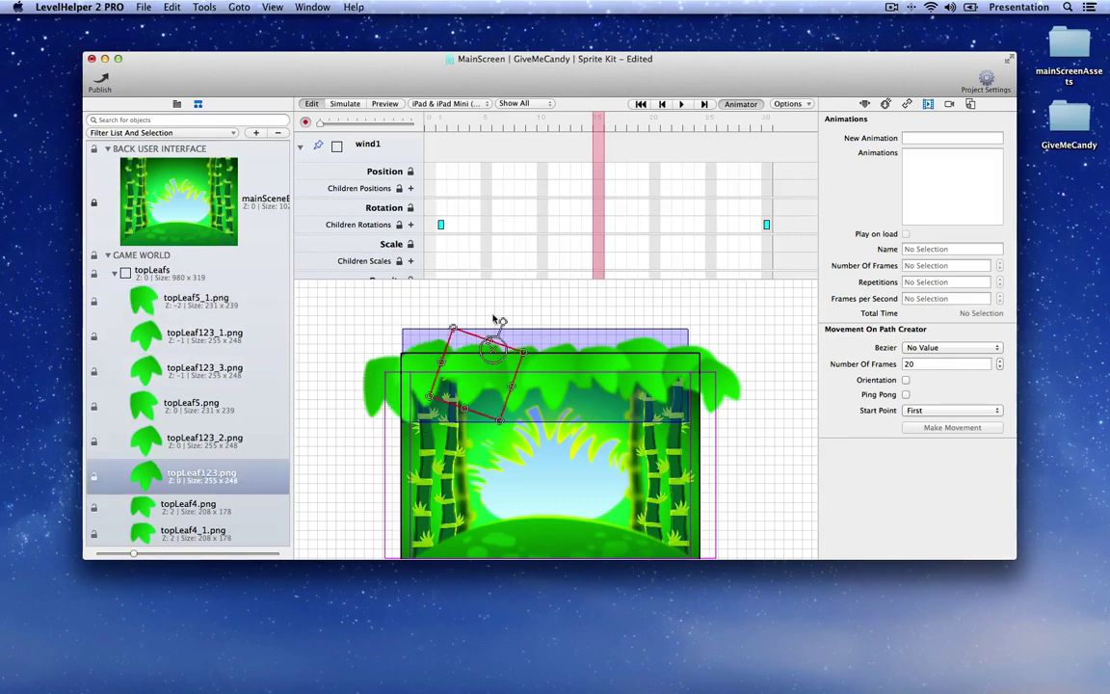
pyautogui.click(530, 321)
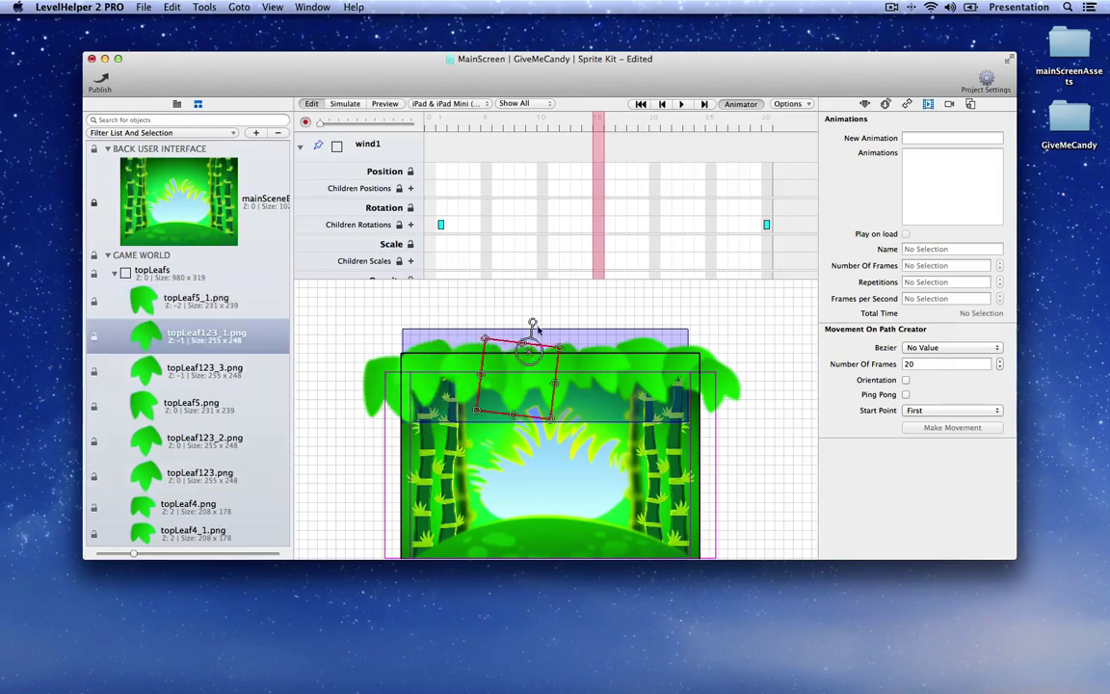
pyautogui.click(567, 322)
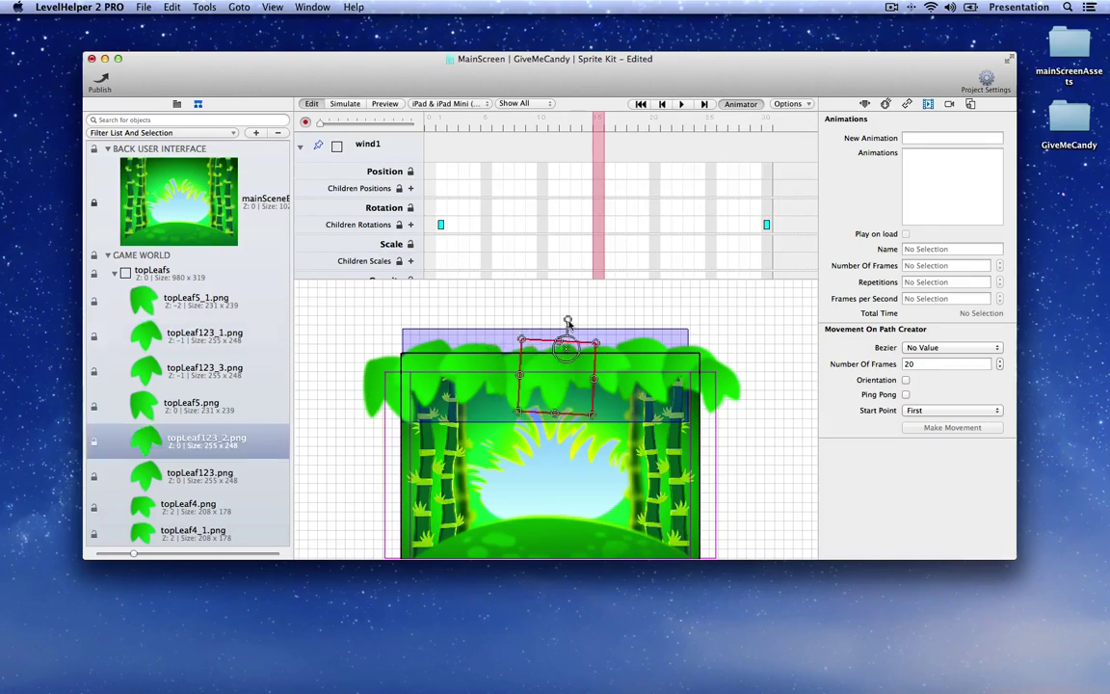
pyautogui.click(583, 323)
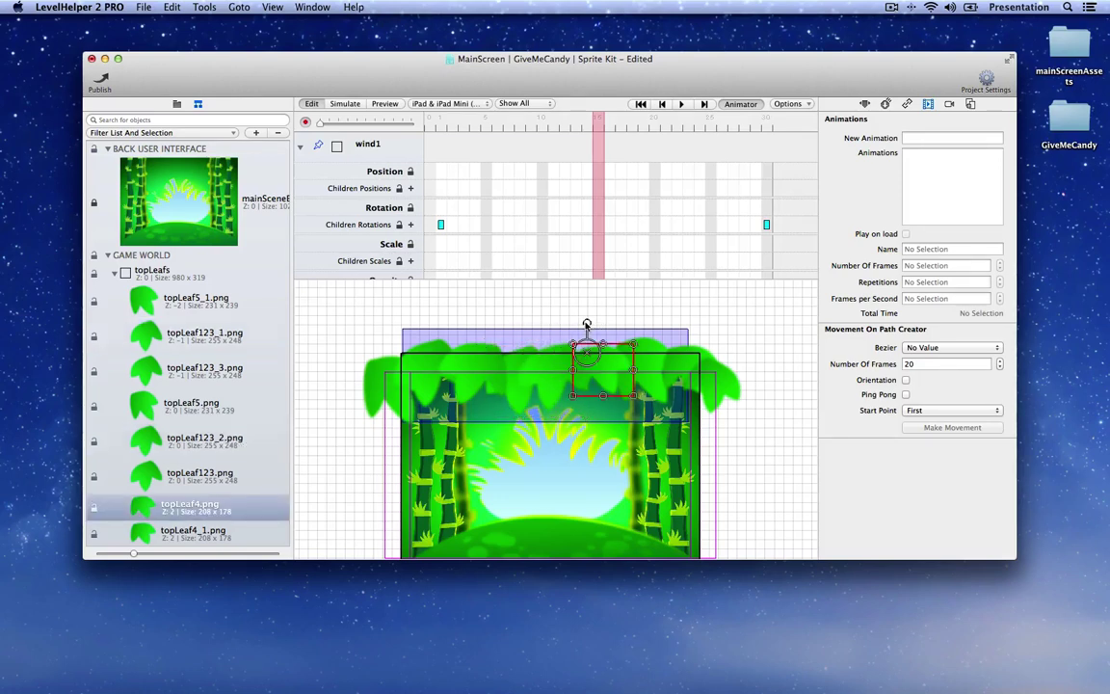
pyautogui.click(643, 330)
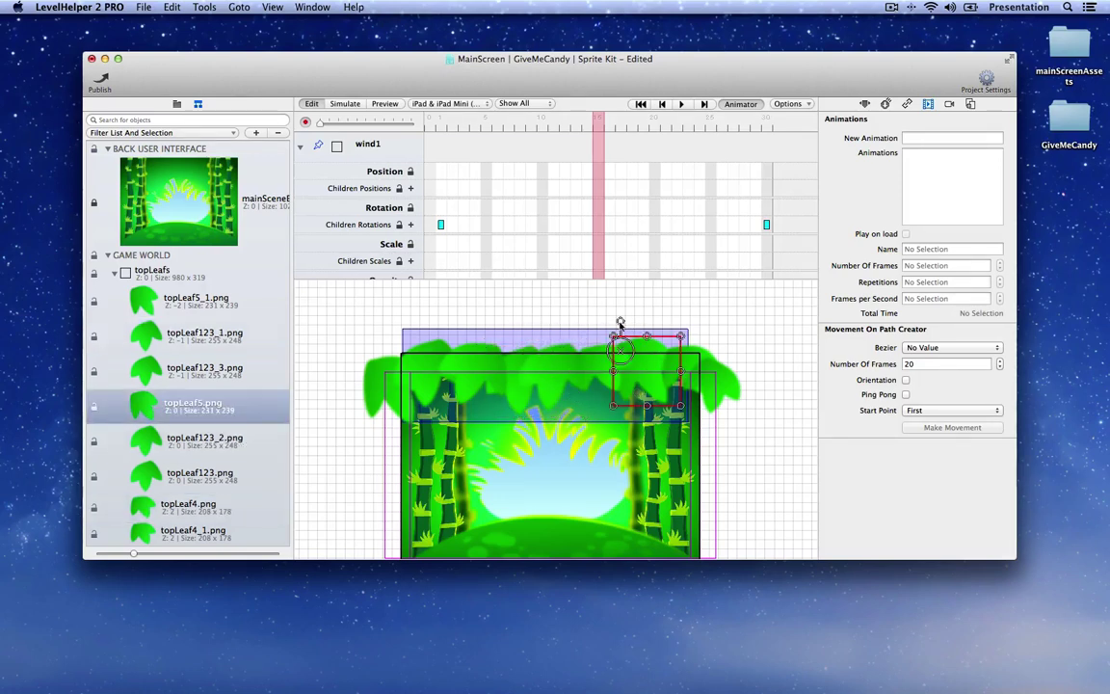
pyautogui.click(674, 323)
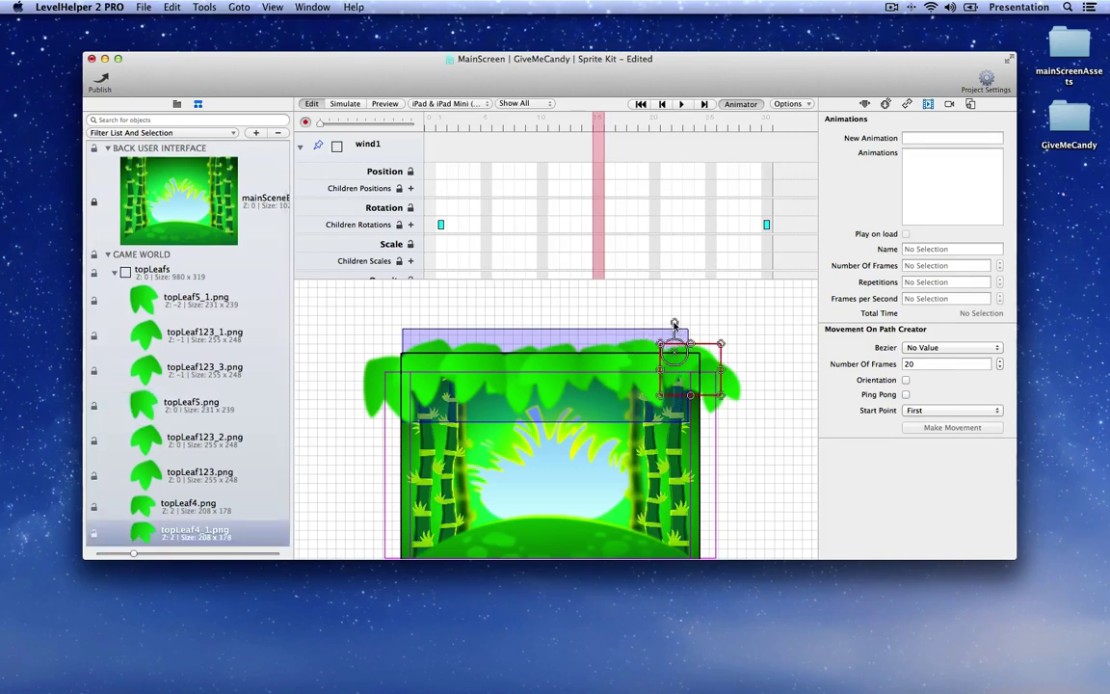
pyautogui.keyDown('alt'); pyautogui.moveTo(674, 324); pyautogui.dragTo(722, 339); pyautogui.keyUp('alt')
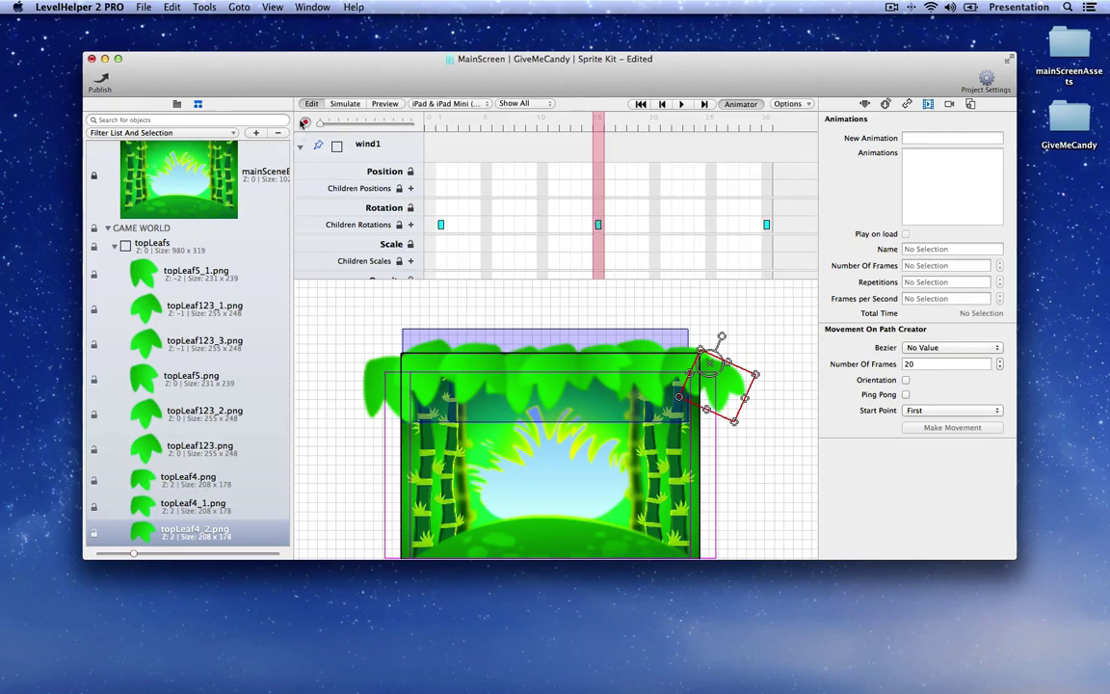
# Step: Stop recording keyframes, scrub through wind1 to check the sway, and start the scene preview
pyautogui.click(305, 122)
pyautogui.moveTo(597, 123); pyautogui.dragTo(425, 146)
pyautogui.click(385, 103)
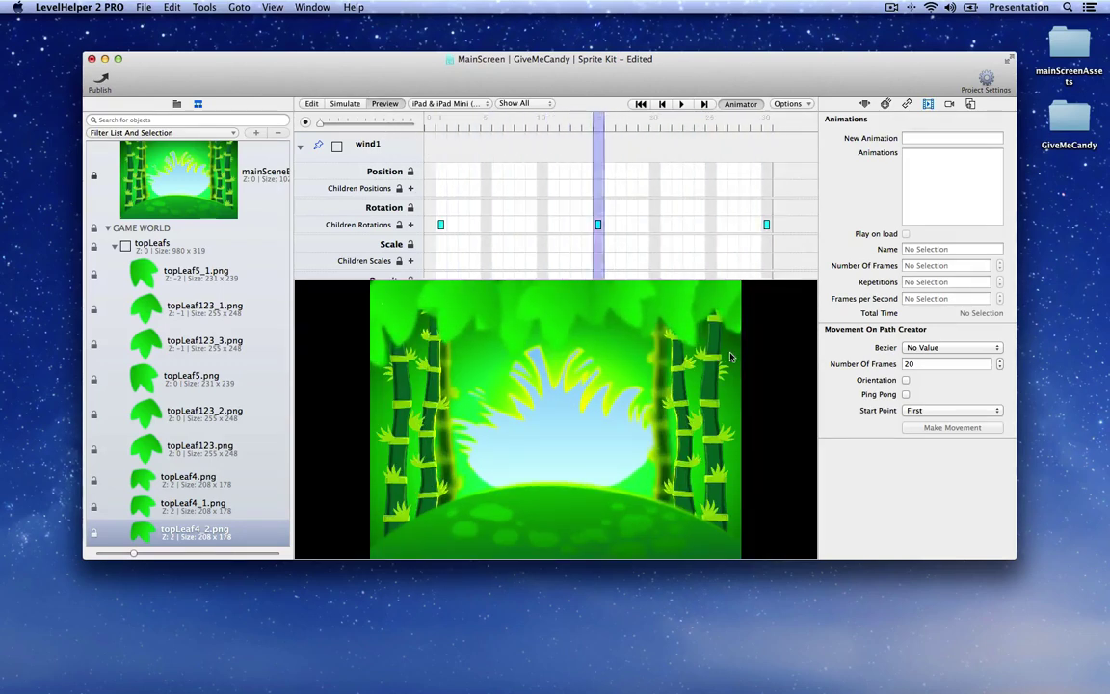
# Step: Select the topLeafs group in the scene navigator to show wind1 during preview
pyautogui.click(161, 247)
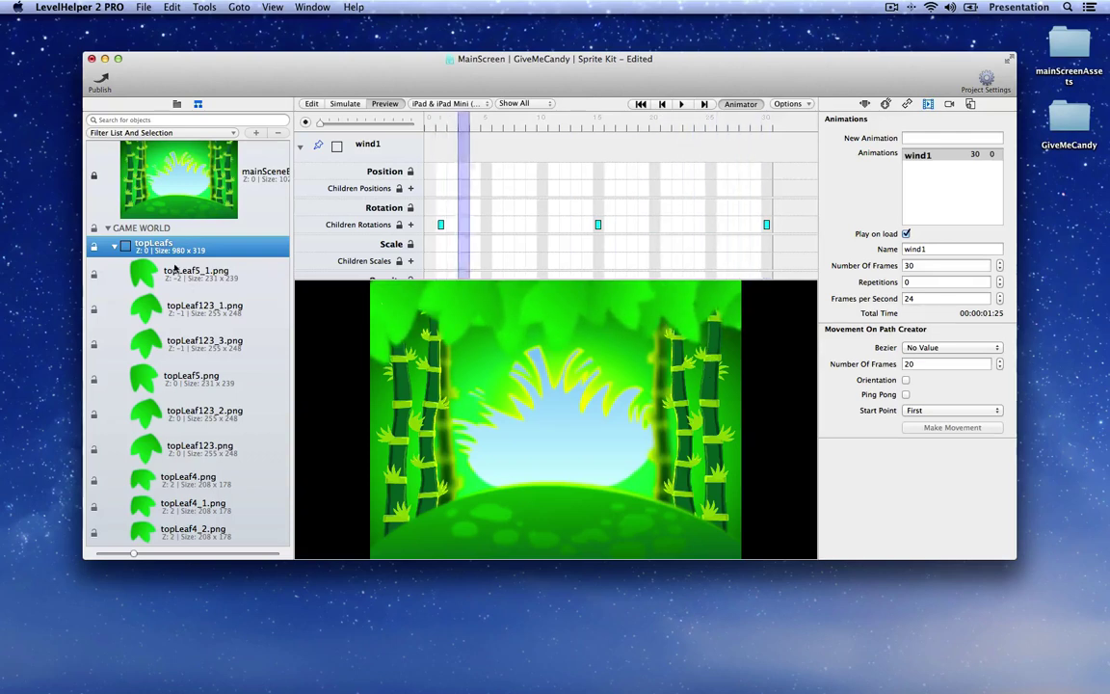
# Step: Return to edit mode and set the topLeafs wind1 animation's Repetitions to 1
pyautogui.click(115, 246)
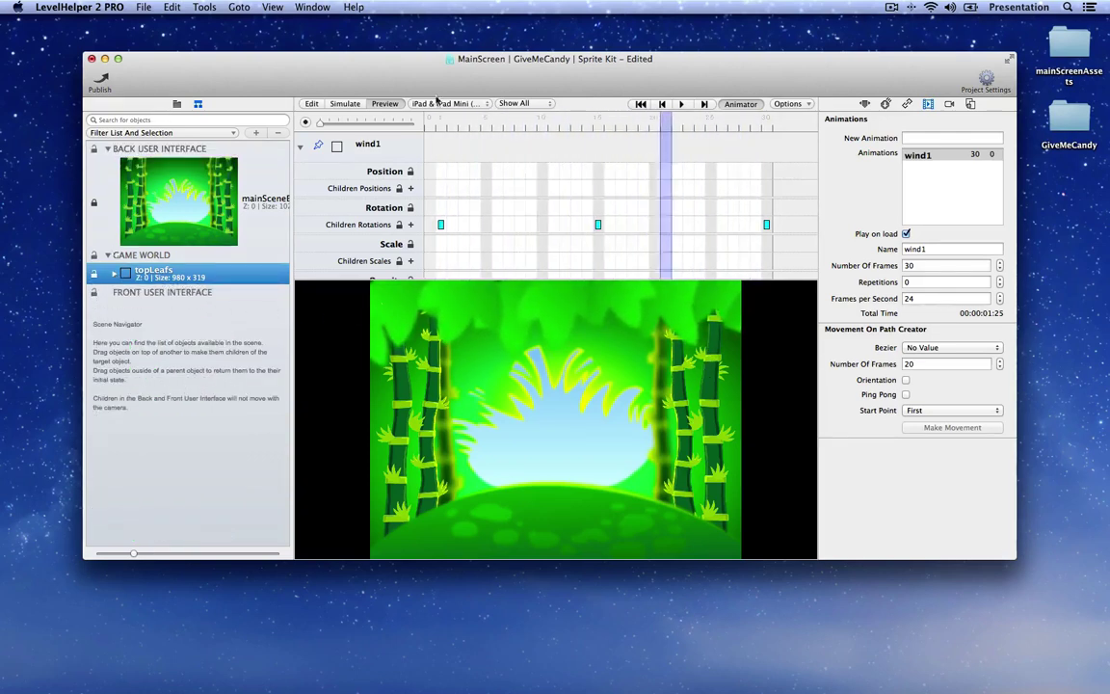
pyautogui.click(311, 103)
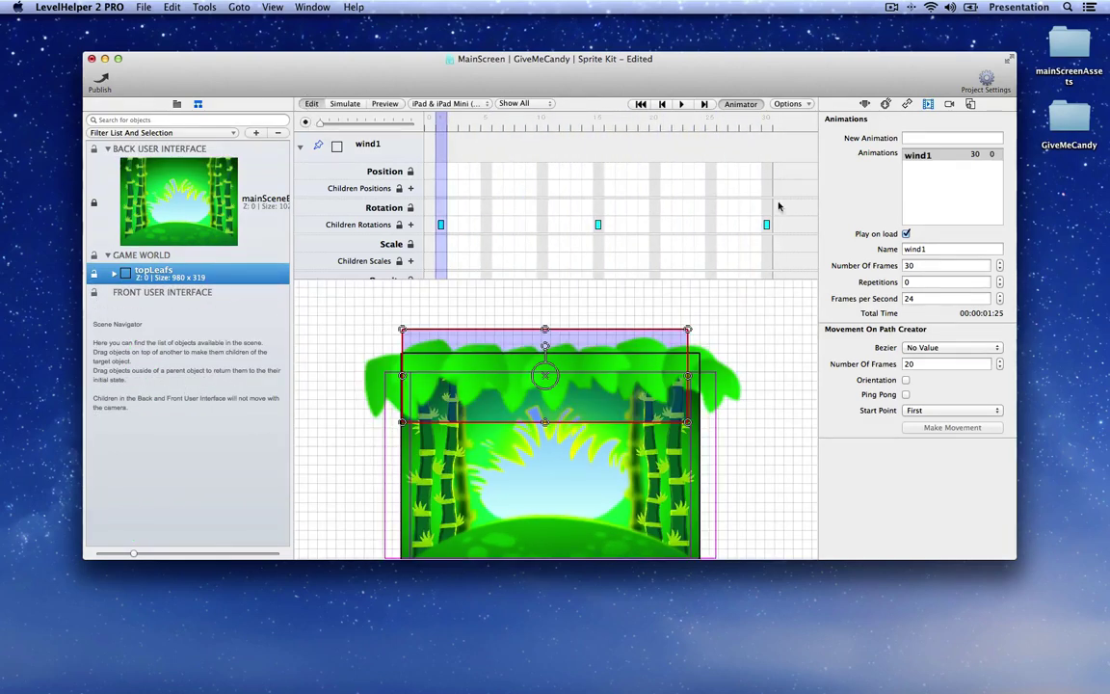
pyautogui.click(925, 169)
pyautogui.click(927, 159)
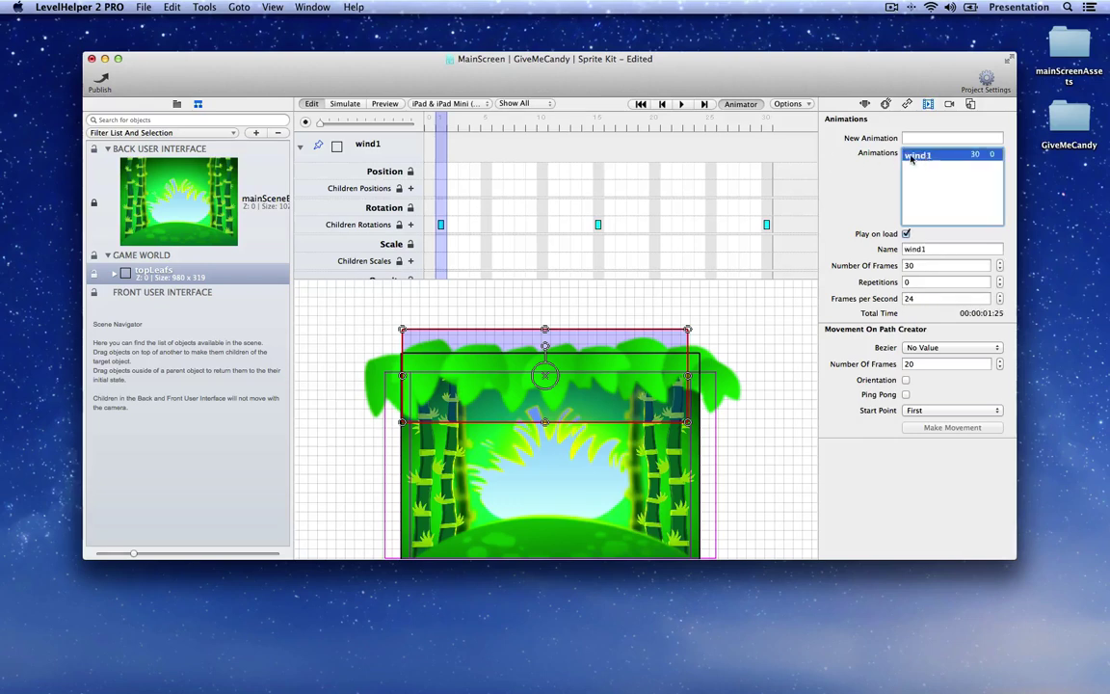
pyautogui.click(195, 278)
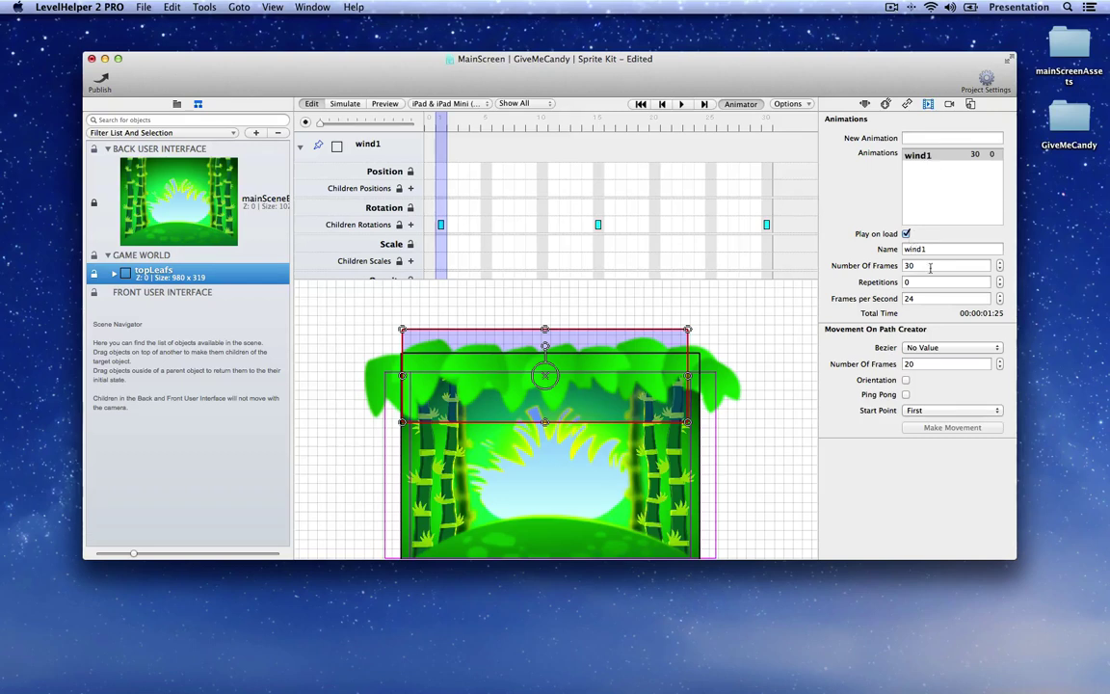
pyautogui.click(1000, 279)
pyautogui.click(933, 204)
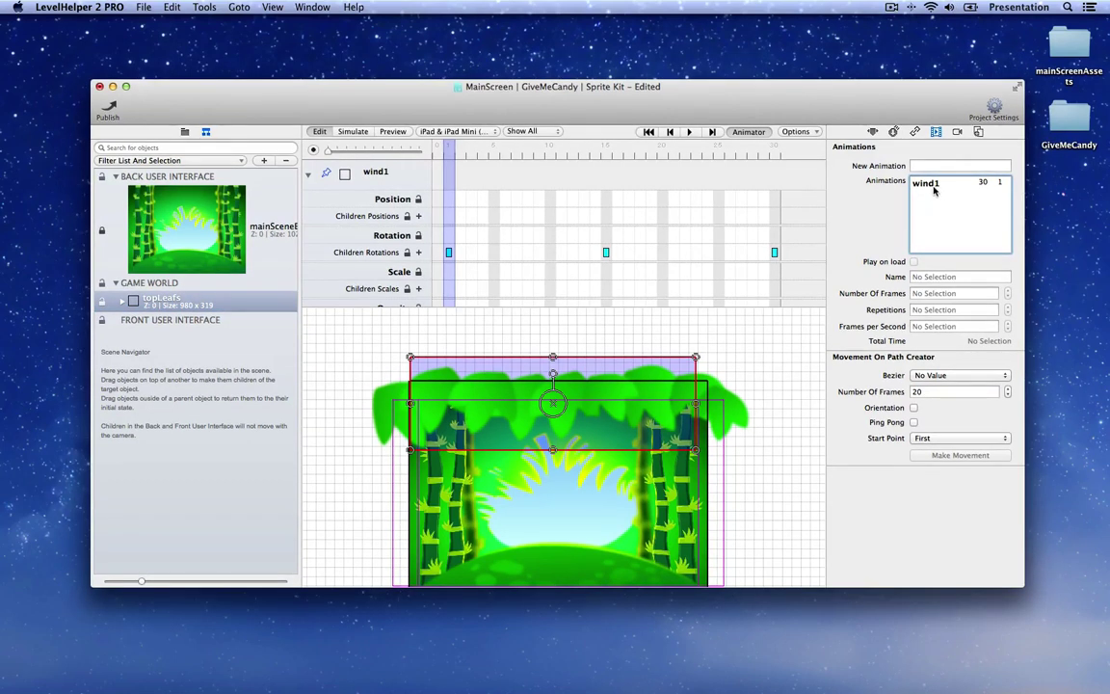
pyautogui.click(926, 183)
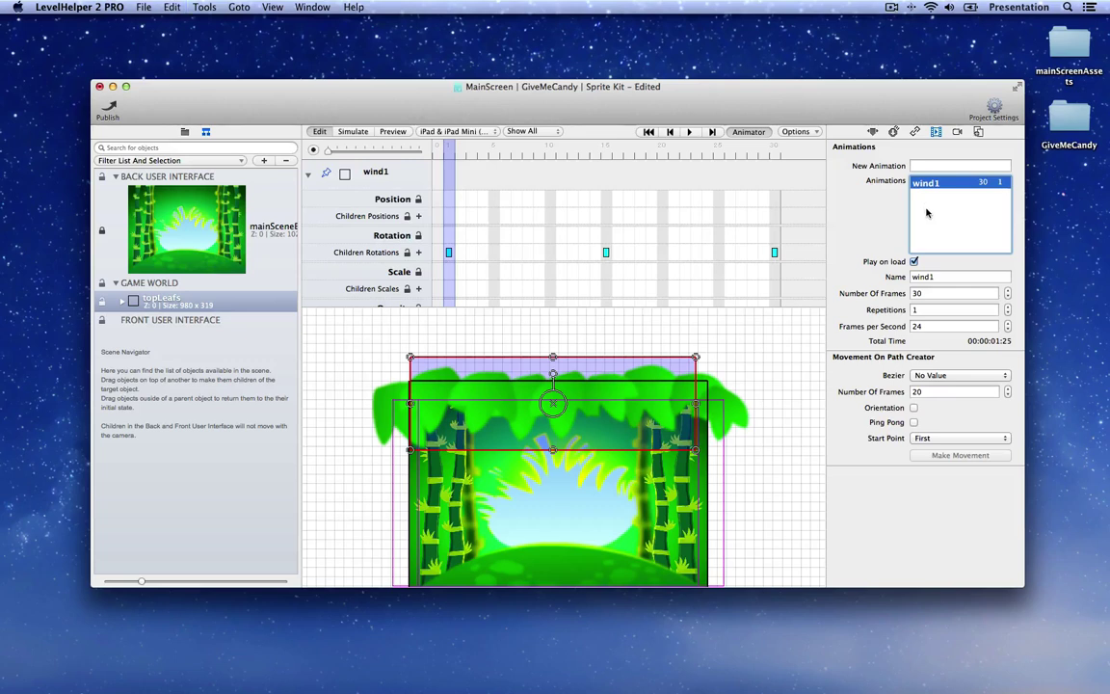
# Step: Duplicate the wind1 animation and rename the copy wind2
pyautogui.click(928, 213)
pyautogui.doubleClick(927, 213)
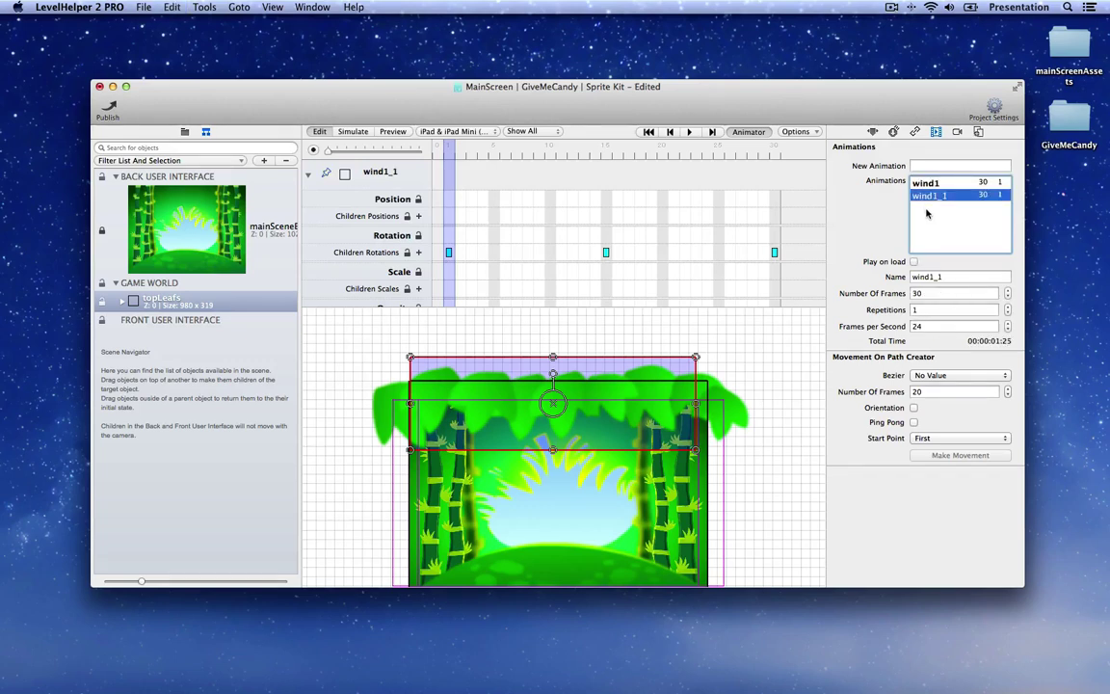
pyautogui.click(944, 277)
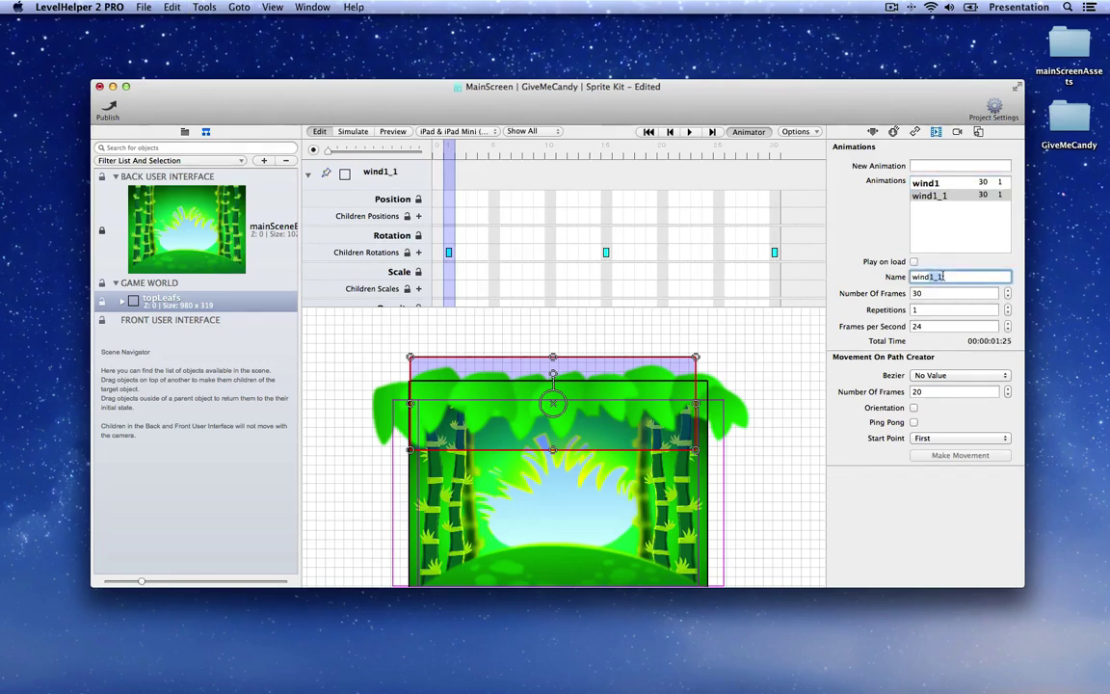
pyautogui.press('BackSpace')
pyautogui.press('BackSpace')
pyautogui.press('BackSpace')
pyautogui.write('2')
pyautogui.press('Return')
# Step: Start editing wind2 and open the options for its frame-15 rotation keyframe
pyautogui.click(927, 183)
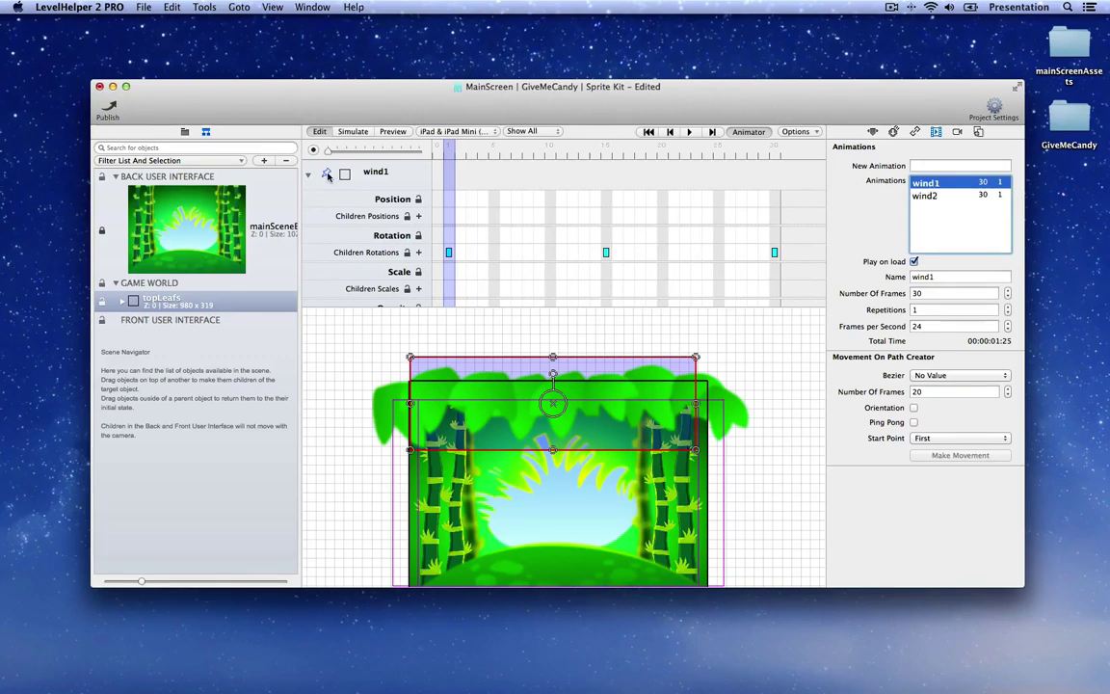
pyautogui.click(925, 195)
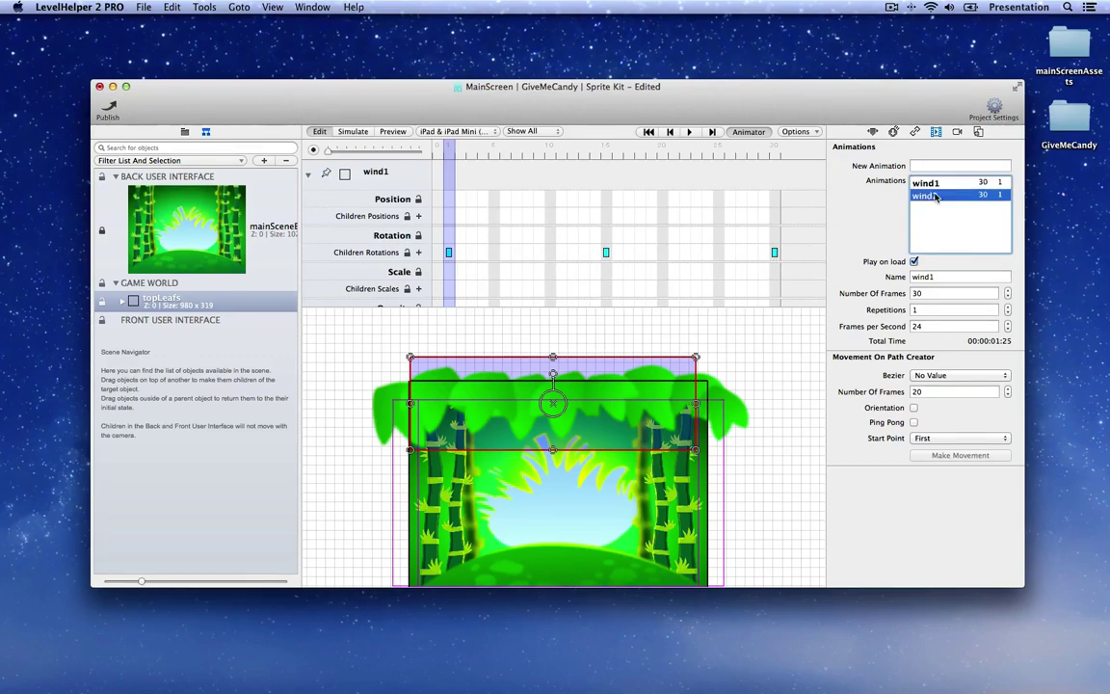
pyautogui.click(326, 174)
pyautogui.moveTo(448, 154); pyautogui.dragTo(604, 152)
pyautogui.rightClick(605, 255)
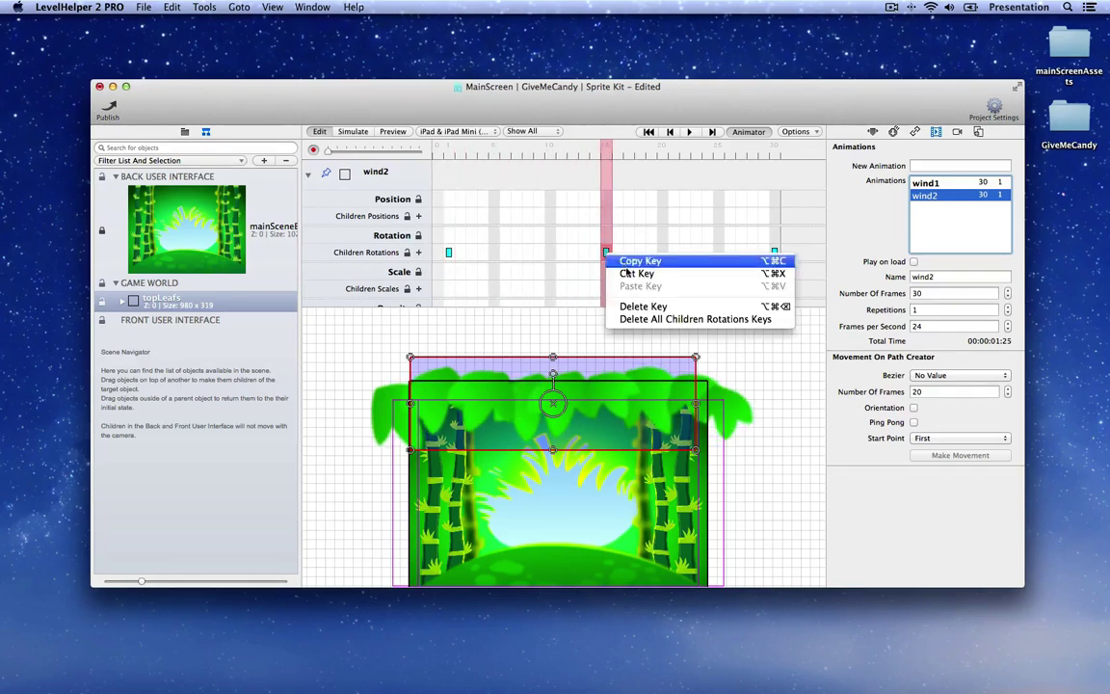
# Step: Delete wind2's frame-15 rotation keyframe and expand the topLeafs group
pyautogui.click(624, 304)
pyautogui.click(606, 152)
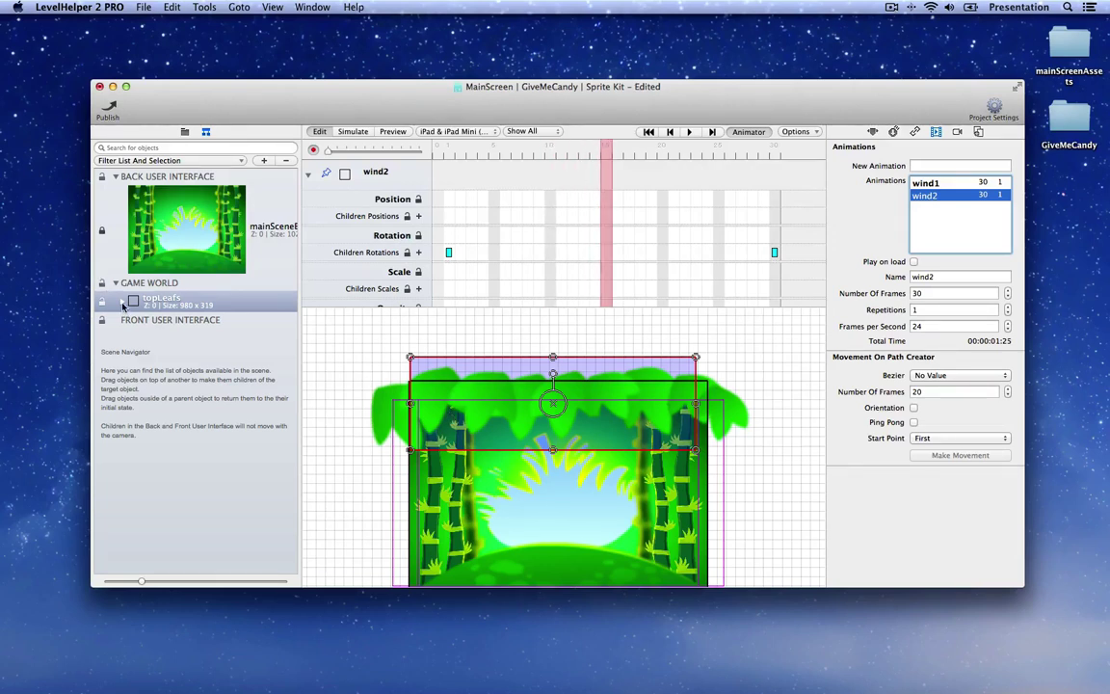
pyautogui.click(122, 301)
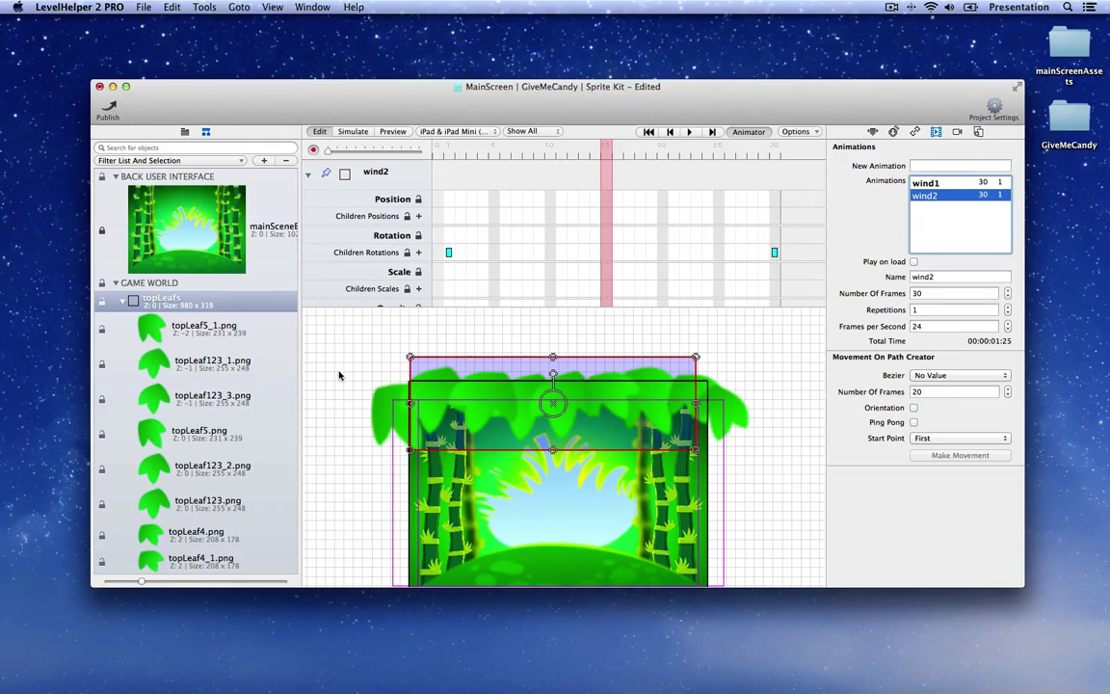
# Step: Re-pose the top leaf sprites and add a new Children Rotations keyframe at frame 15
pyautogui.click(378, 386)
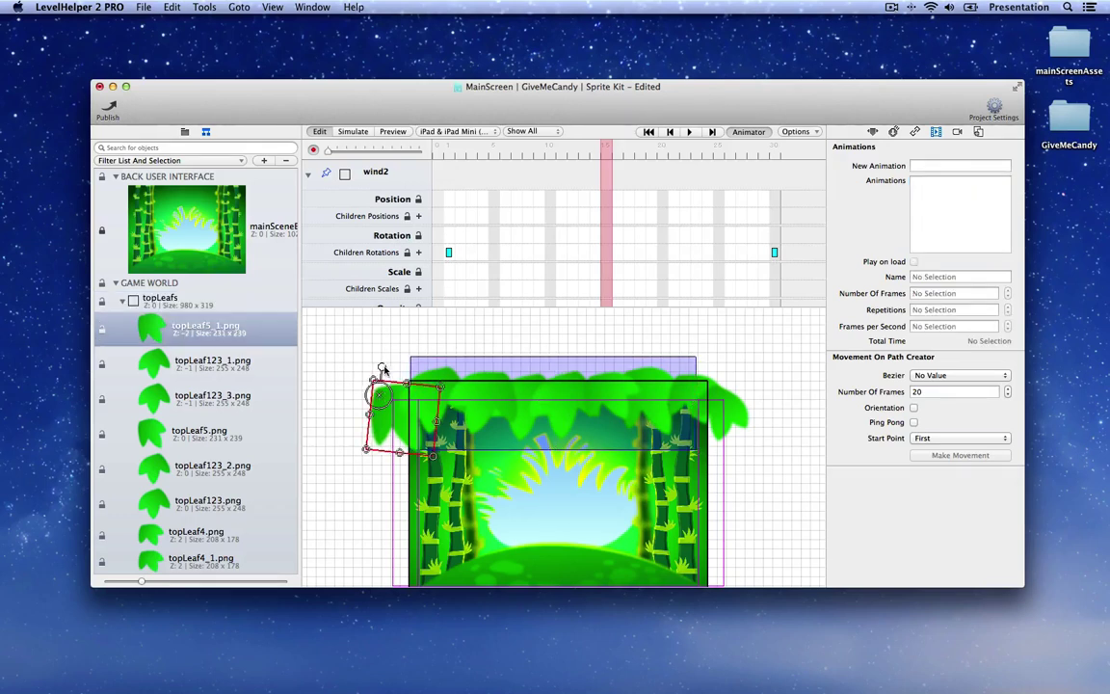
pyautogui.click(448, 364)
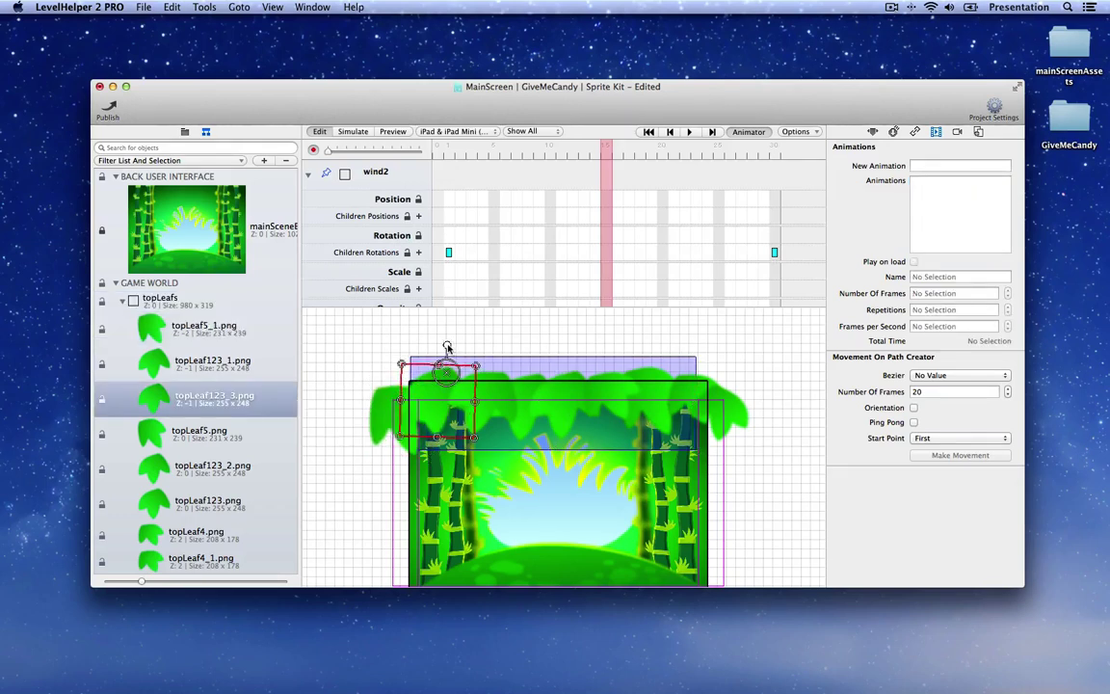
pyautogui.click(449, 348)
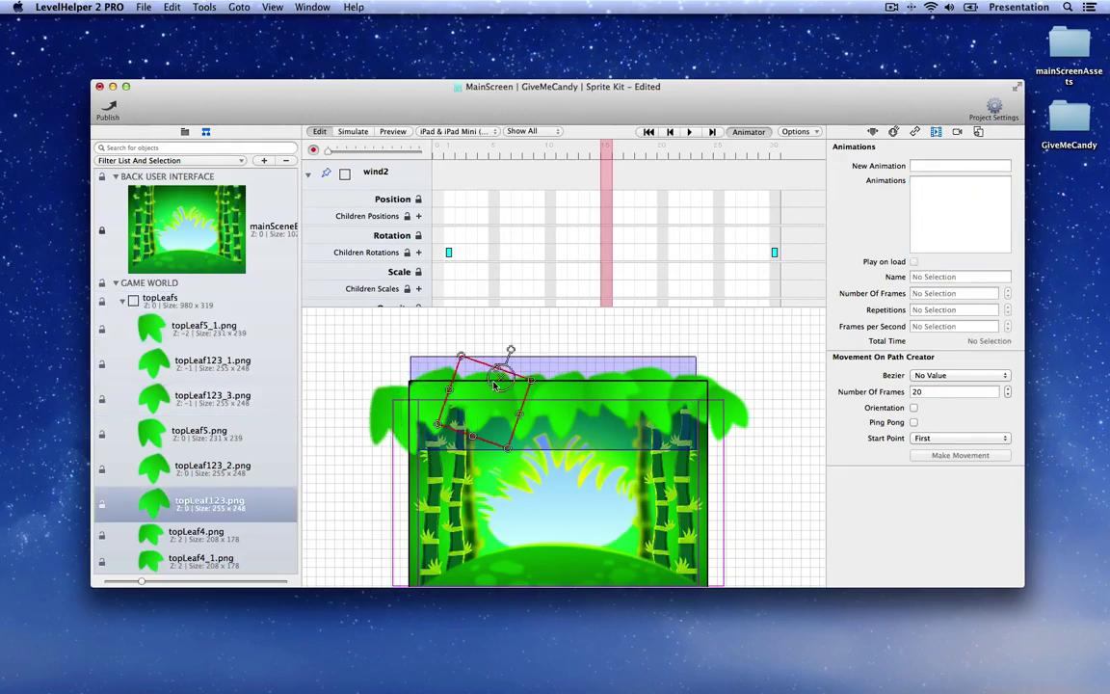
pyautogui.click(540, 353)
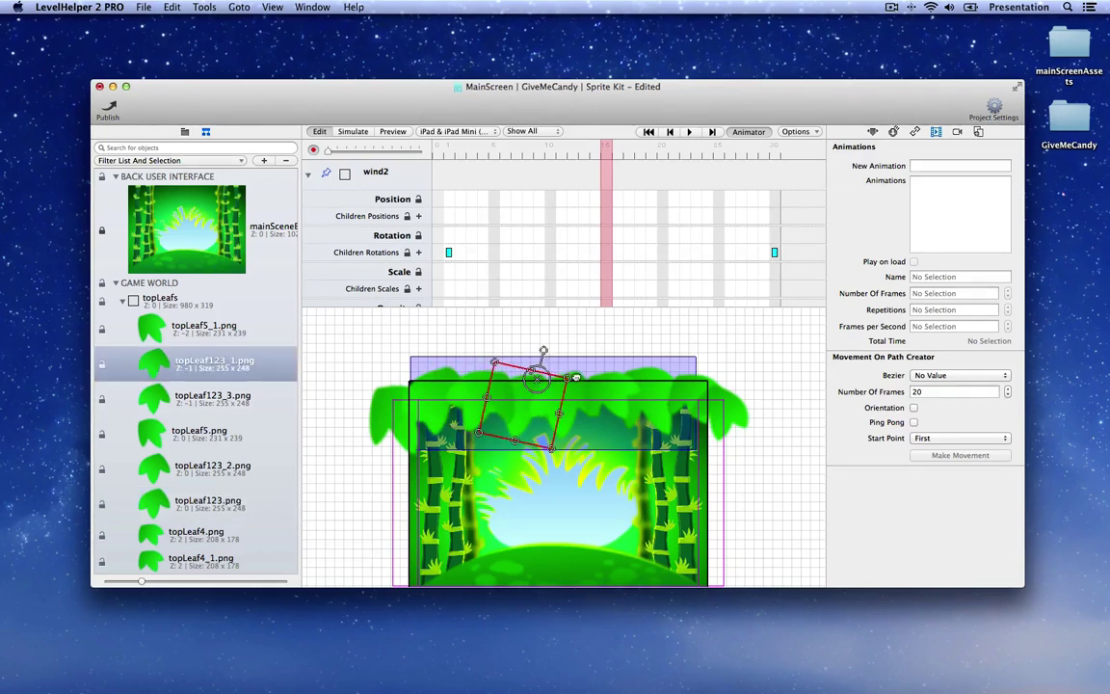
pyautogui.click(573, 355)
pyautogui.click(603, 363)
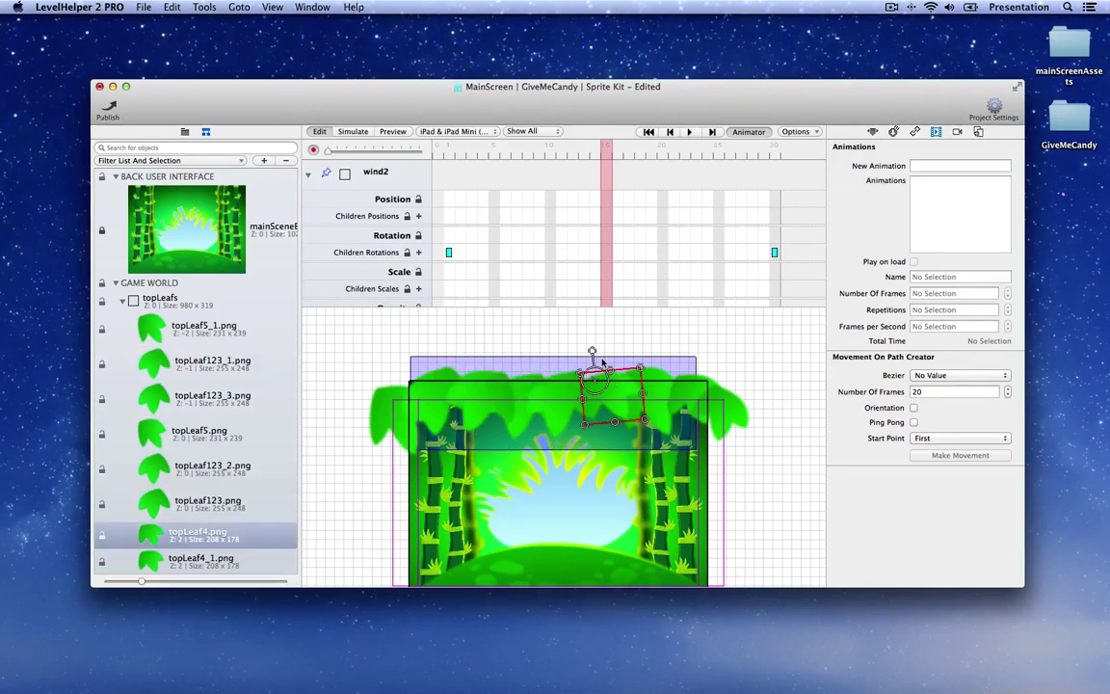
pyautogui.click(628, 354)
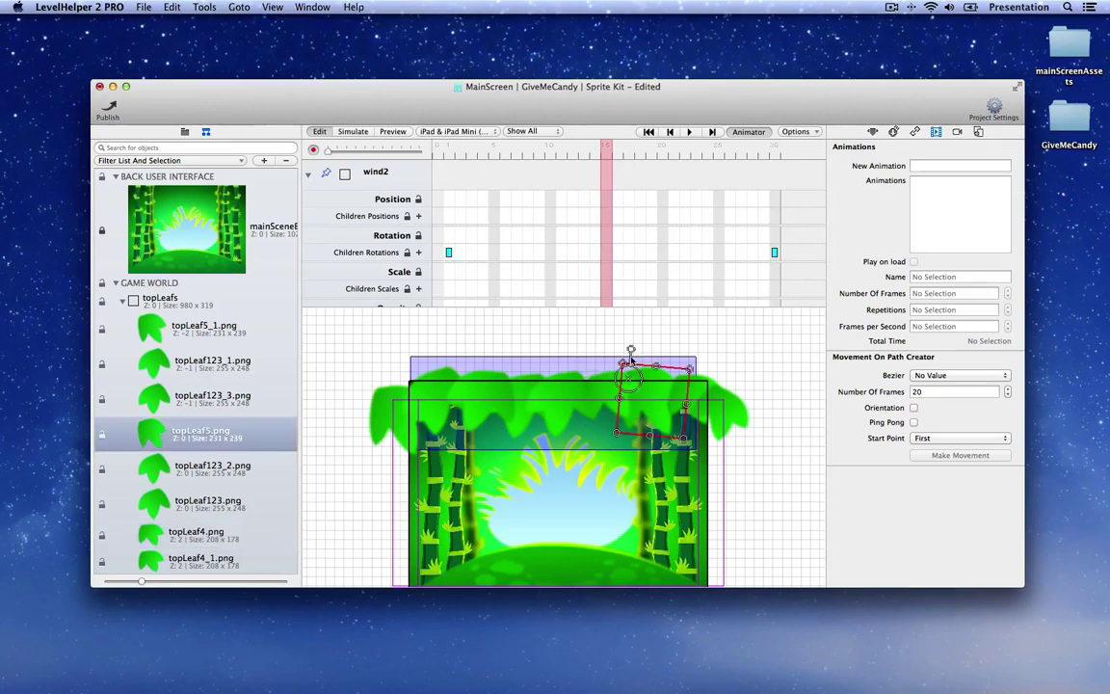
pyautogui.click(688, 353)
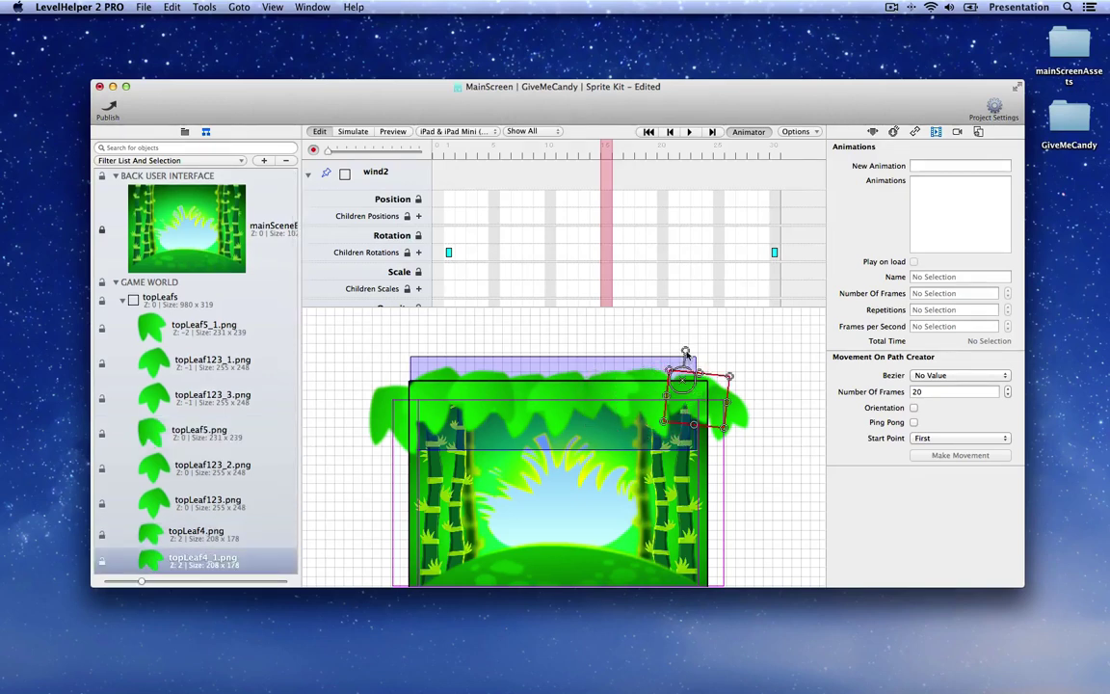
pyautogui.press('super+d')
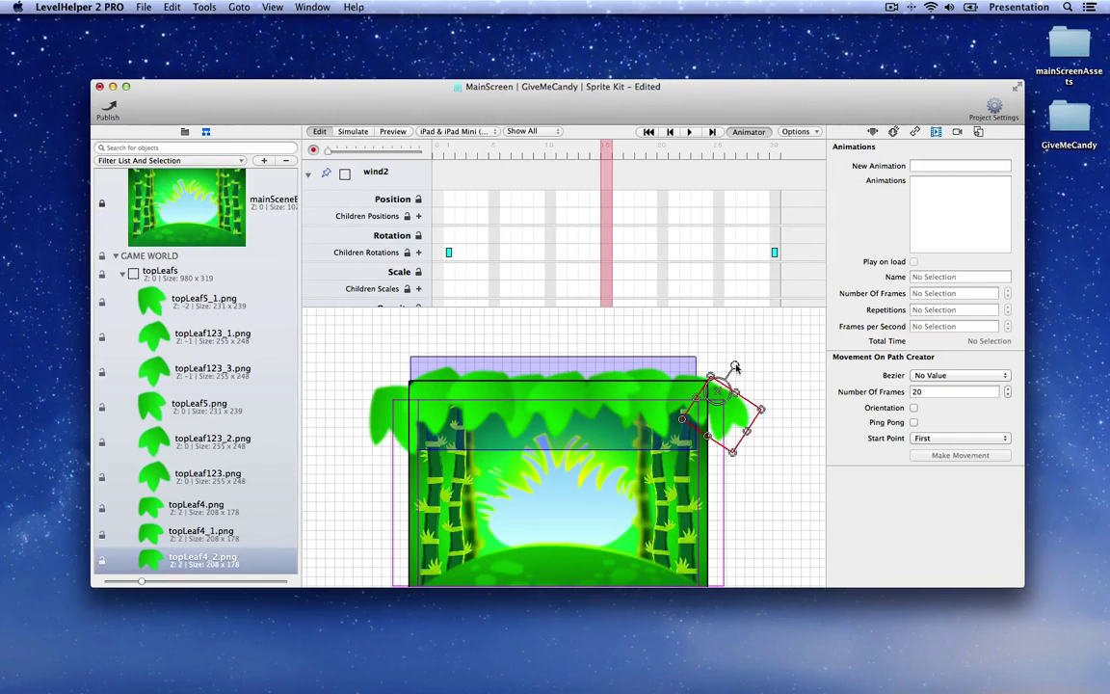
pyautogui.click(603, 253)
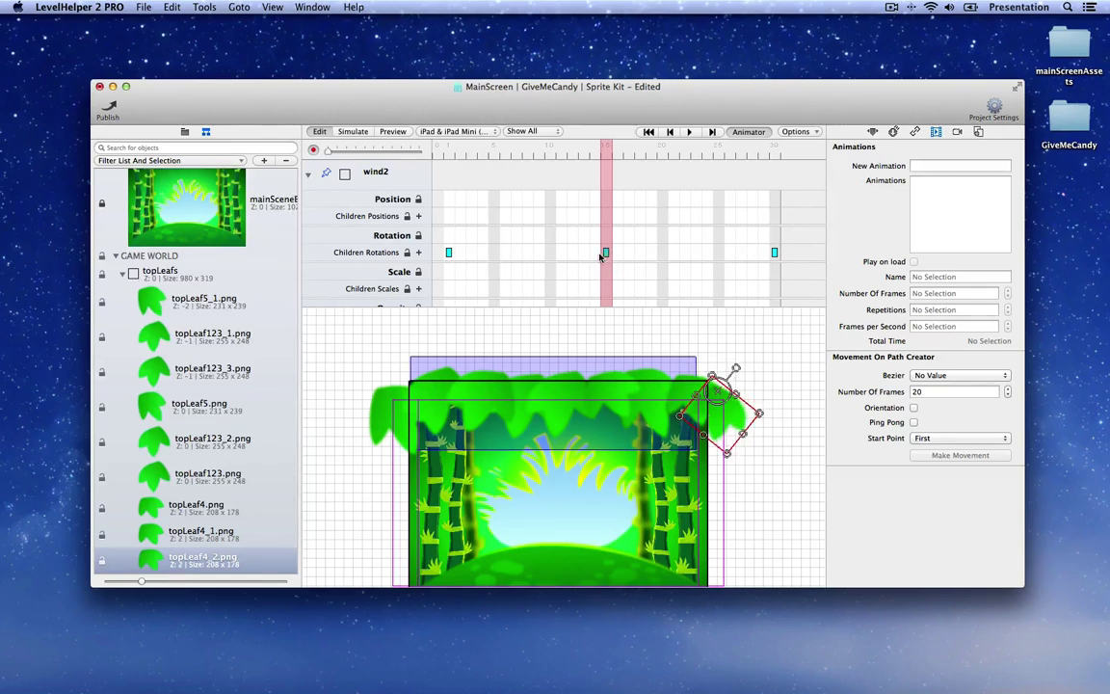
pyautogui.moveTo(605, 154); pyautogui.dragTo(380, 145)
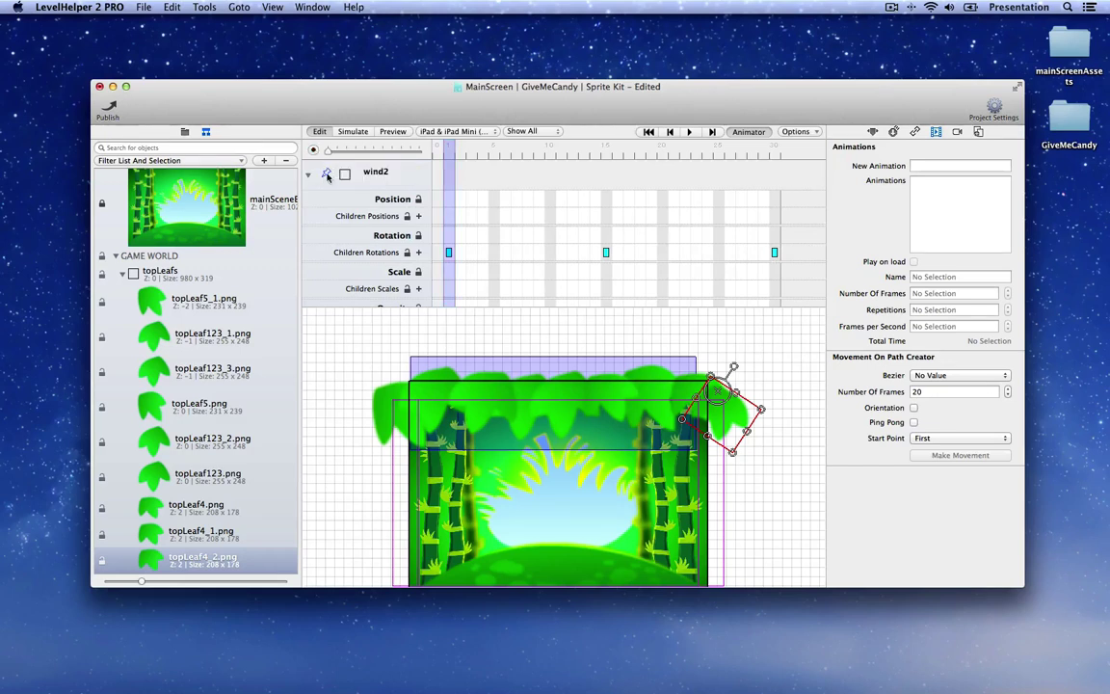
# Step: Stop editing wind2, then duplicate it and name the copy wind3
pyautogui.click(326, 174)
pyautogui.click(566, 364)
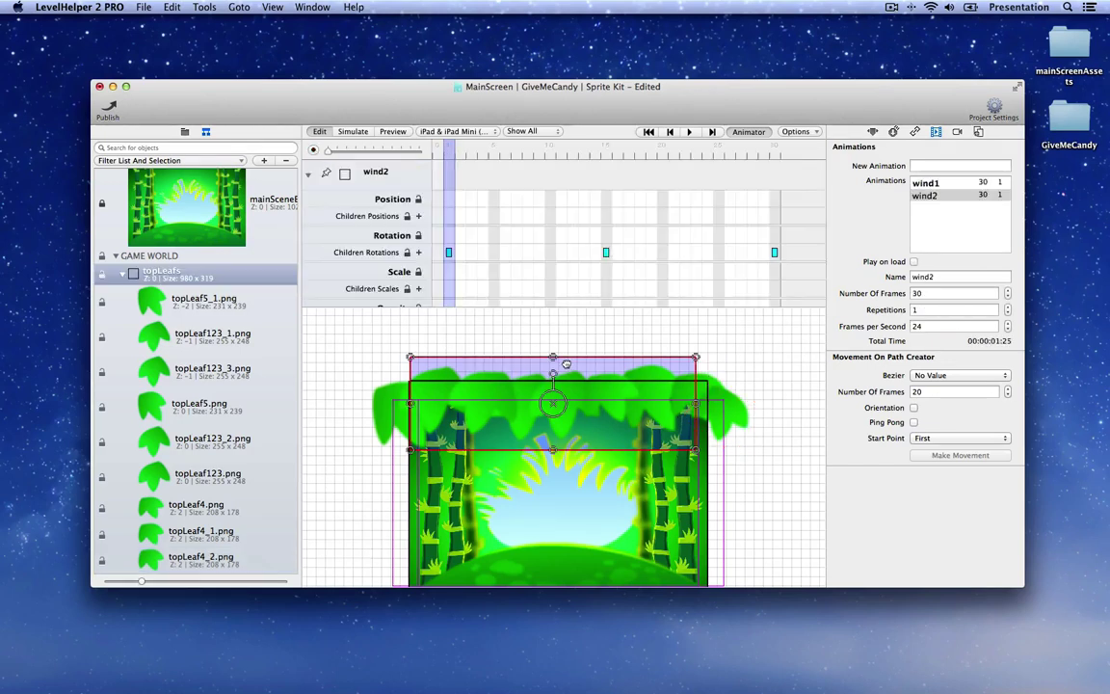
pyautogui.click(941, 229)
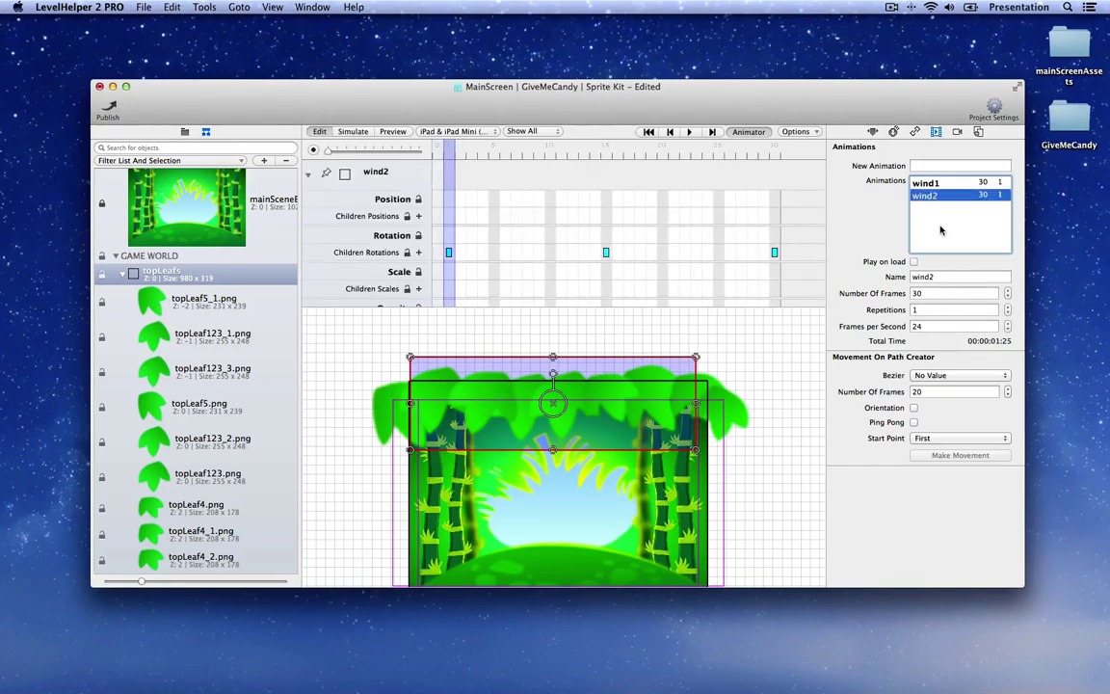
pyautogui.press('super+d')
pyautogui.click(952, 277)
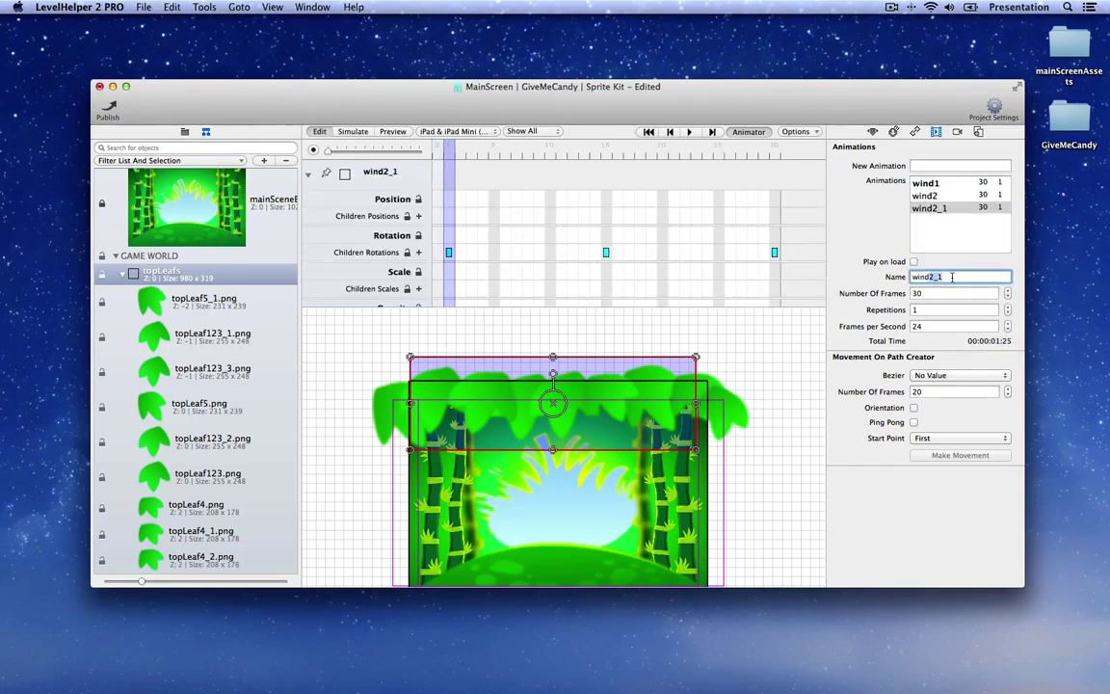
pyautogui.write('wind3')
pyautogui.press('Return')
# Step: With recording on, delete wind3's rotation keyframe at frame 15
pyautogui.click(312, 151)
pyautogui.moveTo(436, 161); pyautogui.dragTo(607, 159)
pyautogui.rightClick(607, 252)
pyautogui.click(640, 300)
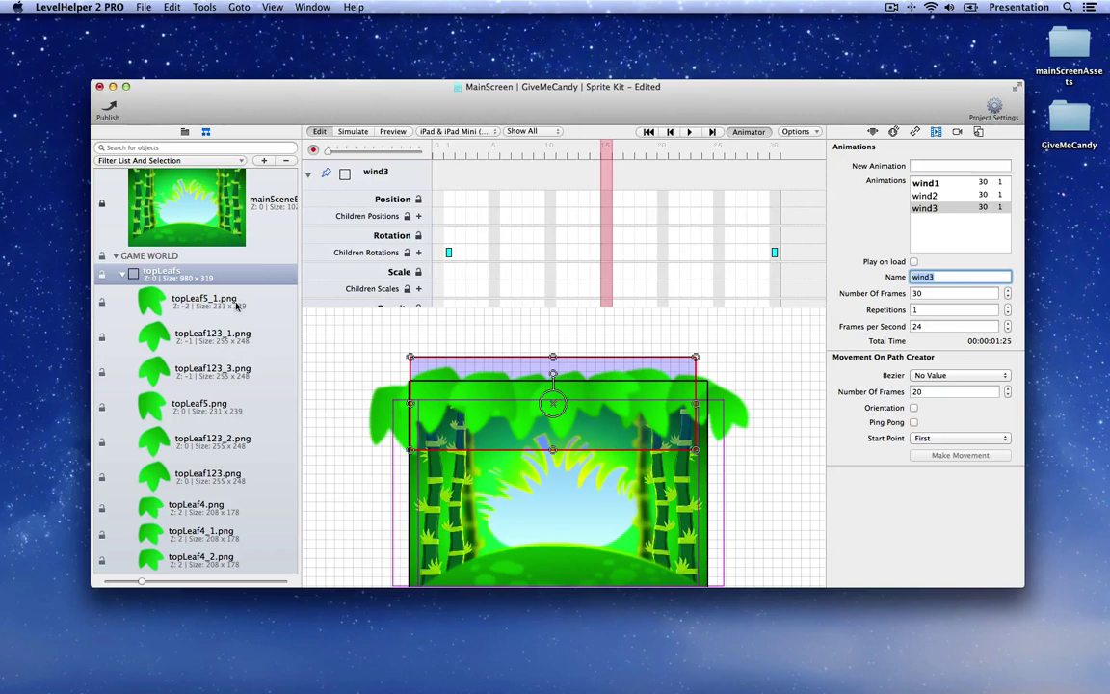
# Step: Rotate the topLeaf123_3 and topLeaf123_1 leaves toward a more upright angle
pyautogui.click(191, 303)
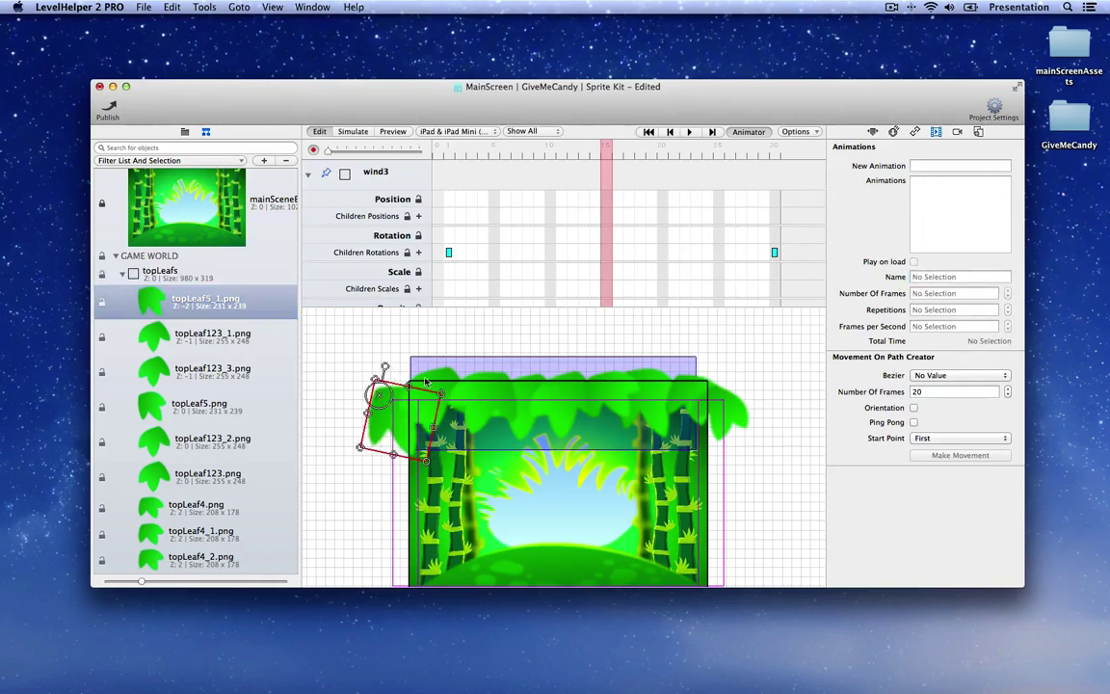
pyautogui.click(400, 368)
pyautogui.moveTo(450, 347); pyautogui.dragTo(448, 347)
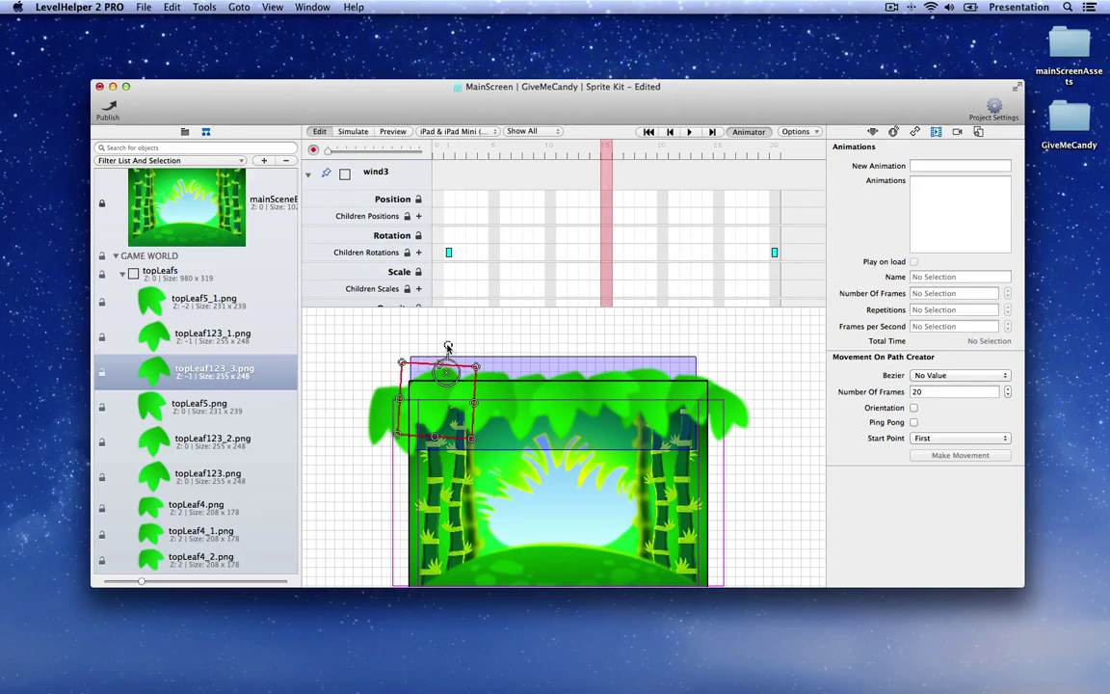
pyautogui.click(483, 390)
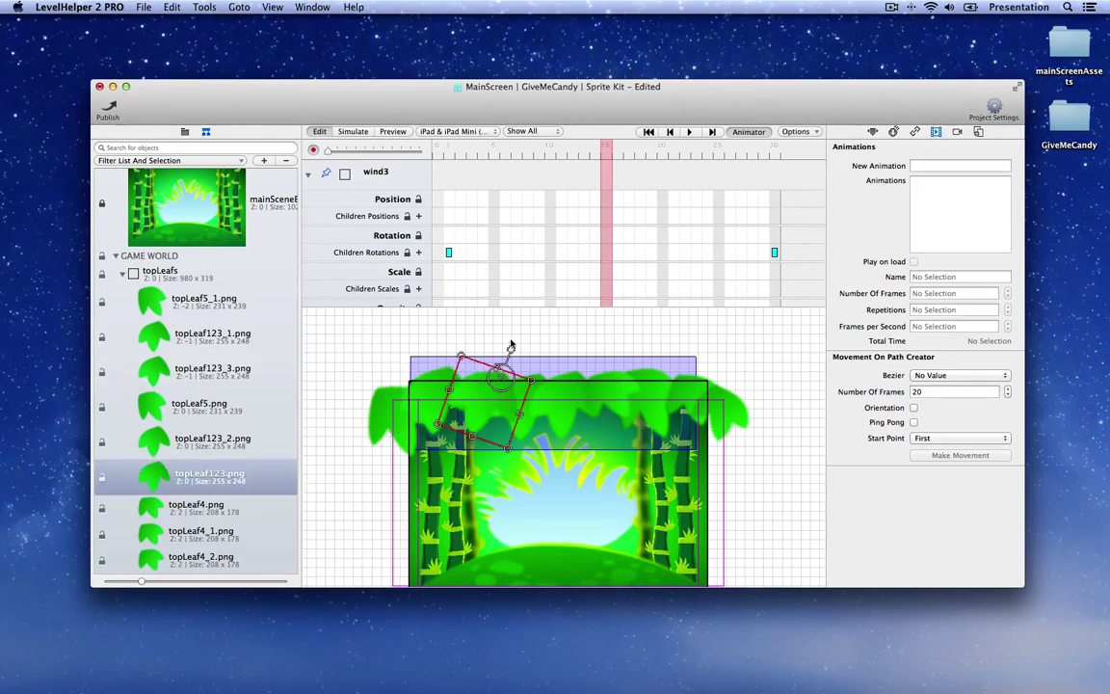
pyautogui.click(553, 367)
pyautogui.click(503, 356)
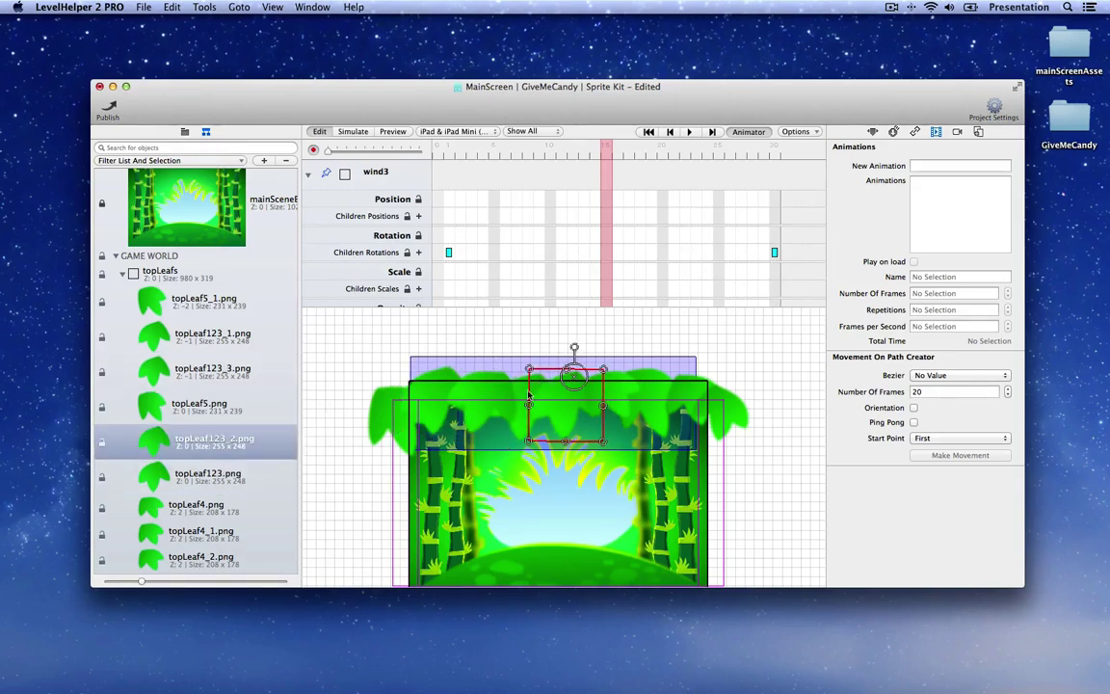
pyautogui.moveTo(540, 353); pyautogui.dragTo(539, 351)
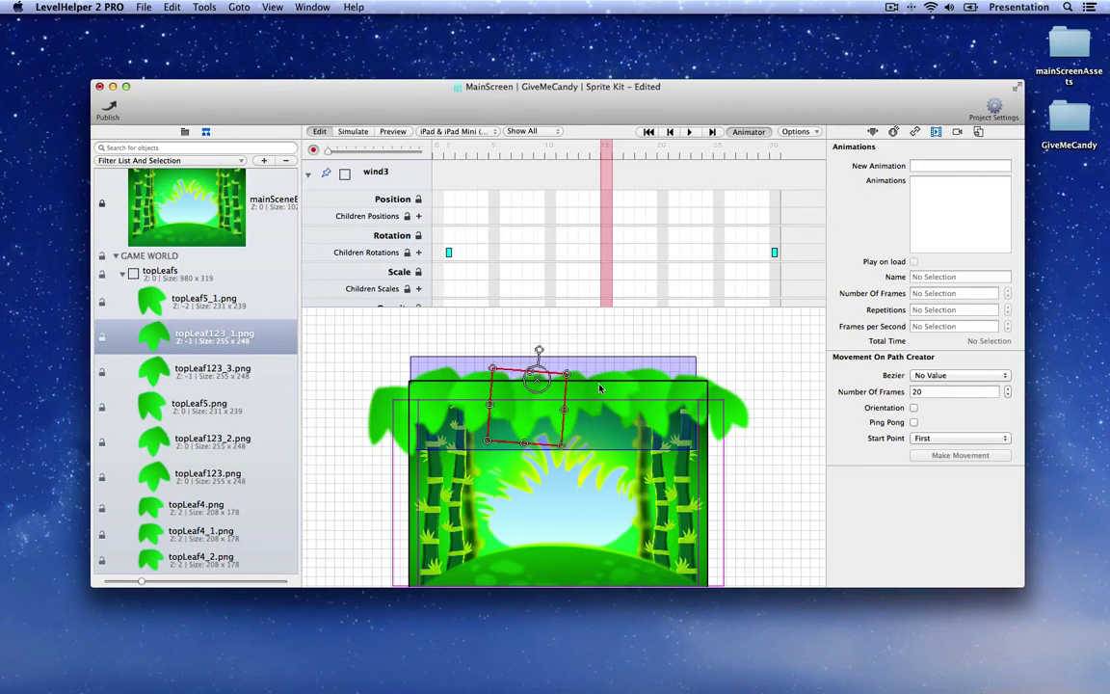
# Step: Add a Children Rotations keyframe at frame 15, preview the swing, and stop recording
pyautogui.click(626, 354)
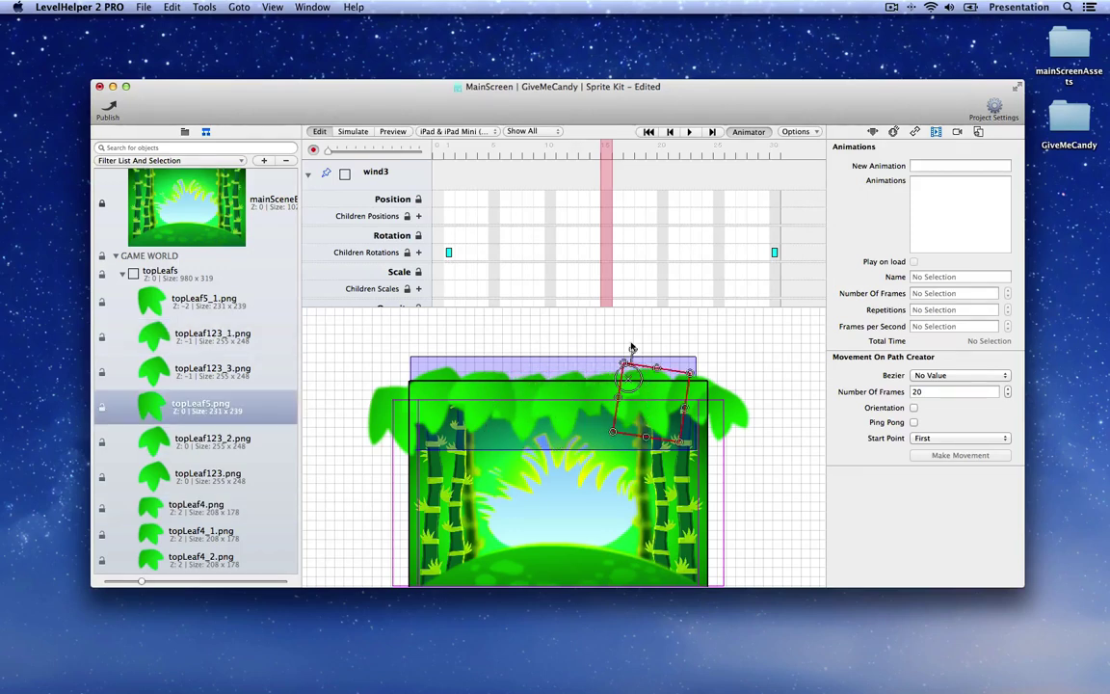
pyautogui.click(687, 355)
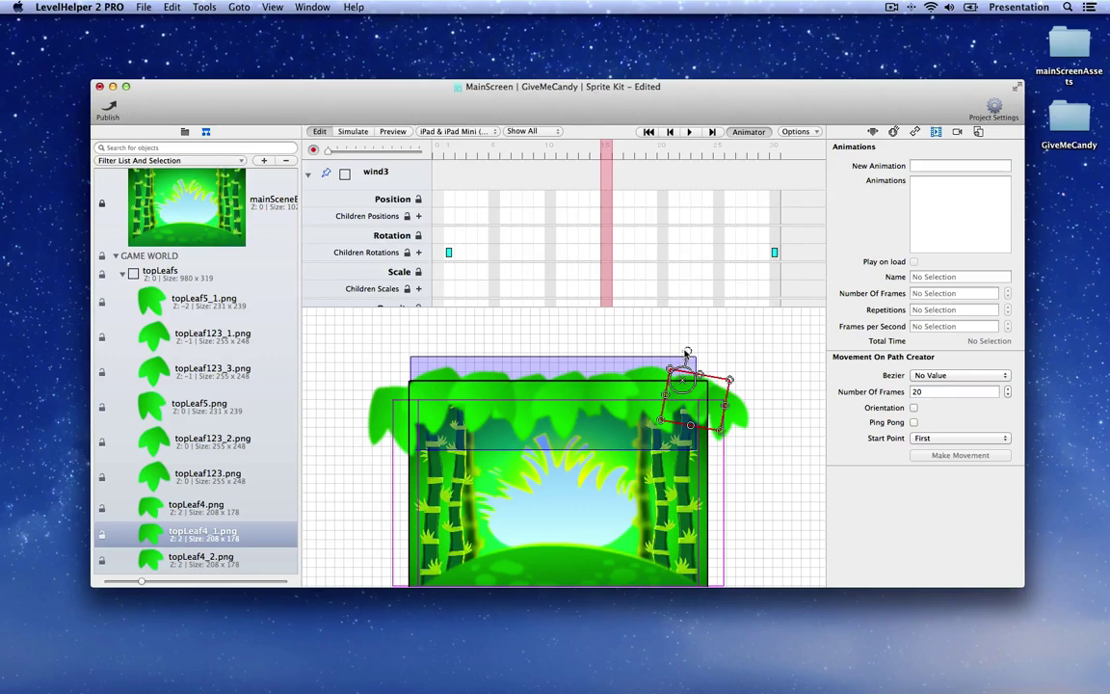
pyautogui.click(723, 376)
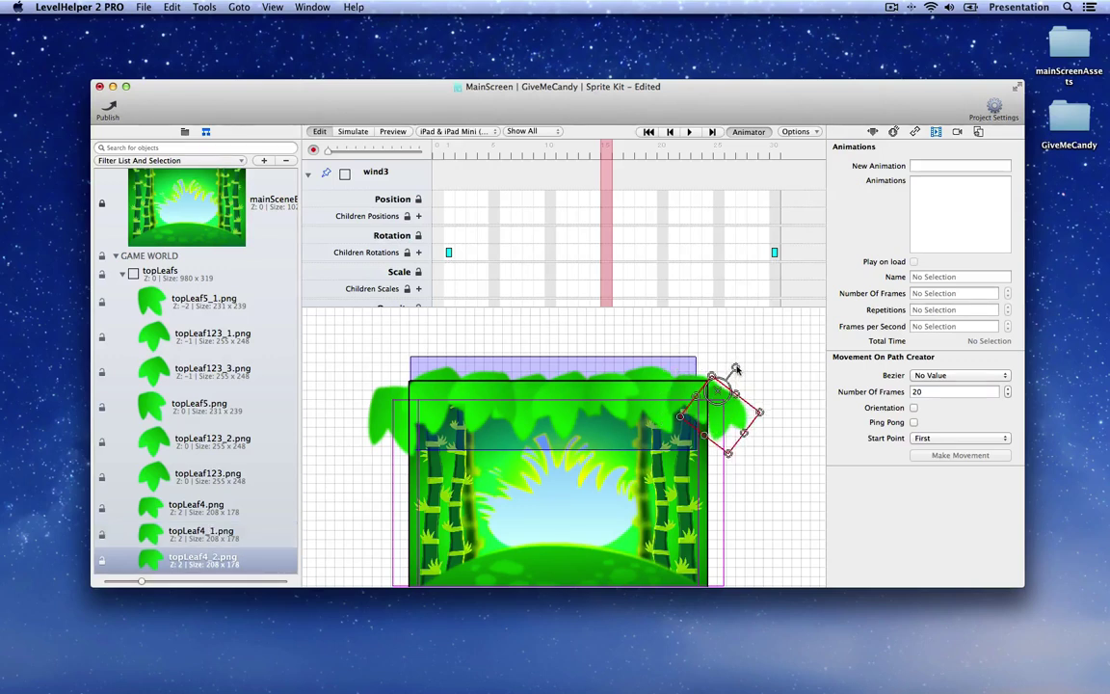
pyautogui.click(606, 252)
pyautogui.moveTo(608, 155); pyautogui.dragTo(410, 171)
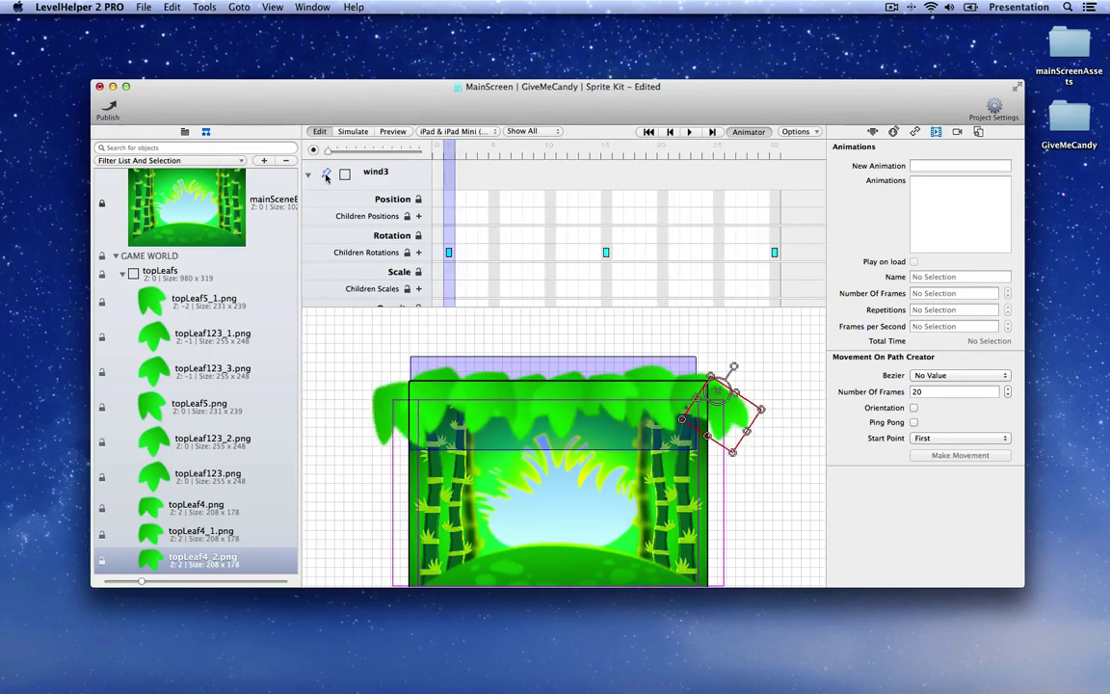
pyautogui.click(291, 159)
pyautogui.click(525, 363)
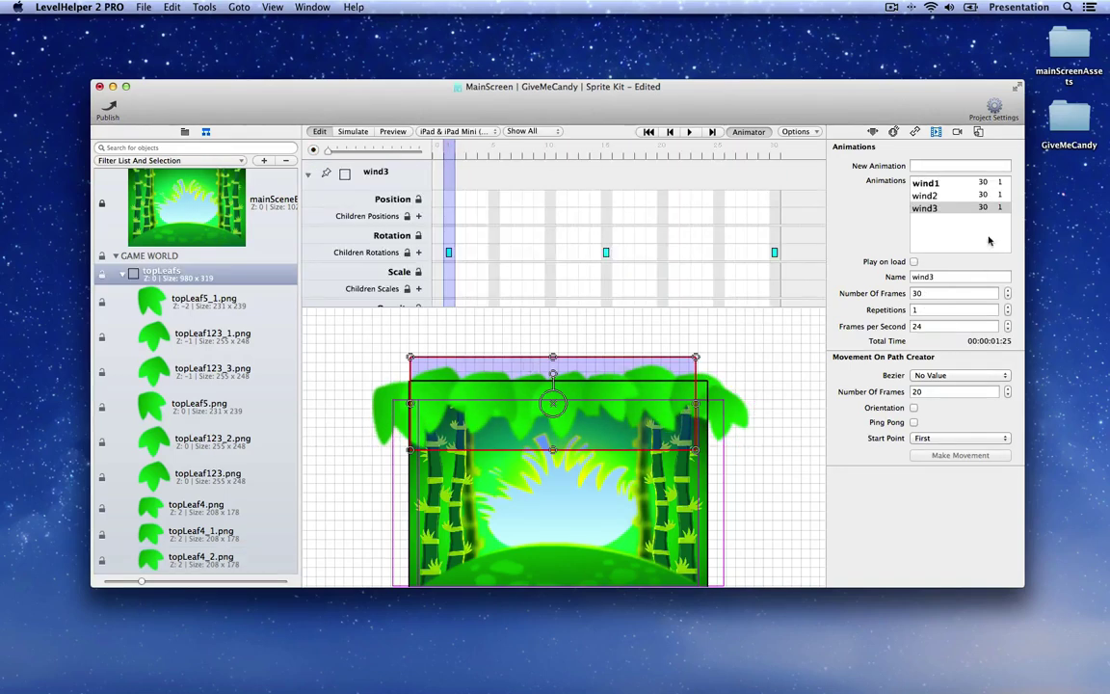
# Step: Review the wind1, wind2 and wind3 animations, clear selections, and save MainScreen
pyautogui.click(955, 227)
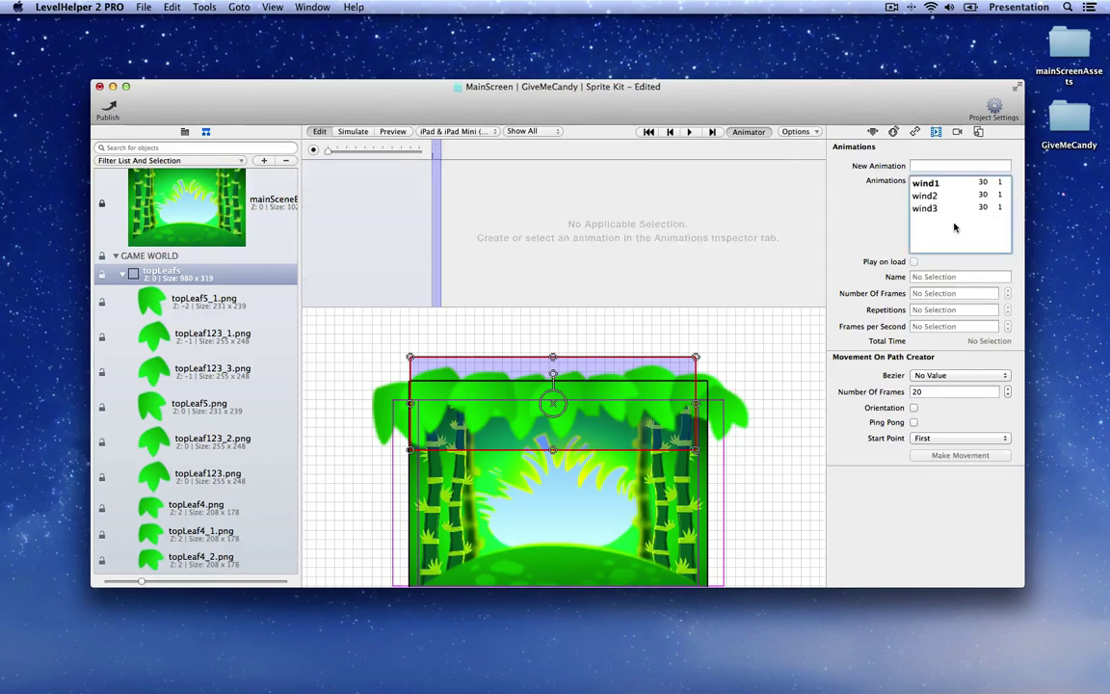
pyautogui.press('super+a')
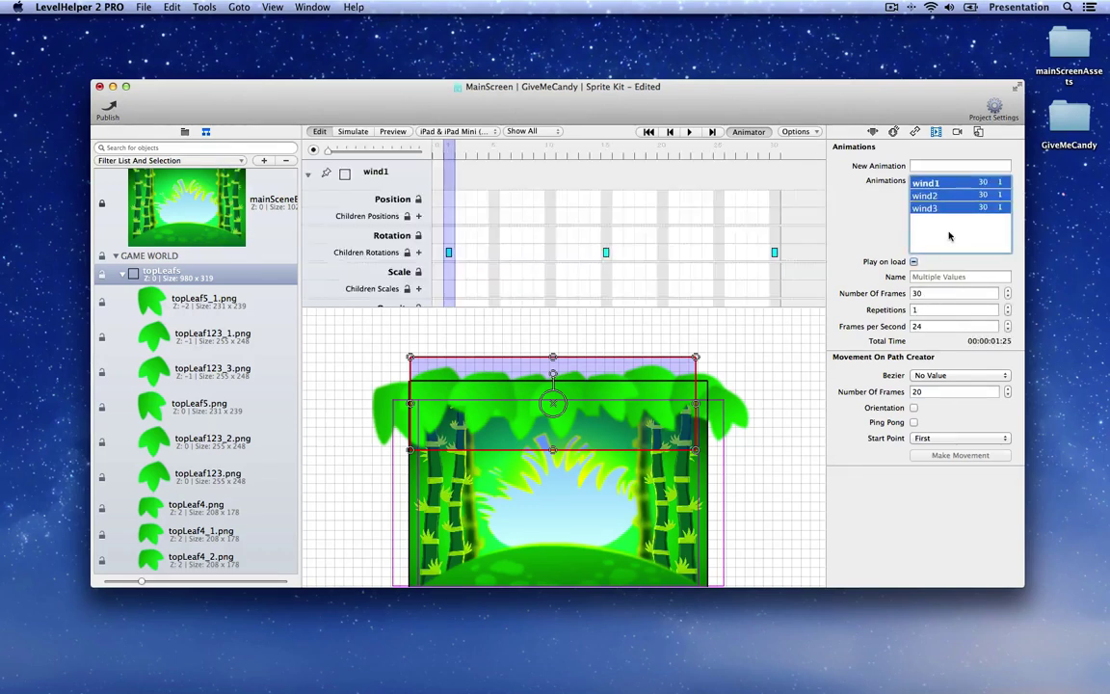
pyautogui.click(947, 237)
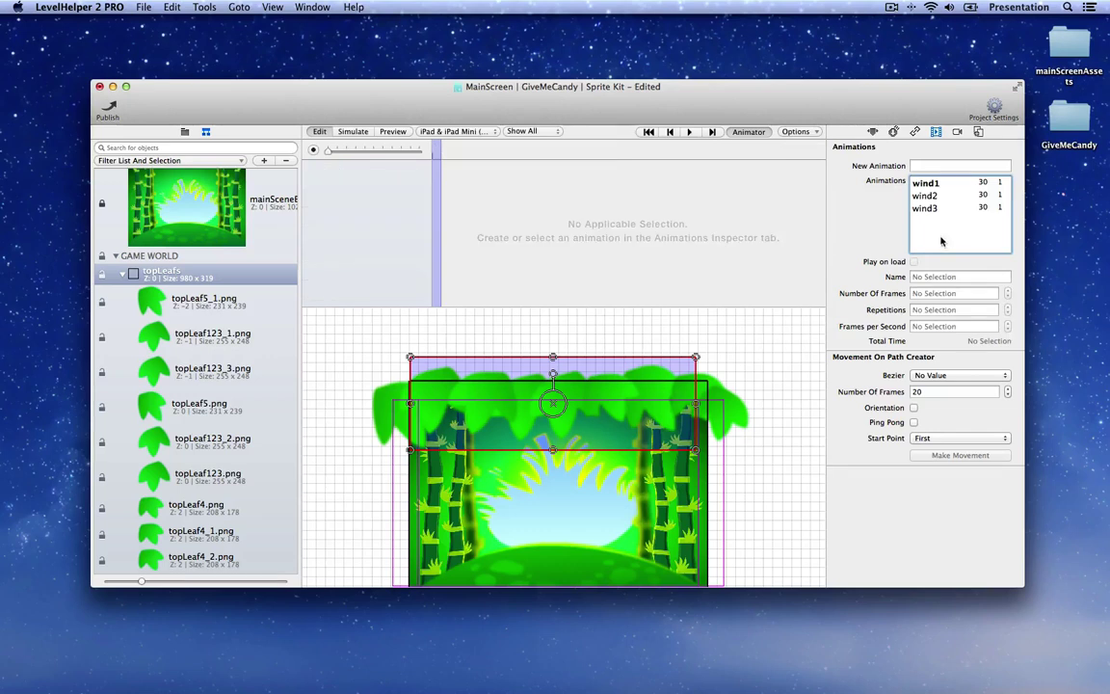
pyautogui.click(767, 348)
pyautogui.press('super+s')
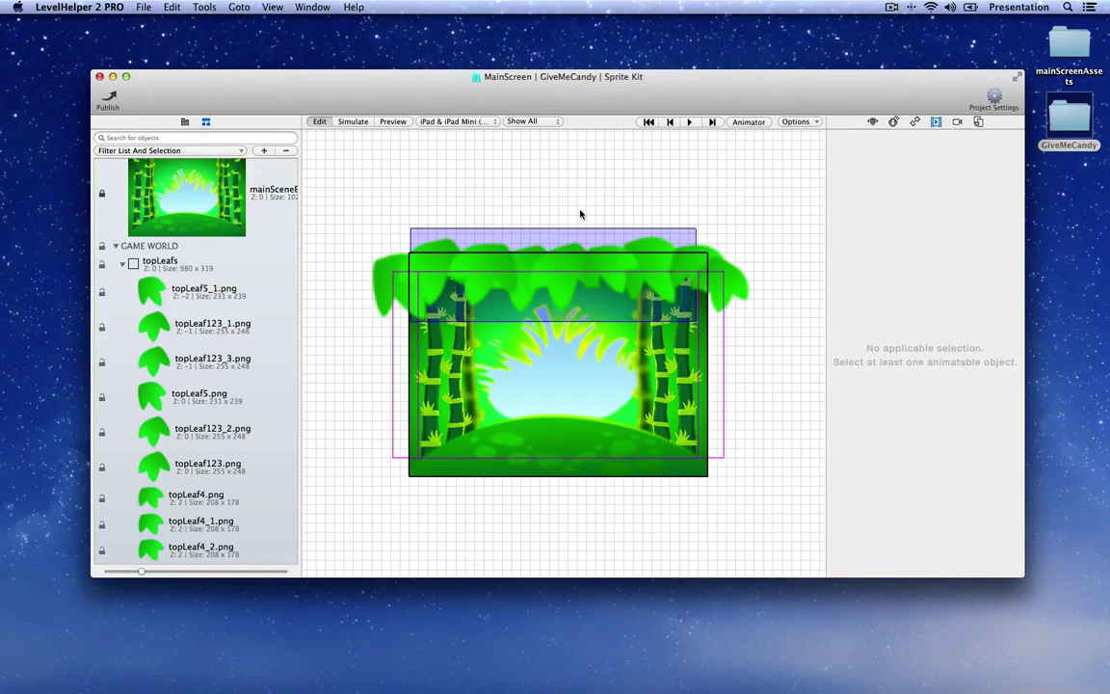
# Step: Create a publishedResources destination folder, publish the scene there, and dismiss the trial notice
pyautogui.click(112, 97)
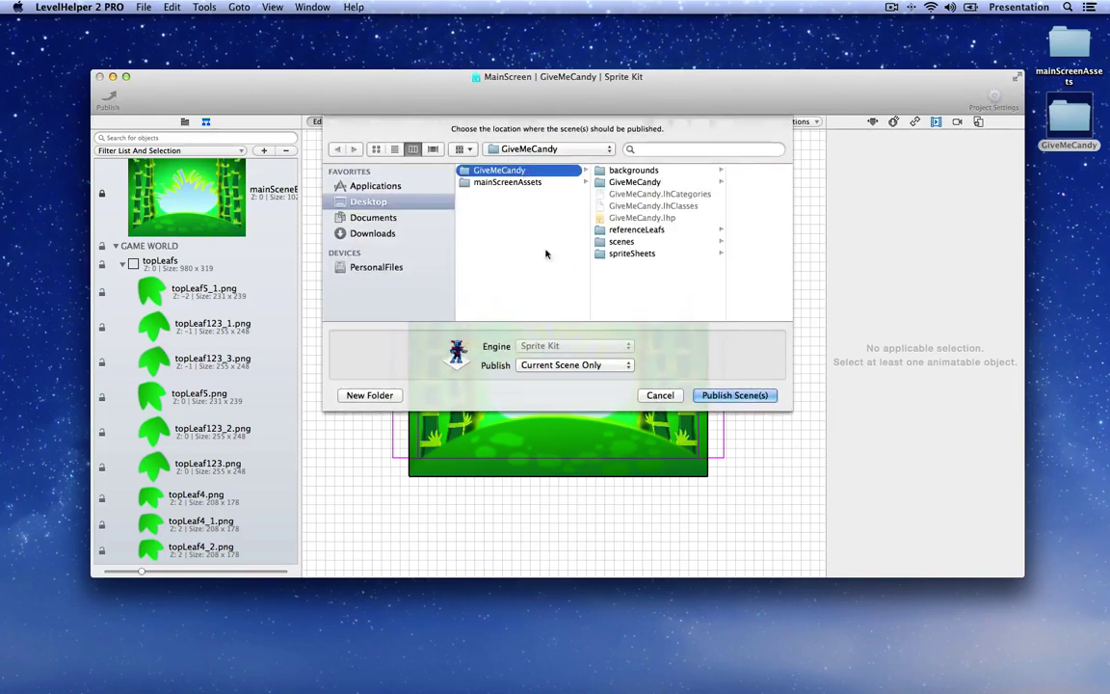
pyautogui.click(366, 395)
pyautogui.write('p')
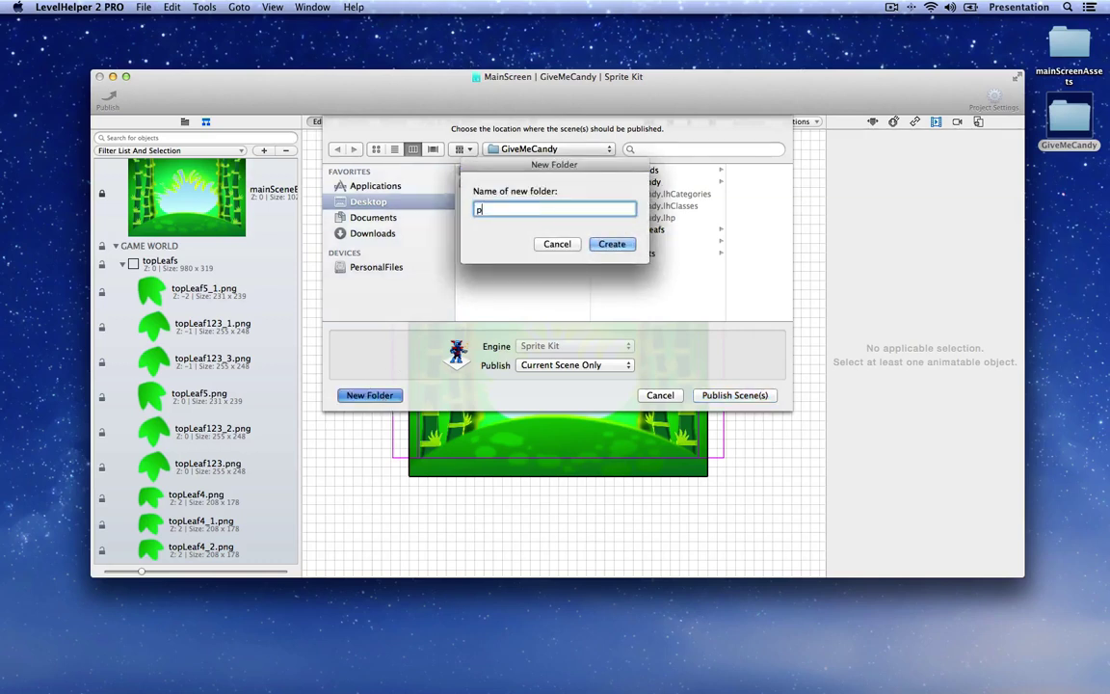
pyautogui.write('ublishedResources')
pyautogui.press('Return')
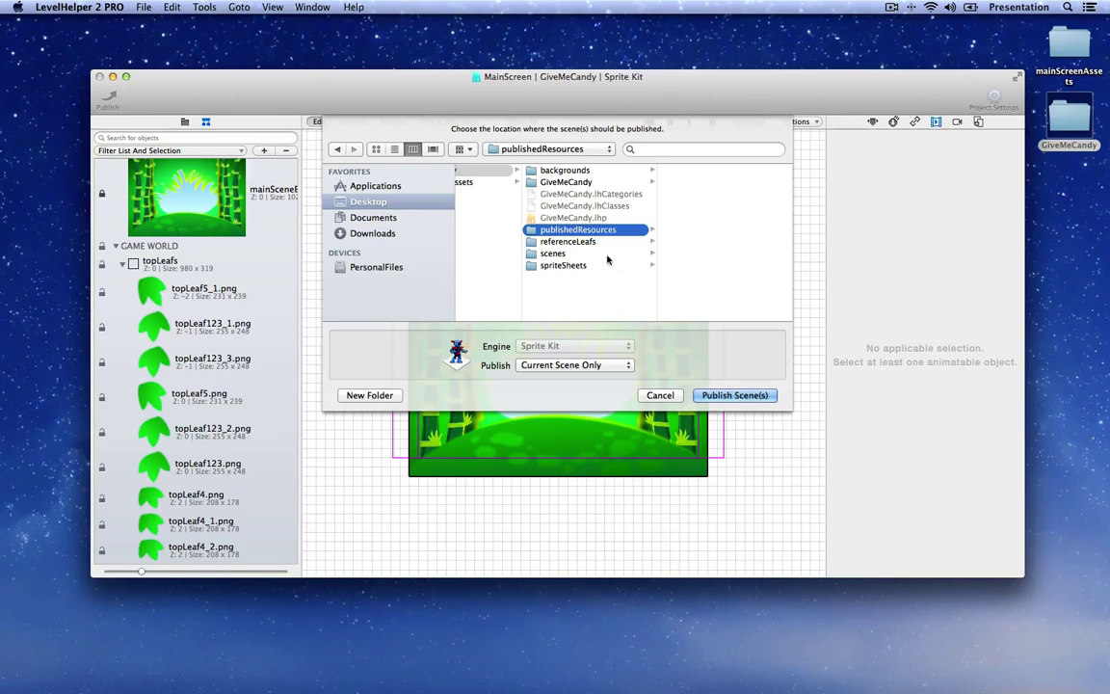
pyautogui.click(764, 396)
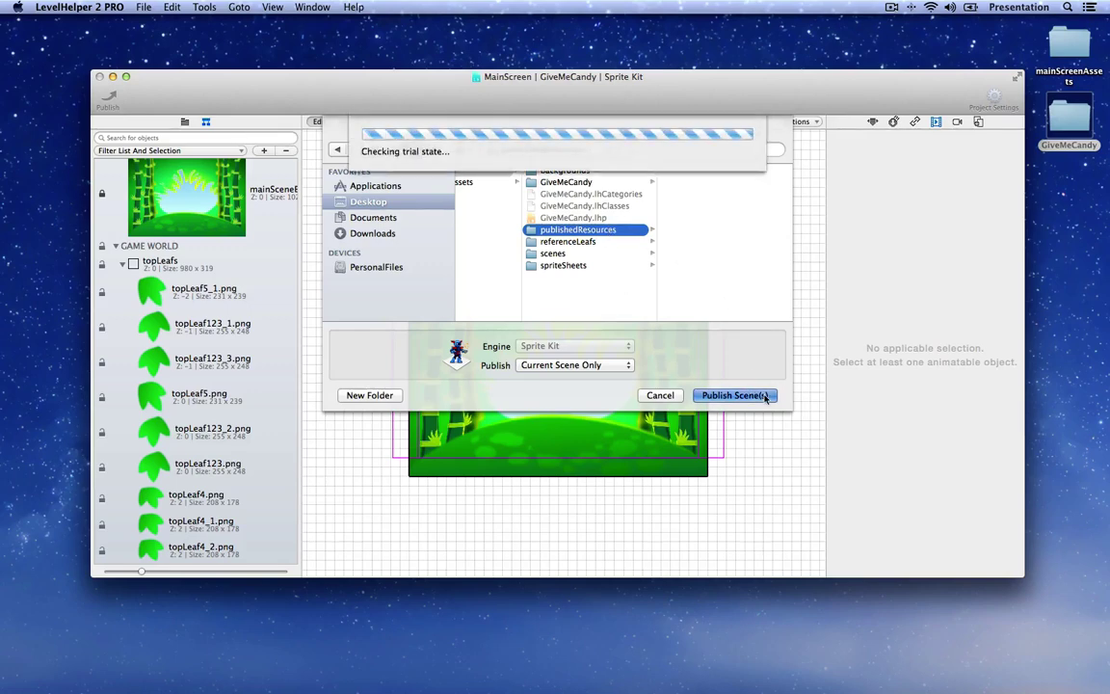
pyautogui.click(651, 298)
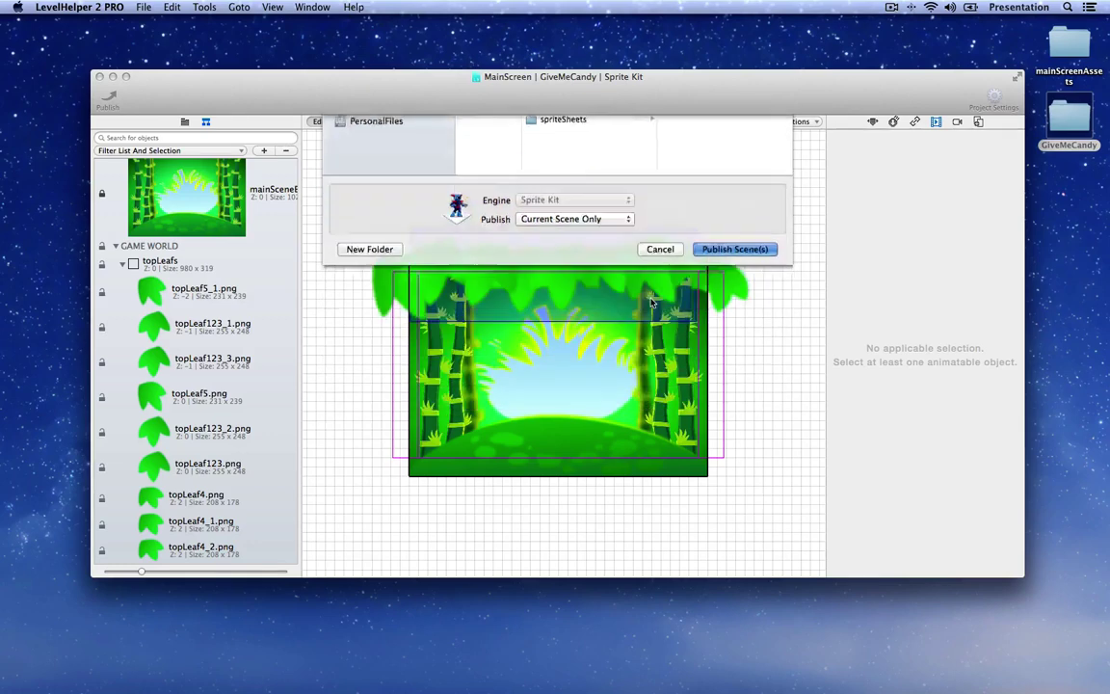
# Step: Open the GiveMeCandy folder and inspect the published MainScreen files in publishedResources
pyautogui.doubleClick(1074, 122)
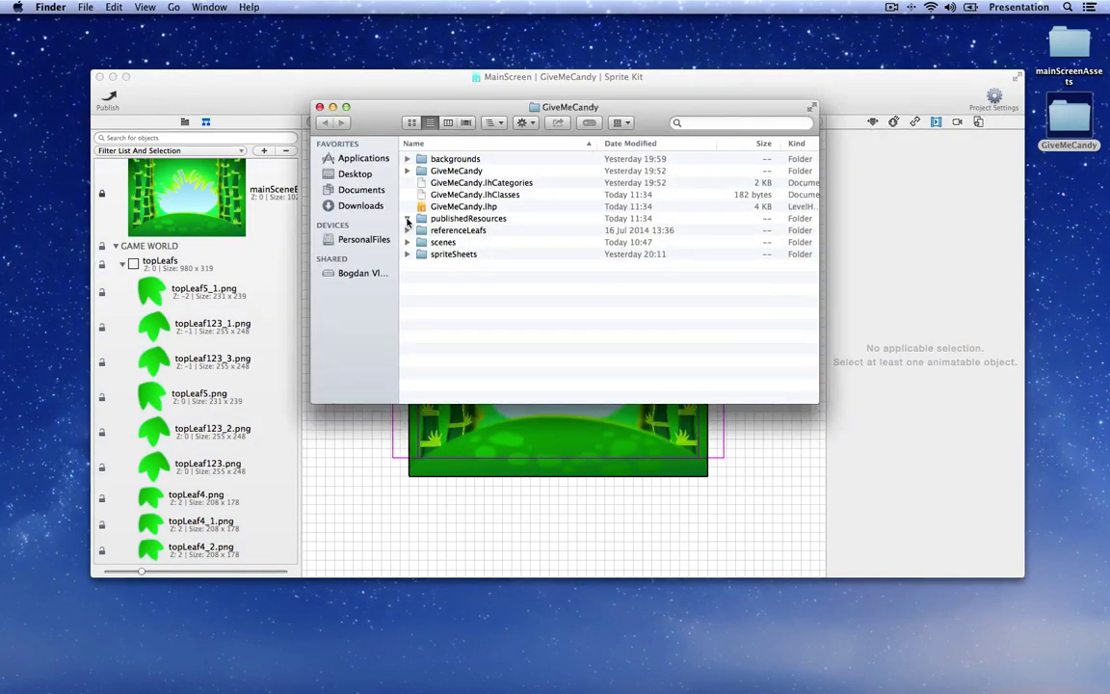
pyautogui.click(407, 220)
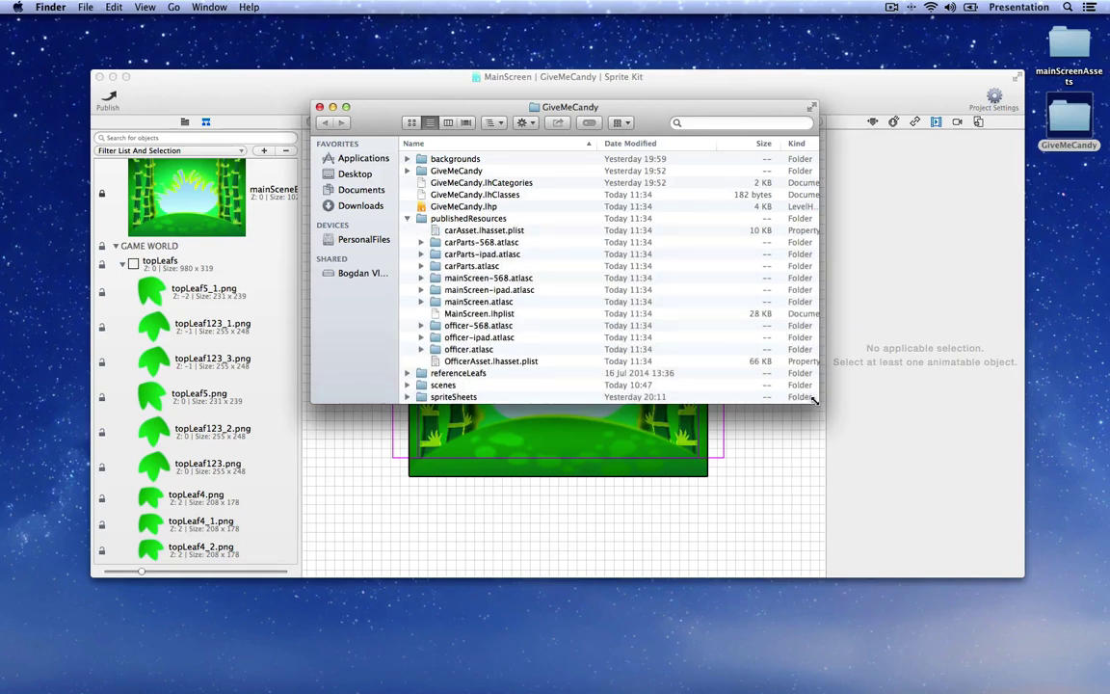
pyautogui.moveTo(814, 401); pyautogui.dragTo(822, 512)
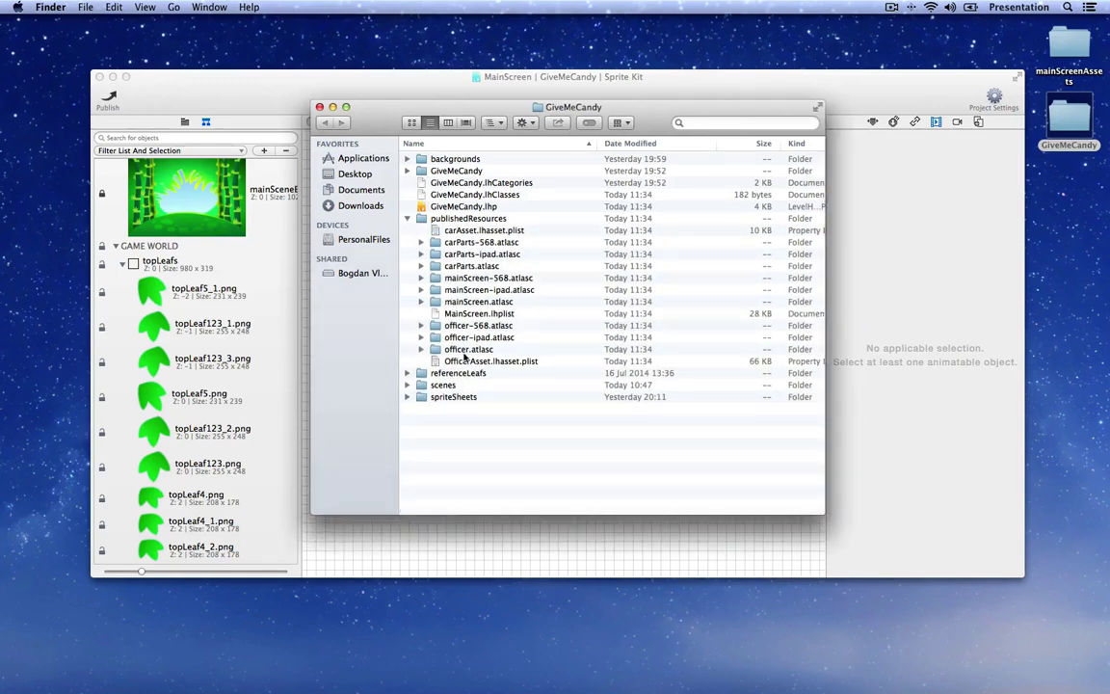
pyautogui.click(469, 314)
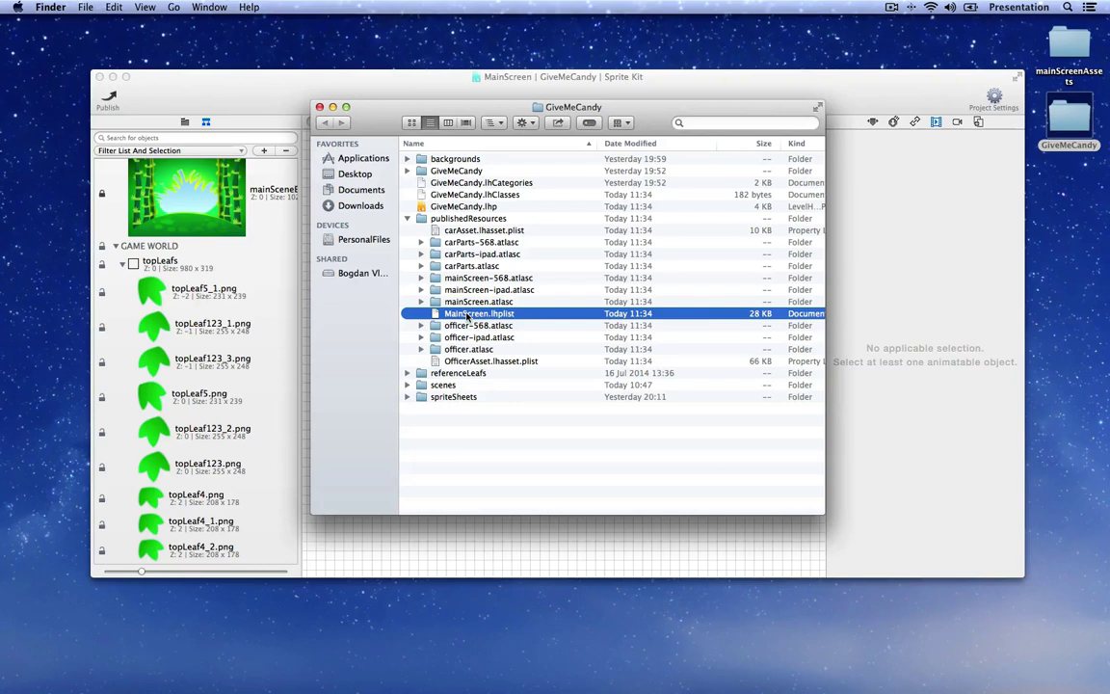
pyautogui.keyDown('shift'); pyautogui.click(431, 278); pyautogui.keyUp('shift')
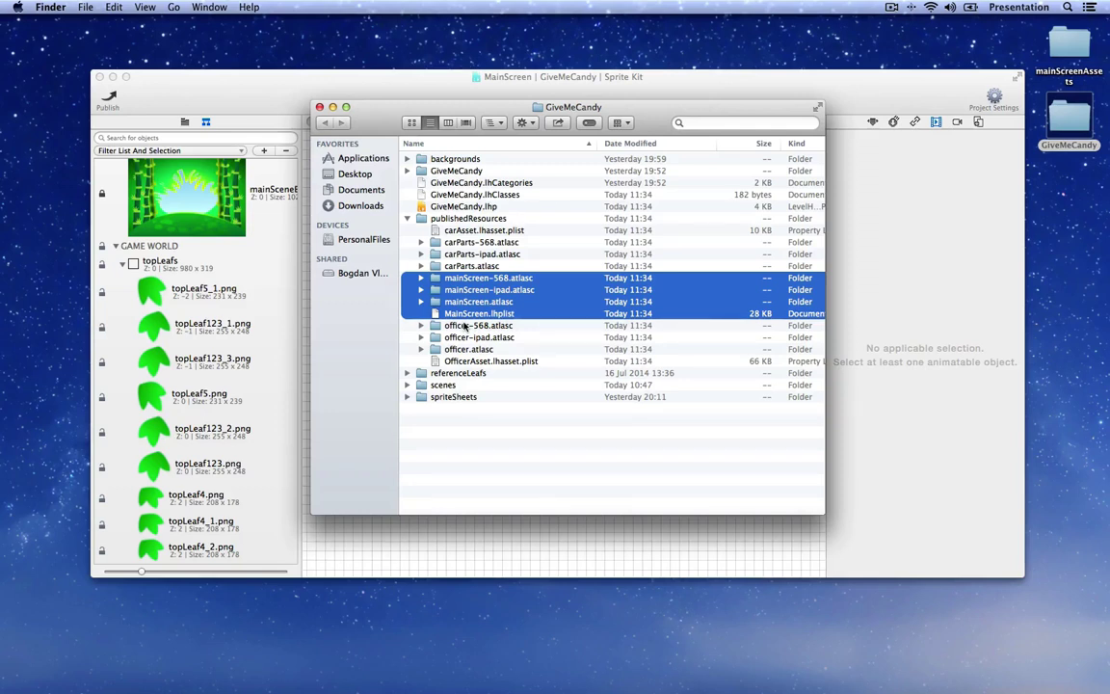
# Step: Expand the GiveMeCandy subfolder and select GiveMeCandy.xcodeproj
pyautogui.click(406, 218)
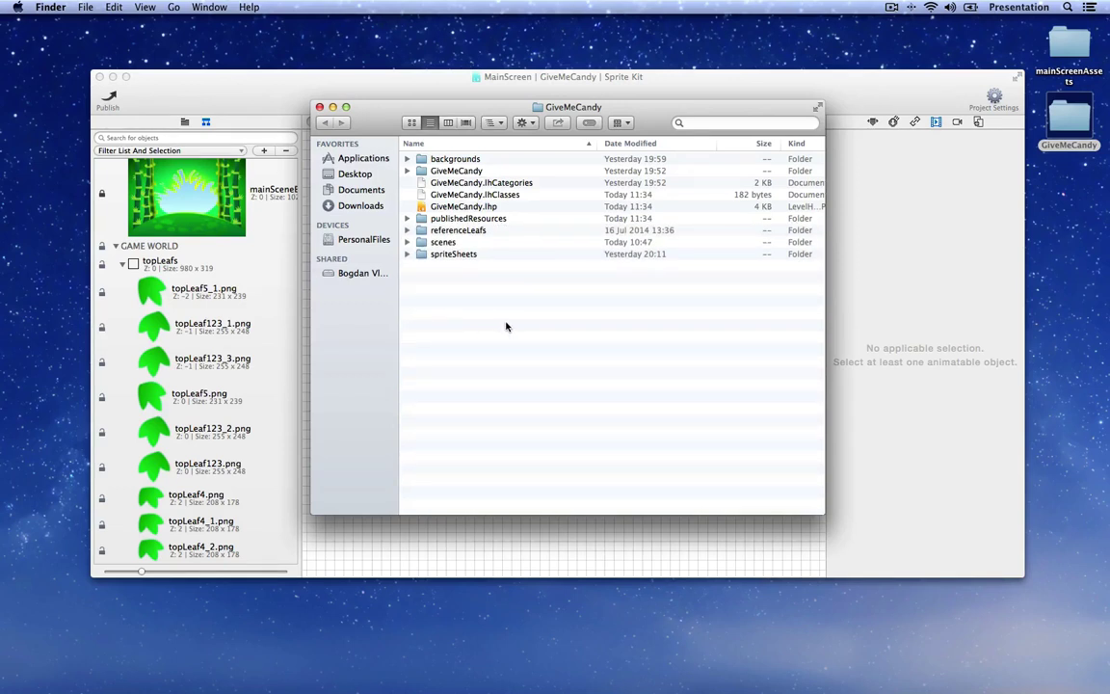
pyautogui.click(407, 172)
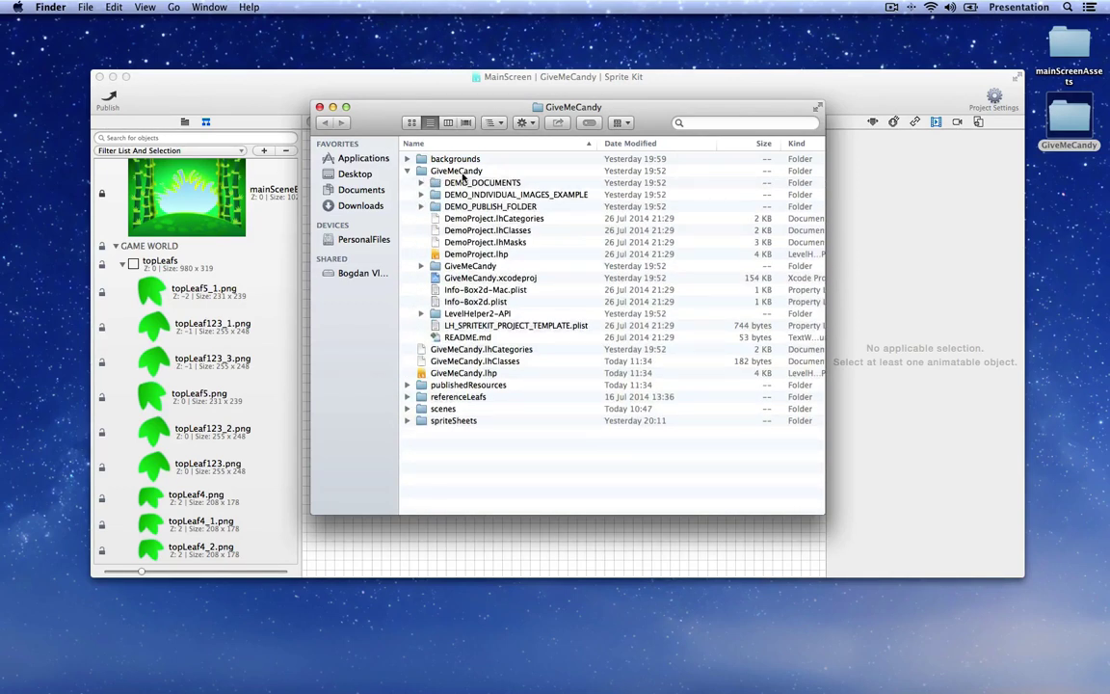
pyautogui.click(480, 279)
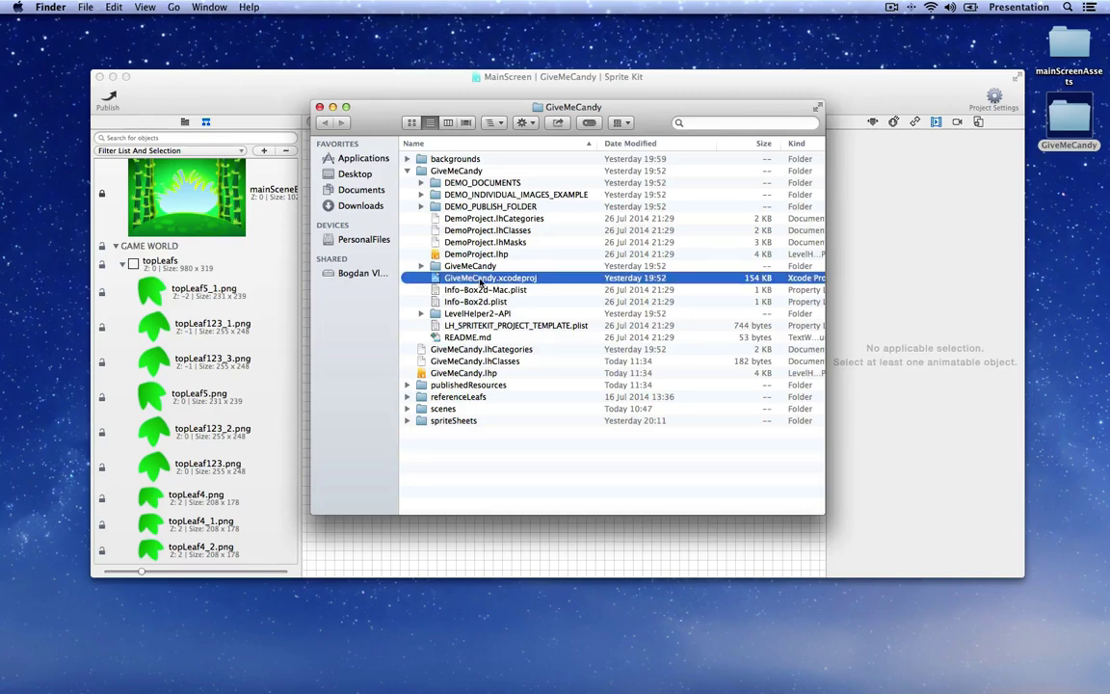
# Step: Open GiveMeCandy.xcodeproj and add publishedResources for the MacOS and iOS targets
pyautogui.doubleClick(491, 279)
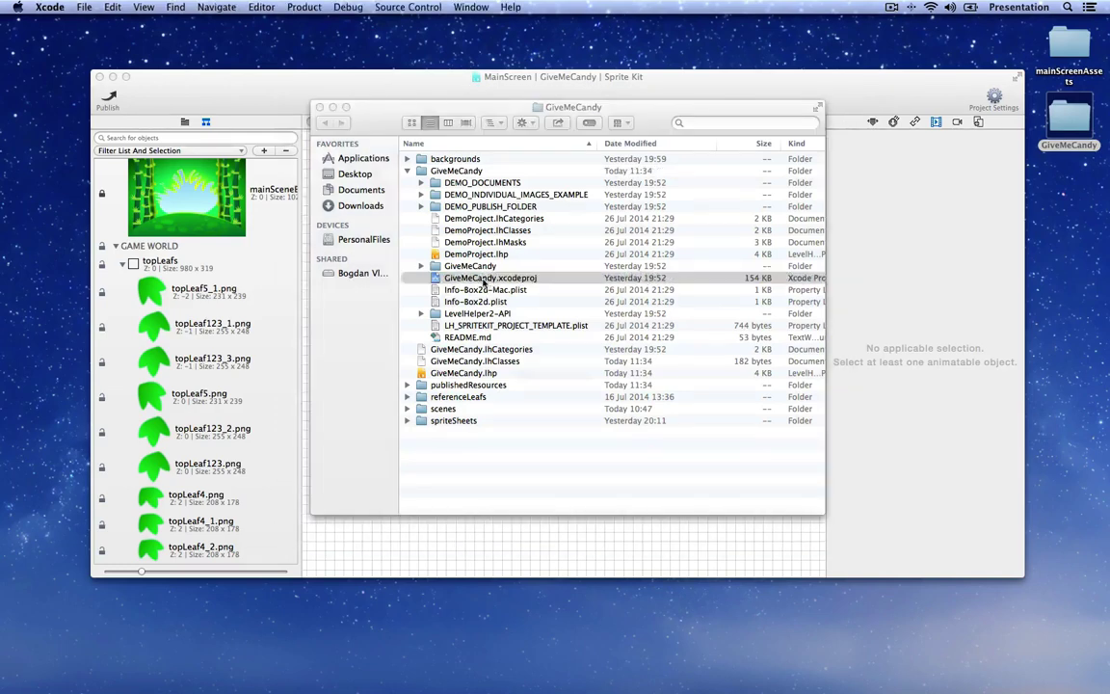
pyautogui.moveTo(375, 58); pyautogui.dragTo(377, 44)
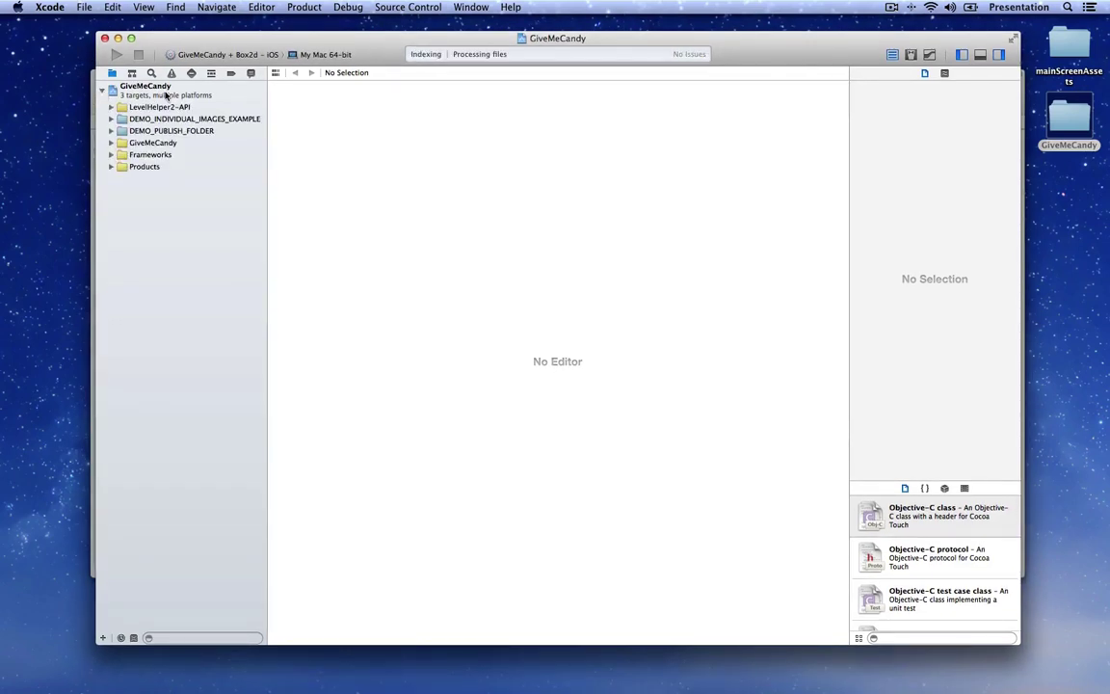
pyautogui.rightClick(151, 96)
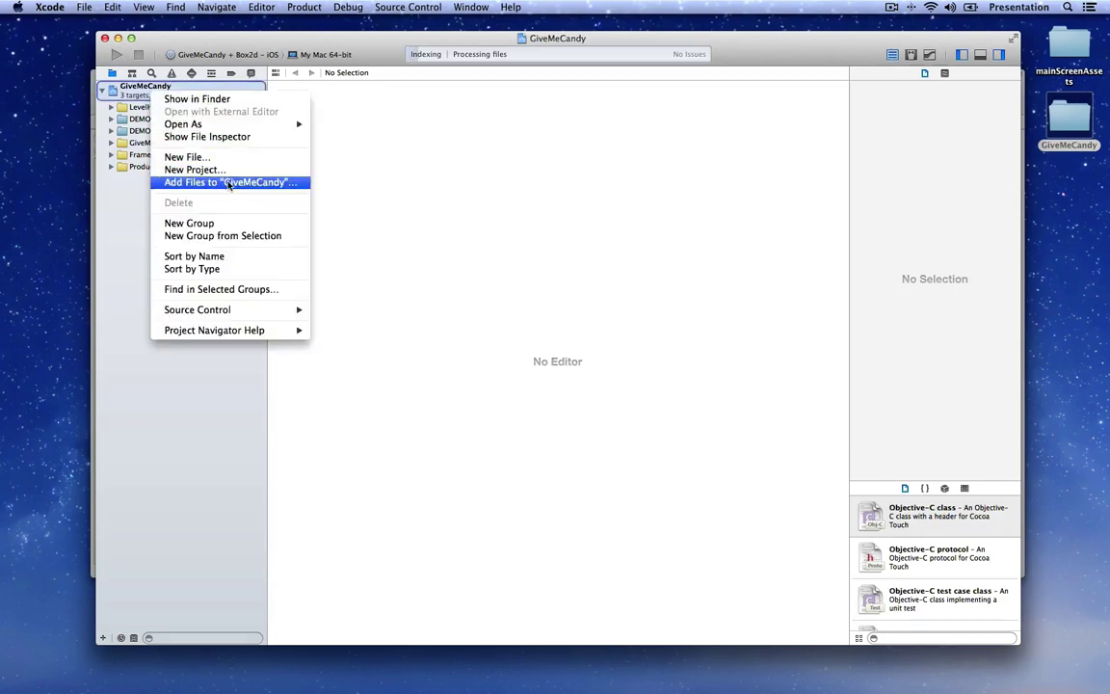
pyautogui.click(270, 183)
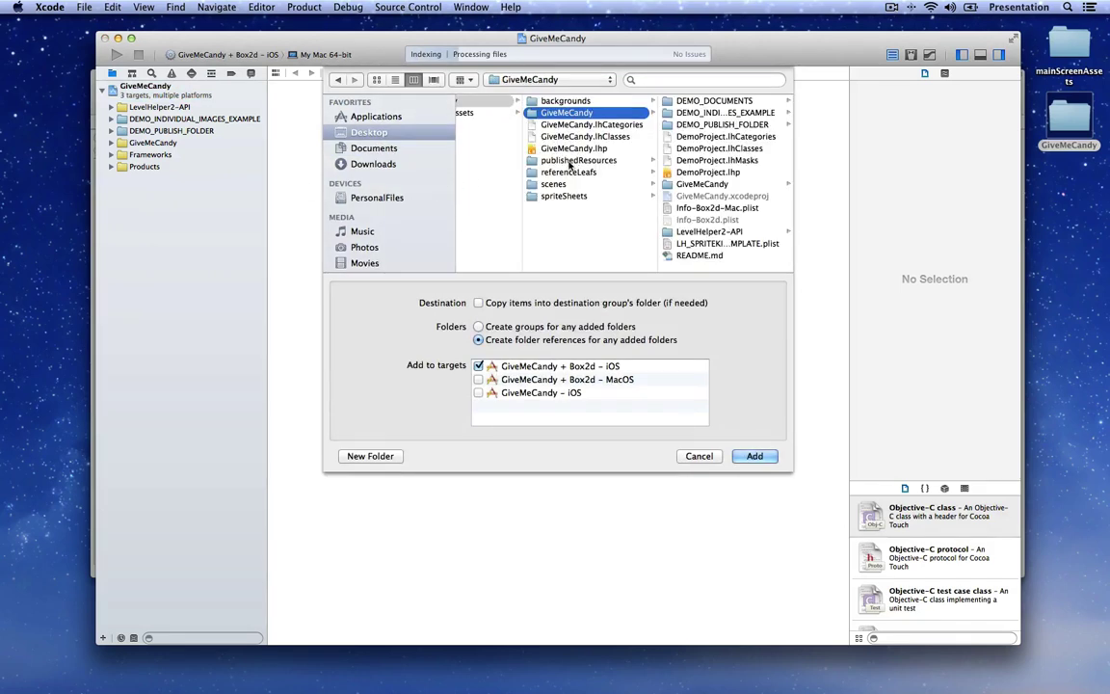
pyautogui.click(575, 160)
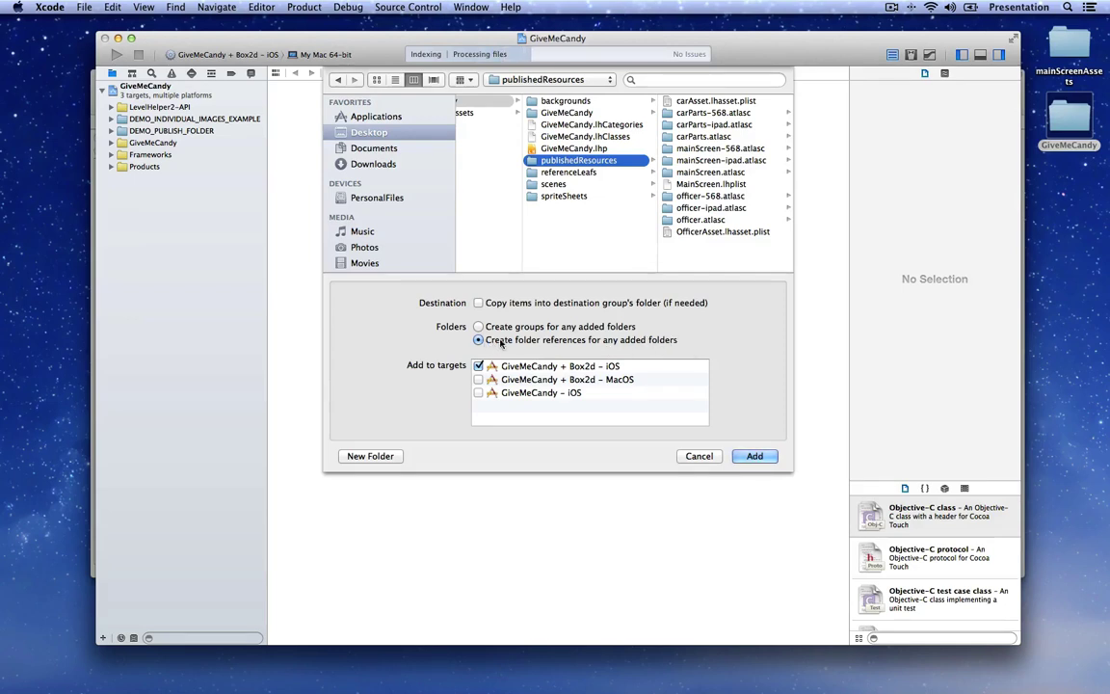
pyautogui.click(478, 379)
pyautogui.click(478, 392)
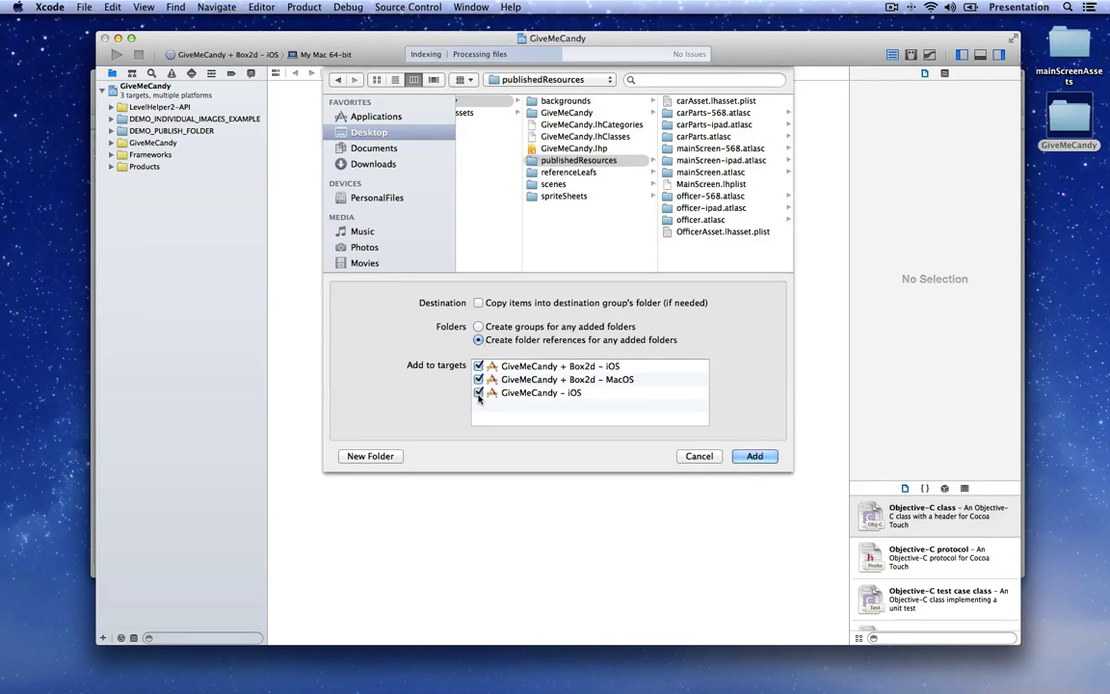
pyautogui.click(762, 460)
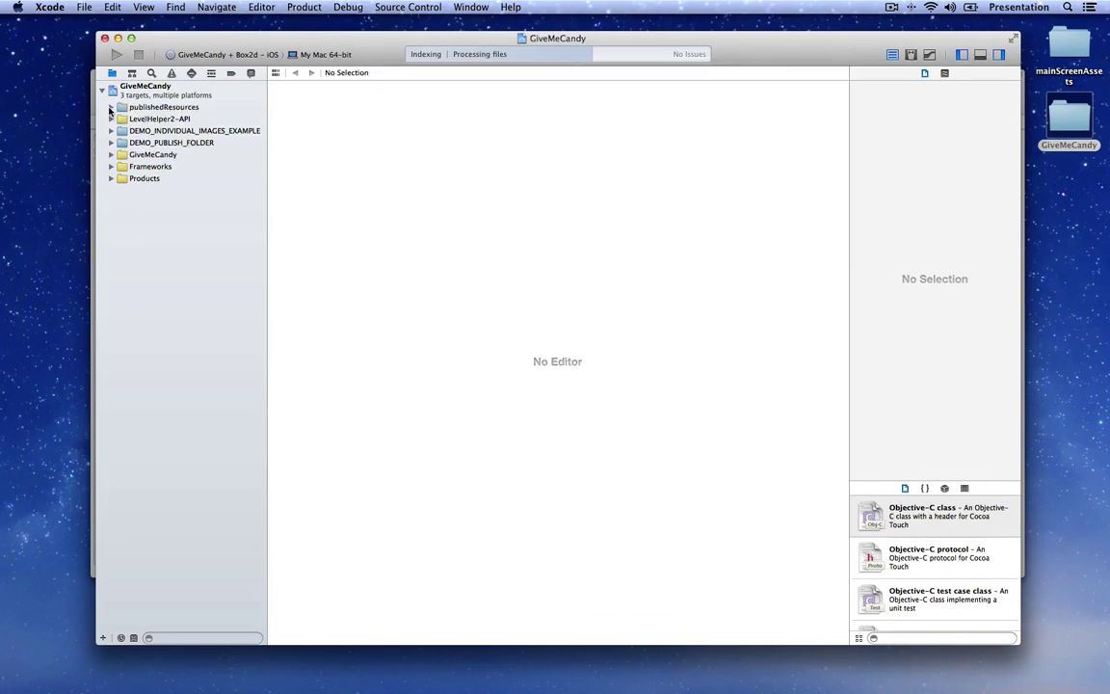
# Step: Expand publishedResources in the Project Navigator to check its published files
pyautogui.click(110, 107)
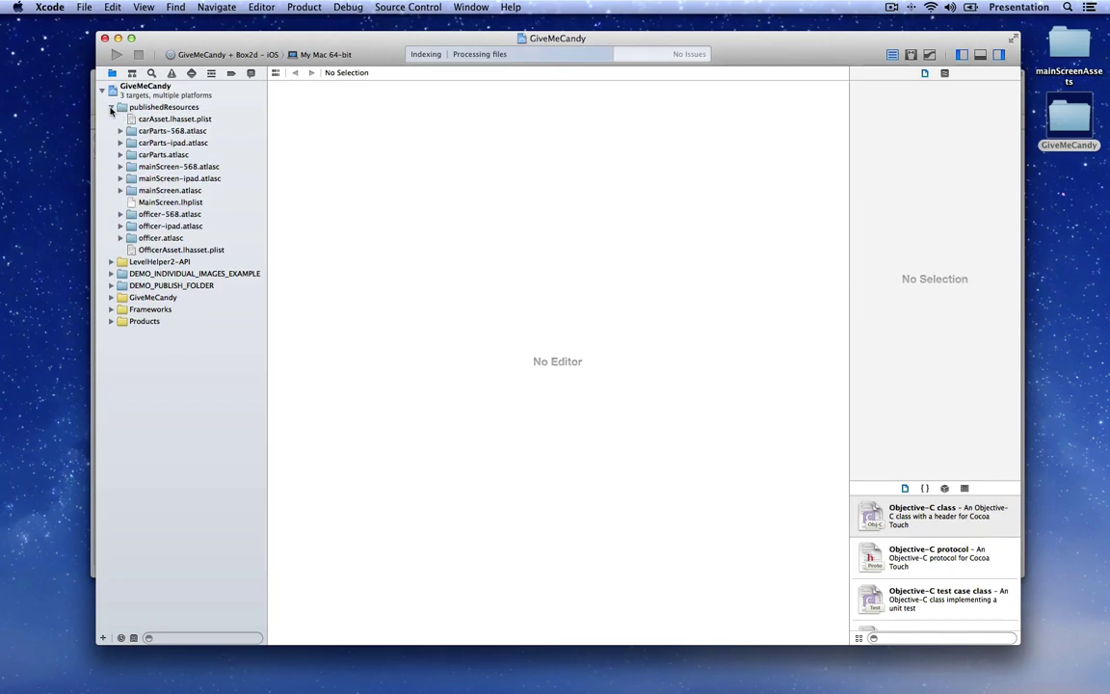
pyautogui.click(111, 108)
pyautogui.click(111, 108)
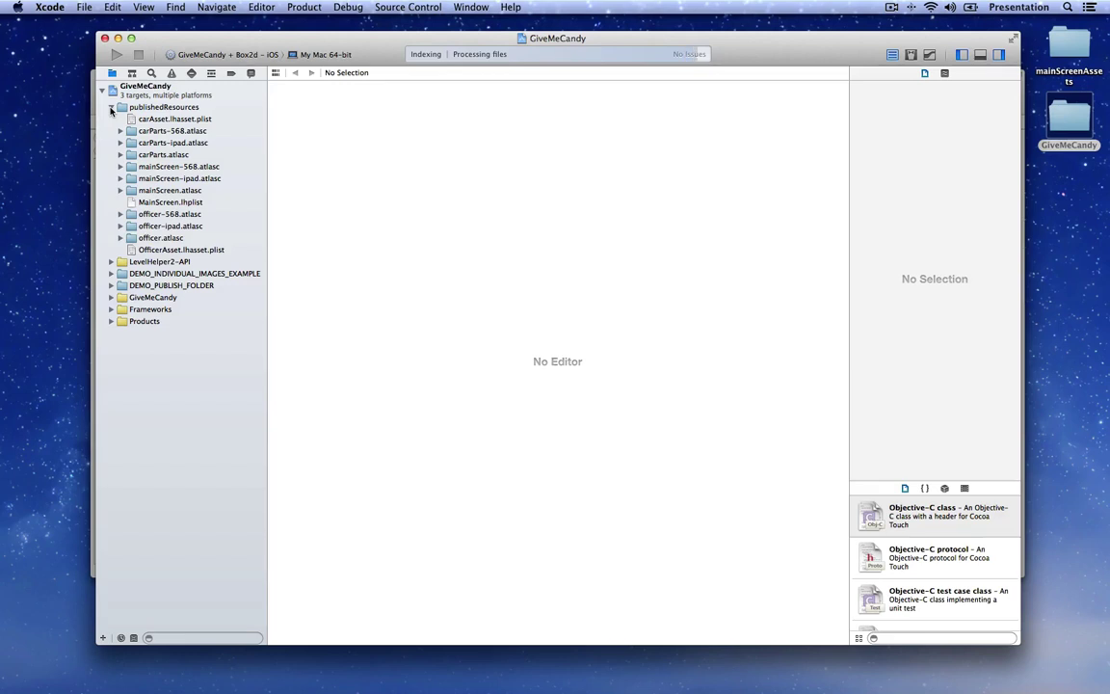
pyautogui.click(111, 108)
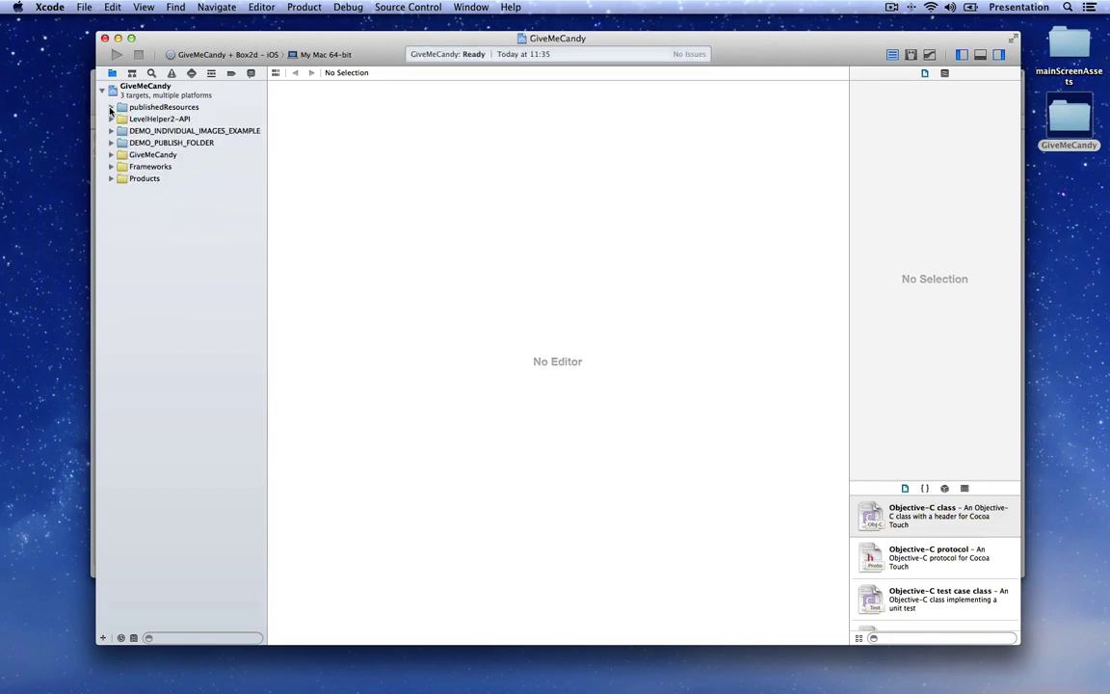
# Step: Through Add Files to "GiveMeCandy", choose the backgrounds folder and confirm with all targets checked
pyautogui.rightClick(140, 90)
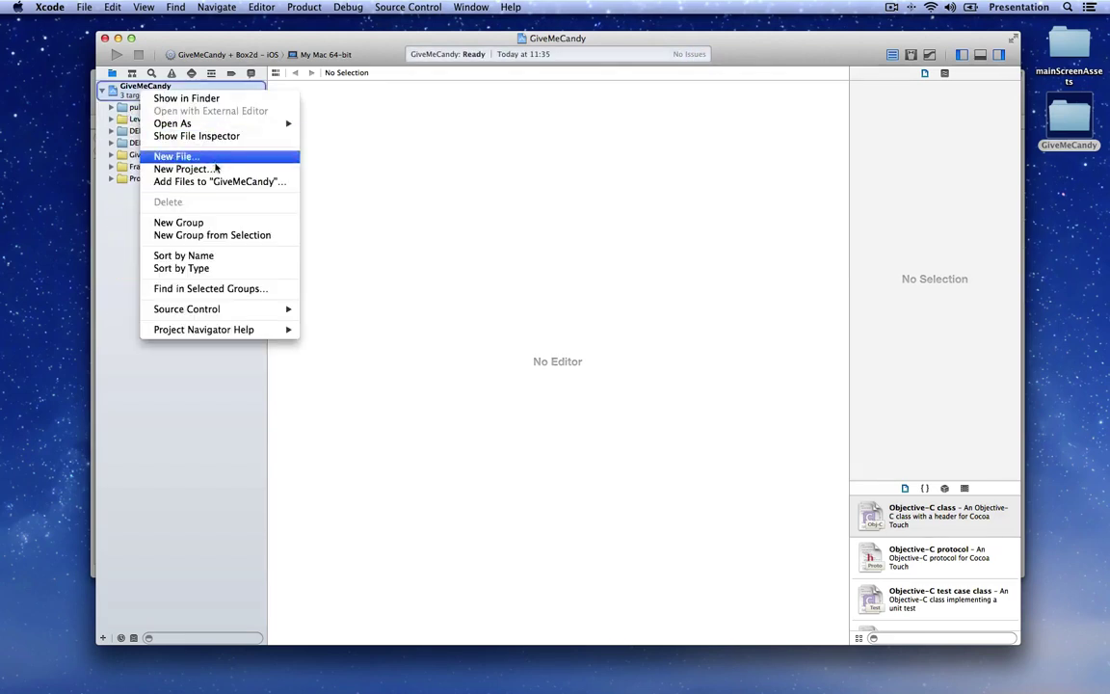
pyautogui.click(287, 184)
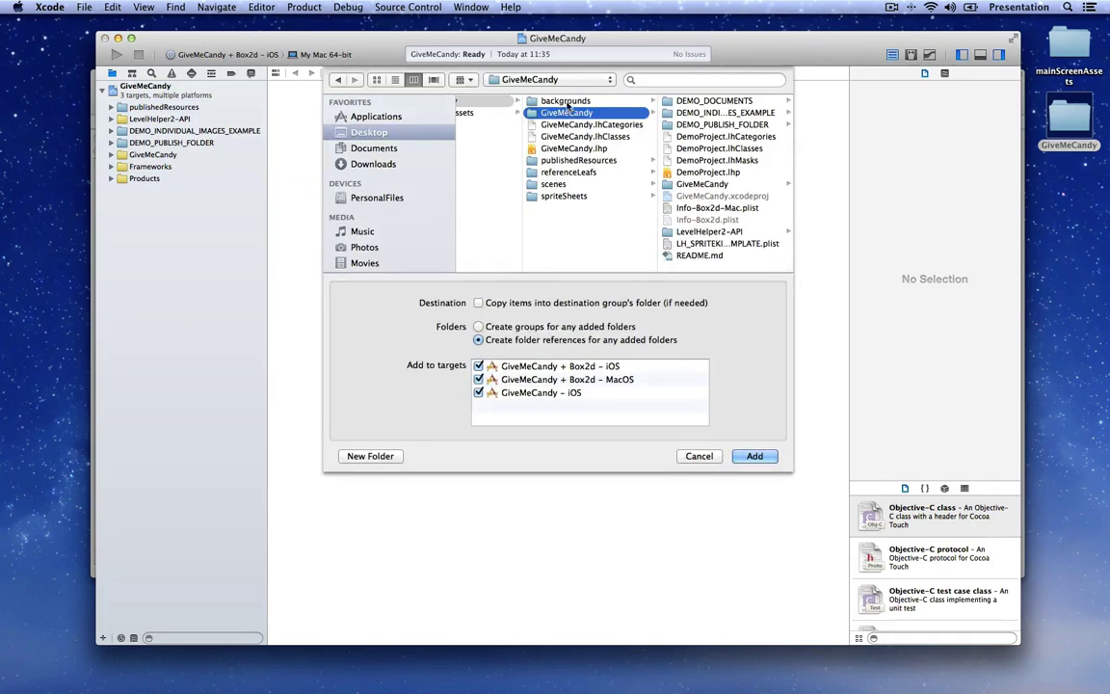
pyautogui.click(578, 101)
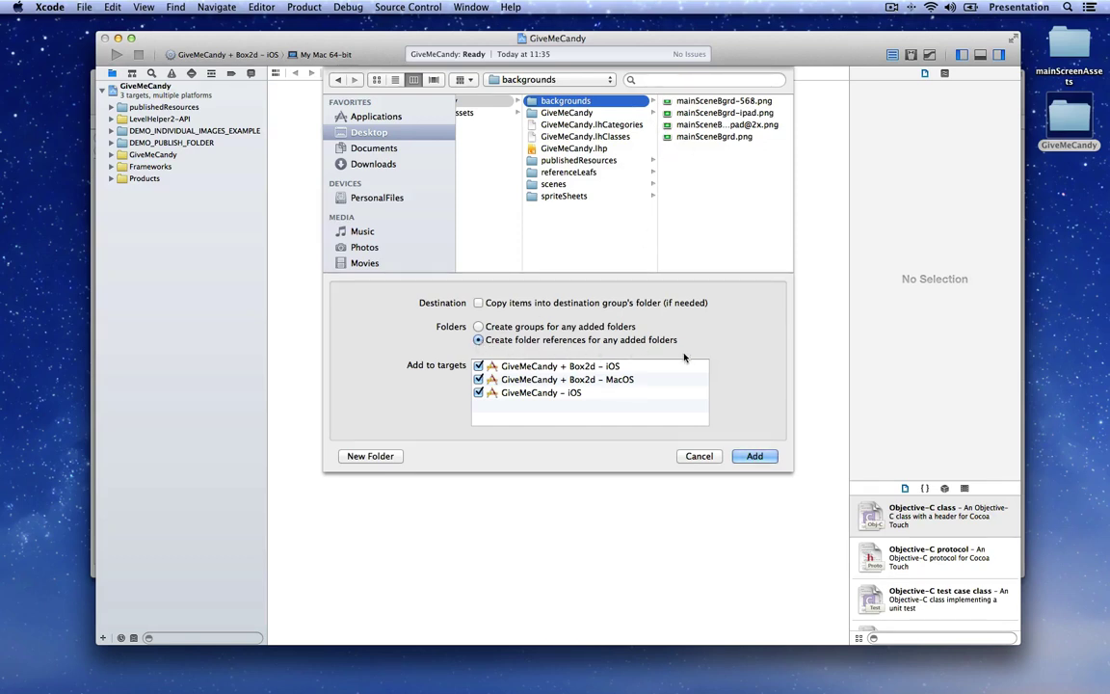
pyautogui.click(755, 457)
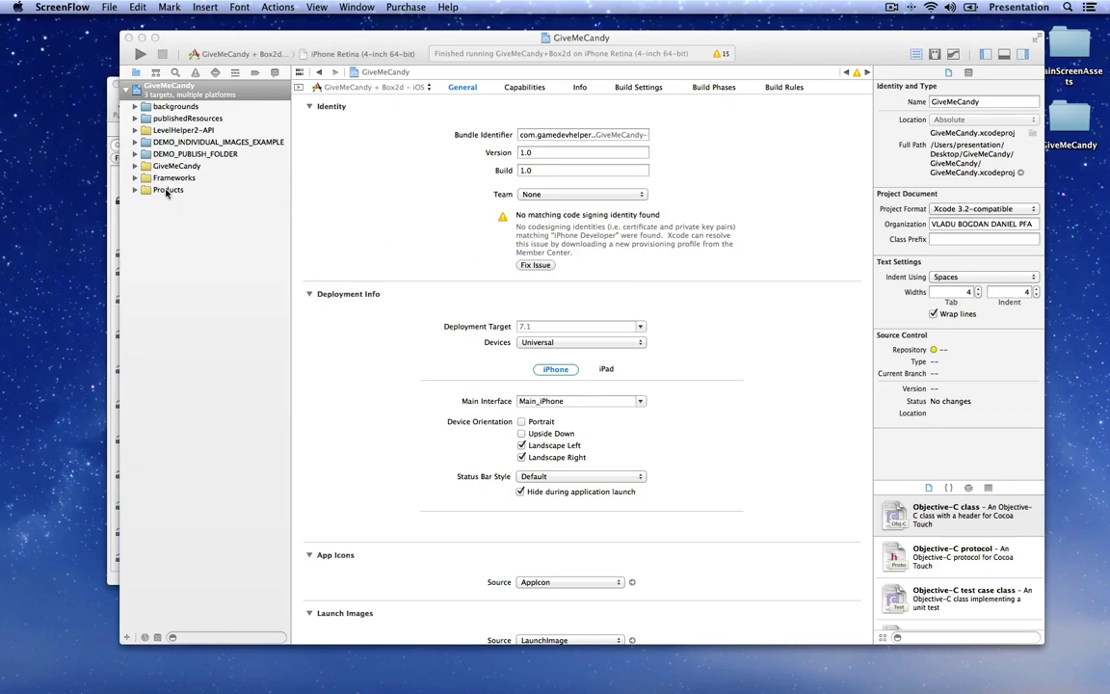
# Step: In ViewController.m, comment out the LHSceneIntroduction scene creation line
pyautogui.click(135, 168)
pyautogui.click(135, 167)
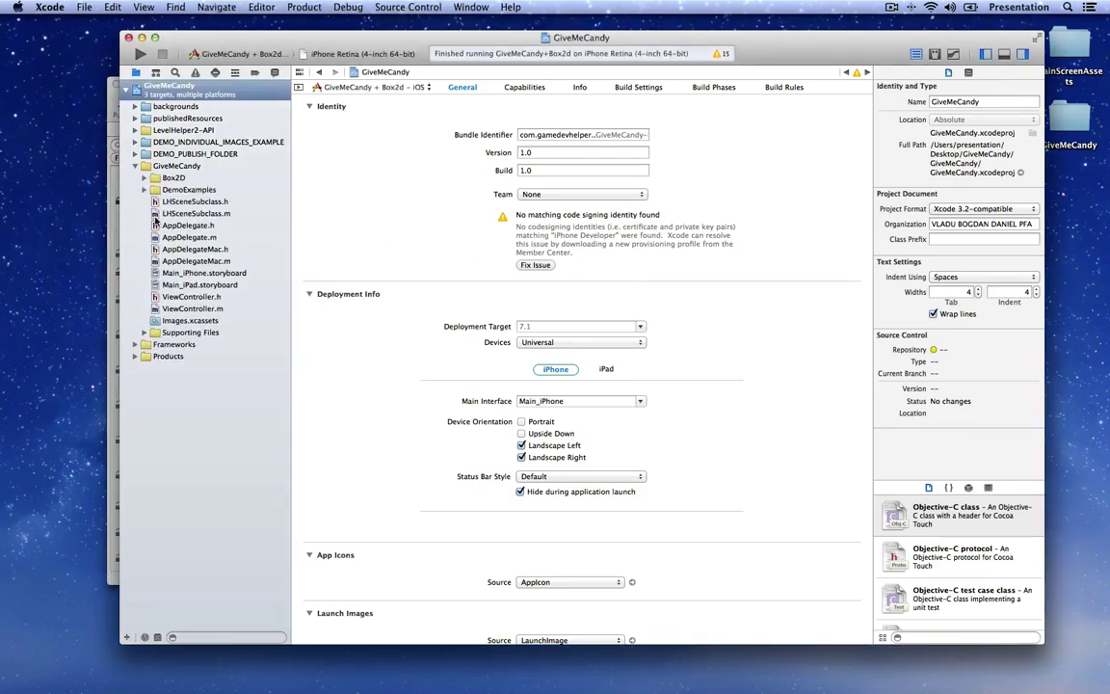
pyautogui.click(208, 310)
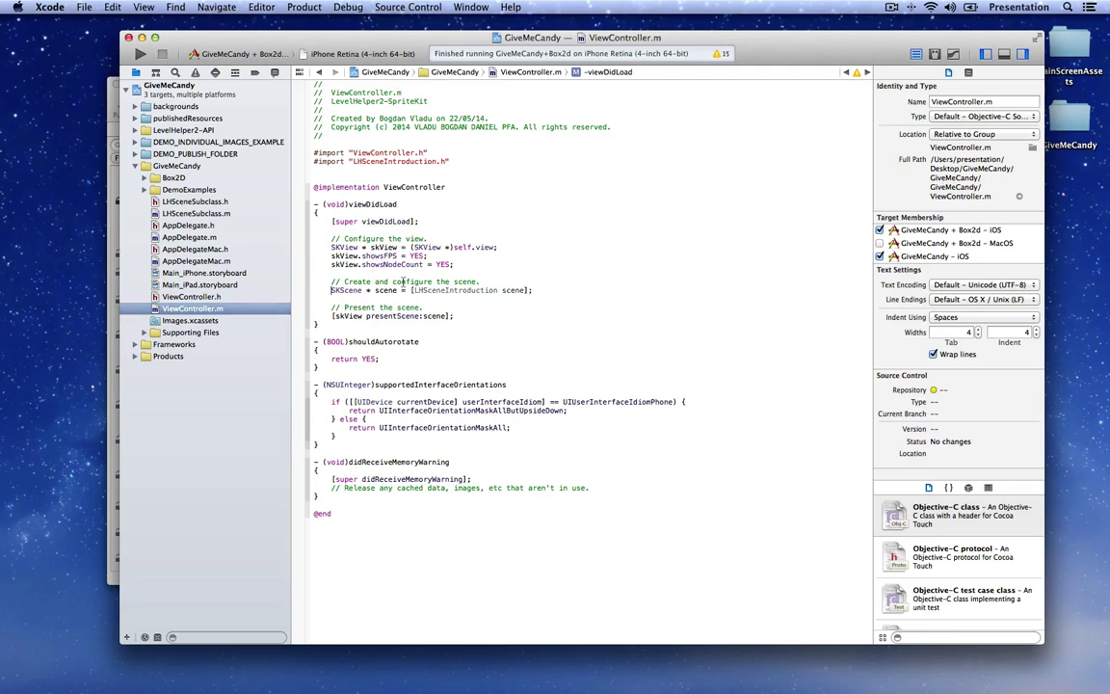
pyautogui.press('super+slash')
pyautogui.press('super+Right')
pyautogui.press('Return')
# Step: Add a line creating the scene with [LHScene alloc] initWithContentOfFile:@"publishedResources/MainScreen.lhplist"
pyautogui.write('SK')
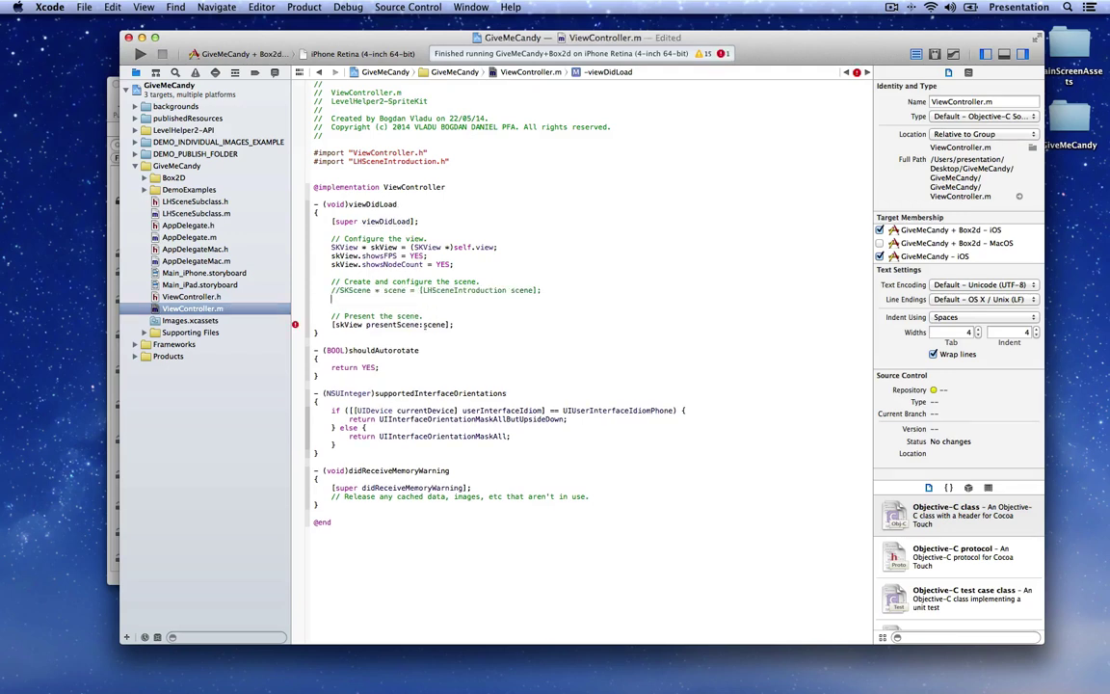
pyautogui.write('Scene* scene = [LHScene')
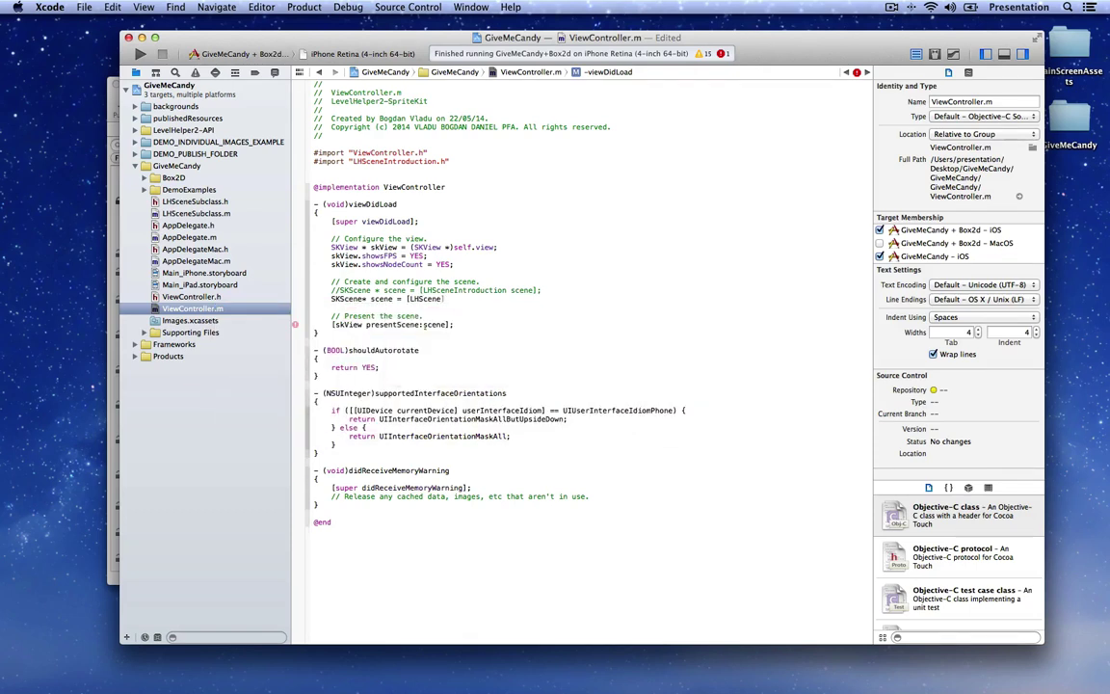
pyautogui.write(' alloc] initWith')
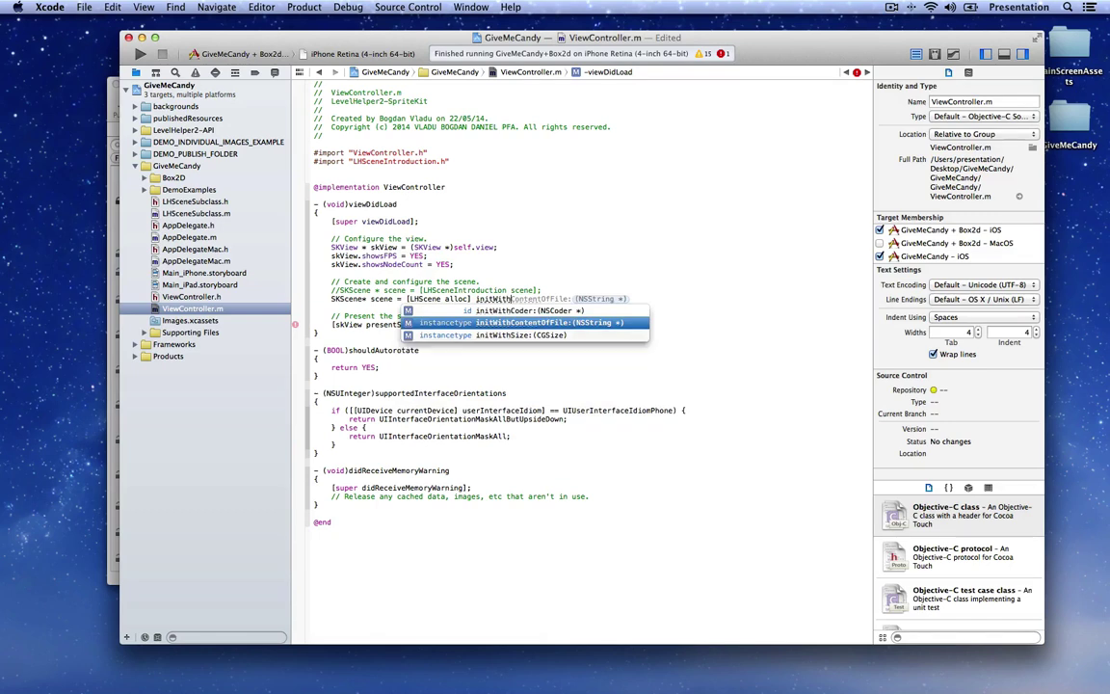
pyautogui.press('Return')
pyautogui.write('@""];')
pyautogui.press('Return')
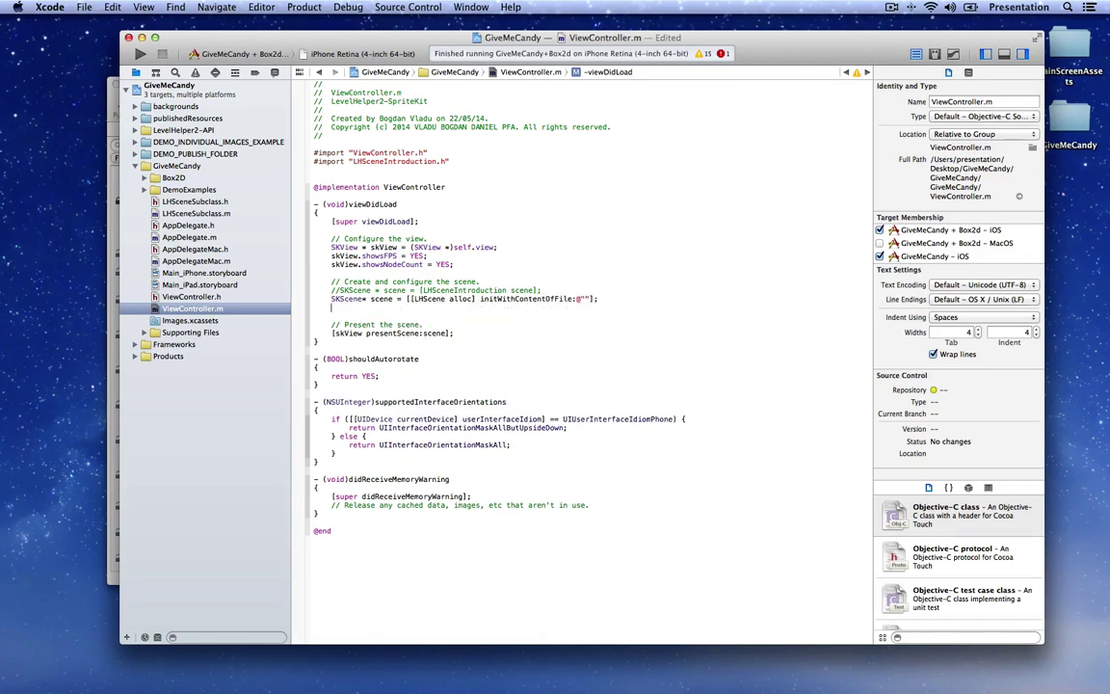
pyautogui.click(135, 117)
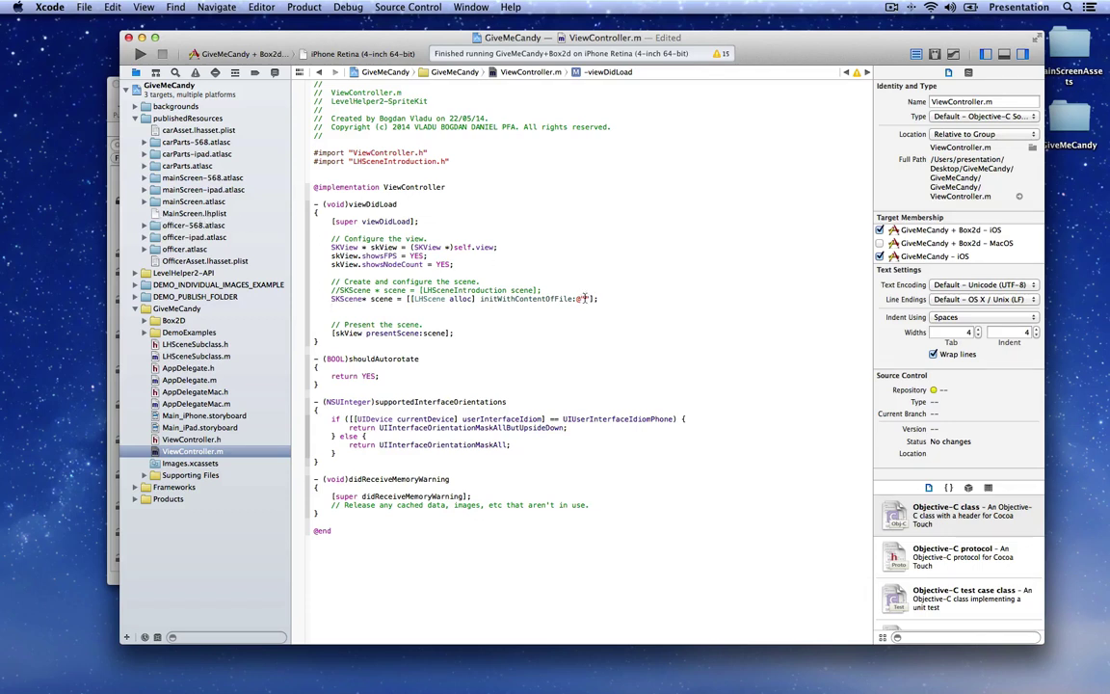
pyautogui.write('MublishedRes')
pyautogui.write('ources/')
pyautogui.write('MainScreen.pl')
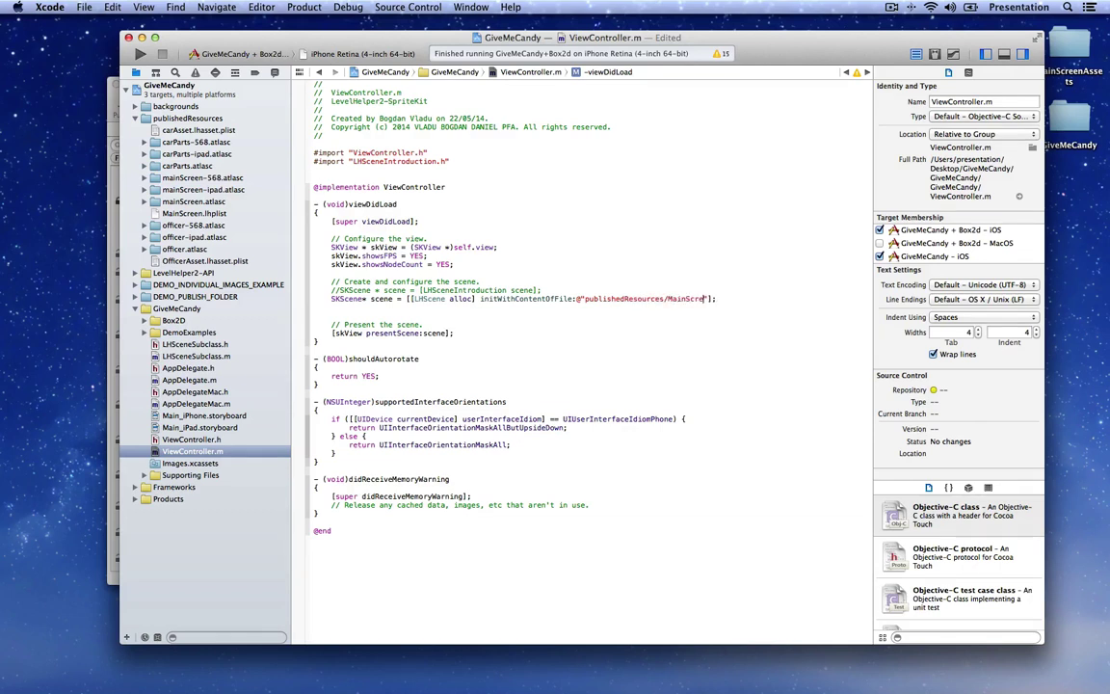
pyautogui.press('BackSpace')
pyautogui.press('BackSpace')
pyautogui.write('lhplist')
# Step: Save ViewController.m and run the app on iPhone Retina
pyautogui.press('super+s')
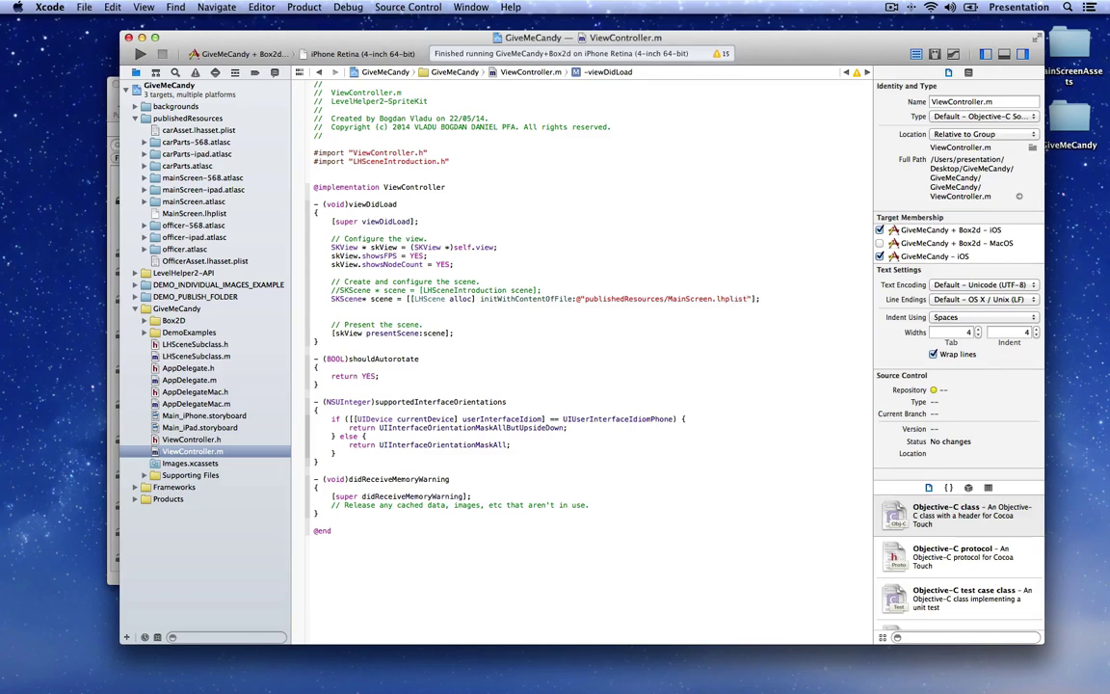
pyautogui.click(140, 55)
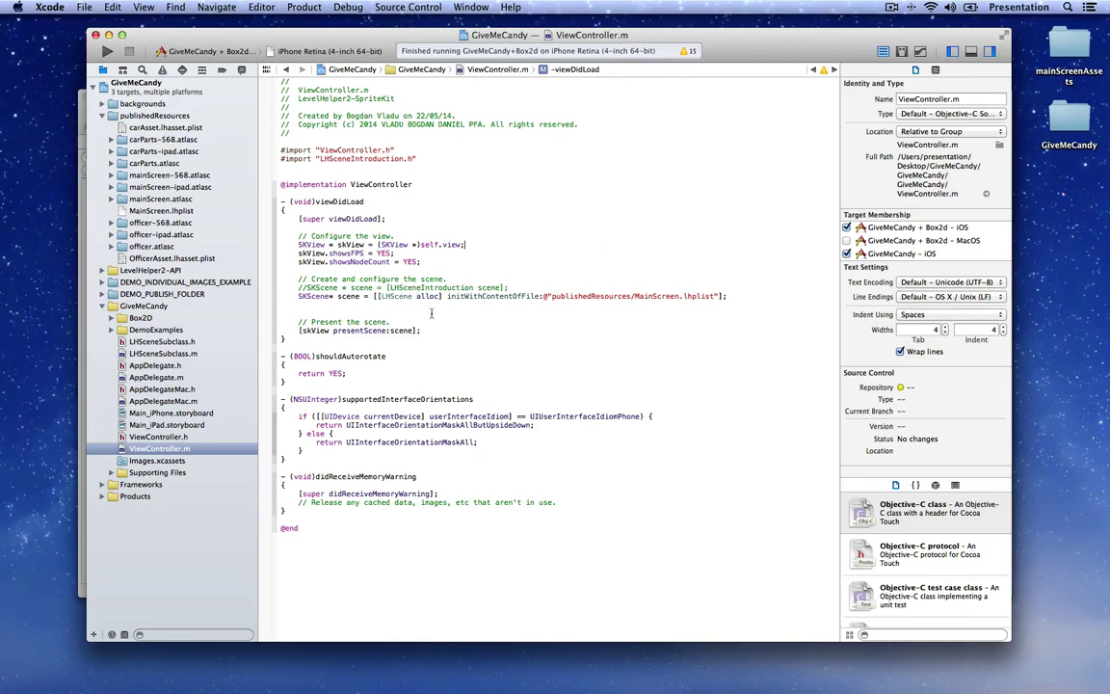
pyautogui.doubleClick(396, 296)
# Step: Create an Objective-C class MainScene subclassing LHScene in GiveMeCandy, added to all three targets
pyautogui.rightClick(166, 449)
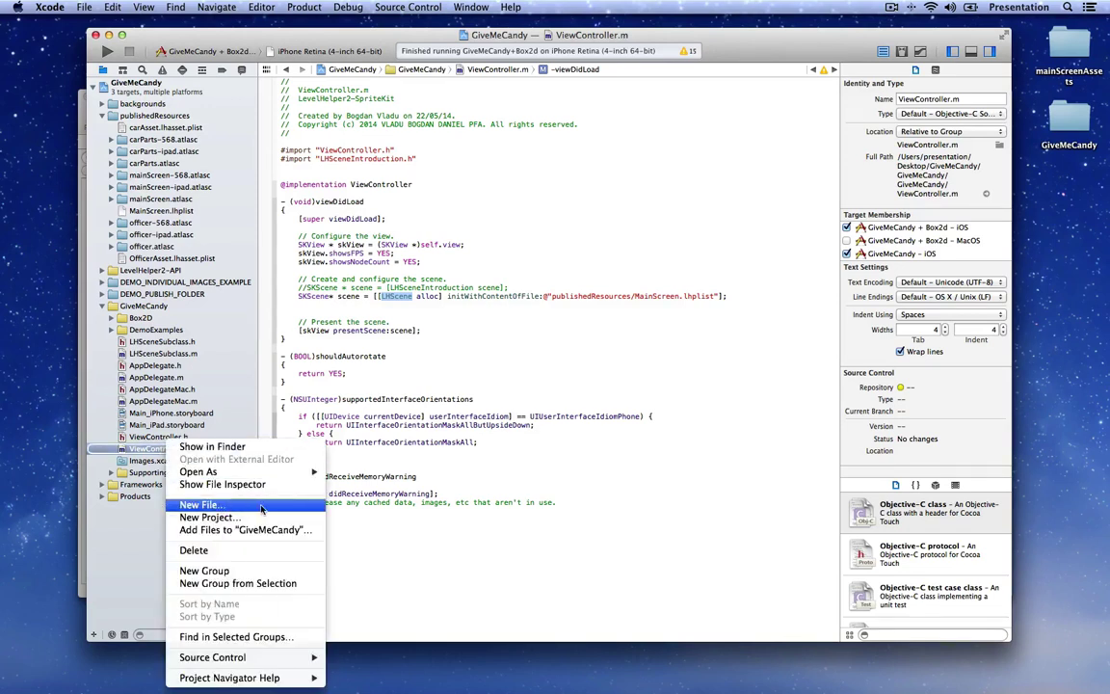
pyautogui.click(261, 506)
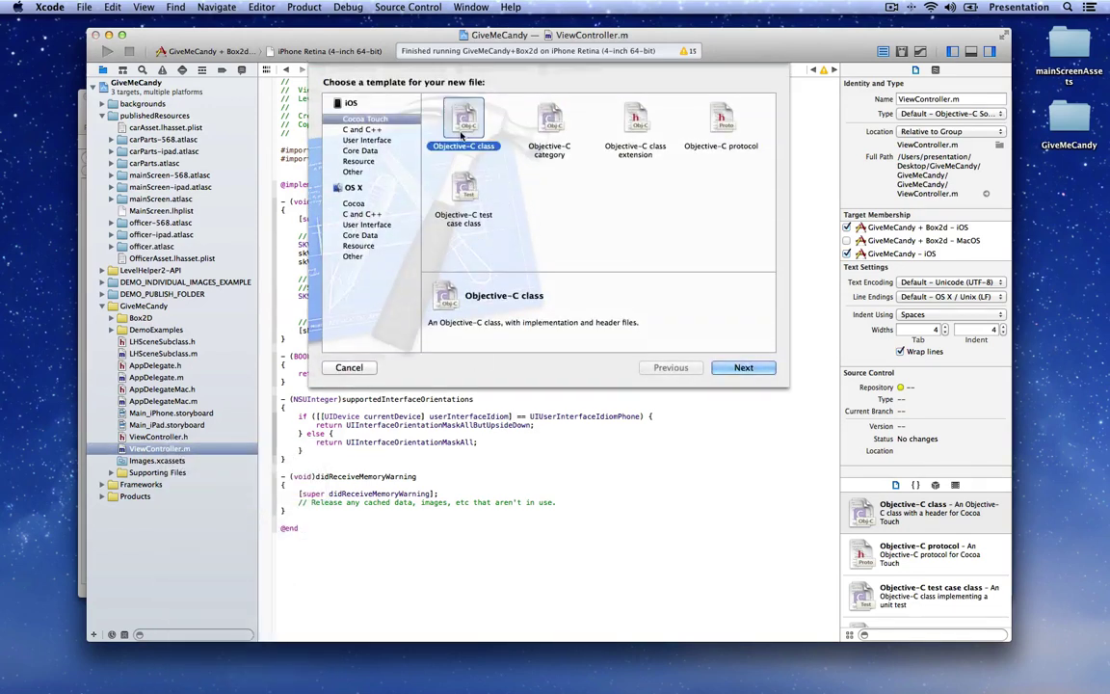
pyautogui.click(743, 367)
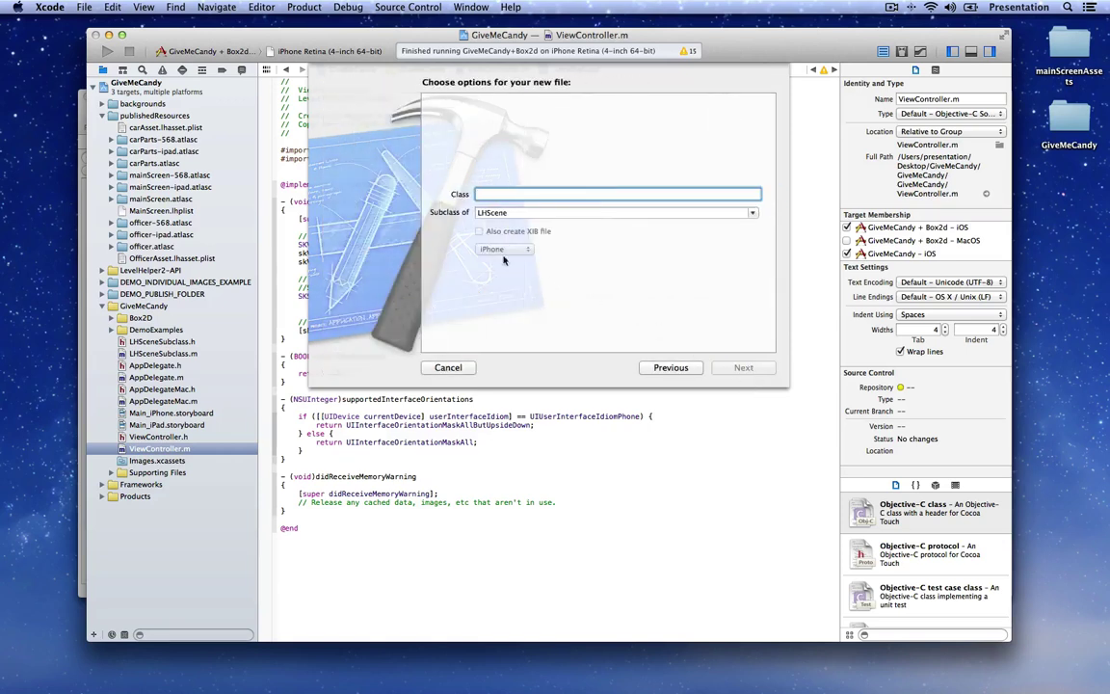
pyautogui.click(518, 214)
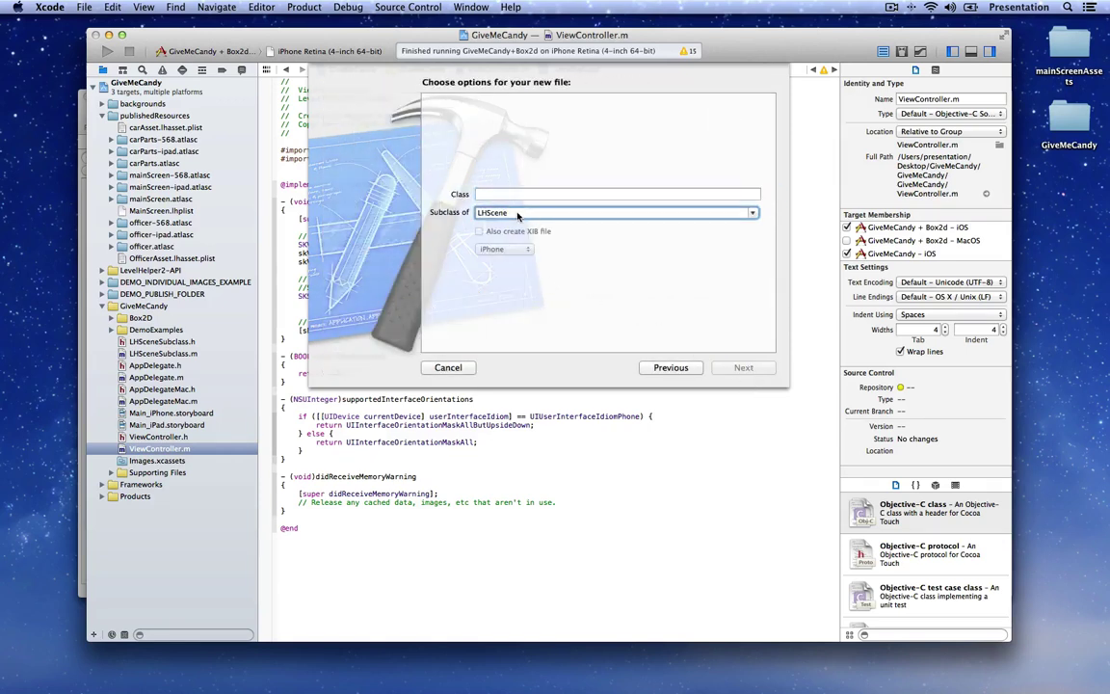
pyautogui.doubleClick(518, 214)
pyautogui.click(529, 195)
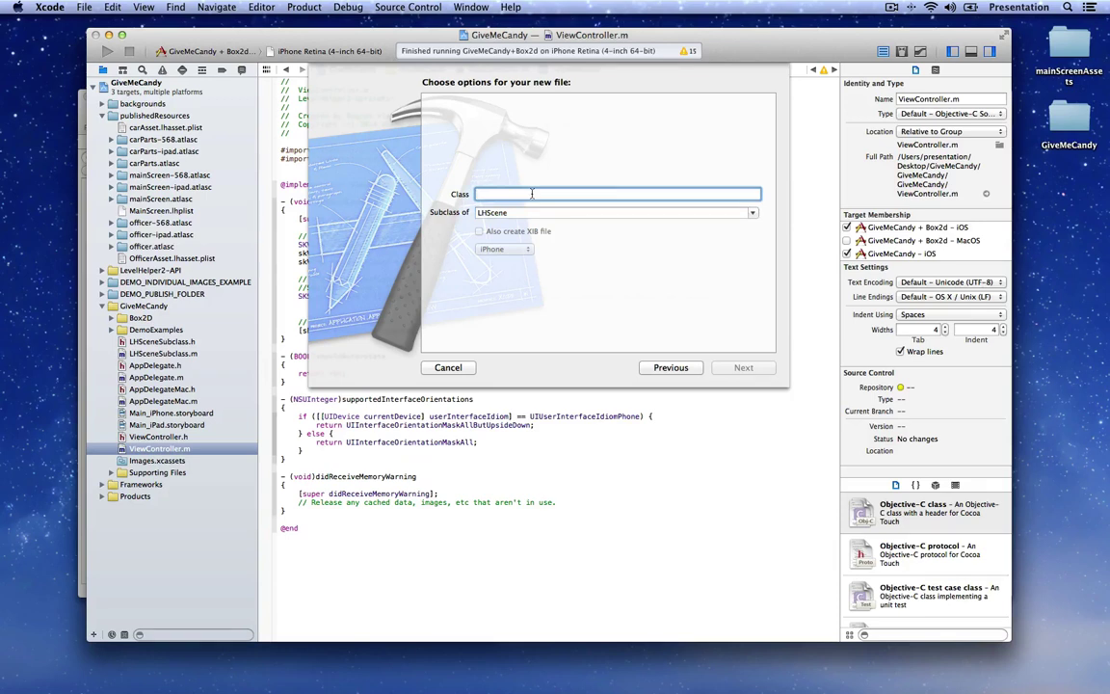
pyautogui.write('MainScene')
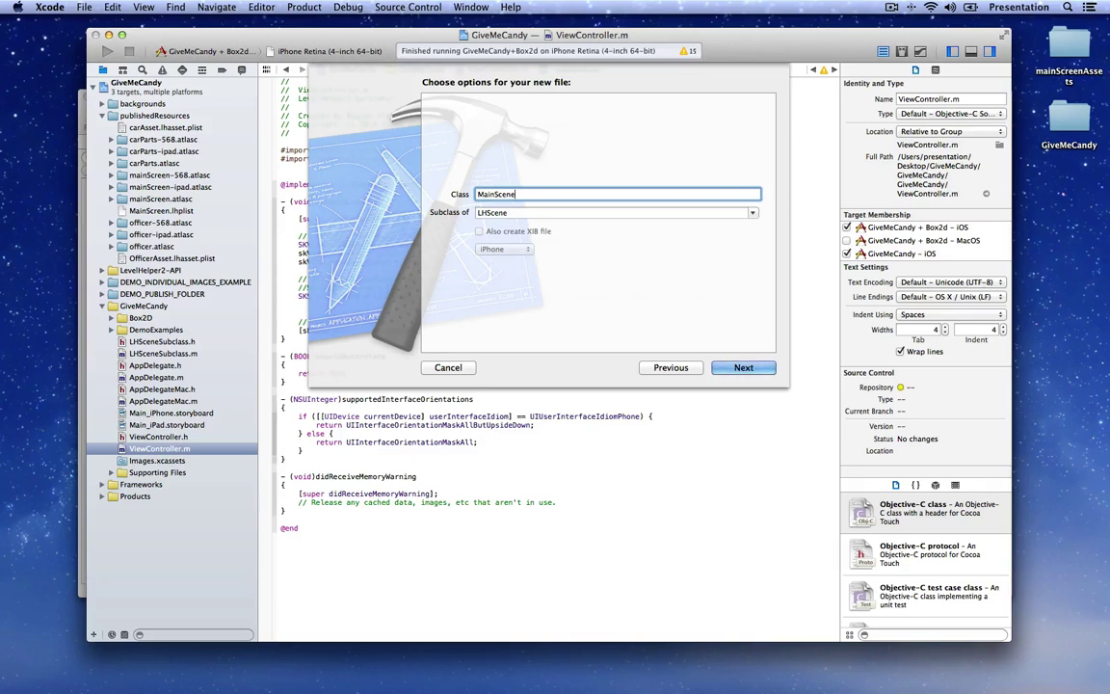
pyautogui.click(764, 367)
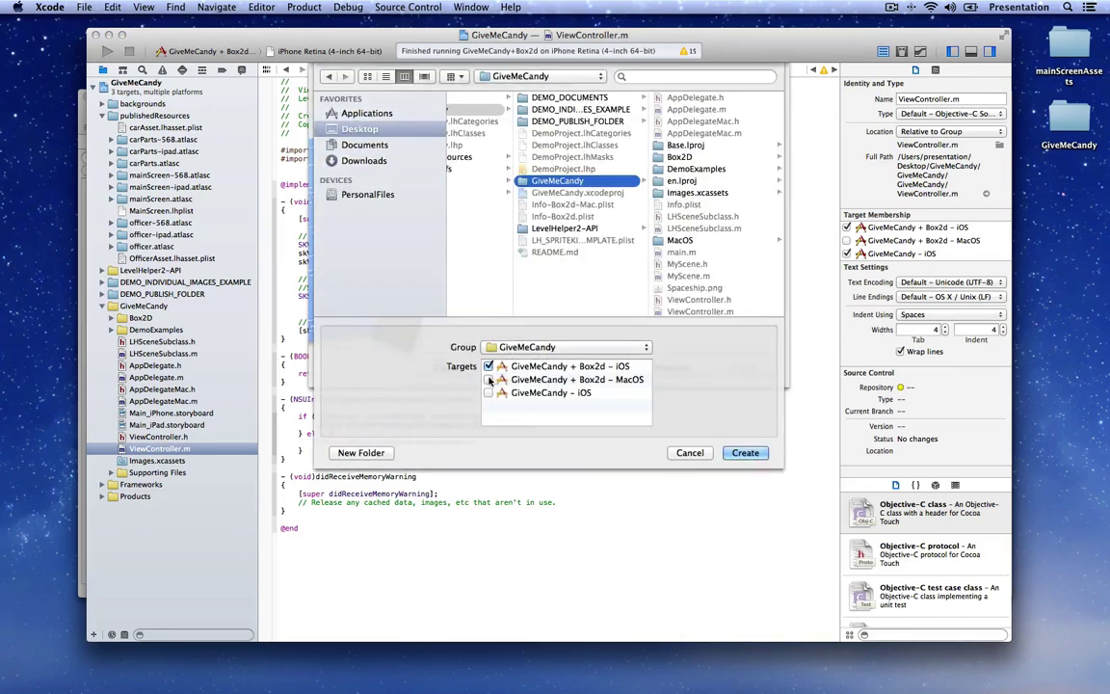
pyautogui.click(488, 380)
pyautogui.click(488, 394)
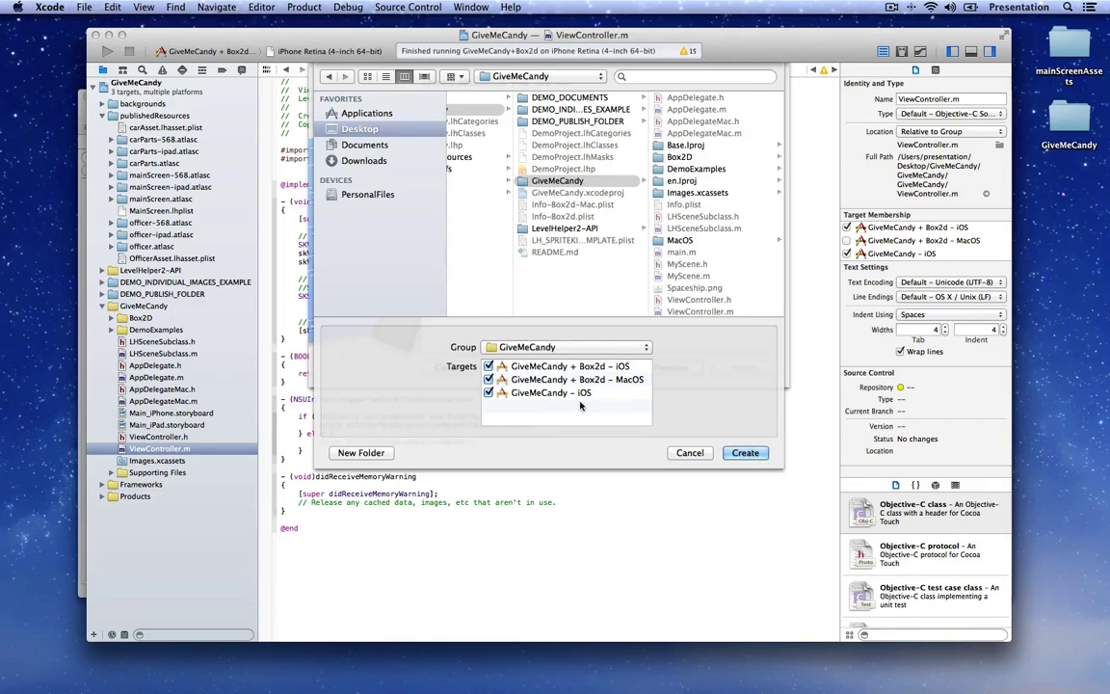
pyautogui.click(742, 453)
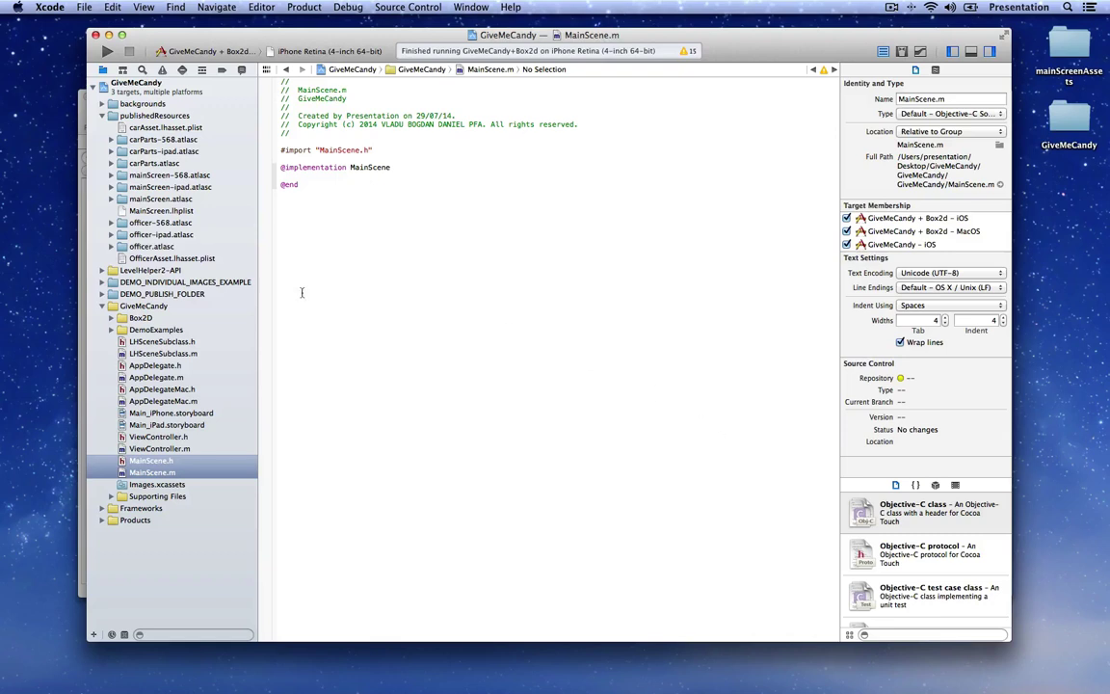
# Step: In MainScene.h, import the LevelHelper2API.h header
pyautogui.click(155, 462)
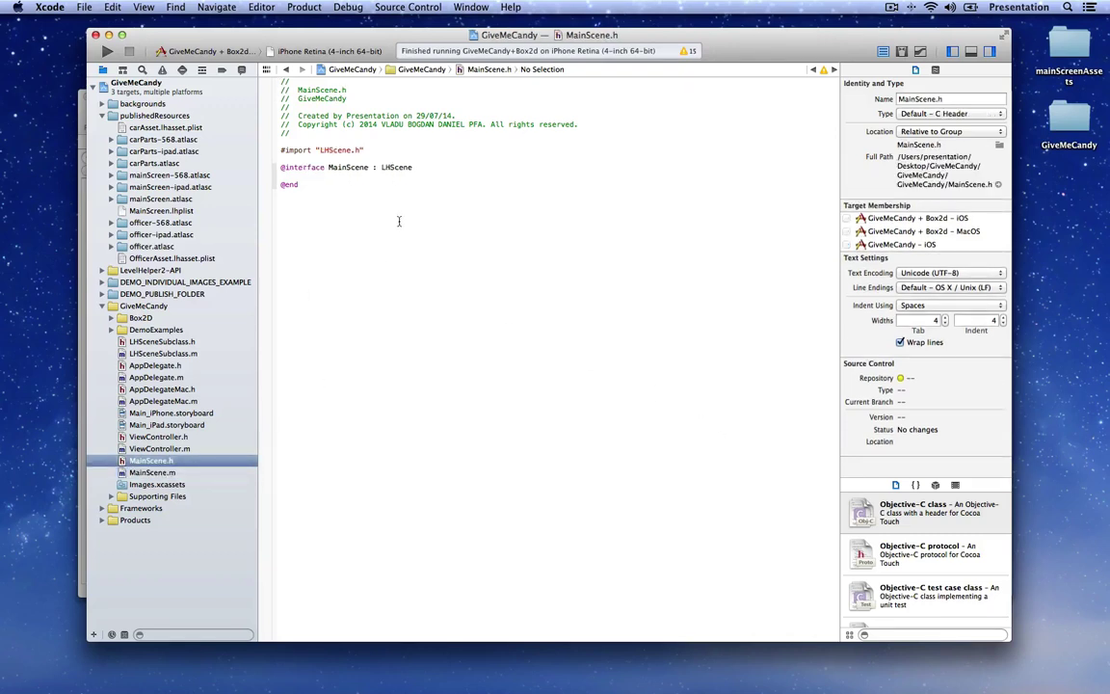
pyautogui.click(360, 157)
pyautogui.write('#im')
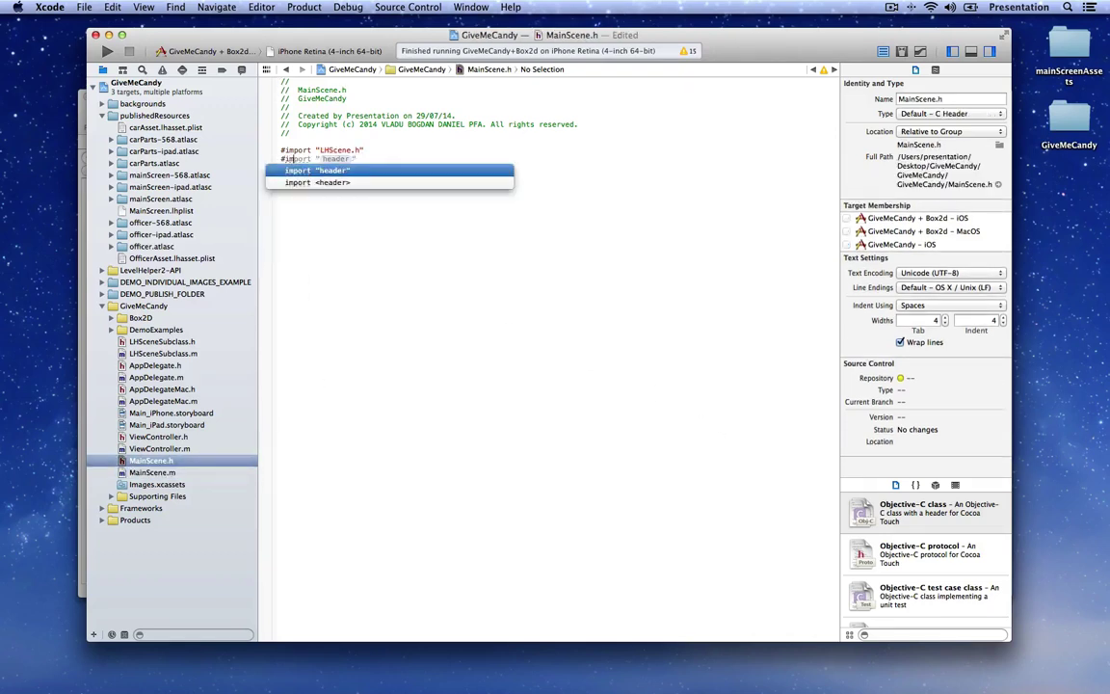
pyautogui.press('Return')
pyautogui.write('Le')
pyautogui.press('Return')
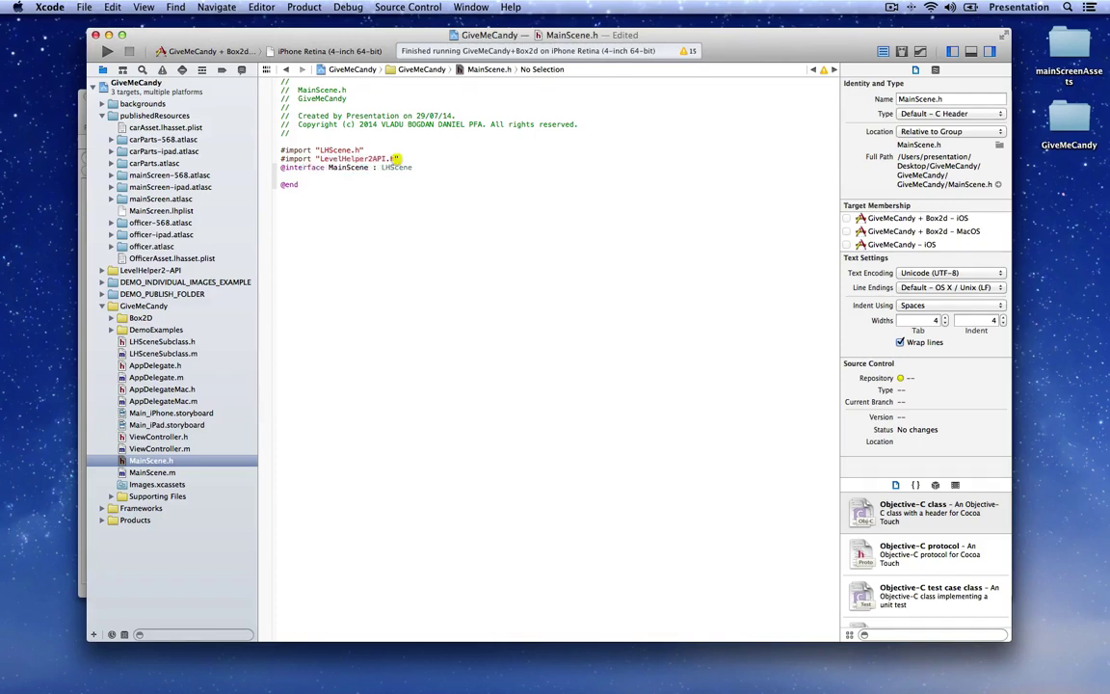
# Step: Declare a -(id)scene method in MainScene.h, copy the declaration, and save
pyautogui.click(282, 175)
pyautogui.press('Return')
pyautogui.press('Return')
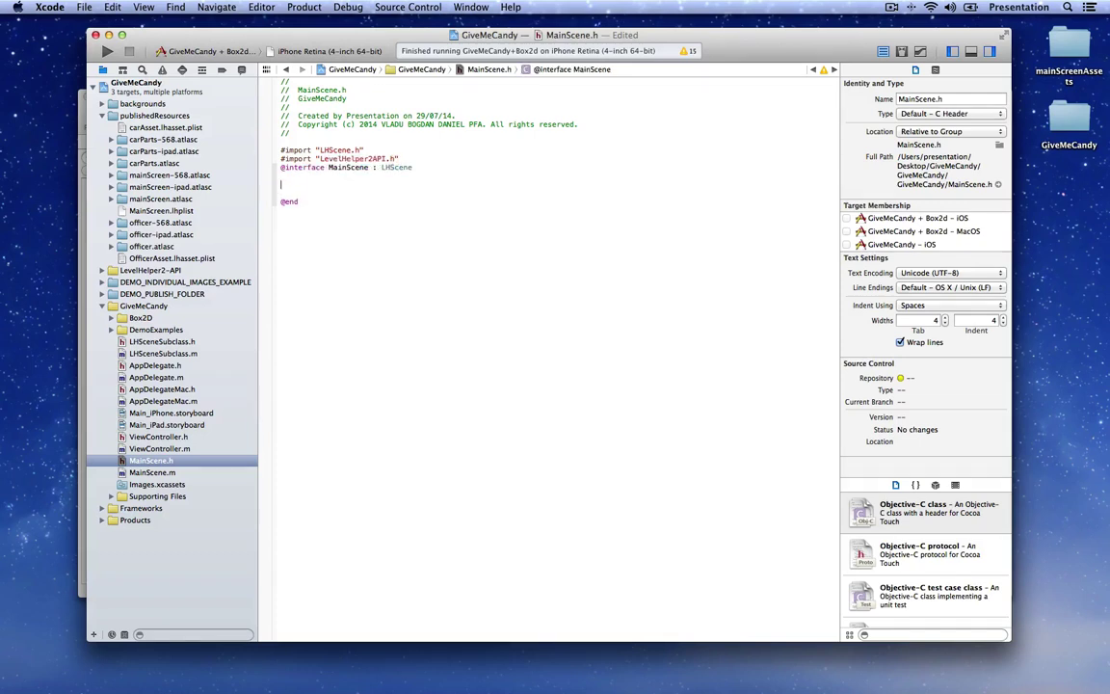
pyautogui.click(286, 184)
pyautogui.write('-(id)scene;')
pyautogui.press('cmd+shift+Left')
pyautogui.press('cmd+c')
pyautogui.press('cmd+s')
# Step: In MainScene.m's implementation, paste the scene method declaration with an empty body
pyautogui.click(160, 472)
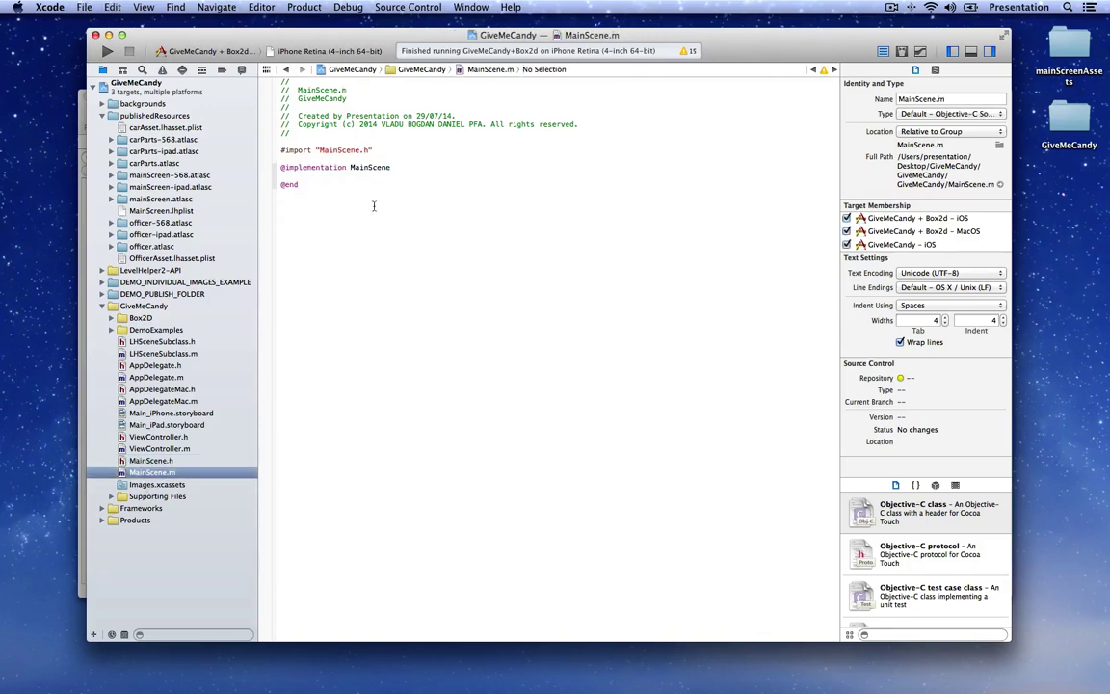
pyautogui.click(335, 177)
pyautogui.press('Return')
pyautogui.press('cmd+v')
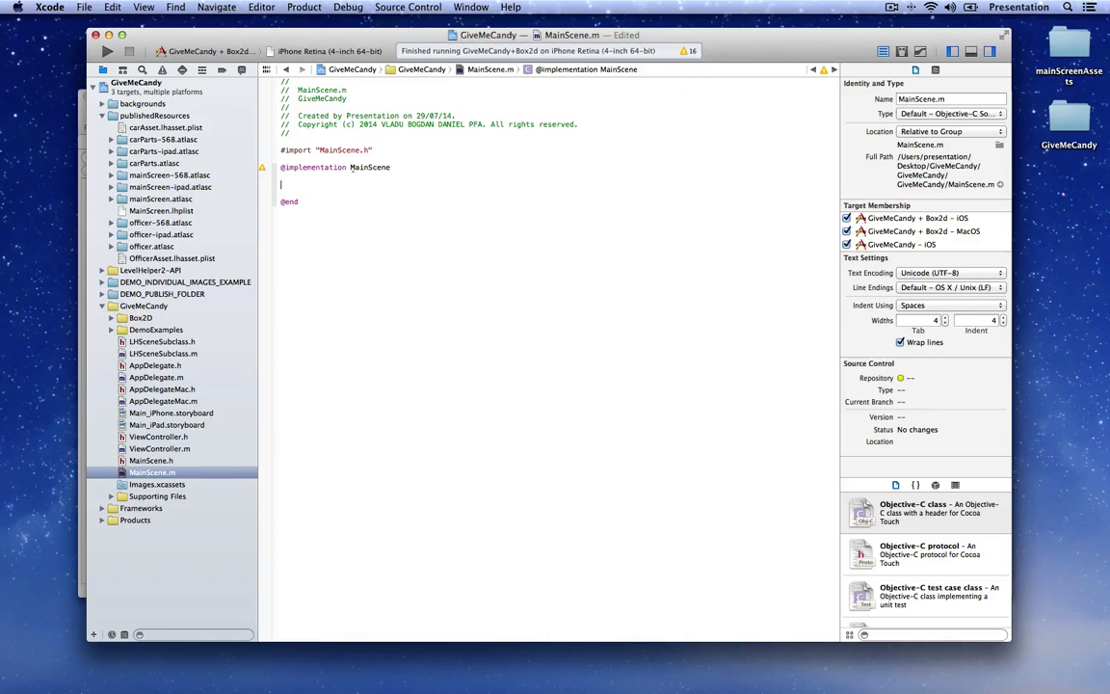
pyautogui.write('{')
pyautogui.press('Return')
pyautogui.write('}')
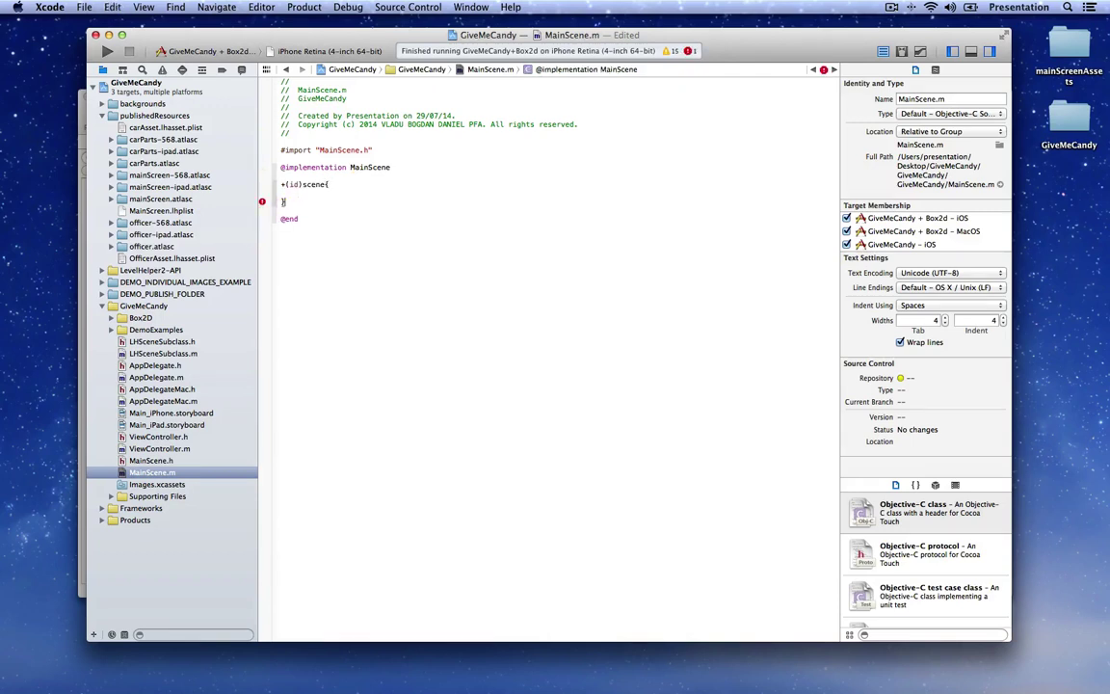
# Step: Make scene return a MainScene initialised from publishedResources/MainScreen.lhplist, then begin an init method
pyautogui.click(298, 193)
pyautogui.write('re')
pyautogui.press('Return')
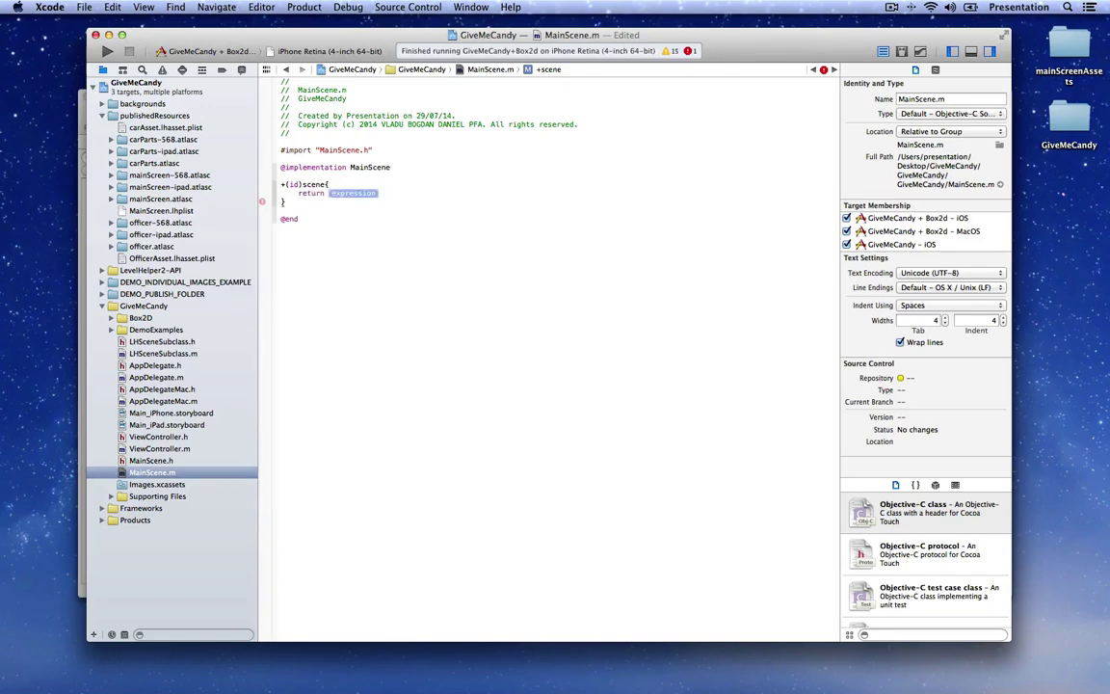
pyautogui.write('MainScene alloc] initWith')
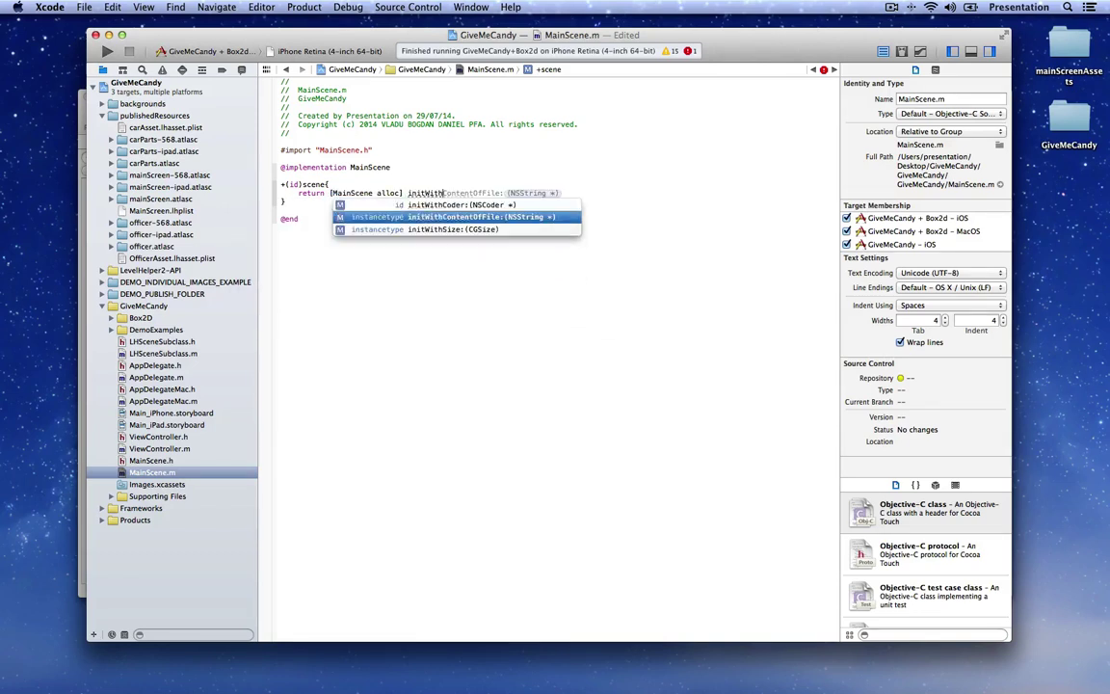
pyautogui.press('Return')
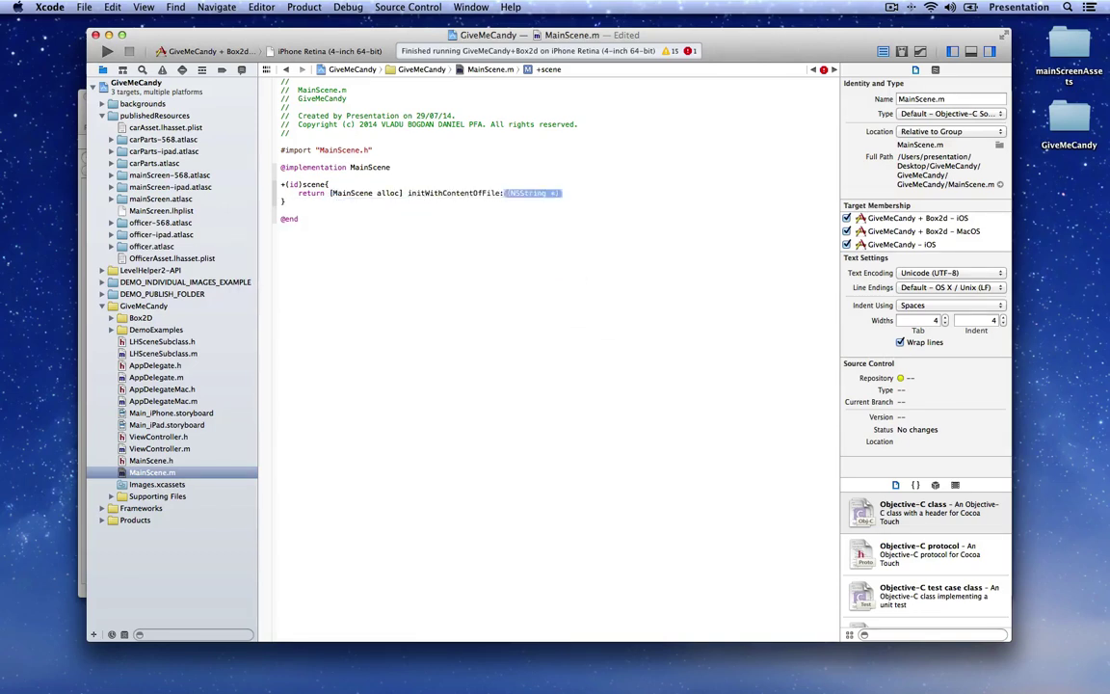
pyautogui.write('@"')
pyautogui.write('publ')
pyautogui.write('ishedResources/Main')
pyautogui.write('Screen.')
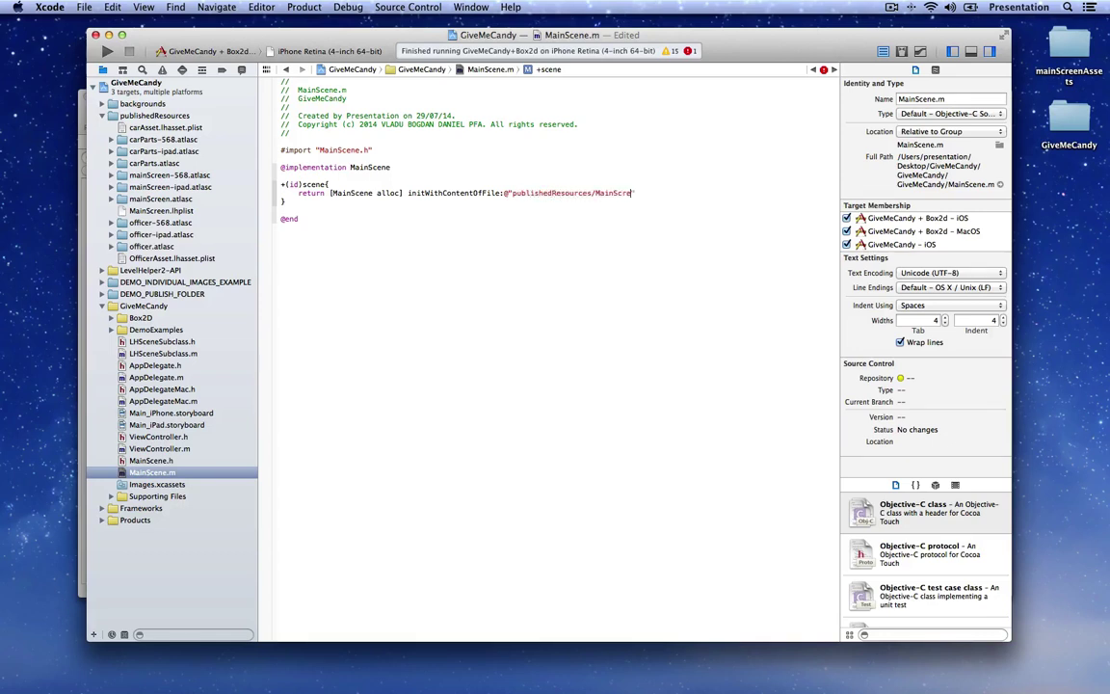
pyautogui.write('lhplist"];')
pyautogui.press('Down')
pyautogui.press('Return')
pyautogui.press('Return')
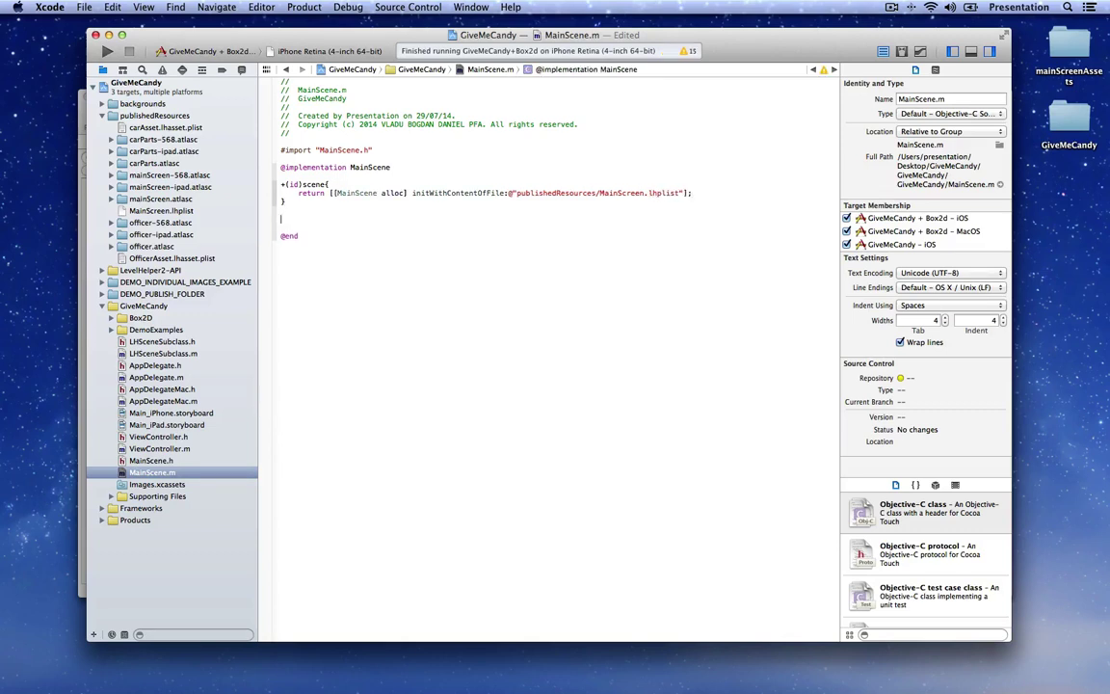
pyautogui.write('-(id)init')
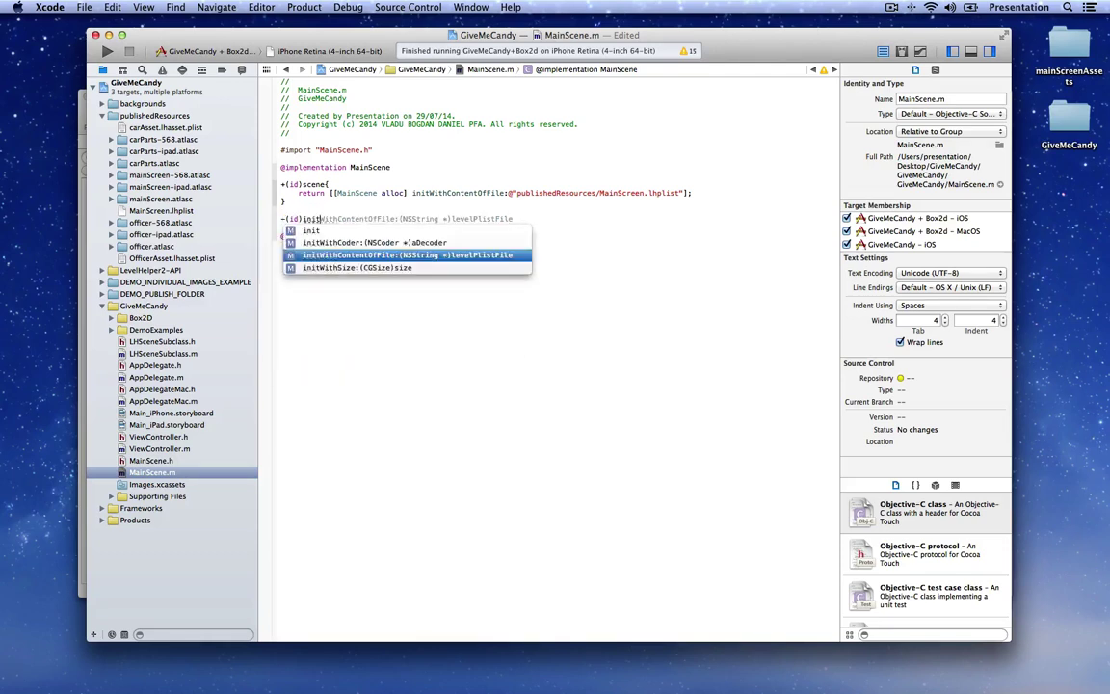
# Step: Write the initWithContentOfFile: initializer assigning self = [super initWithContentOfFile:levelPlistFile]
pyautogui.press('Return')
pyautogui.press('Return')
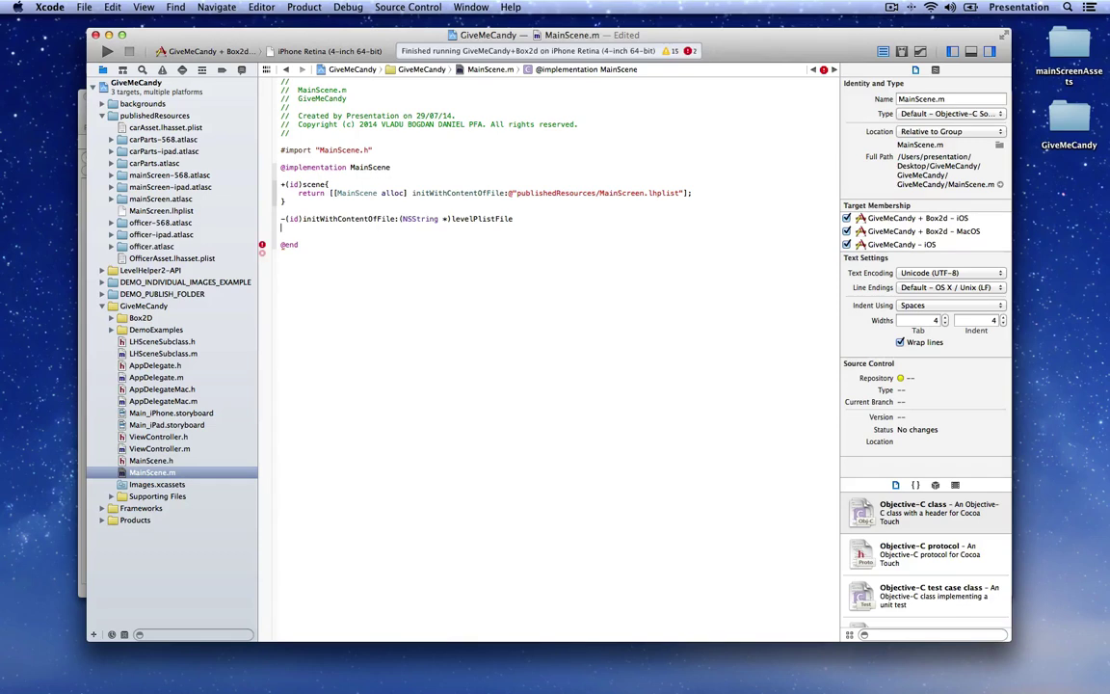
pyautogui.write('{')
pyautogui.press('Return')
pyautogui.write('self = [')
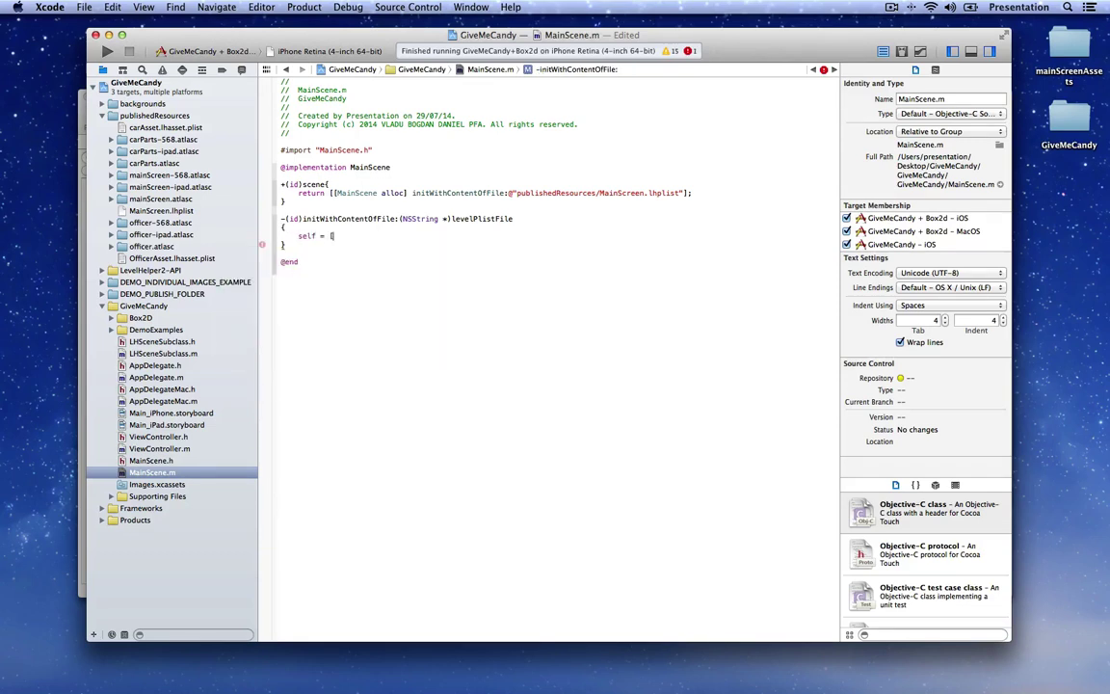
pyautogui.write('super init')
pyautogui.press('Down')
pyautogui.press('Down')
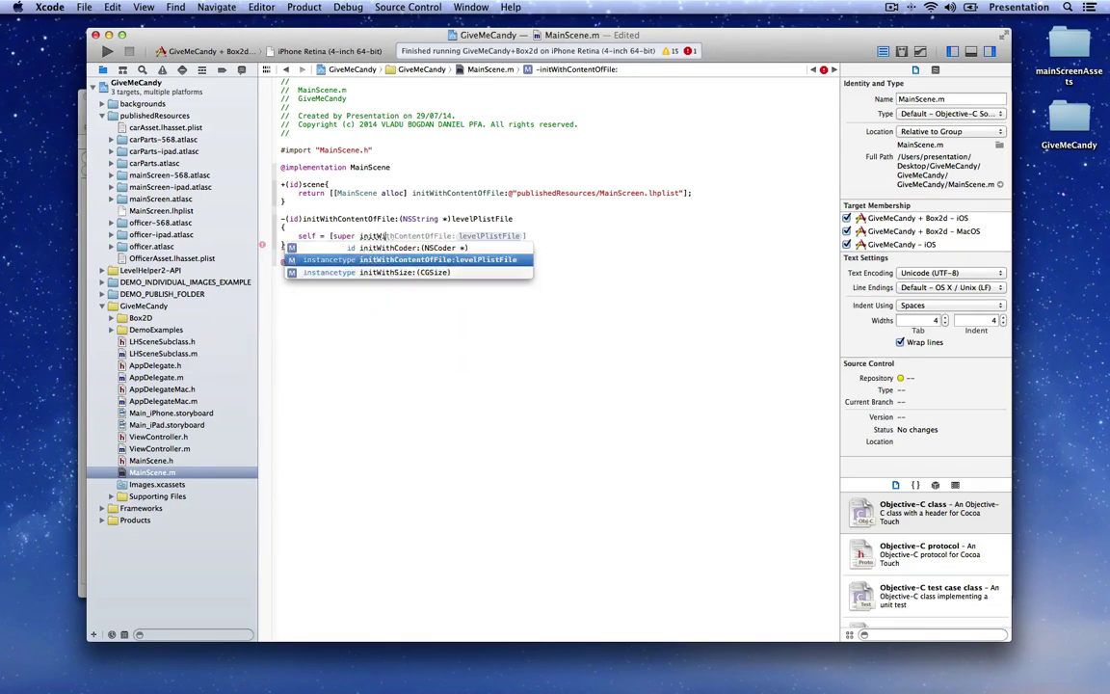
pyautogui.press('Return')
pyautogui.write('s')
pyautogui.hotkey('ctrl', 'z')
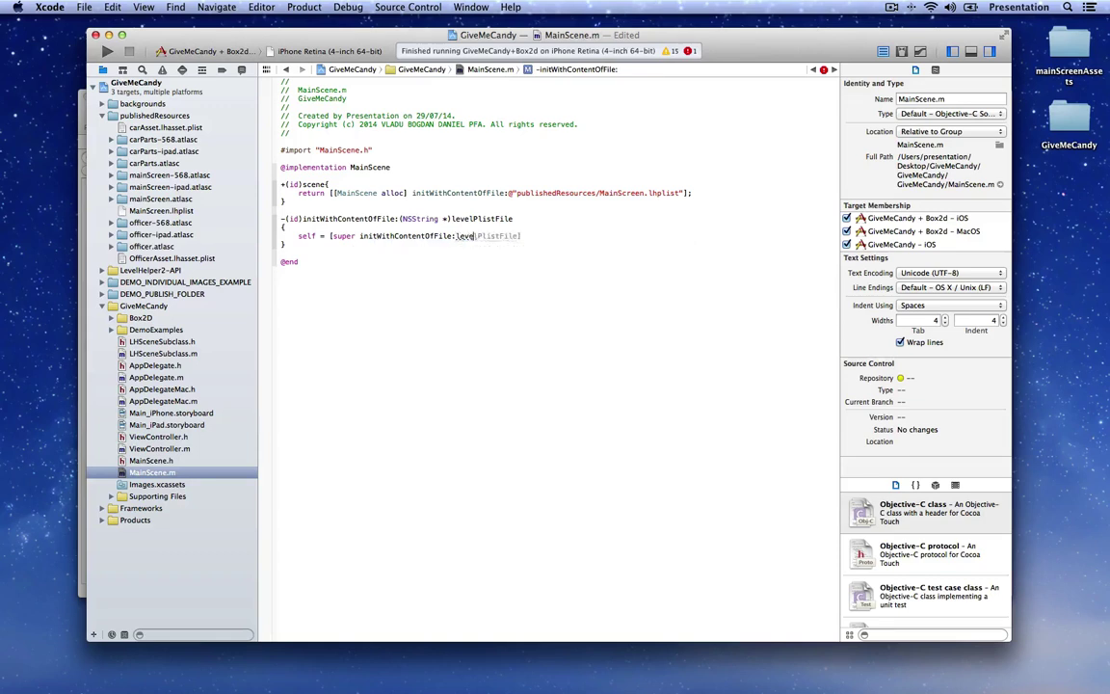
# Step: Add an if(self) block and a return self; statement to the initializer
pyautogui.press('Return')
pyautogui.write('if(self){')
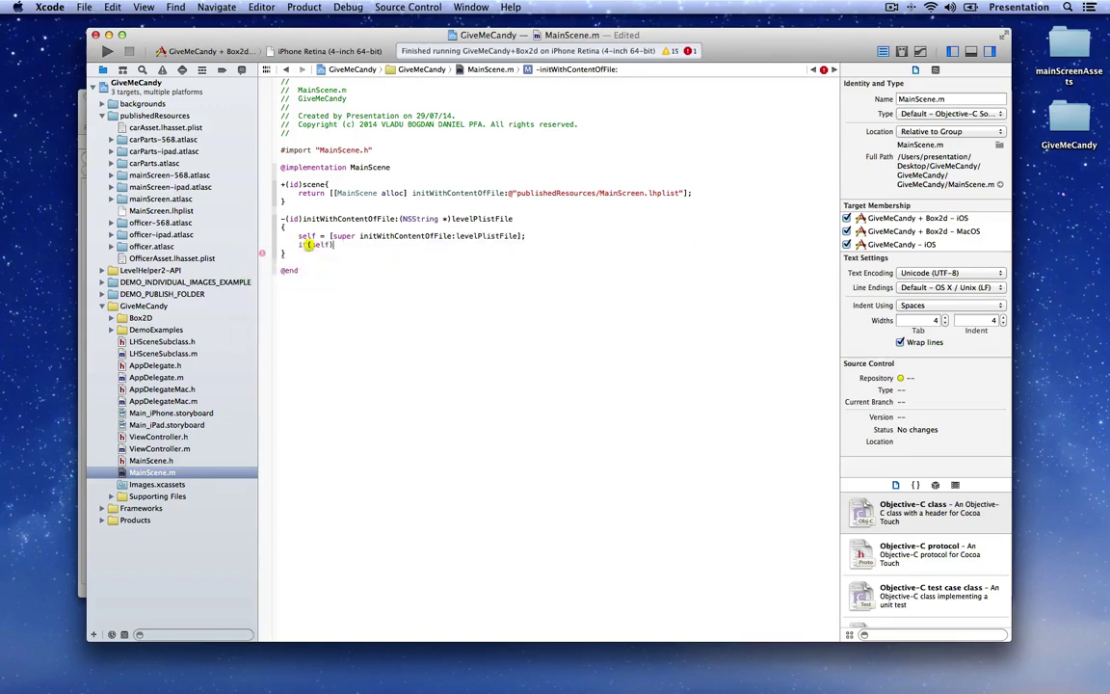
pyautogui.press('Return')
pyautogui.press('Down')
pyautogui.press('Return')
pyautogui.write('retu')
pyautogui.press('Return')
pyautogui.write('self;')
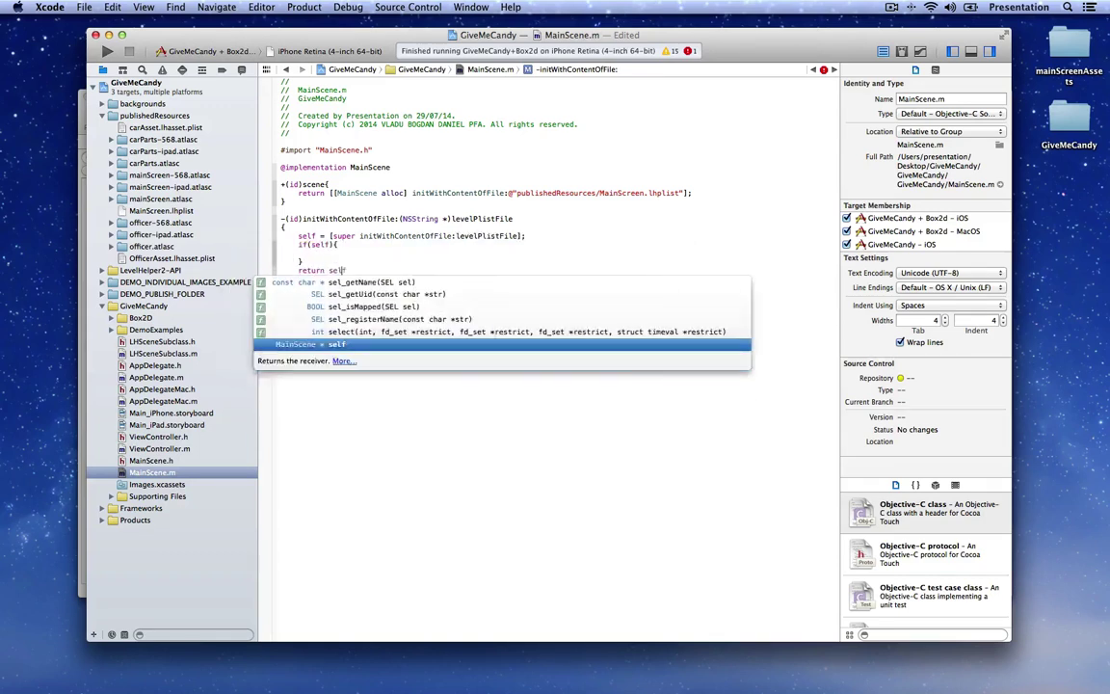
# Step: Put an '//init your content here' comment inside the if block and save MainScene.m
pyautogui.press('Up')
pyautogui.press('Up')
pyautogui.press('Return')
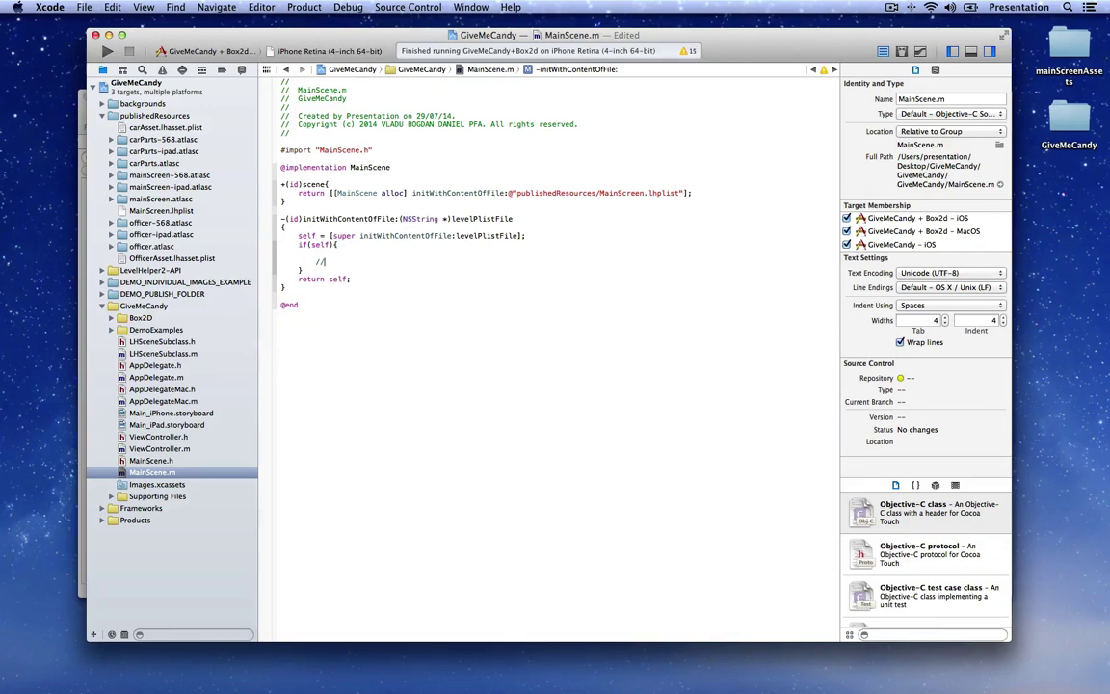
pyautogui.write('//')
pyautogui.press('Return')
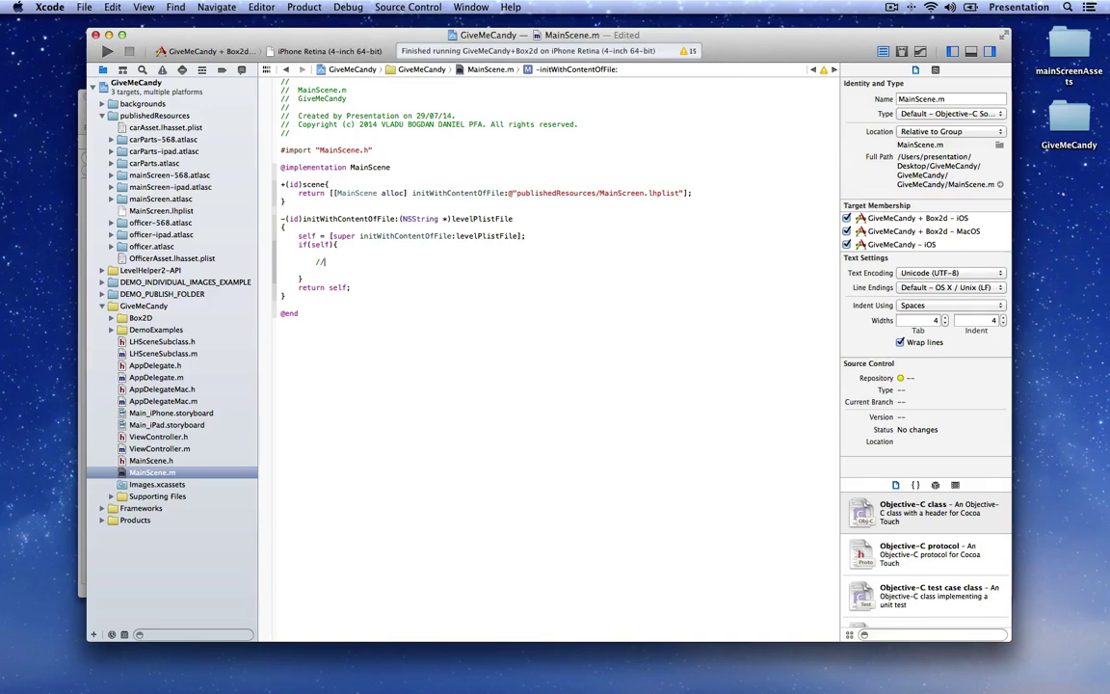
pyautogui.write('init your content he')
pyautogui.press('Down')
pyautogui.press('Return')
pyautogui.press('Return')
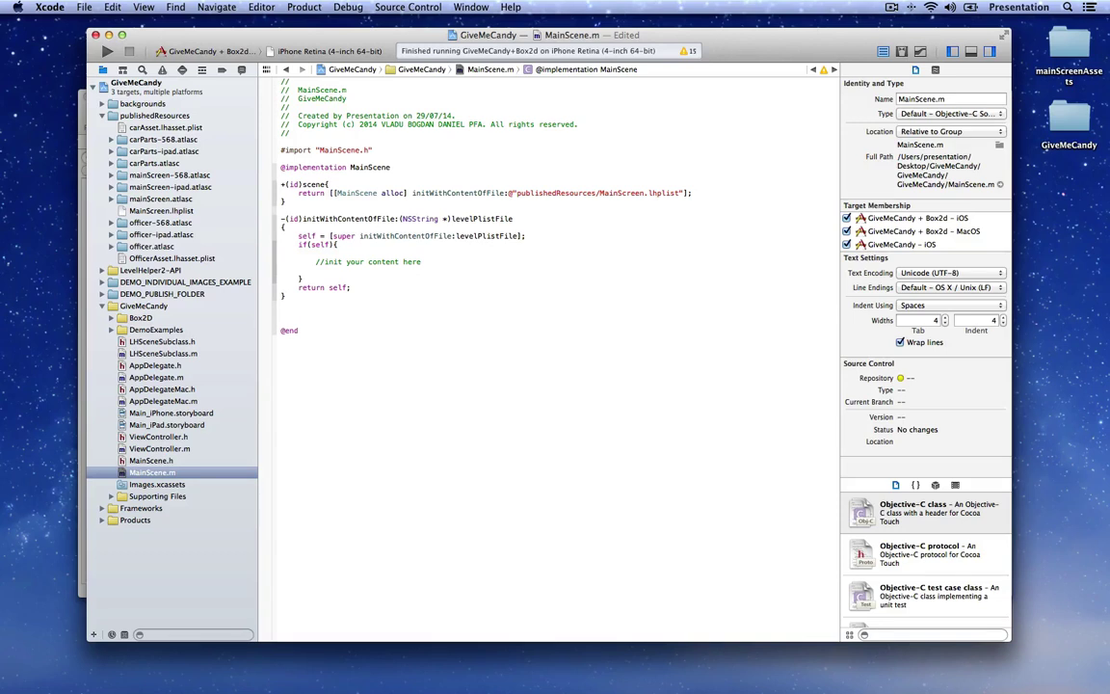
pyautogui.press('super+s')
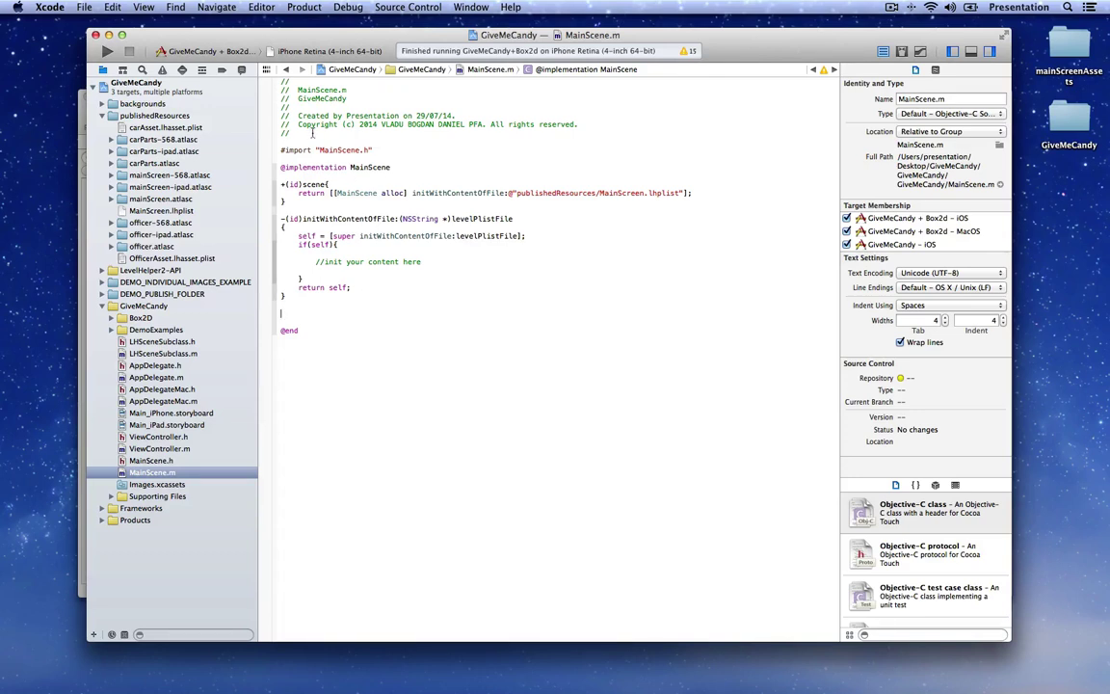
pyautogui.click(160, 449)
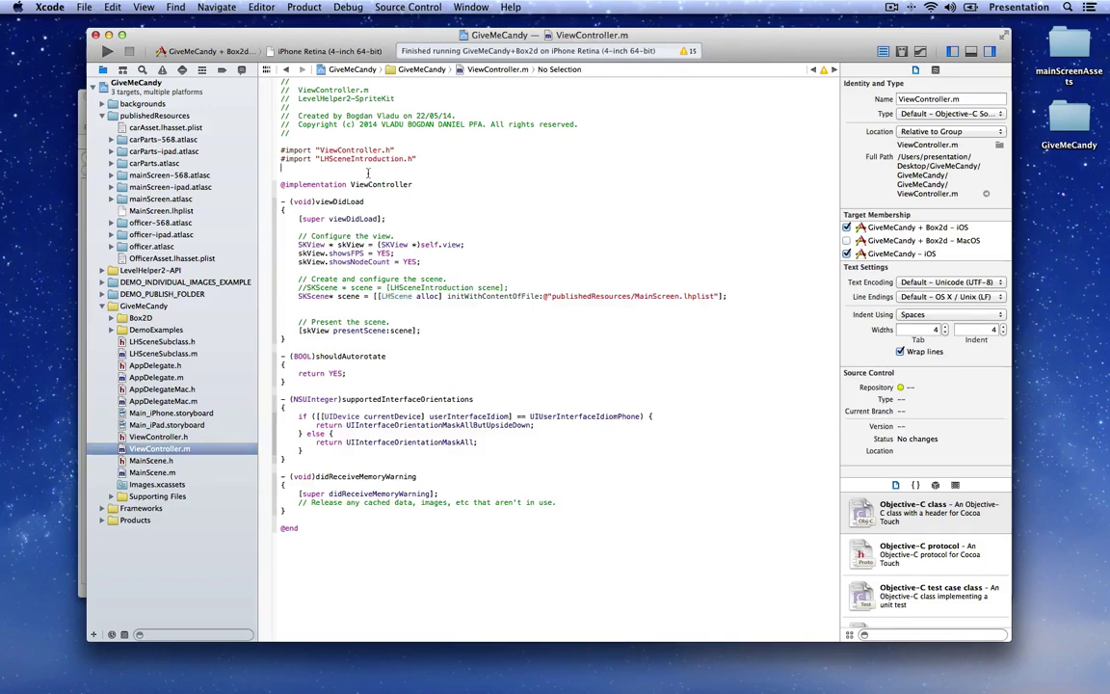
# Step: In ViewController.m, import MainScene.h, create the scene with [MainScene scene], and save
pyautogui.write('#im')
pyautogui.press('Up')
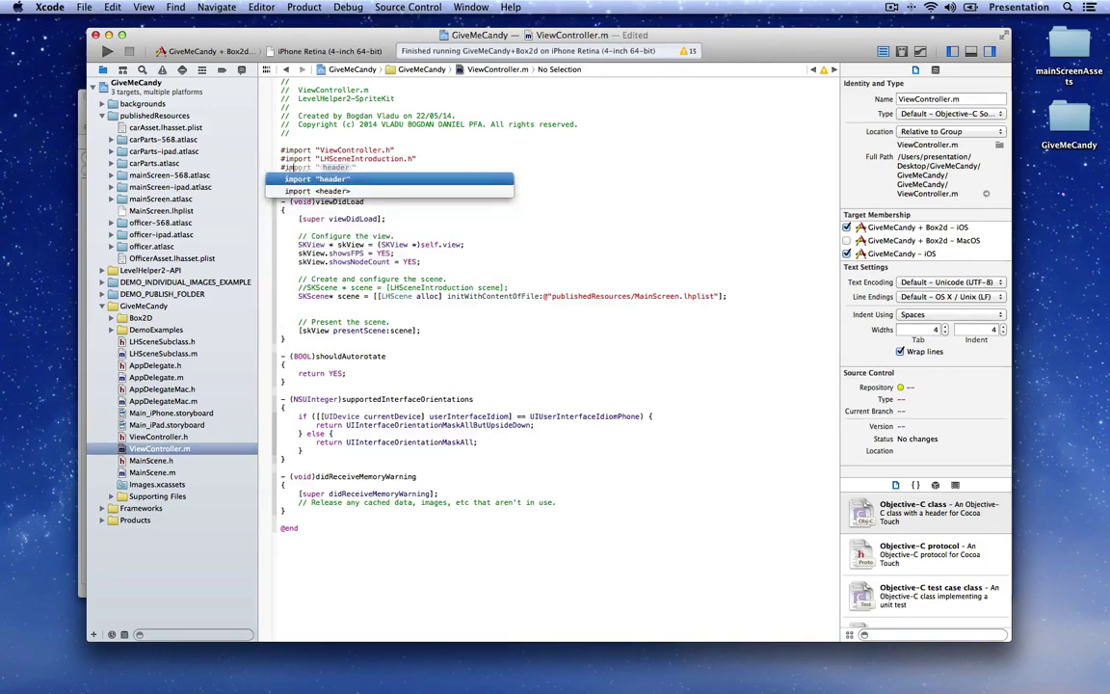
pyautogui.press('Return')
pyautogui.write('Main')
pyautogui.press('Return')
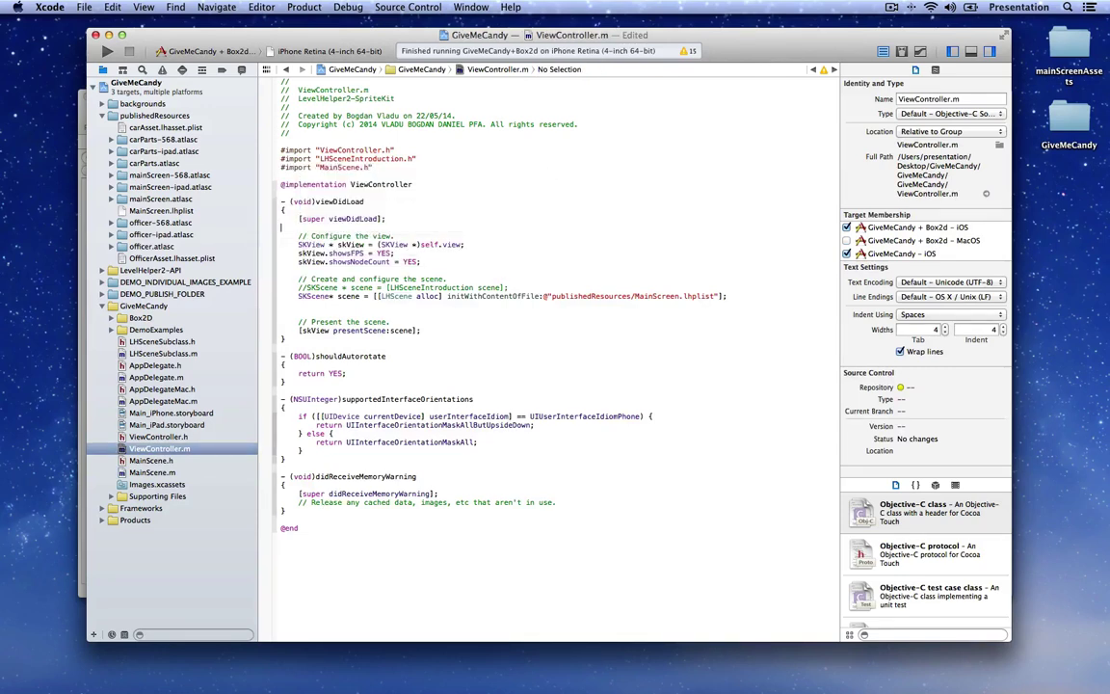
pyautogui.click(375, 288)
pyautogui.moveTo(374, 296); pyautogui.dragTo(728, 297)
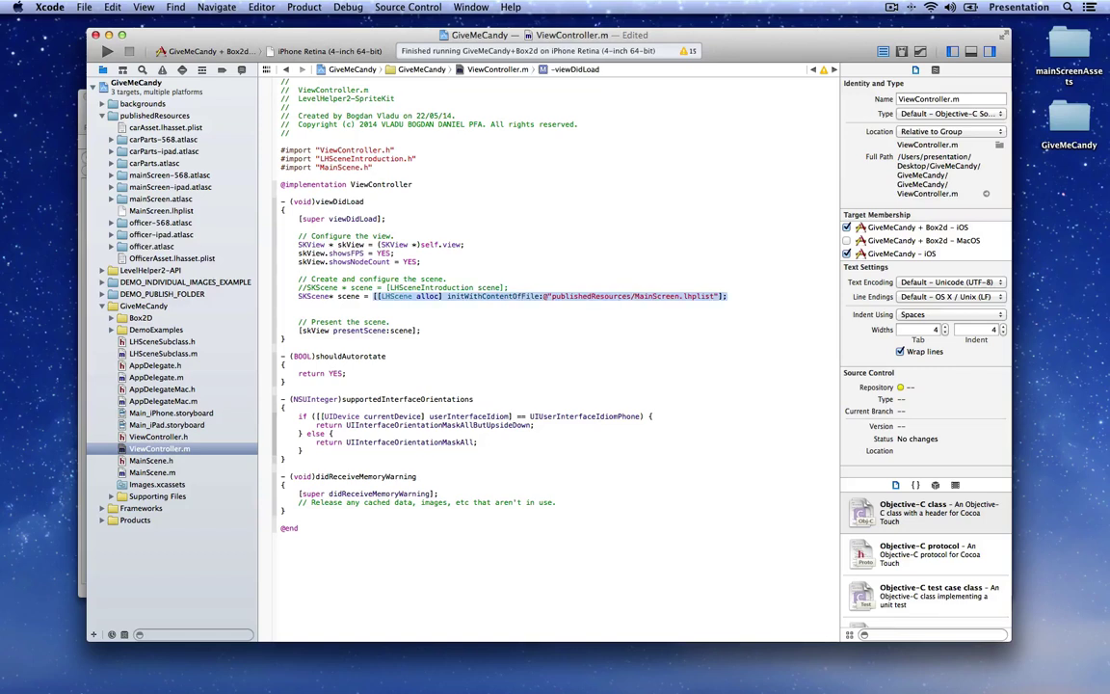
pyautogui.write('[MainScene scene];')
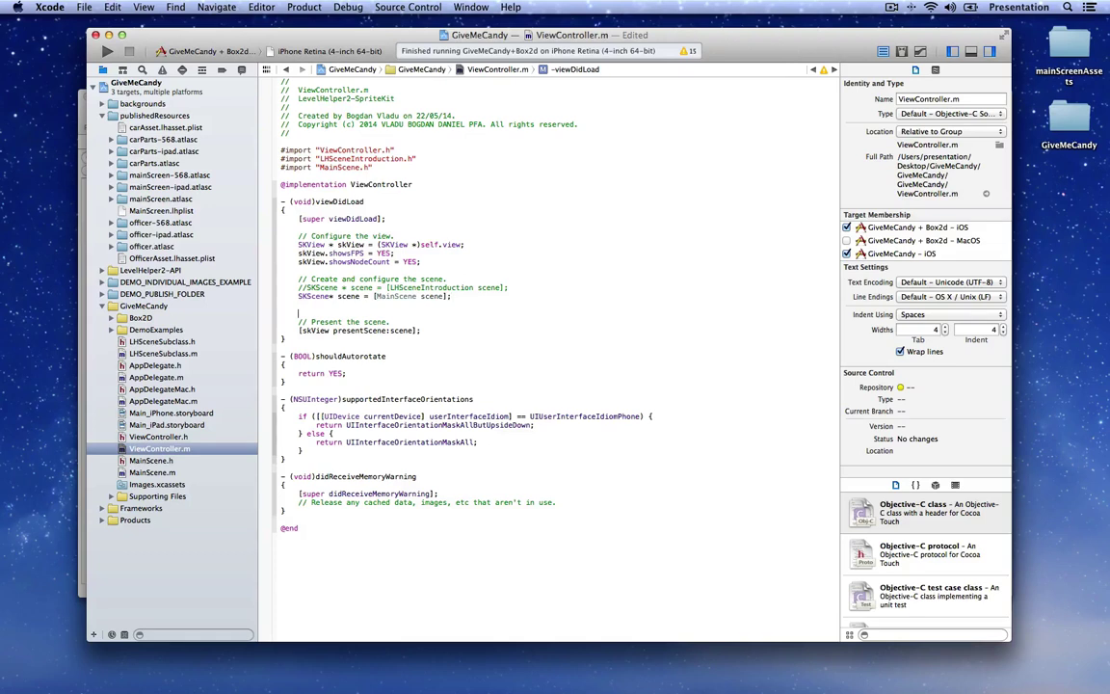
pyautogui.press('super+s')
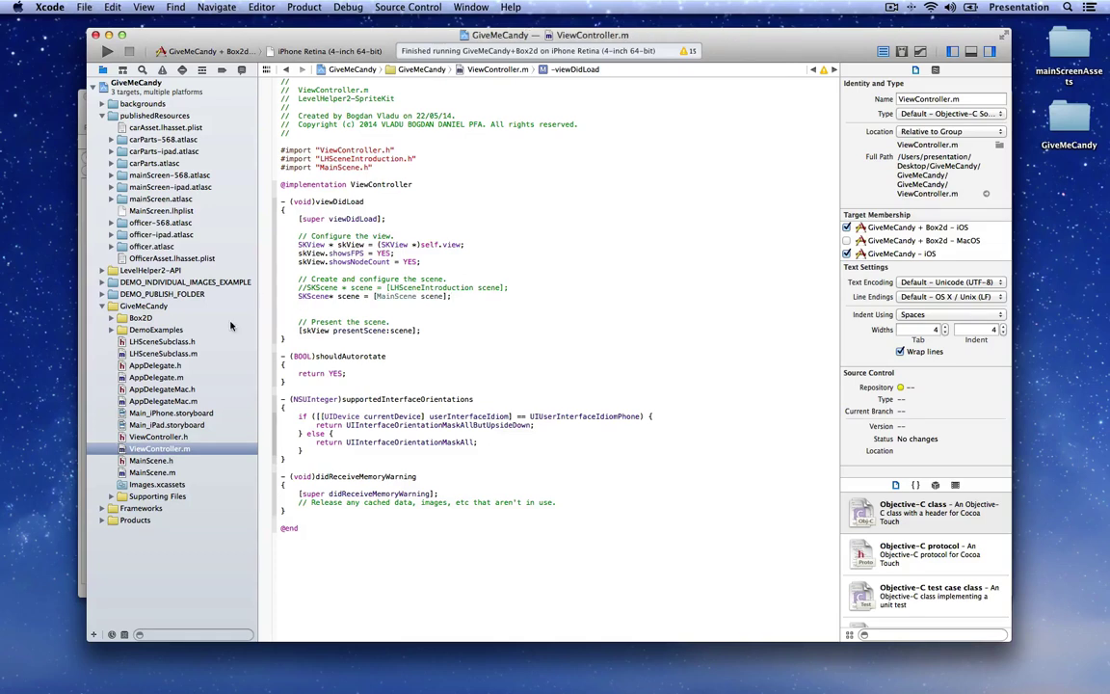
# Step: Add #import "MainScene.h" to AppDelegateMac.m
pyautogui.click(182, 403)
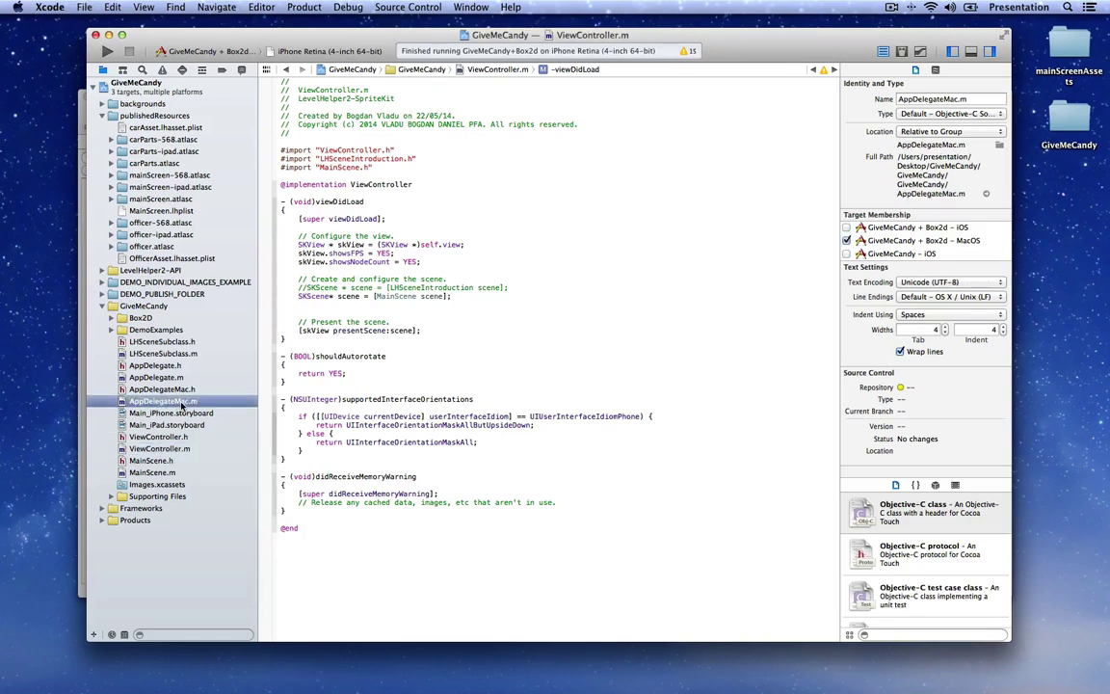
pyautogui.write('#im')
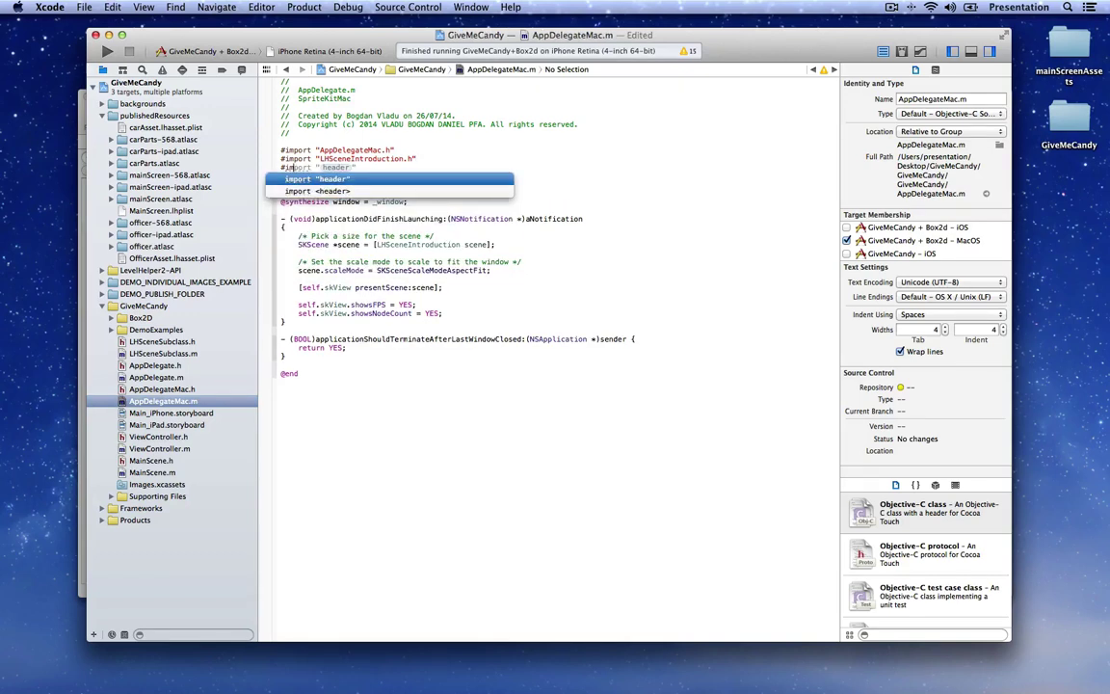
pyautogui.press('Return')
pyautogui.write('Ma')
pyautogui.press('Return')
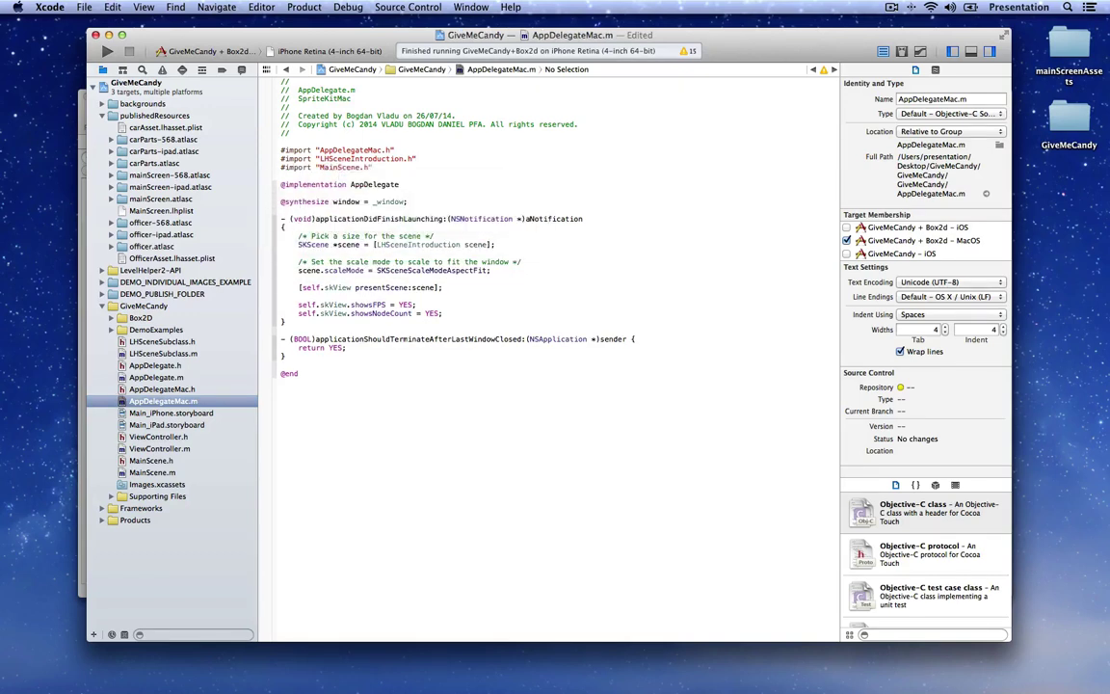
# Step: Replace AppDelegateMac.m's LHSceneIntroduction scene with [MainScene scene], save, and build and run
pyautogui.click(281, 278)
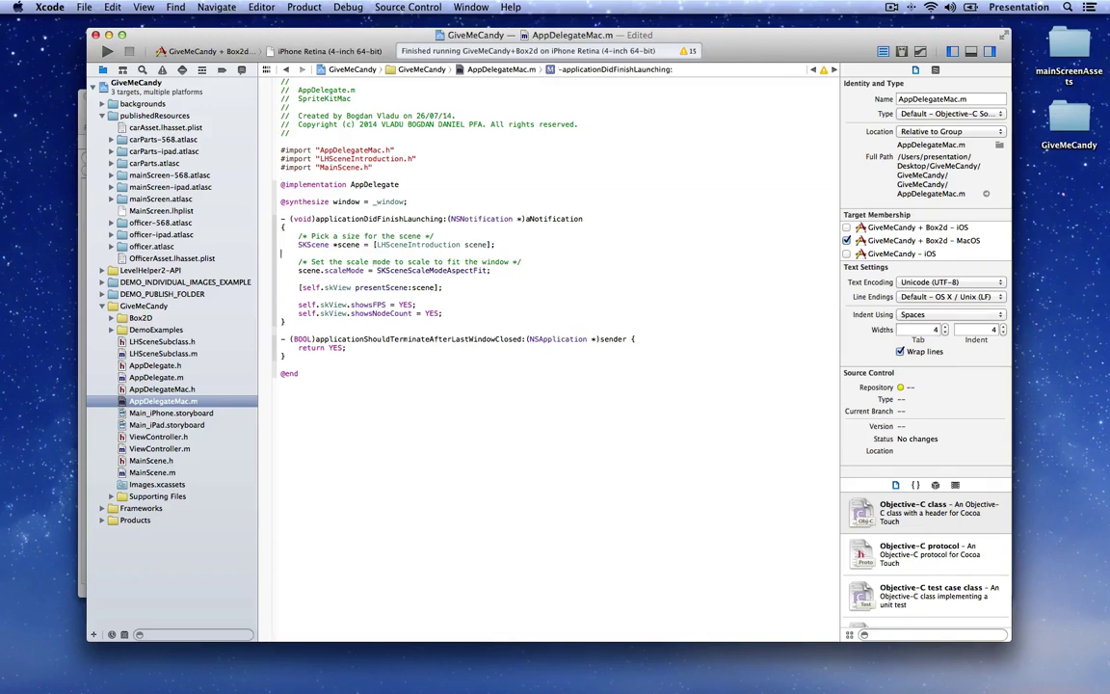
pyautogui.doubleClick(375, 244)
pyautogui.write('[Main')
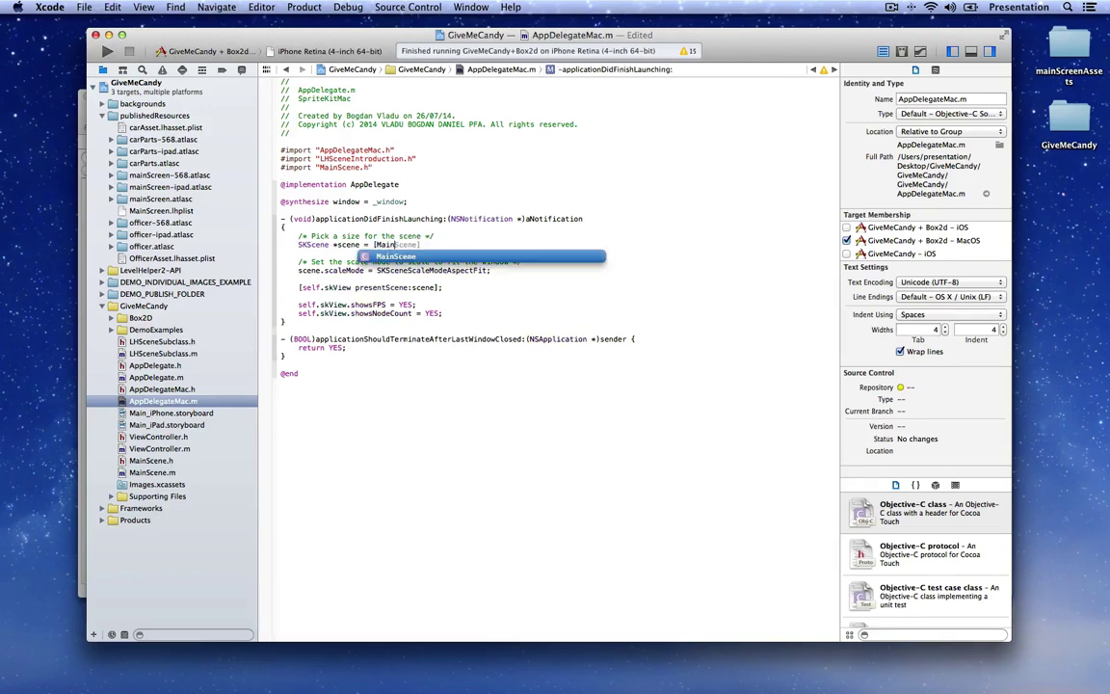
pyautogui.press('Return')
pyautogui.write('sce')
pyautogui.press('Return')
pyautogui.write('];')
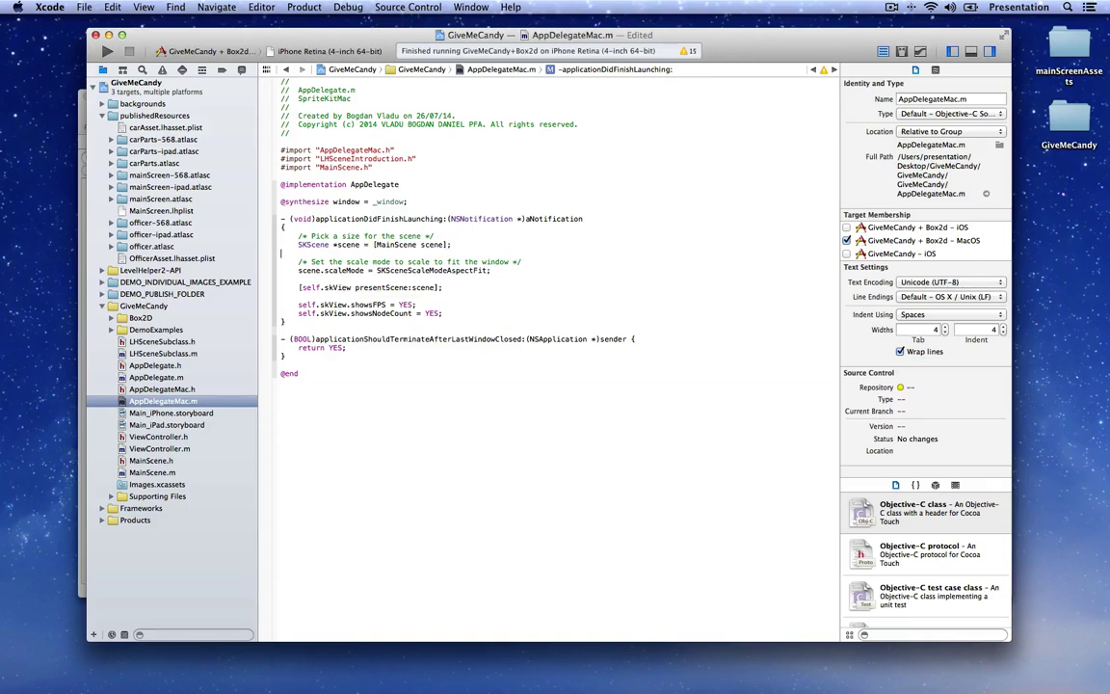
pyautogui.press('Down')
pyautogui.press('super+s')
pyautogui.press('super+r')
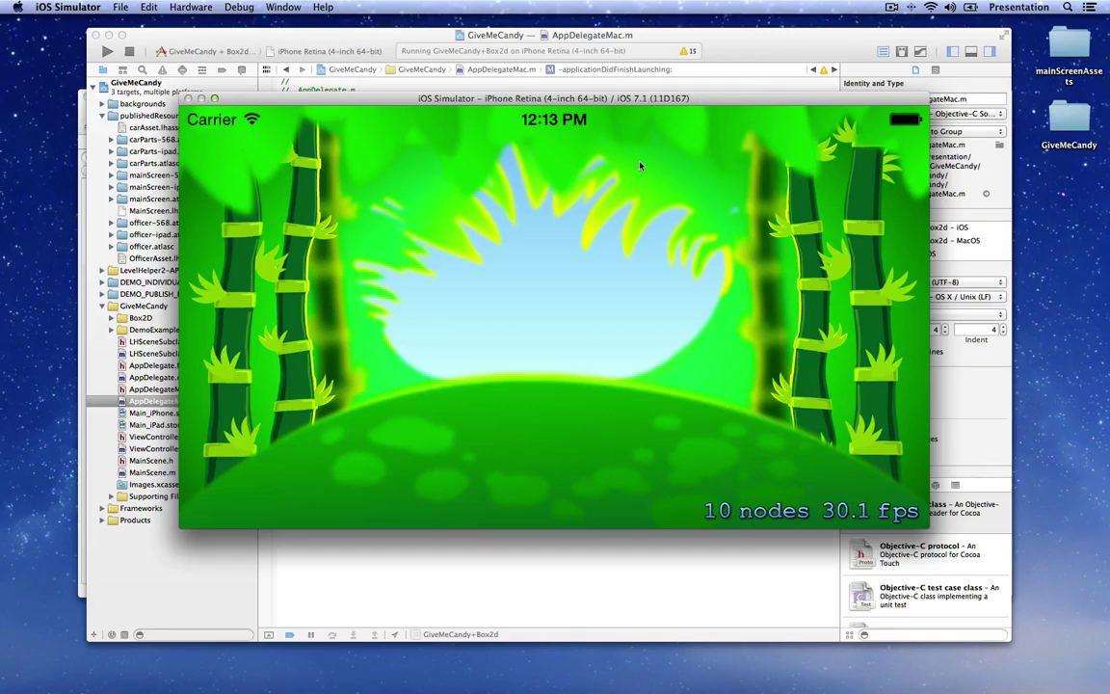
# Step: Quit the iOS Simulator once the jungle main screen runs at 10 nodes, 30.1 fps
pyautogui.press('super+q')
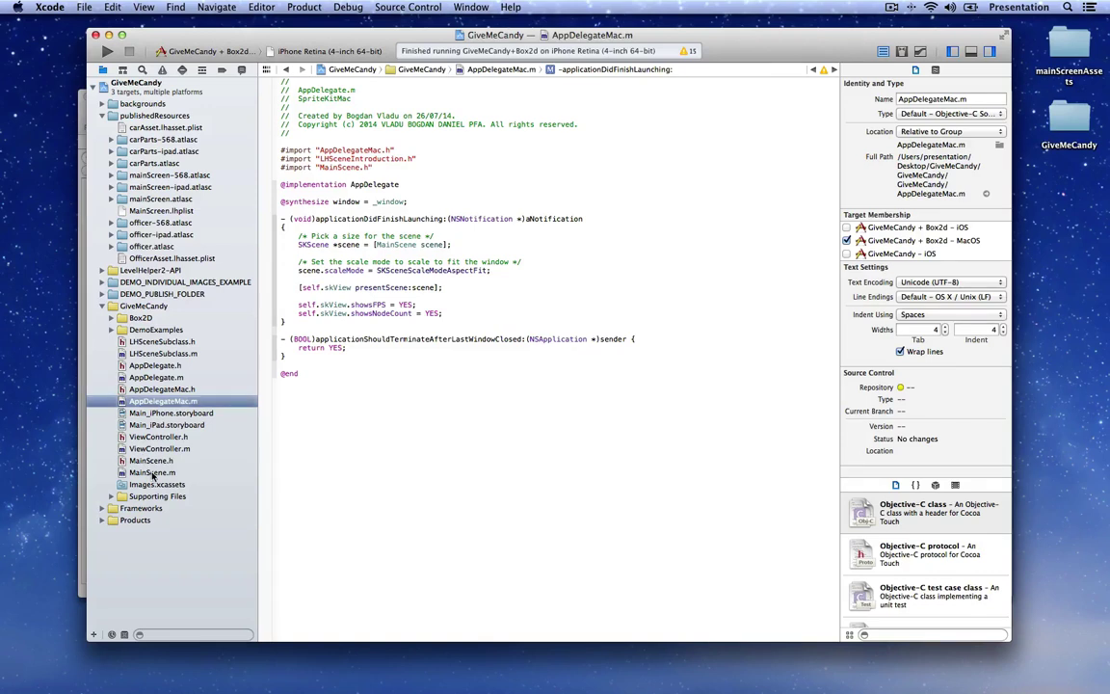
# Step: Add a didFinishedPlayingAnimation: method to MainScene.m that gets the LHNode from [anim node]
pyautogui.click(152, 472)
pyautogui.click(353, 314)
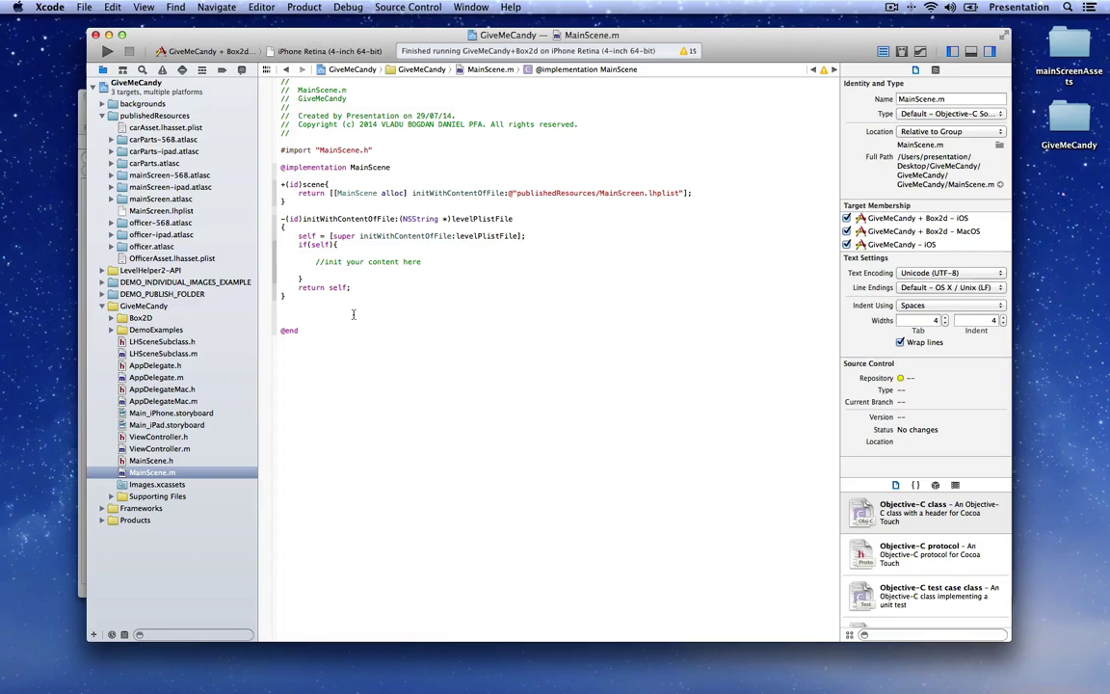
pyautogui.write('-(void)did')
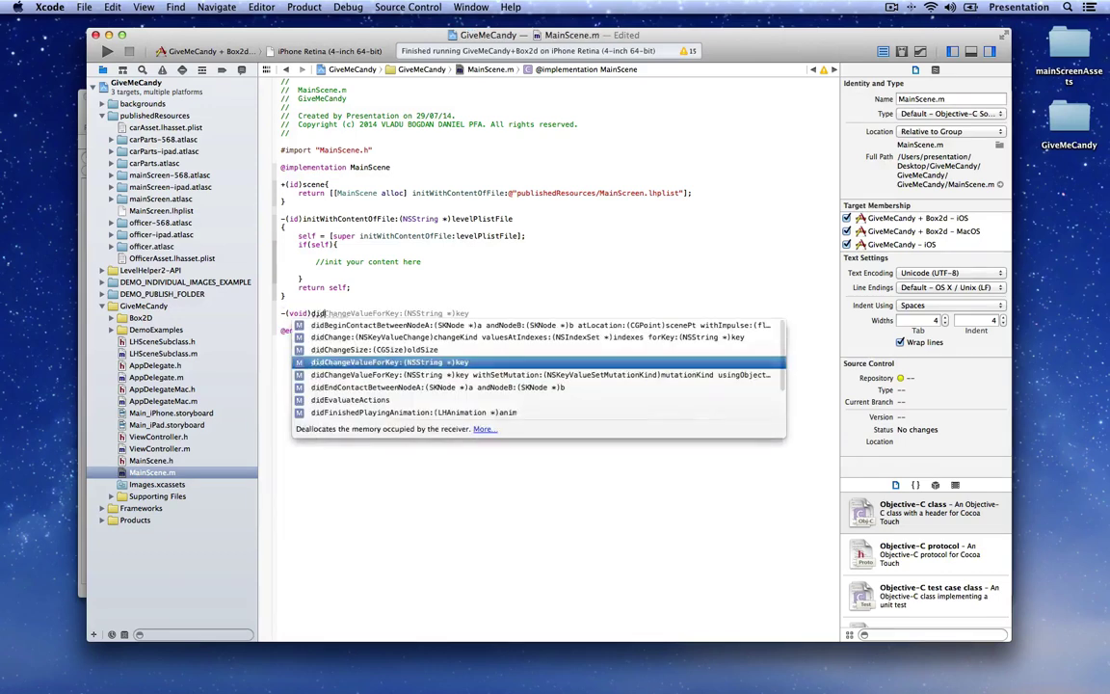
pyautogui.write('Fi')
pyautogui.press('Return')
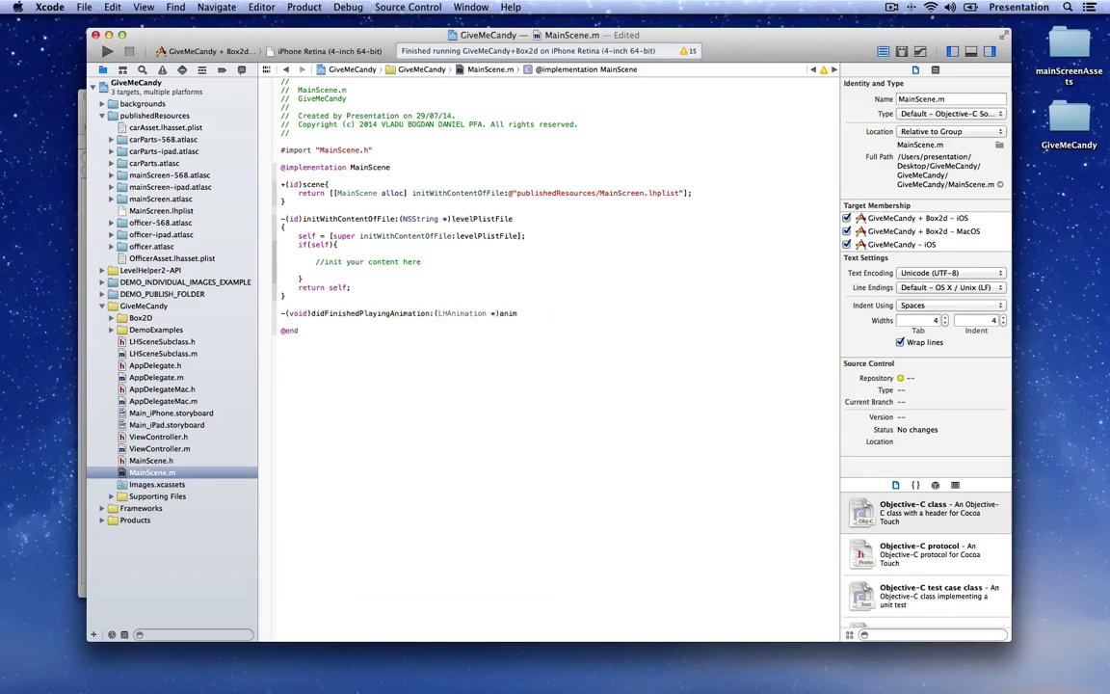
pyautogui.write('{')
pyautogui.press('Return')
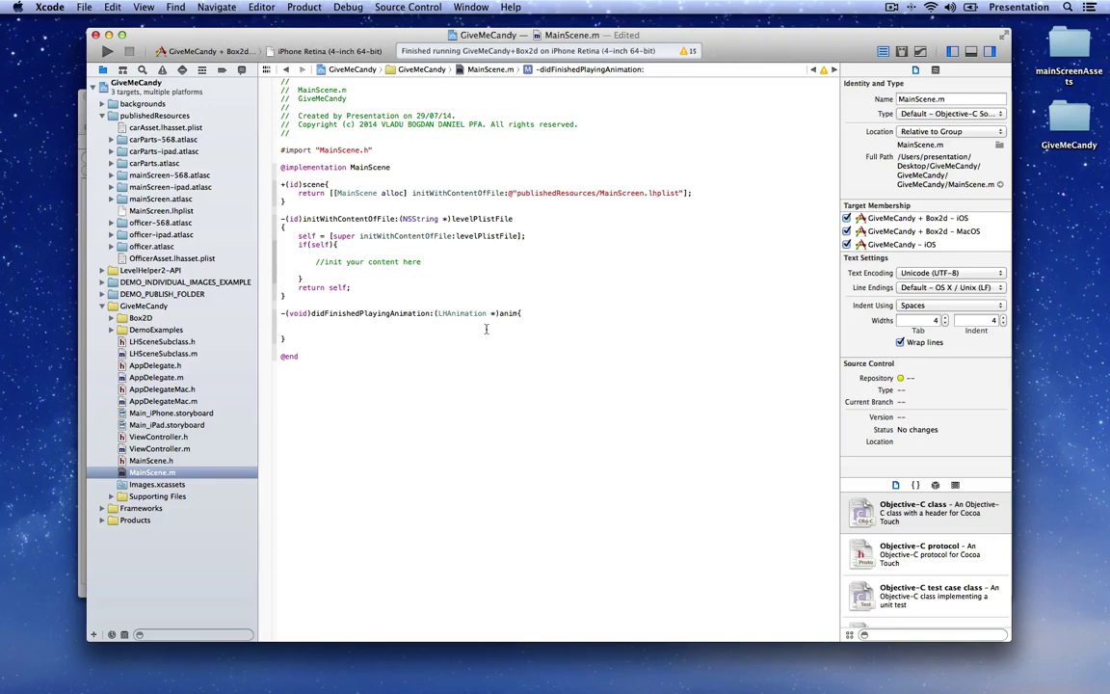
pyautogui.press('Return')
pyautogui.write('LHNode* node = [ani')
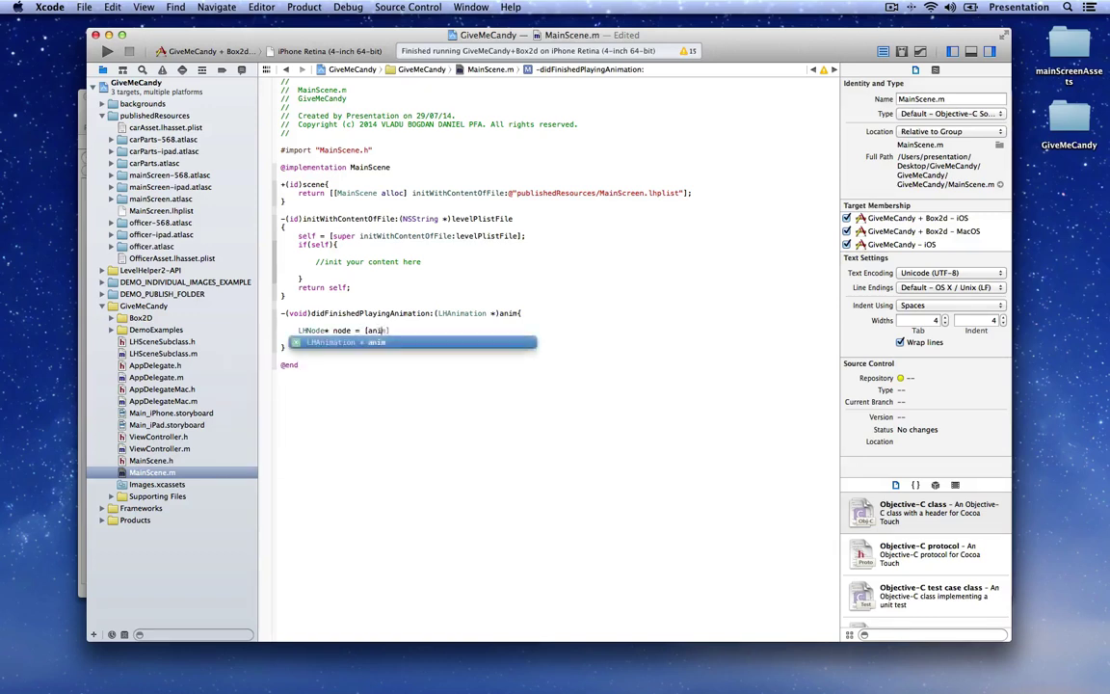
pyautogui.write('m node];')
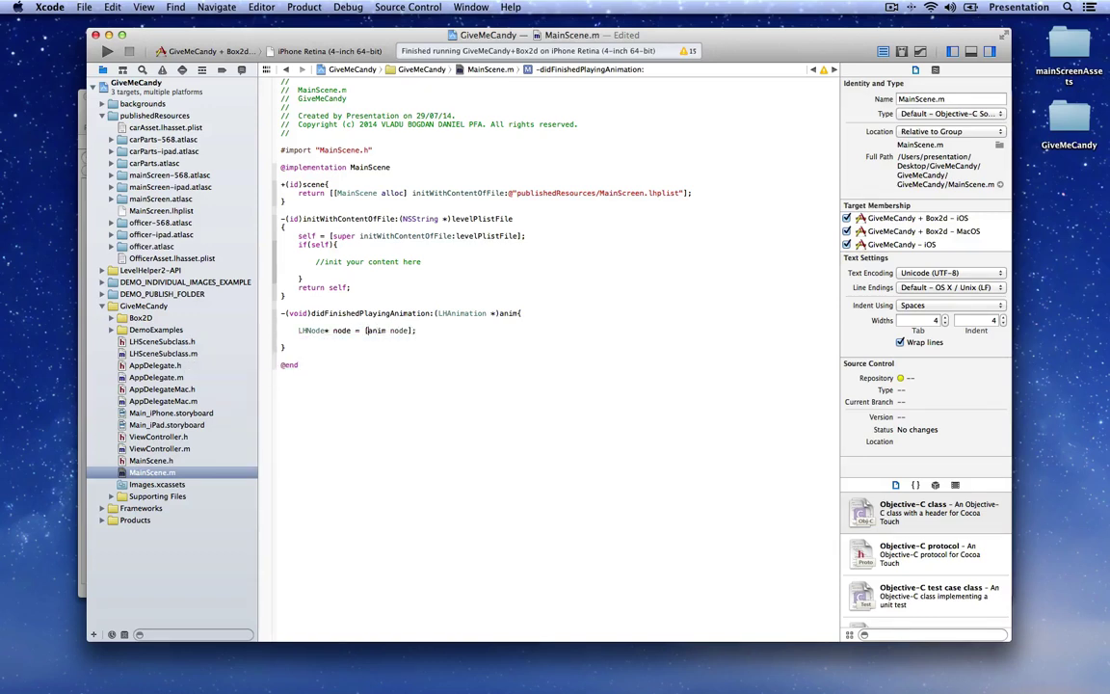
pyautogui.write('(LHNode*)')
pyautogui.press('Return')
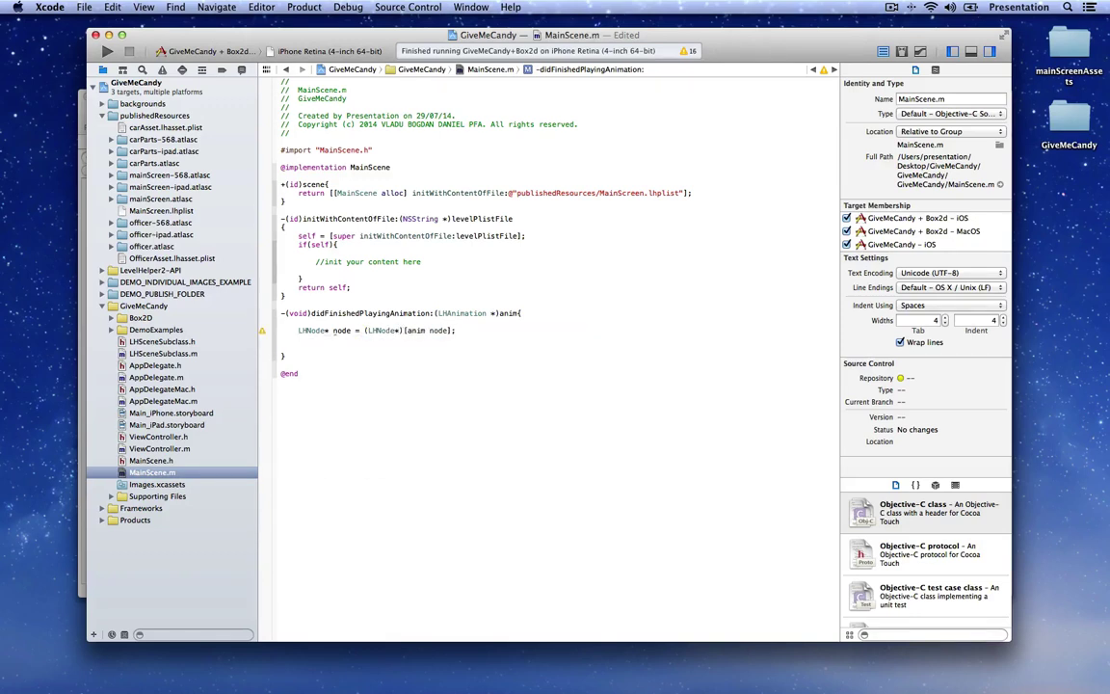
# Step: Add an if block that runs when the node's name is topLeafs or bottomLeafs
pyautogui.press('Return')
pyautogui.write('if(')
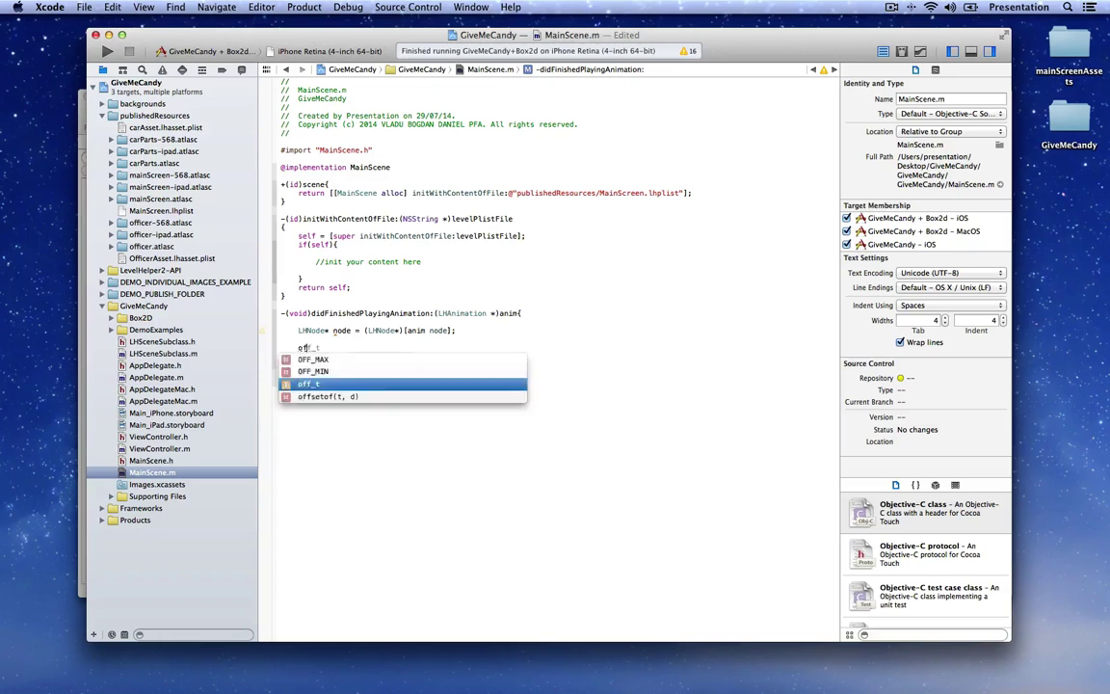
pyautogui.write('node ')
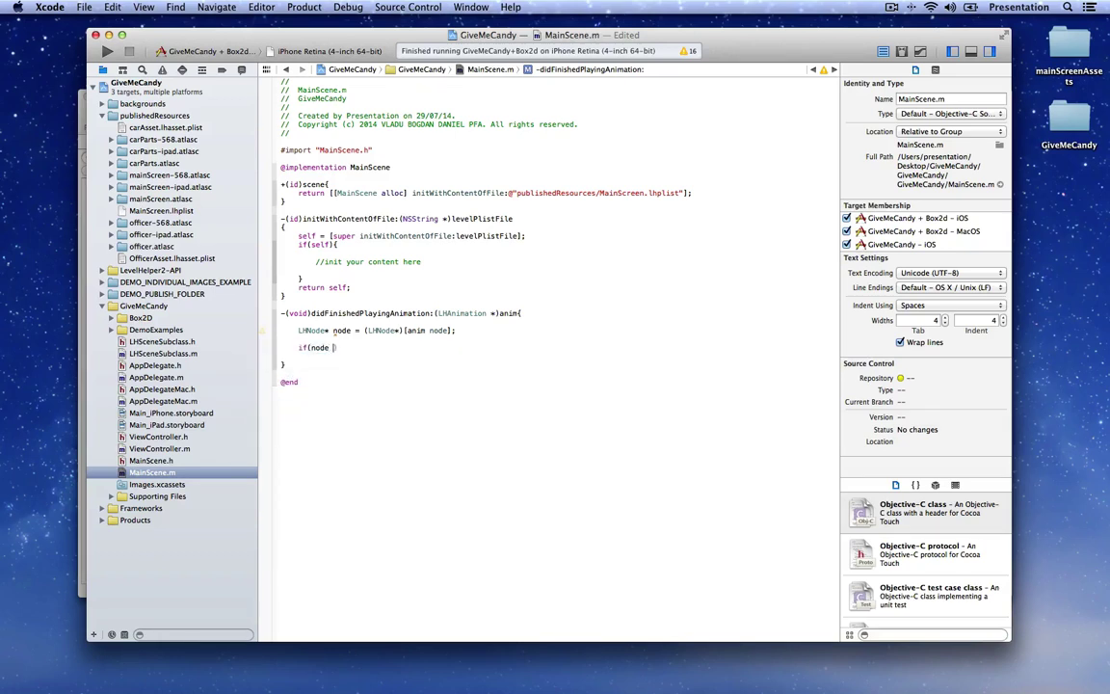
pyautogui.write('&& [node name] is')
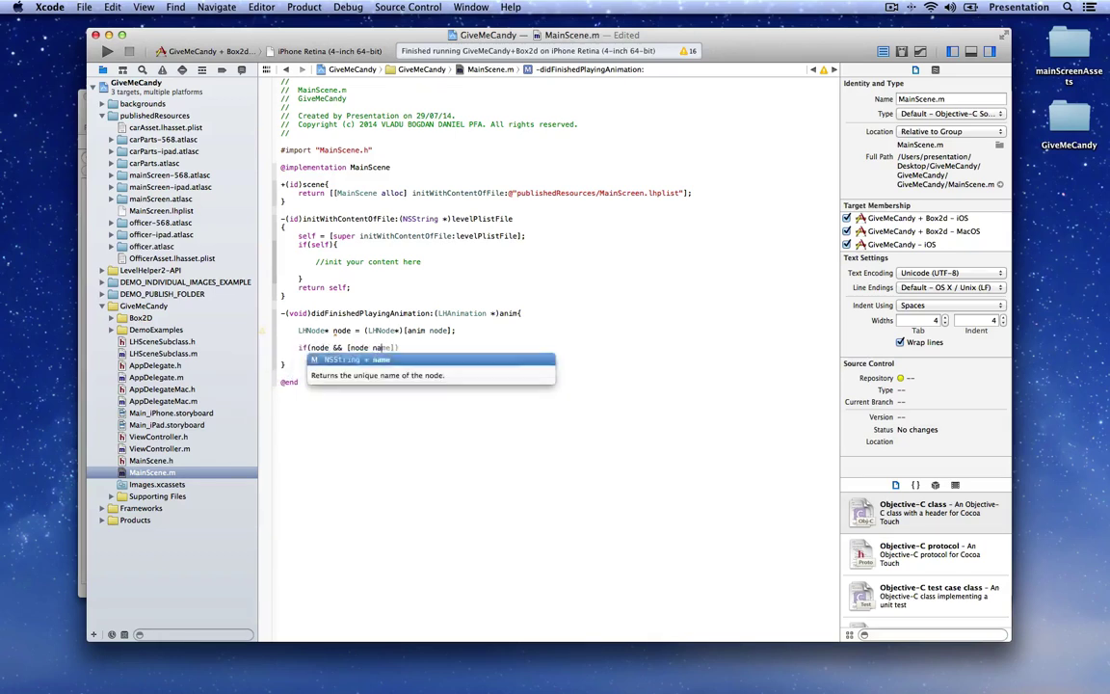
pyautogui.write('E')
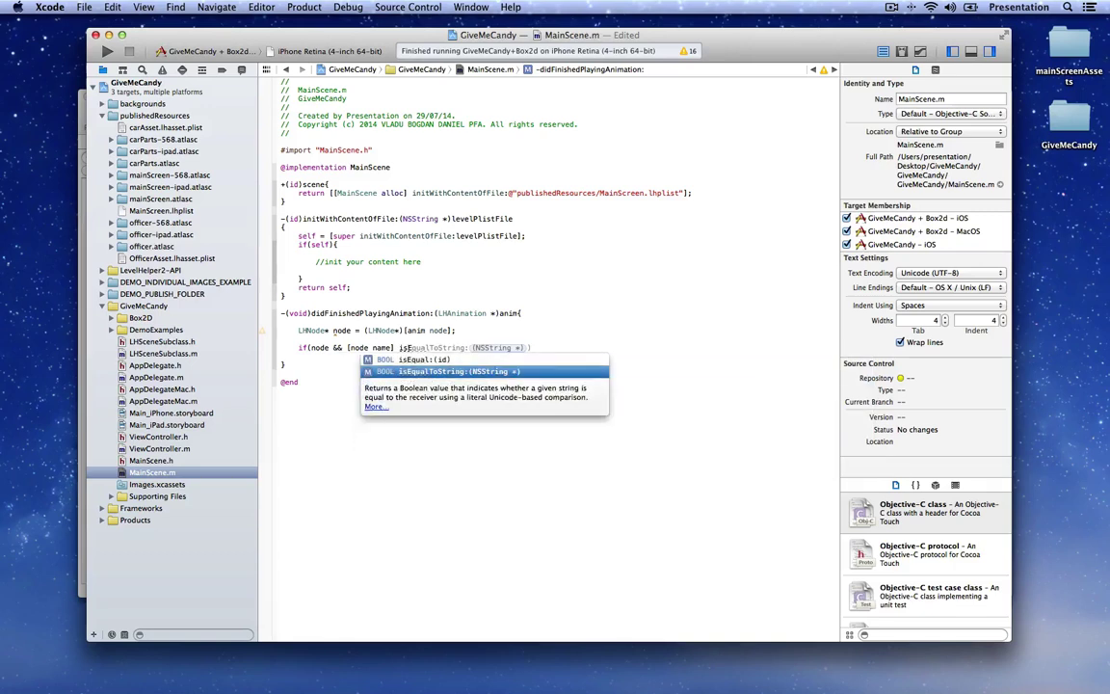
pyautogui.press('Return')
pyautogui.write('@"topLeafs')
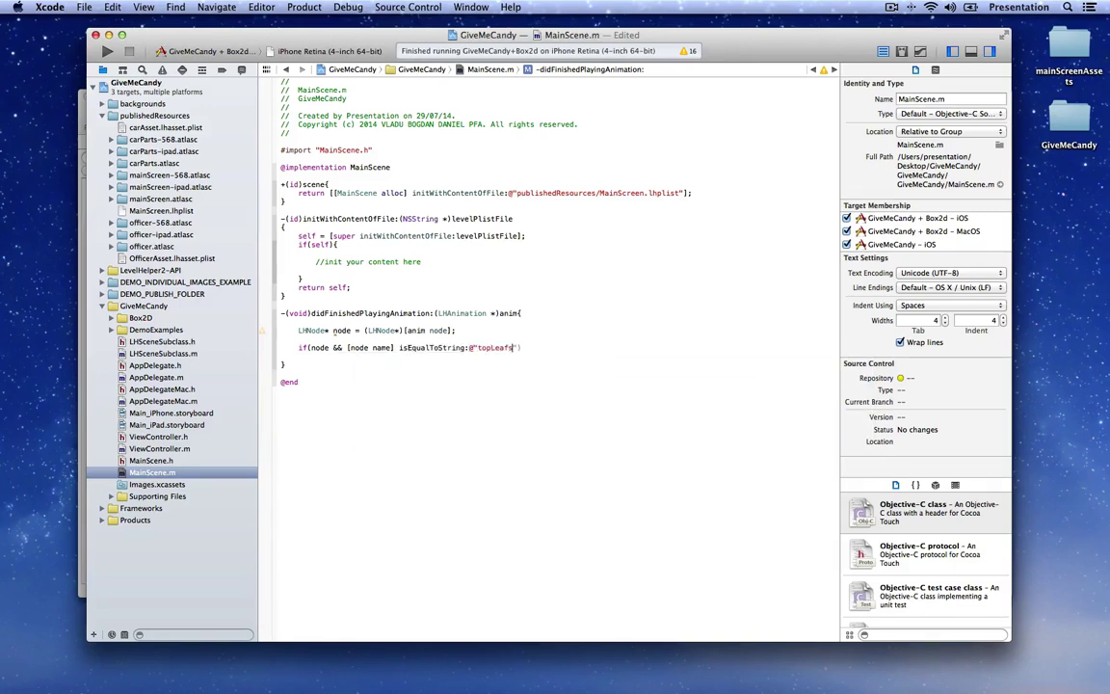
pyautogui.write(']')
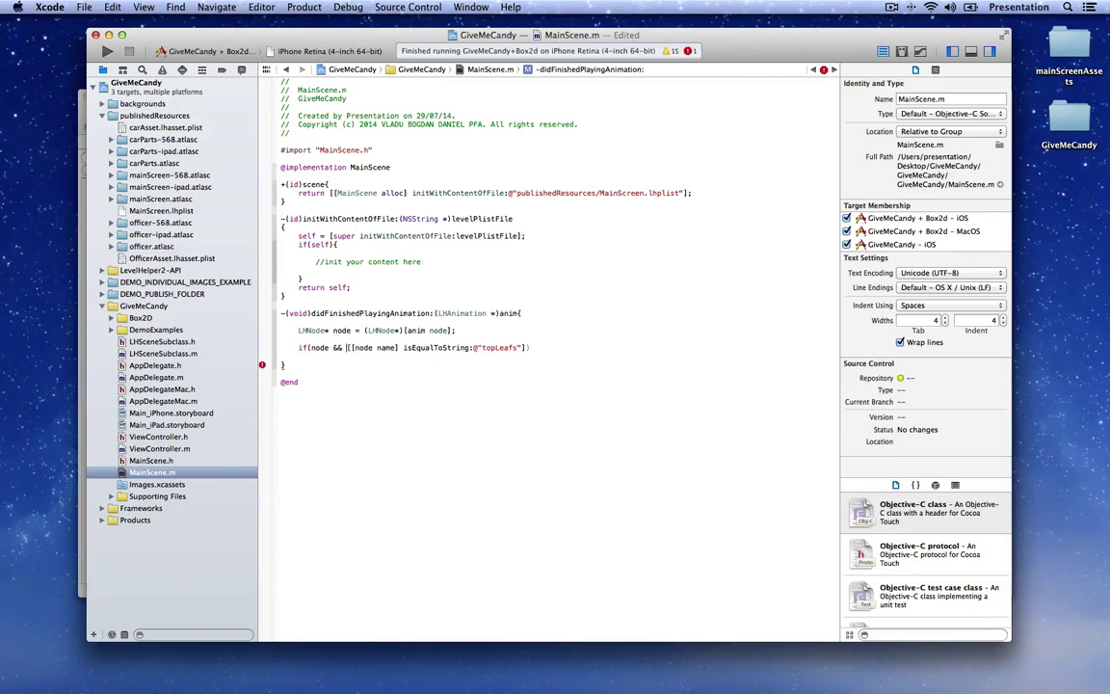
pyautogui.write('(')
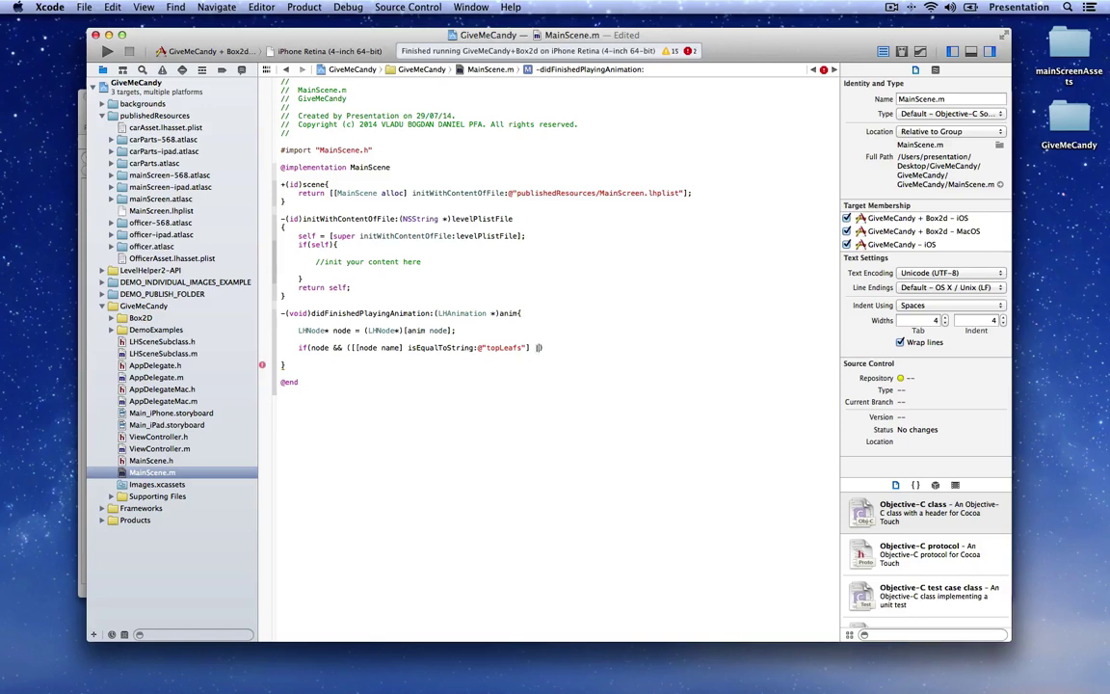
pyautogui.write('node name] ')
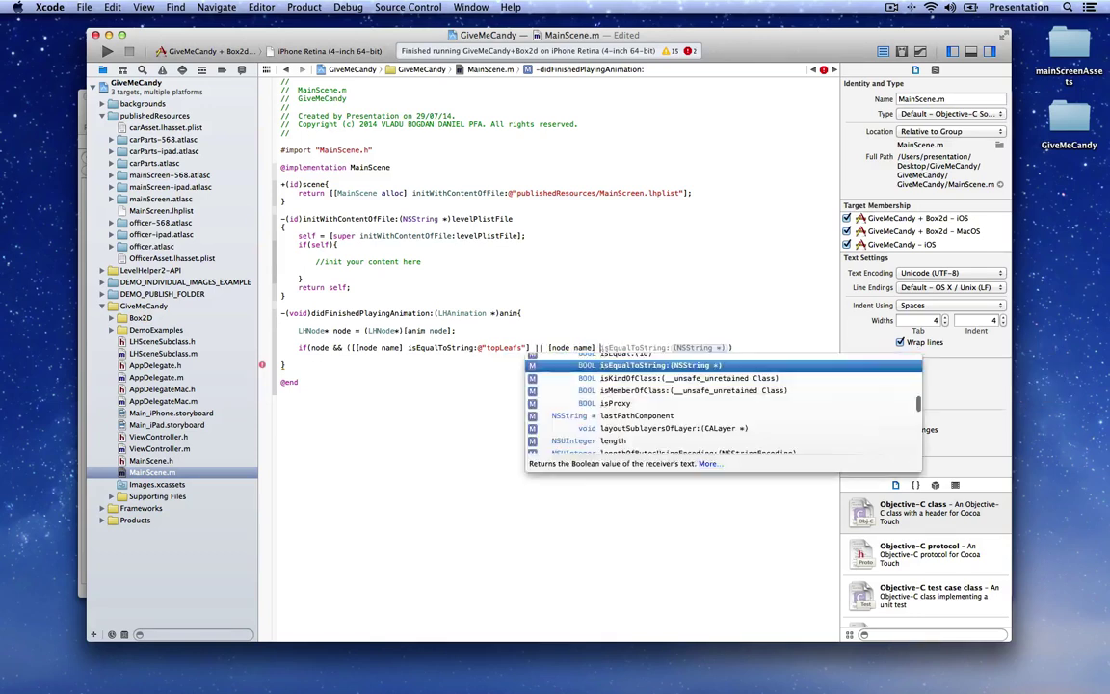
pyautogui.write('isEqualT')
pyautogui.press('Return')
pyautogui.write('@"bot')
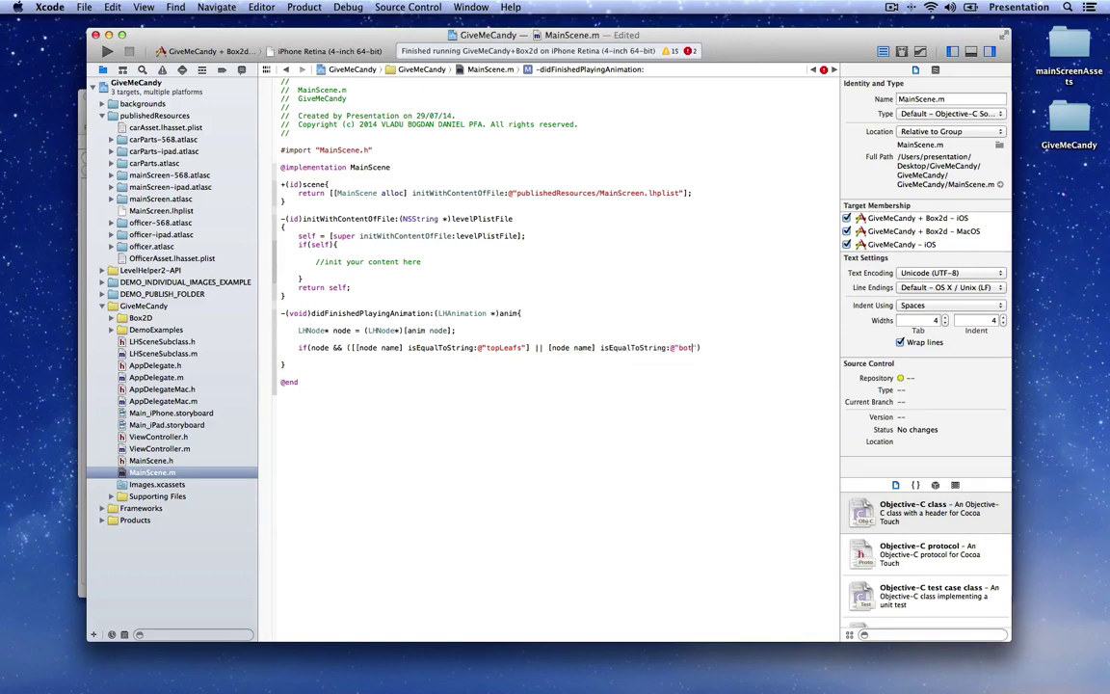
pyautogui.write('tonLeafs')
pyautogui.write(']))')
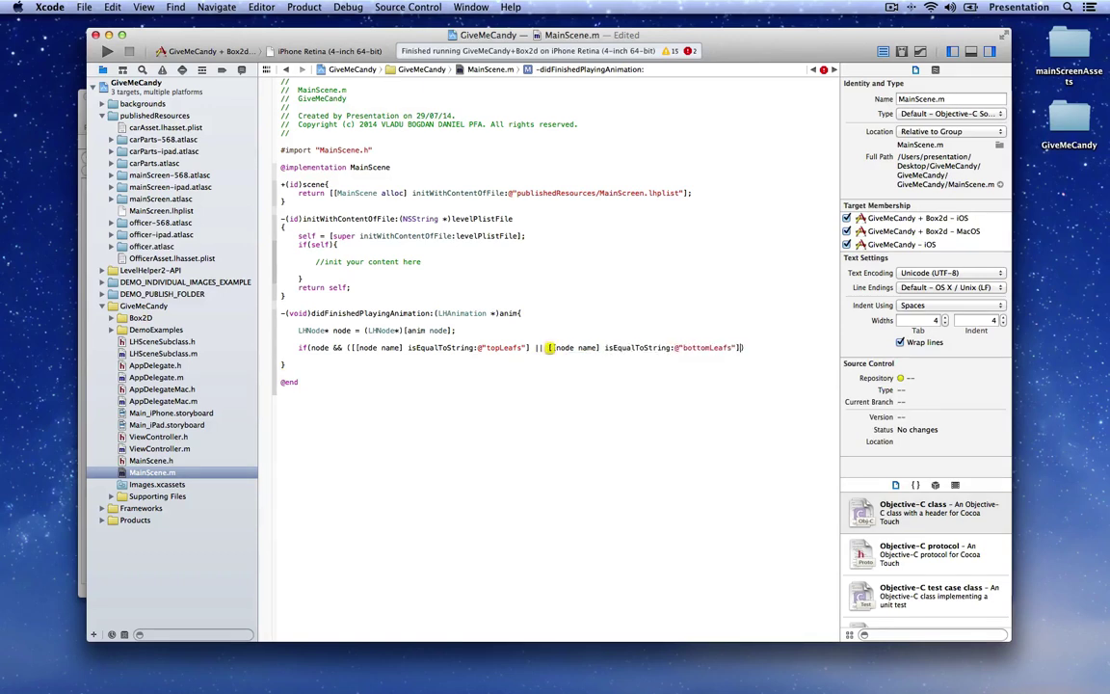
pyautogui.press('Return')
pyautogui.write('{')
pyautogui.press('Return')
# Step: Inside the leaf if block, get the node's animations array and pick a random index with arc4random
pyautogui.press('Up')
pyautogui.press('Return')
pyautogui.press('Up')
pyautogui.press('Up')
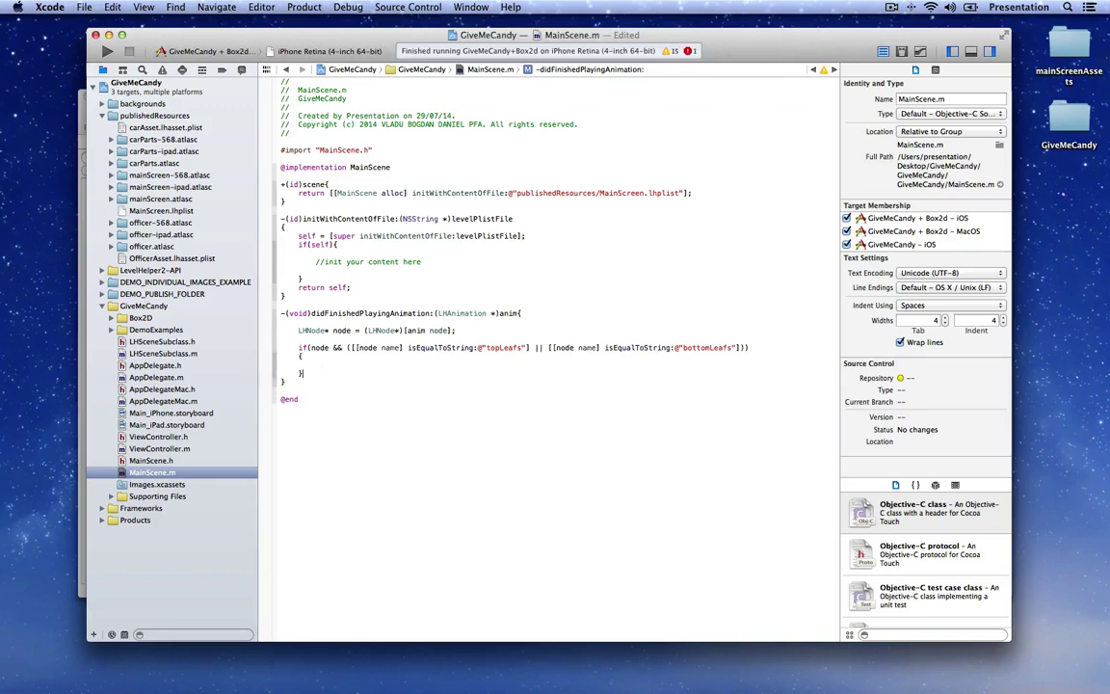
pyautogui.press('Return')
pyautogui.write('NSArray')
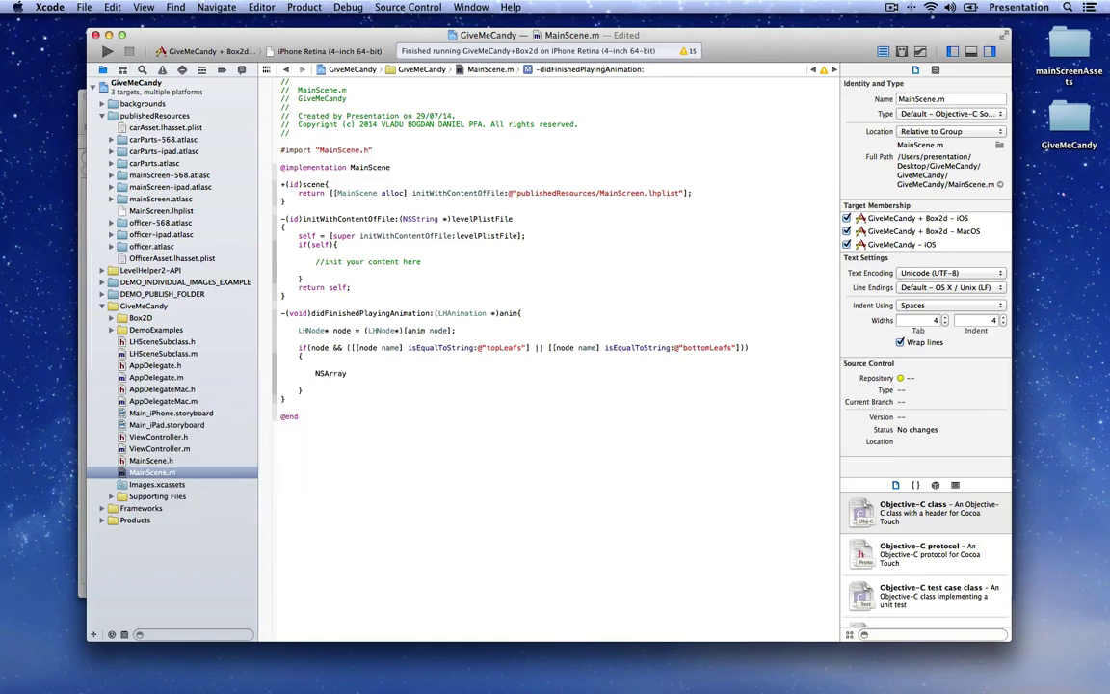
pyautogui.write('* allAnimations = [node animations];')
pyautogui.press('Return')
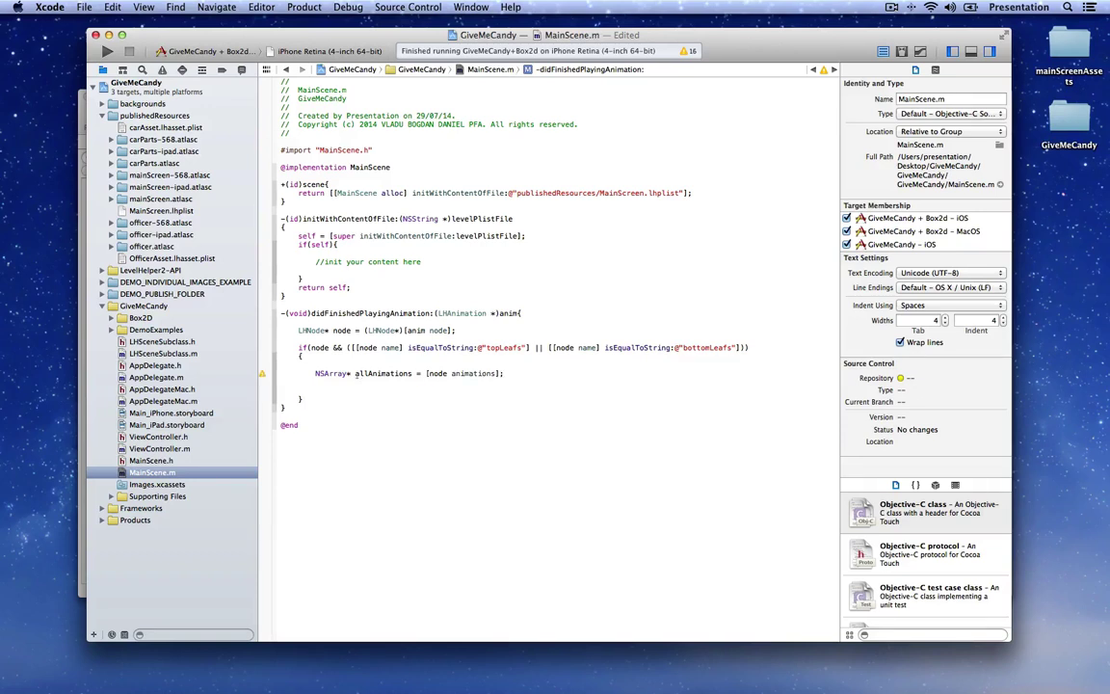
pyautogui.write('int newAnimIdx = arc4random() % all ')
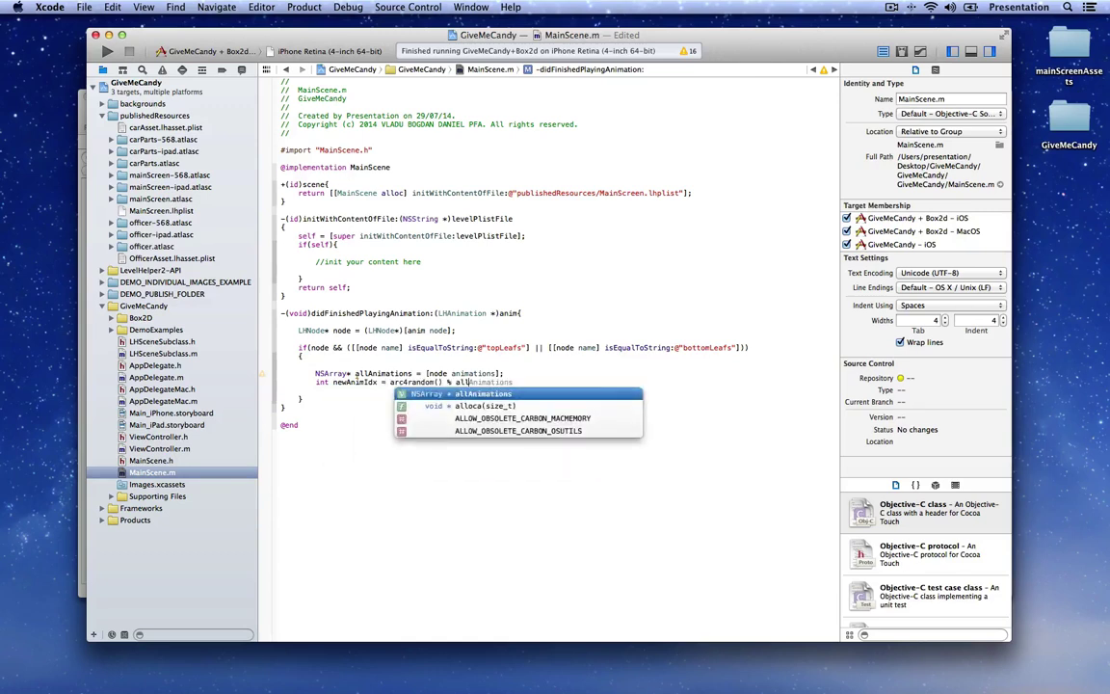
pyautogui.write('Animations count];')
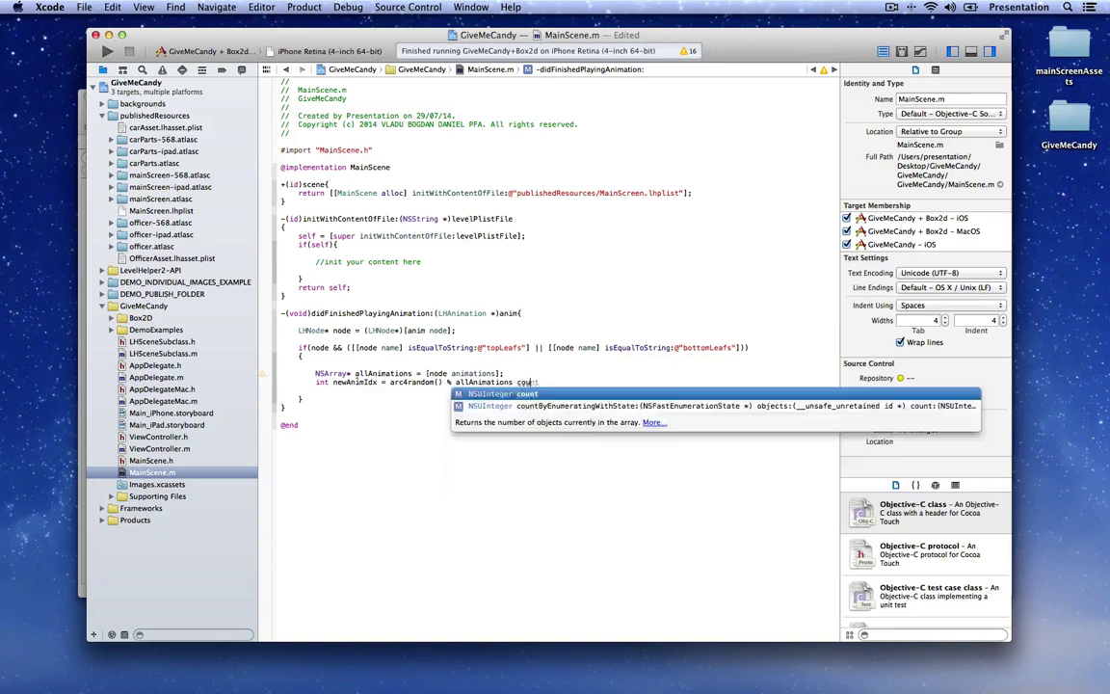
pyautogui.press('Return')
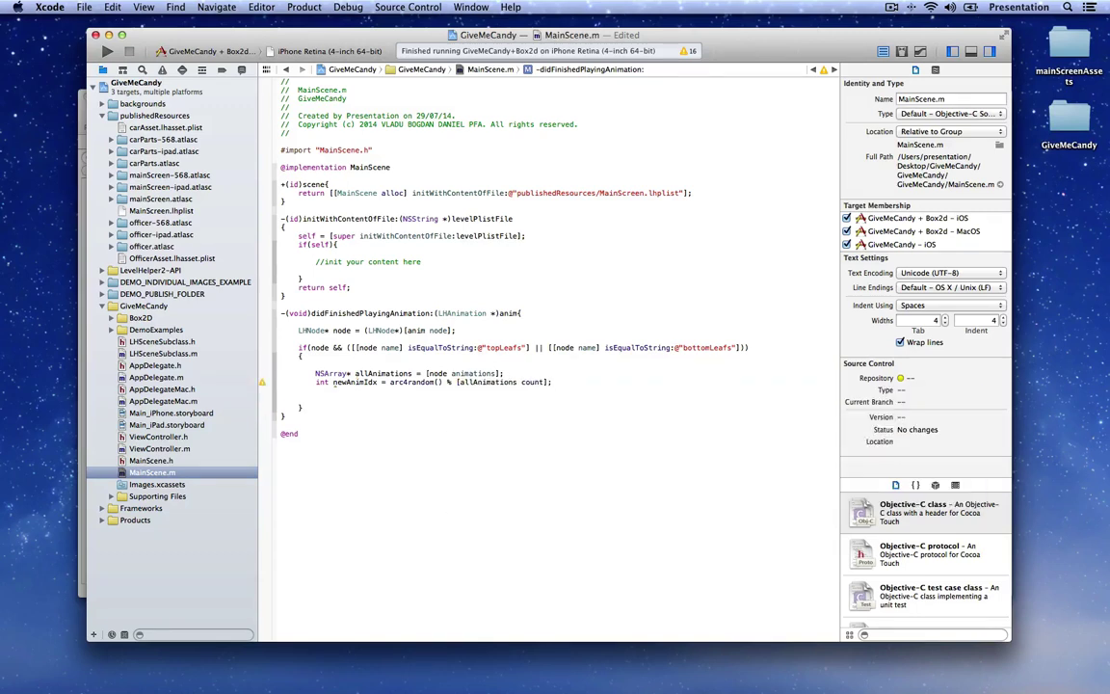
# Step: Set the LHAnimation at that index as the active animation, restart it with [newAnim restart], and save MainScene.m
pyautogui.write('LHN')
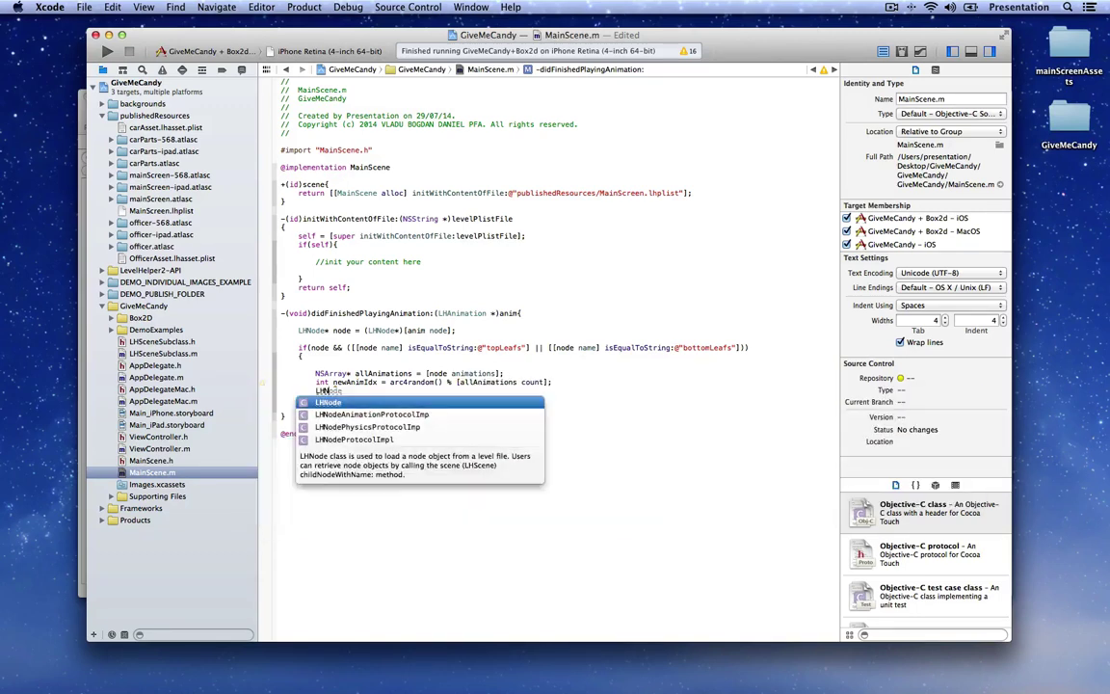
pyautogui.press('BackSpace')
pyautogui.write('Animation* new')
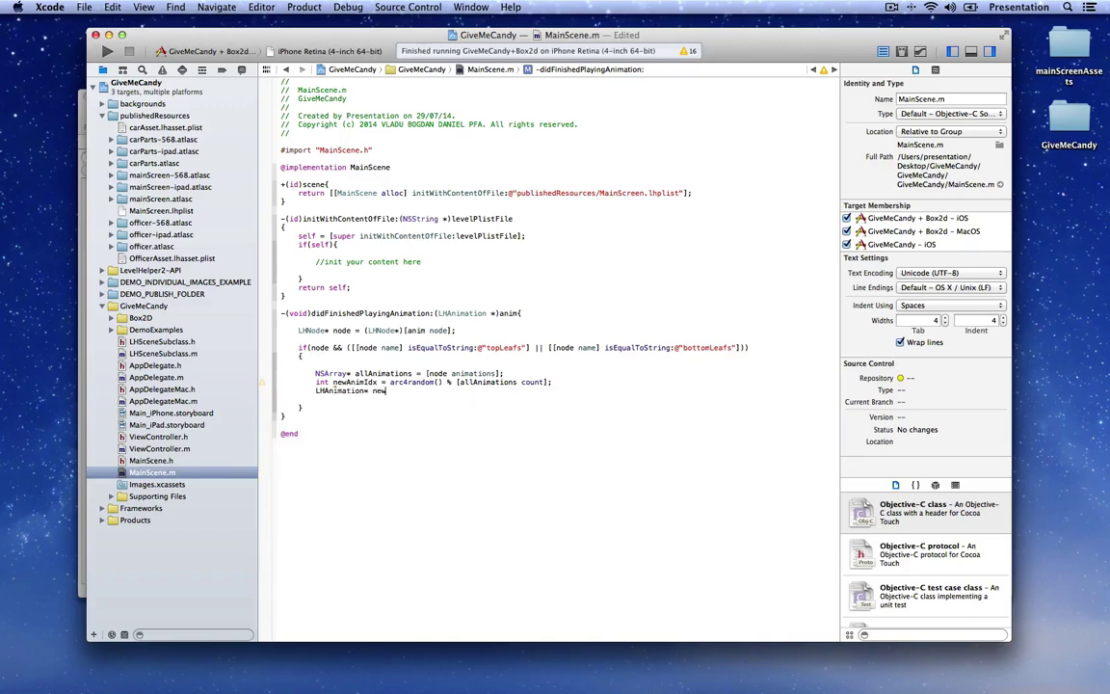
pyautogui.write('Anim = [all')
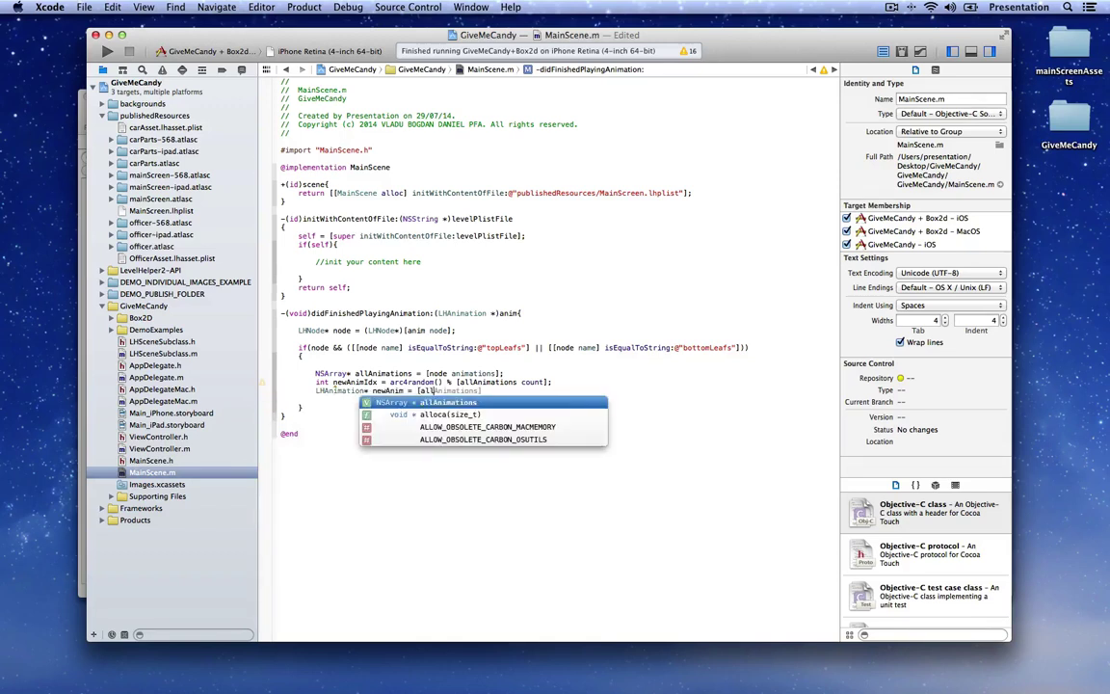
pyautogui.write('Animations obj')
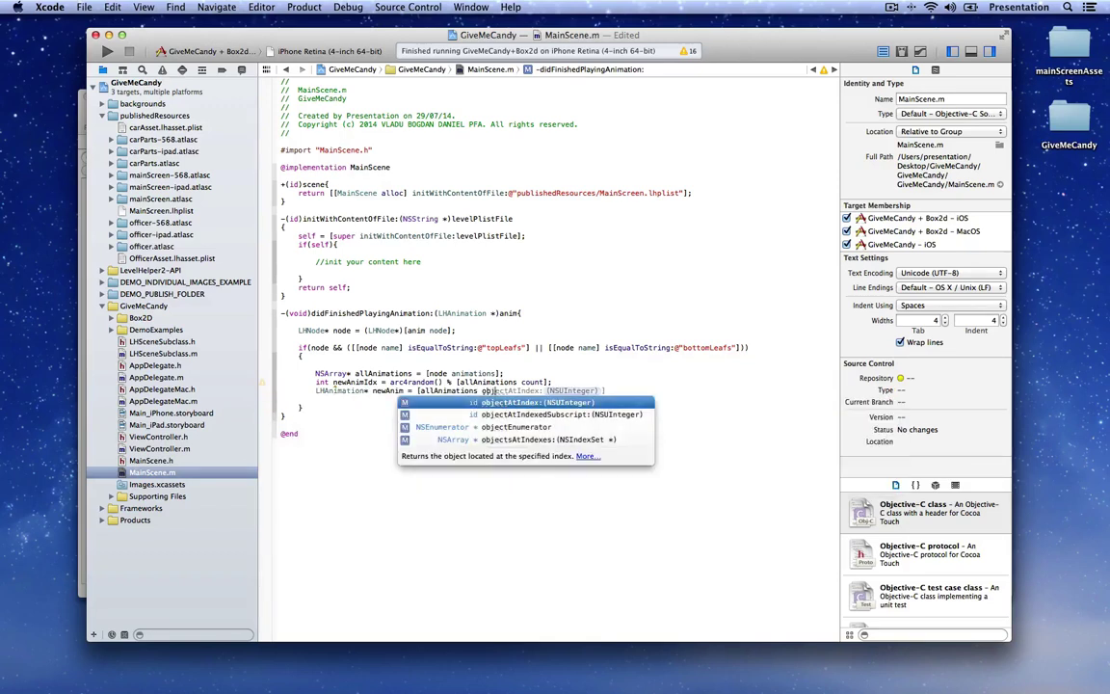
pyautogui.press('Return')
pyautogui.write('newAnim')
pyautogui.write('Idx];')
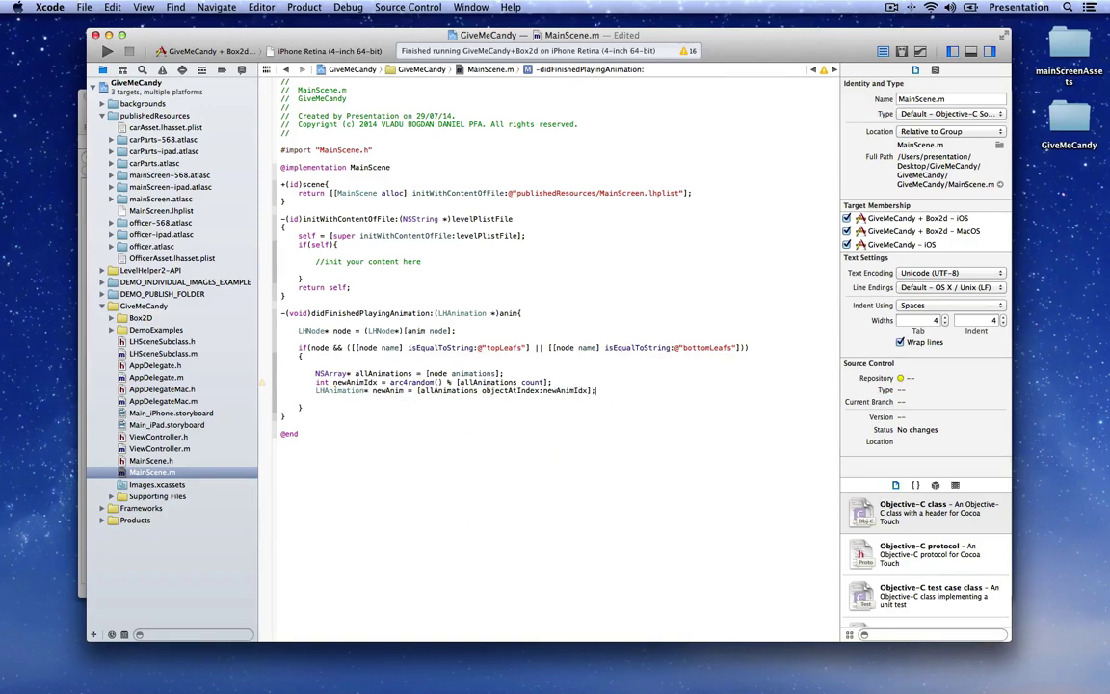
pyautogui.press('Return')
pyautogui.write('node setA')
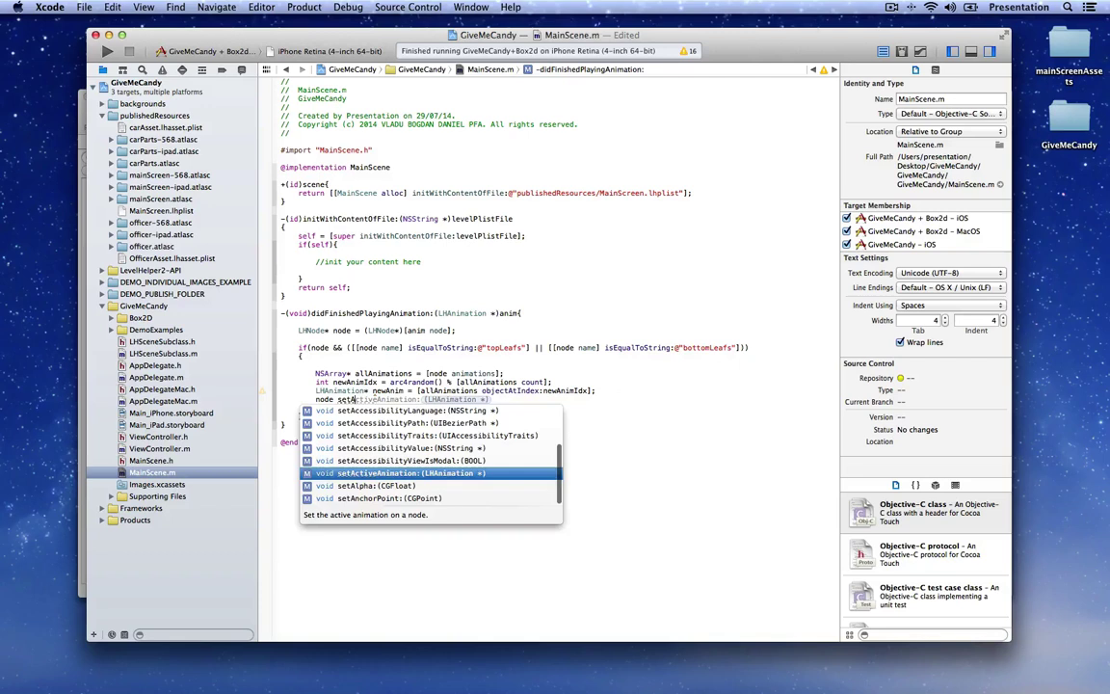
pyautogui.press('Return')
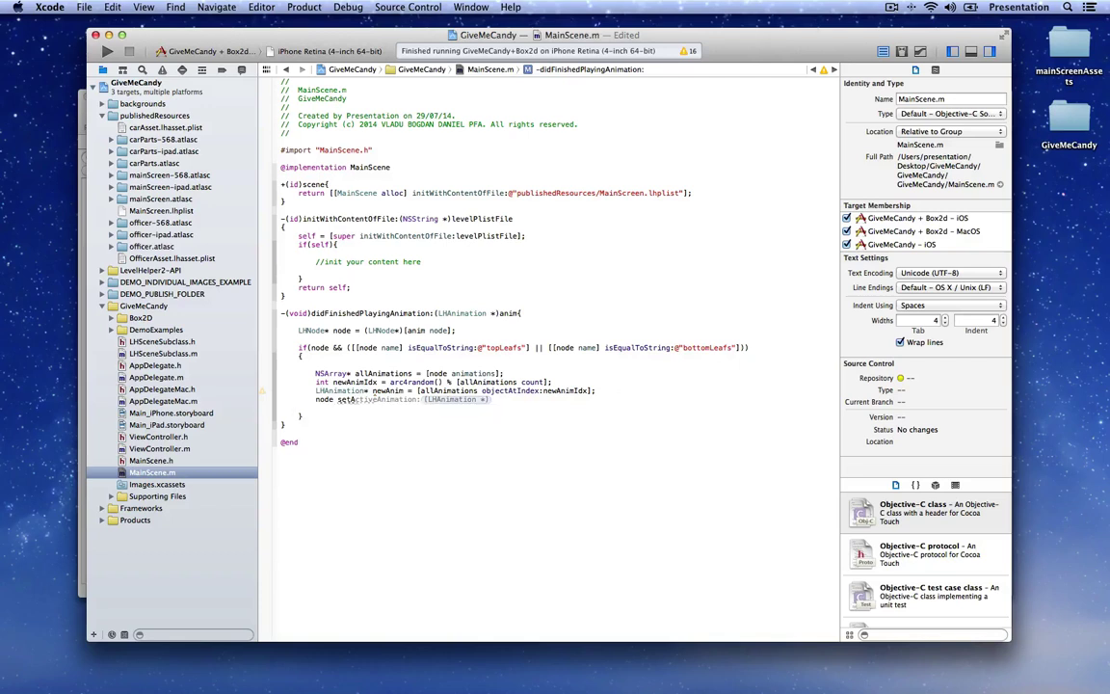
pyautogui.write('new')
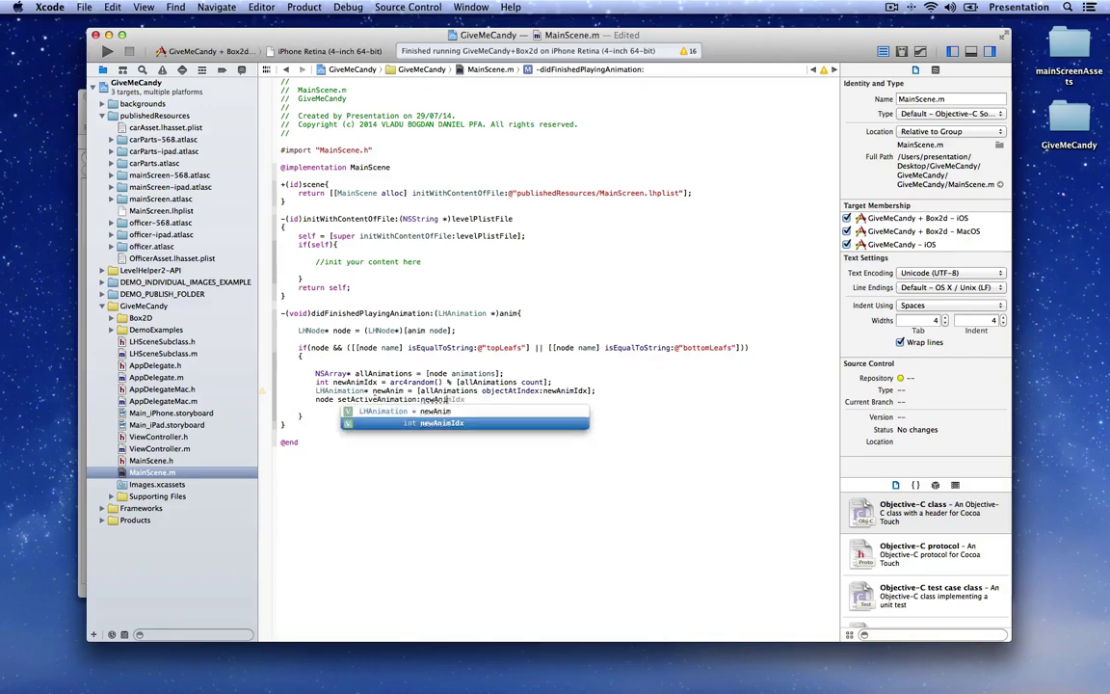
pyautogui.write('Anim]')
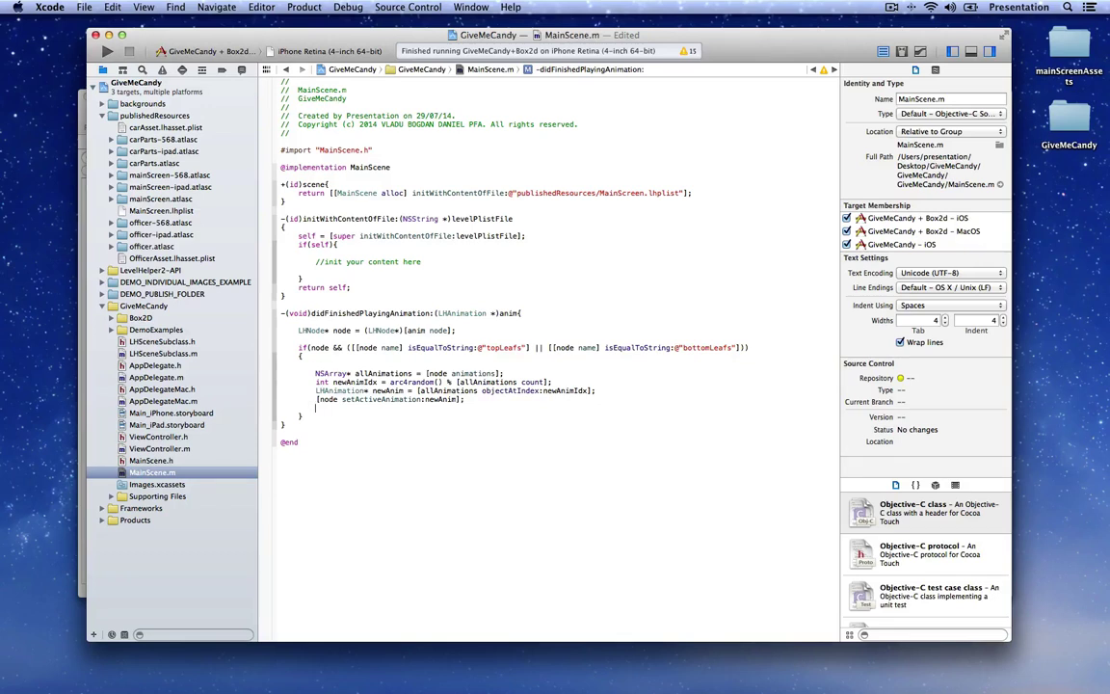
pyautogui.write('newAnim restart];')
pyautogui.press('super+s')
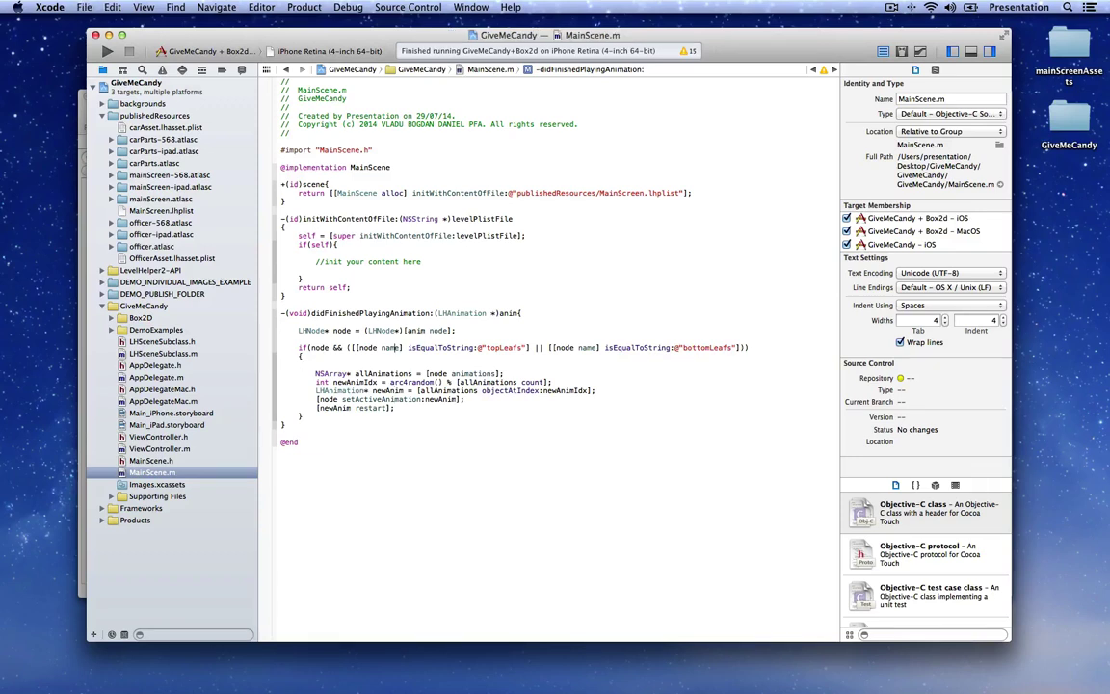
# Step: Add NSLog(@"DID FINISH ANIM %@", [anim name]); at the method's top, save, and run the app
pyautogui.press('Return')
pyautogui.write('NSLog(@"D')
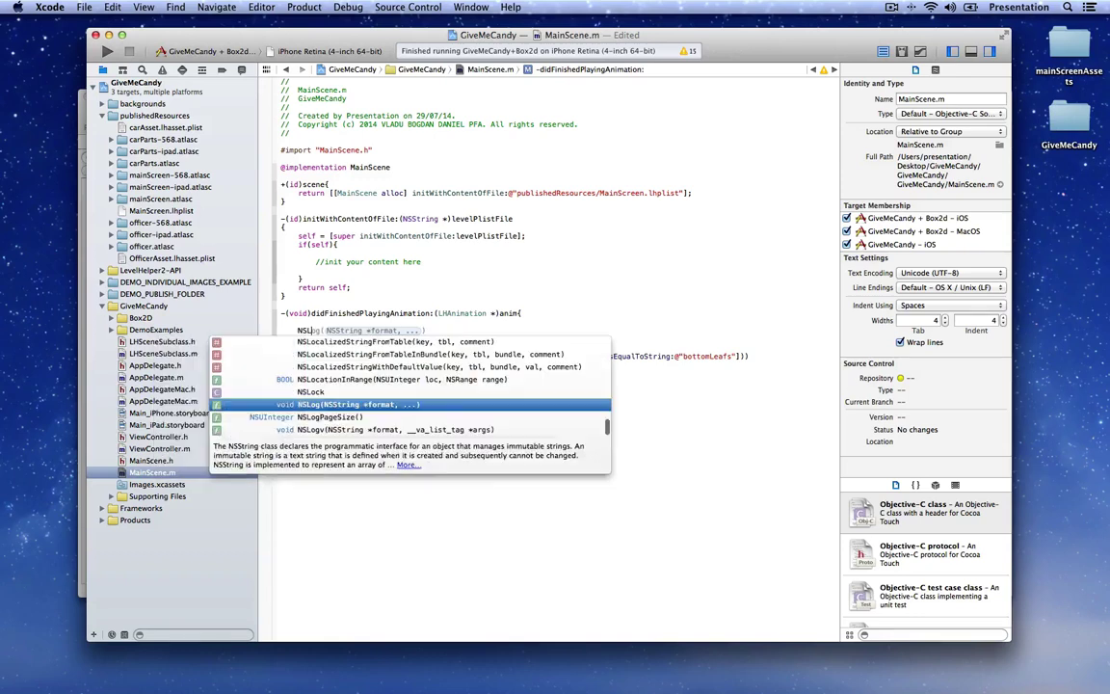
pyautogui.write('ID FINISH ')
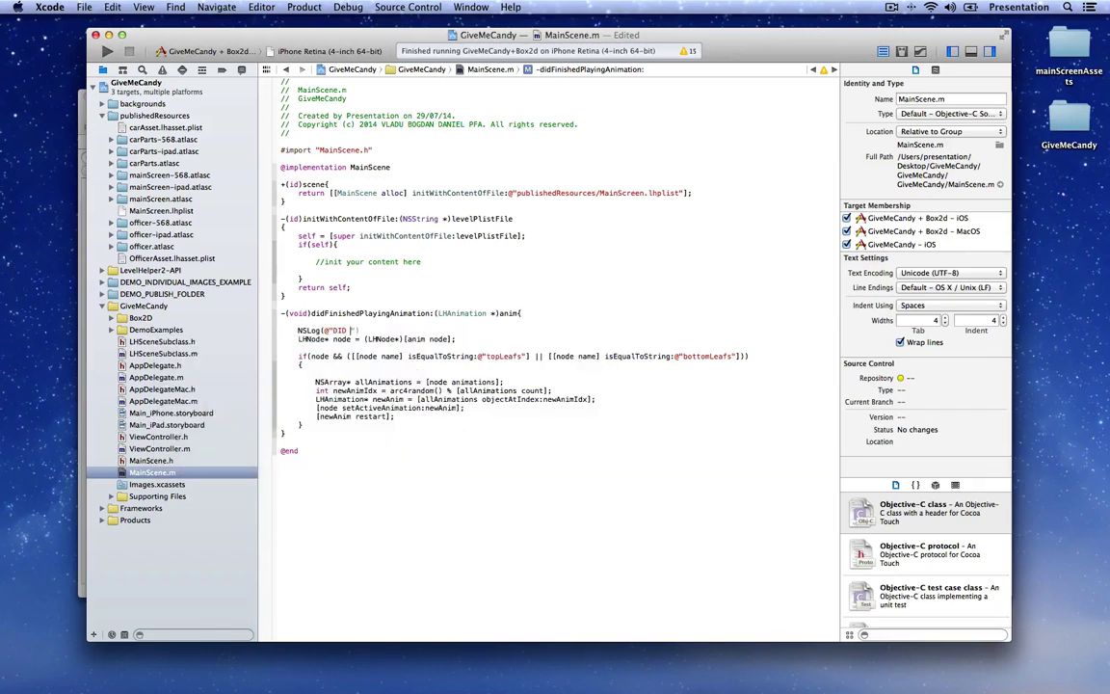
pyautogui.write('ANIM ')
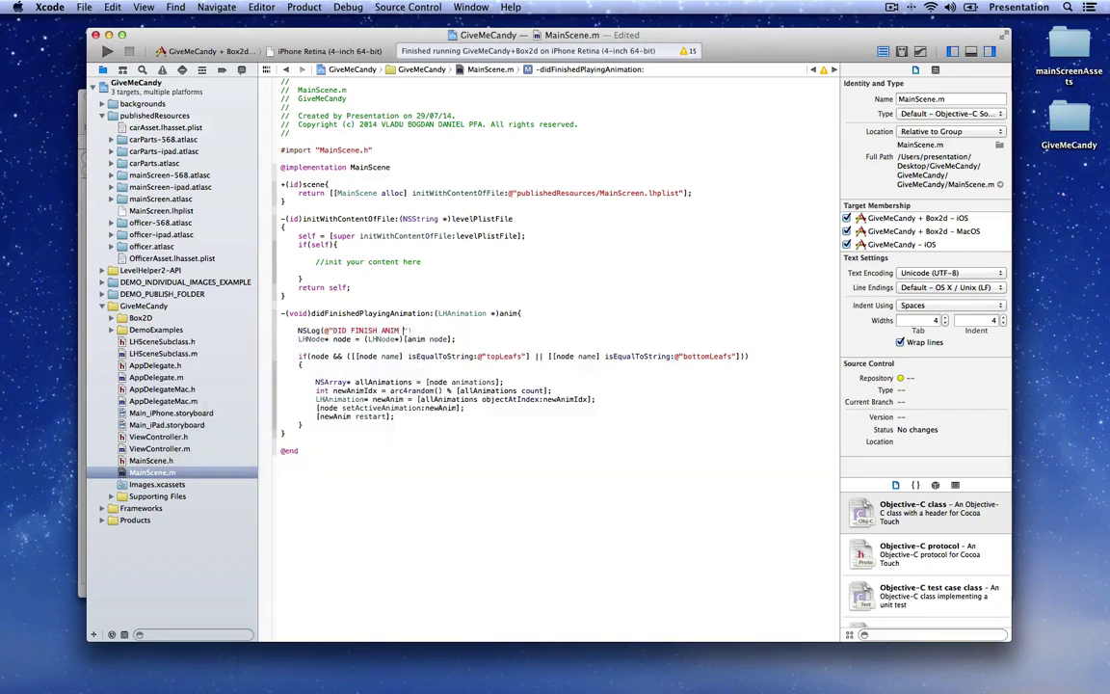
pyautogui.write('%@", [anim name]);')
pyautogui.press('Return')
pyautogui.press('super+s')
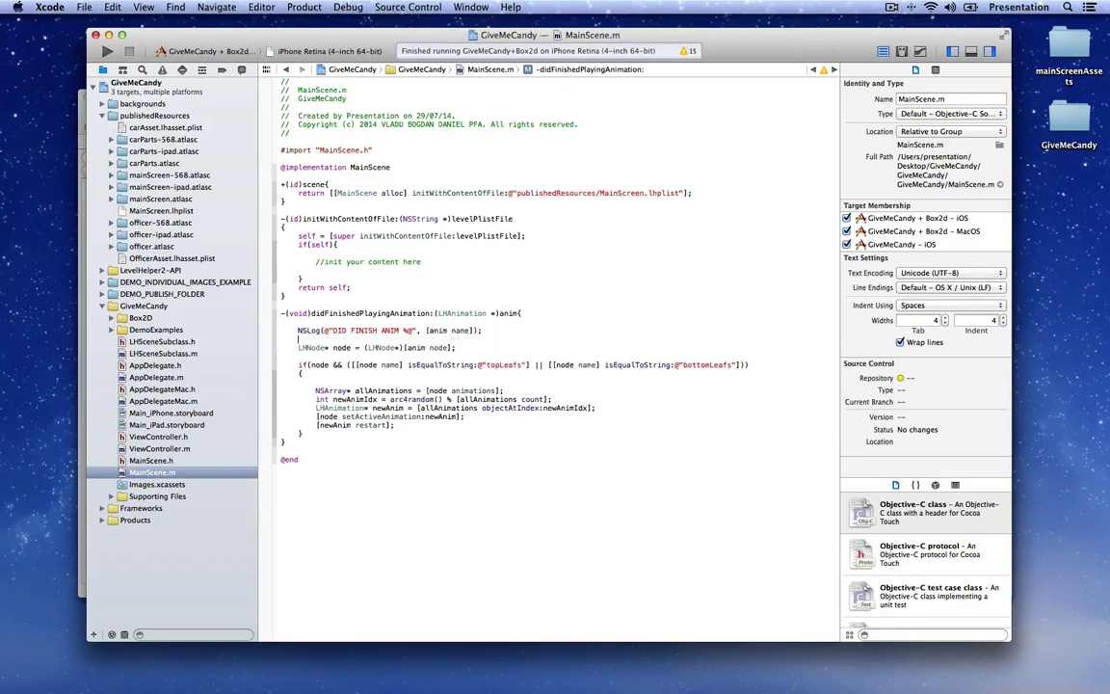
pyautogui.press('super+r')
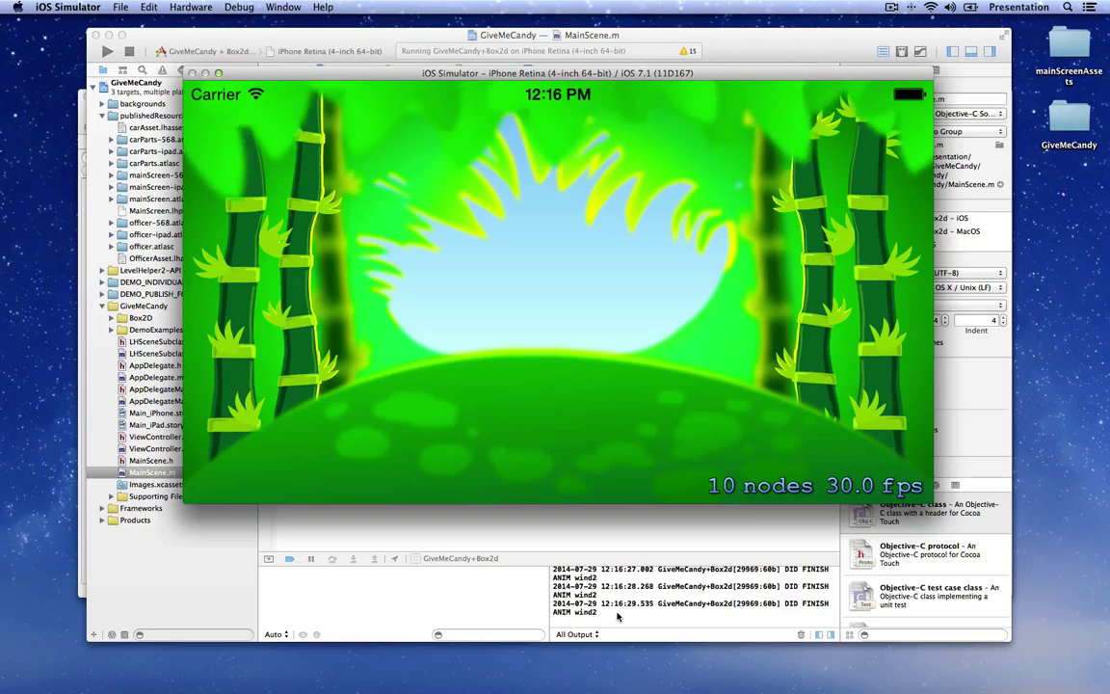
# Step: Enlarge Xcode's console to watch the wind animation logs while the simulator keeps running
pyautogui.click(790, 632)
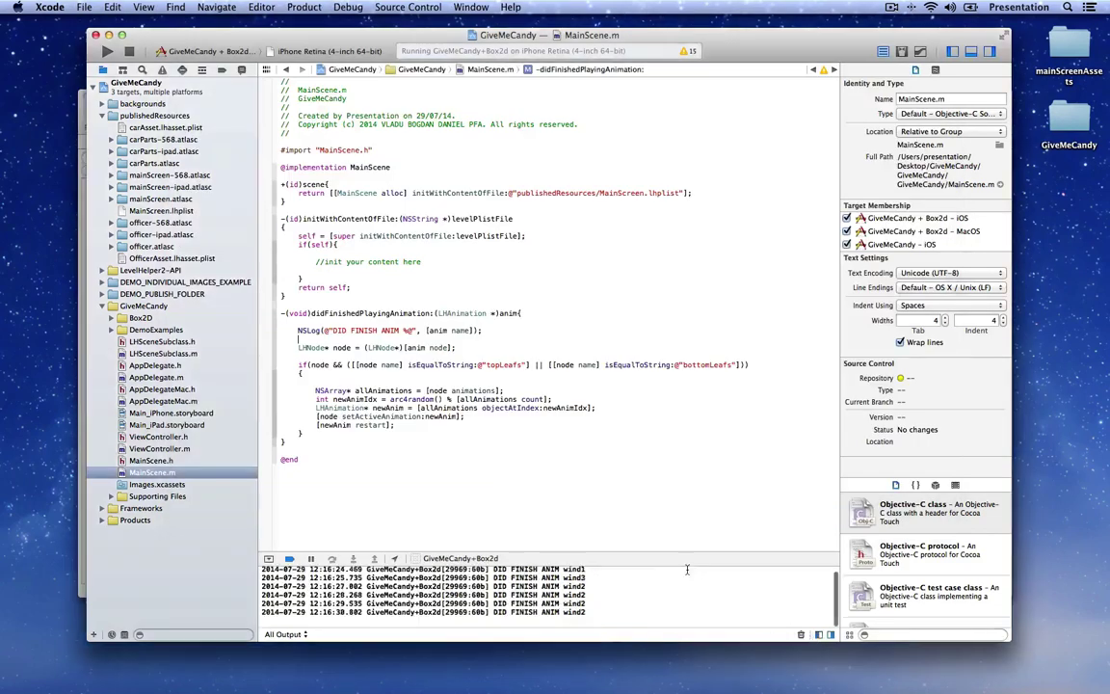
pyautogui.moveTo(681, 558); pyautogui.dragTo(677, 487)
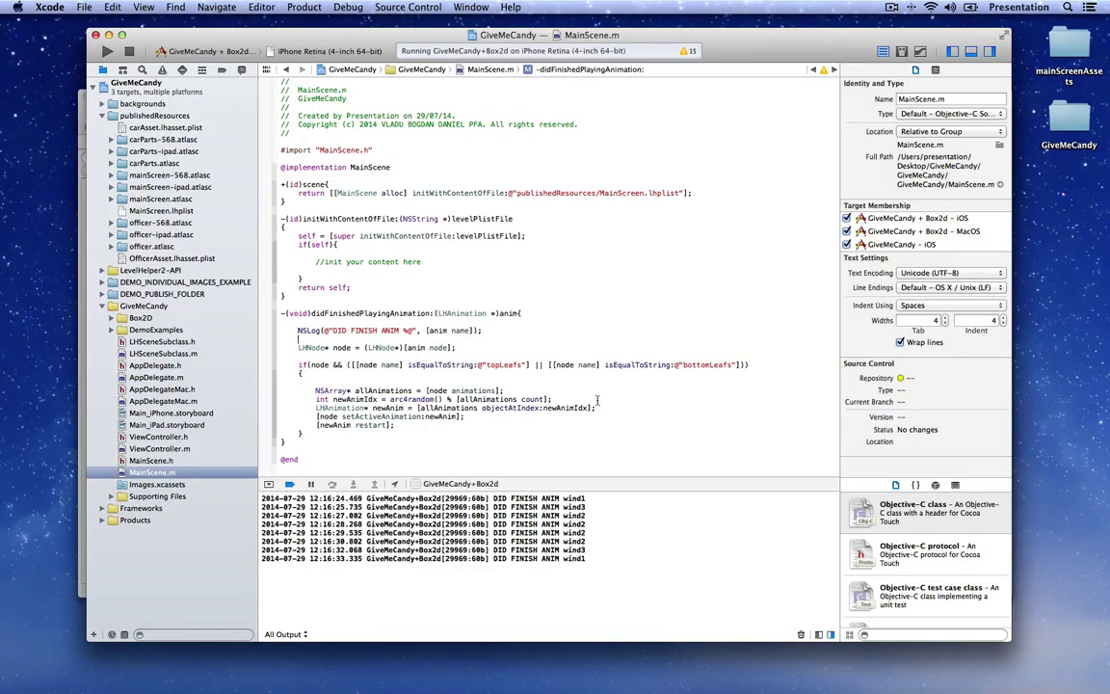
pyautogui.press('super+Tab')
pyautogui.moveTo(555, 96); pyautogui.dragTo(556, 57)
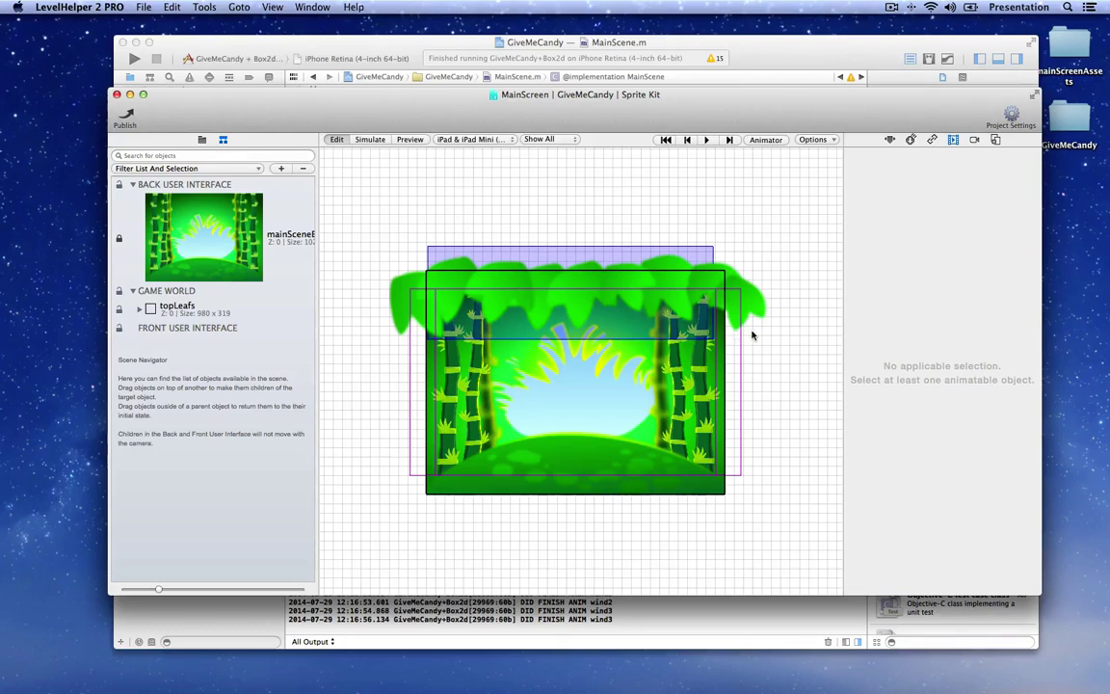
# Step: Drag title.png and vine.png from the mainScreen sprite sheet into the scene, with the vine below the title
pyautogui.click(202, 140)
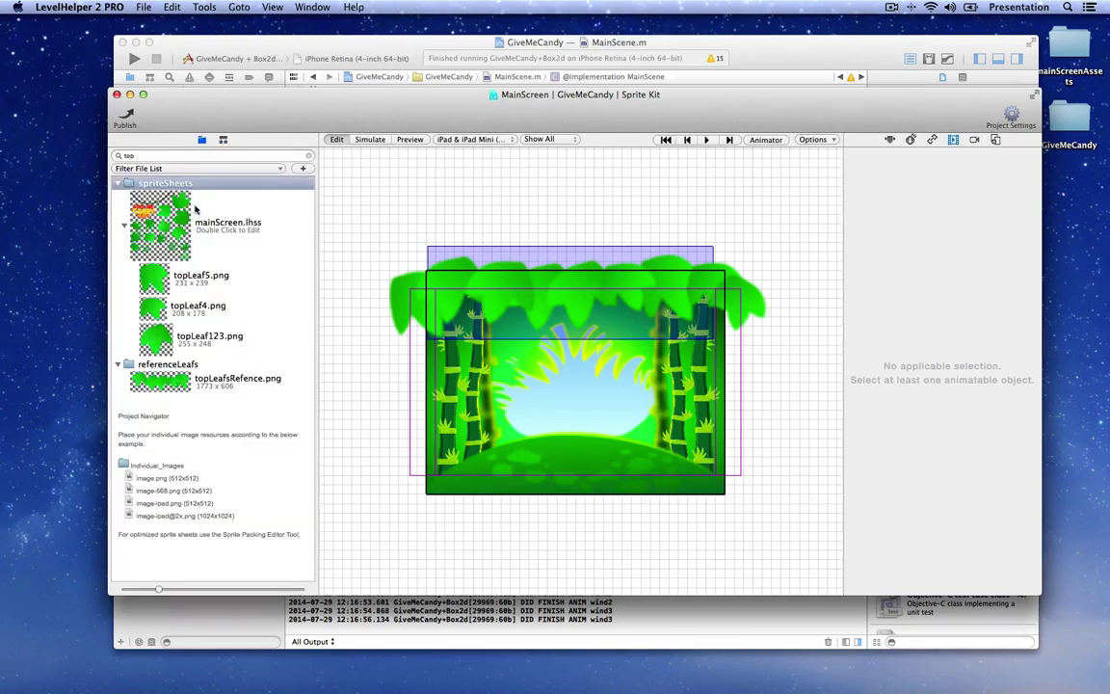
pyautogui.click(265, 156)
pyautogui.press('BackSpace')
pyautogui.press('BackSpace')
pyautogui.press('BackSpace')
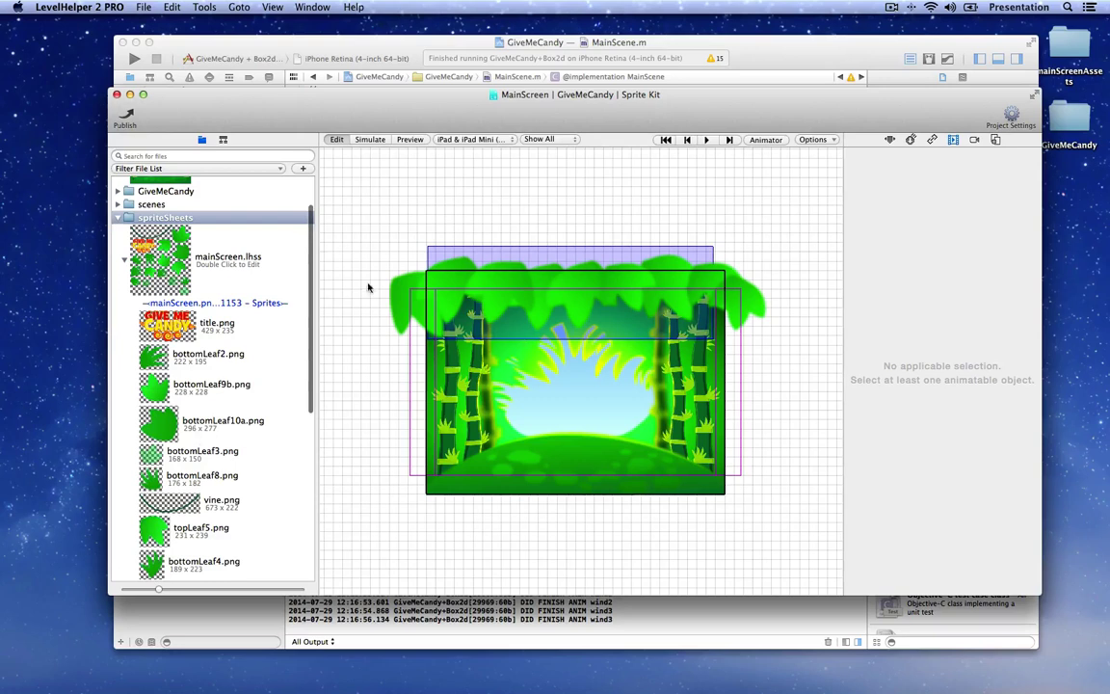
pyautogui.click(154, 328)
pyautogui.moveTo(154, 332); pyautogui.dragTo(554, 337)
pyautogui.moveTo(170, 459); pyautogui.dragTo(580, 383)
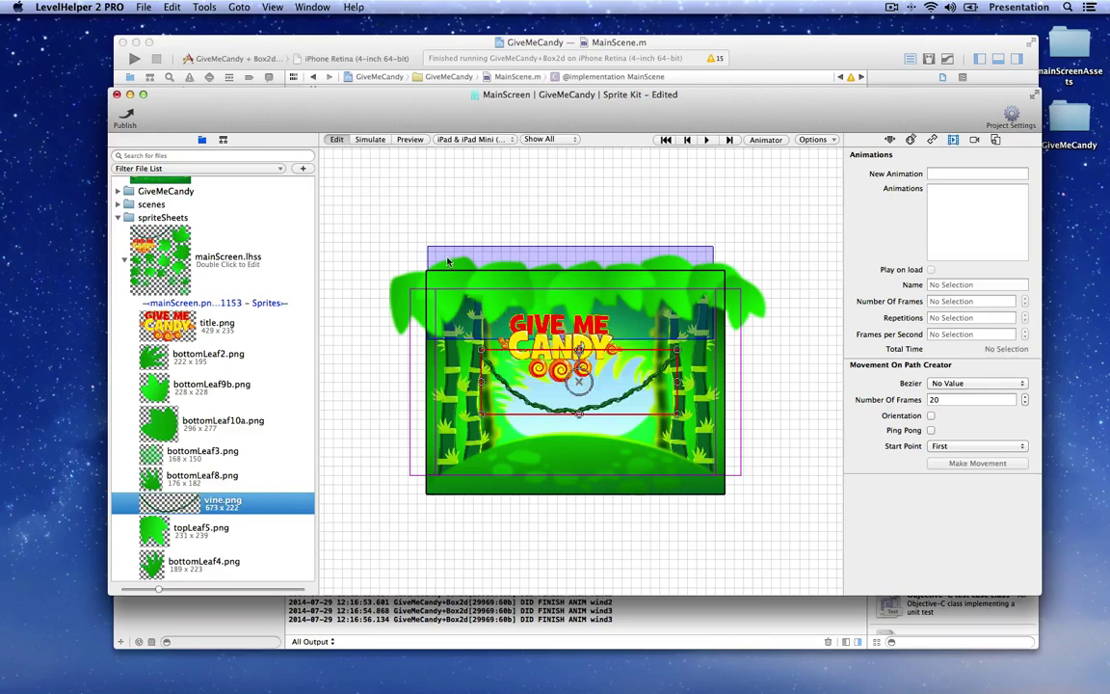
pyautogui.click(223, 140)
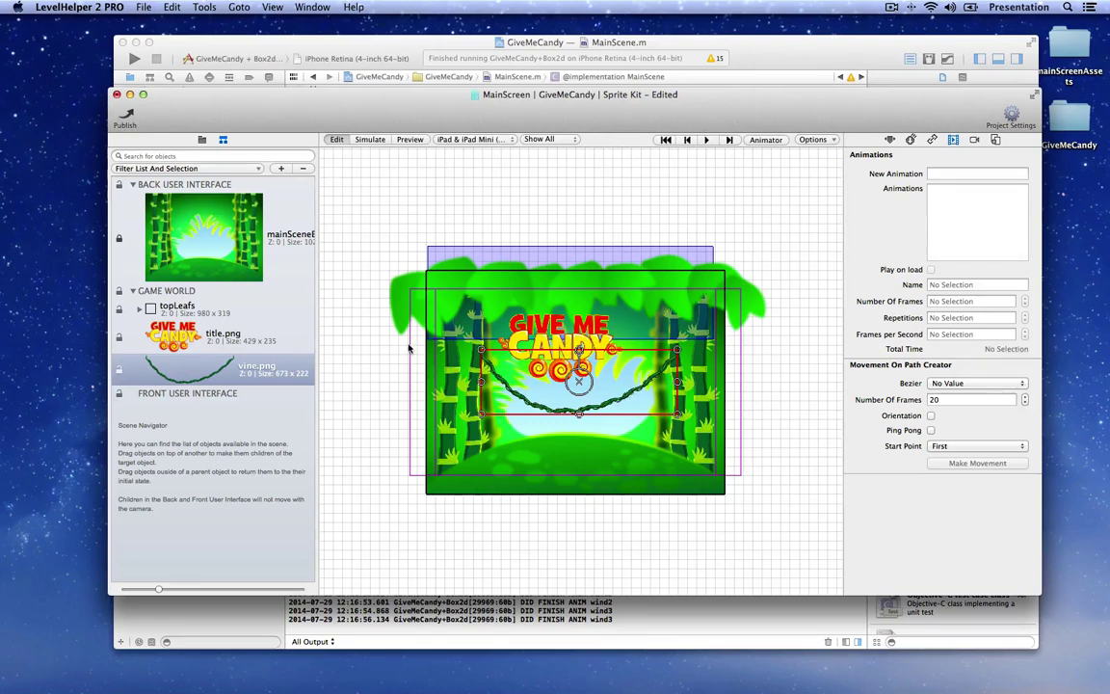
pyautogui.click(173, 329)
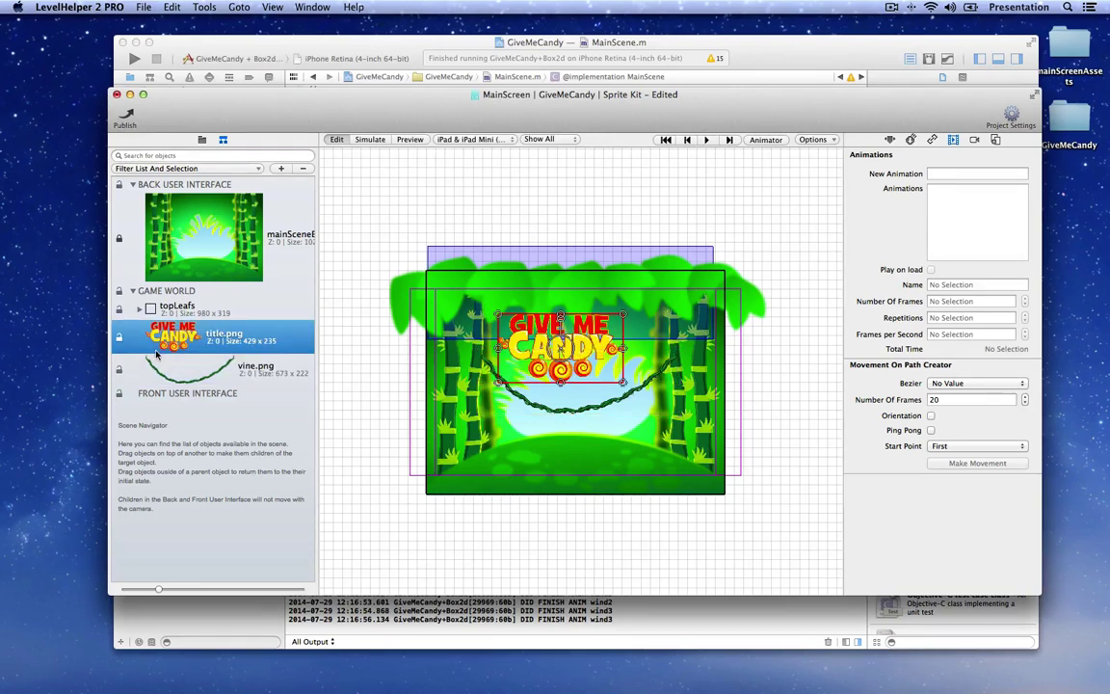
# Step: Set the vine.png sprite's Z order to -1 in Generic Properties
pyautogui.click(888, 140)
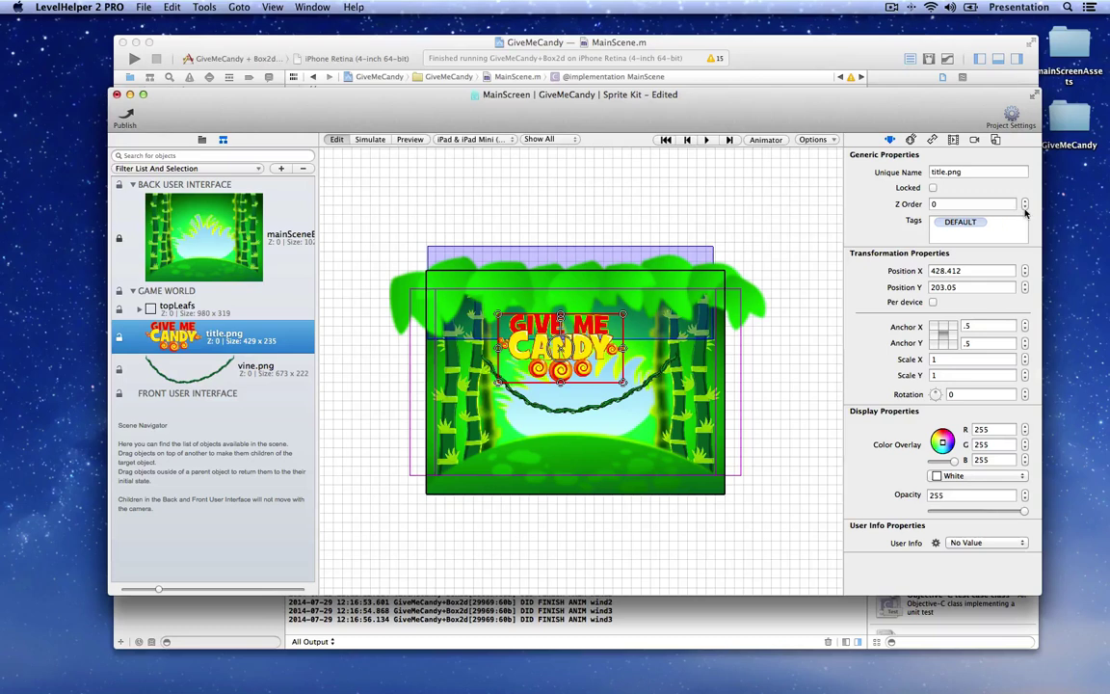
pyautogui.press('Down')
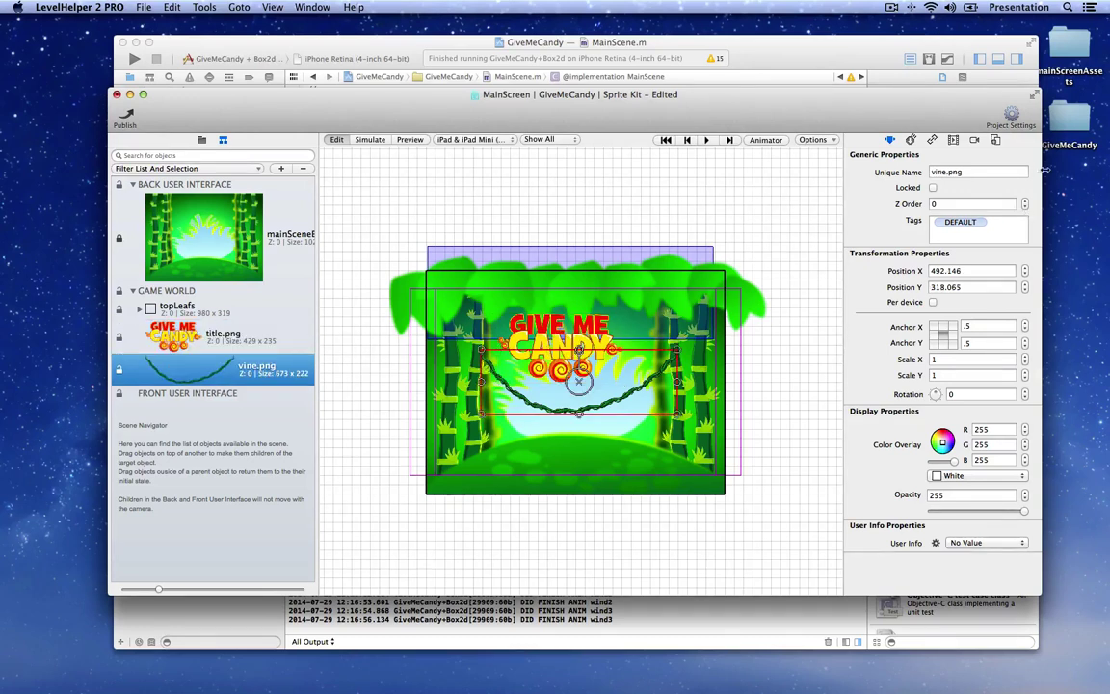
pyautogui.click(1026, 208)
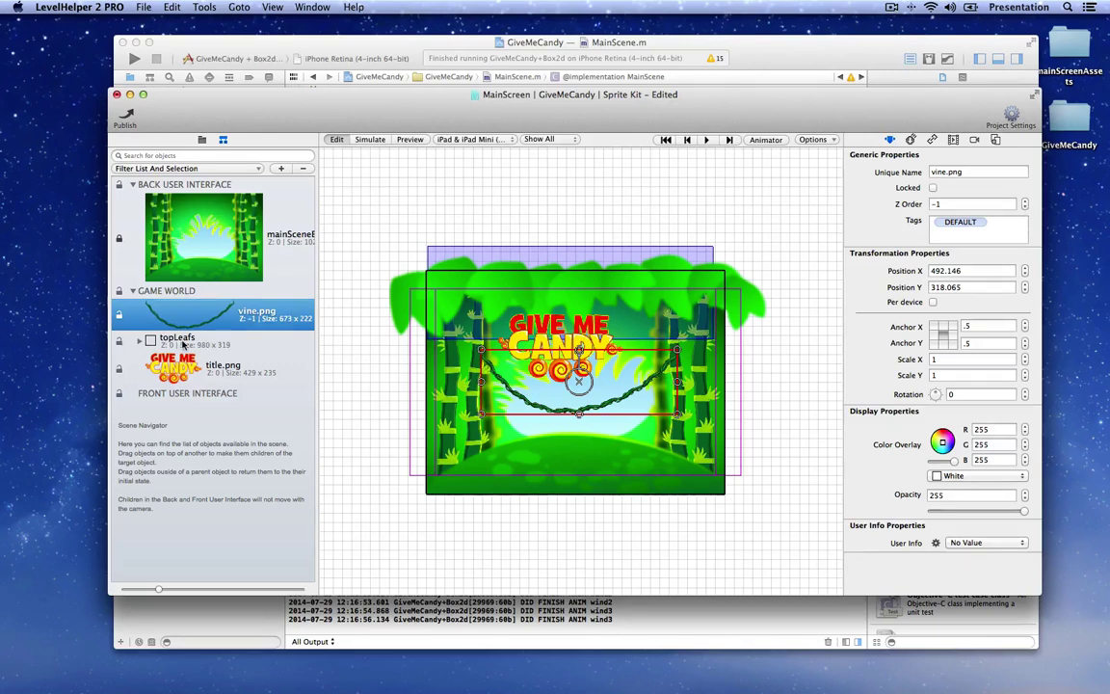
# Step: Expand the topLeafs group to inspect its leaf sprites, then reselect the vine sprite
pyautogui.click(140, 345)
pyautogui.click(140, 342)
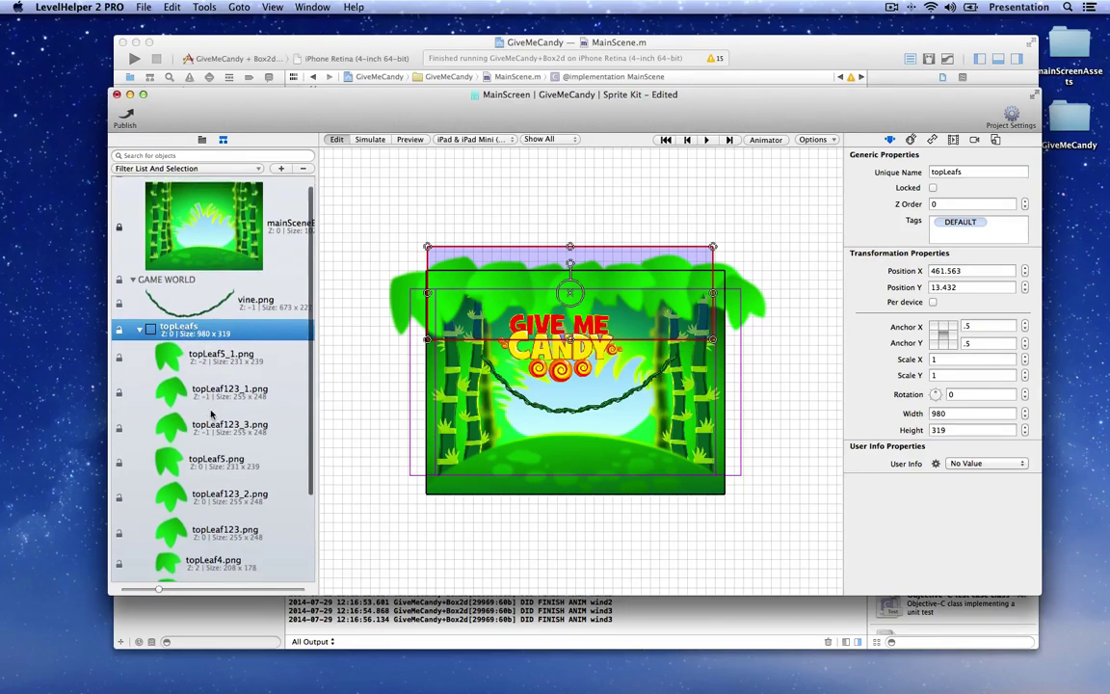
pyautogui.scroll(-3, 193, 390)
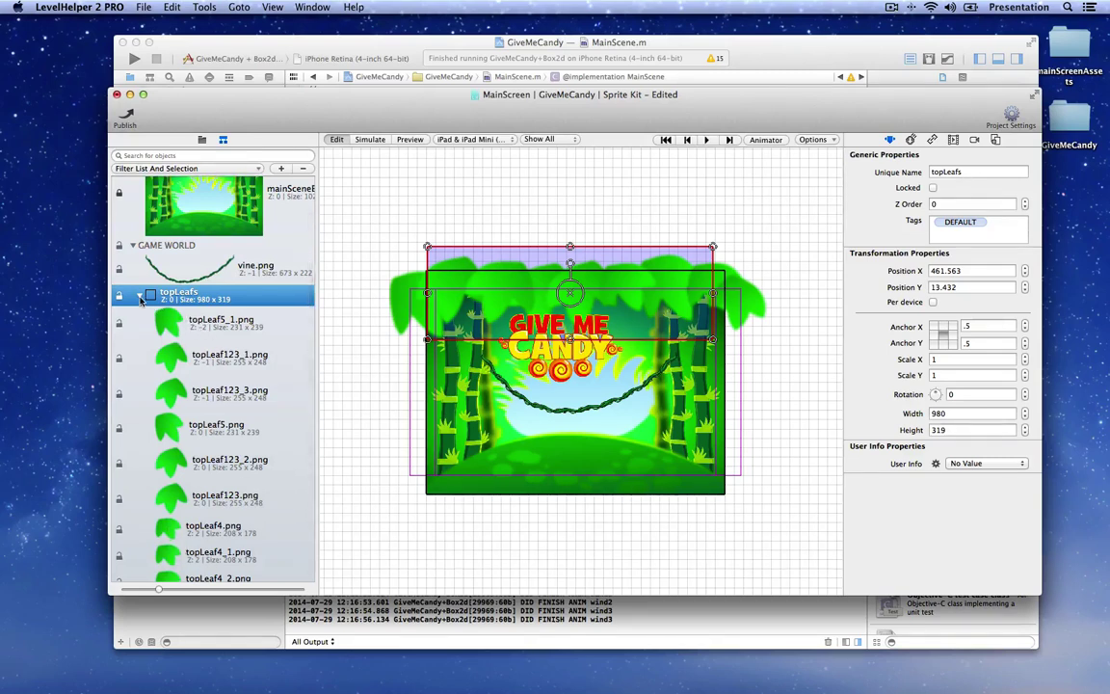
pyautogui.click(140, 300)
pyautogui.click(165, 318)
pyautogui.click(186, 333)
pyautogui.click(184, 310)
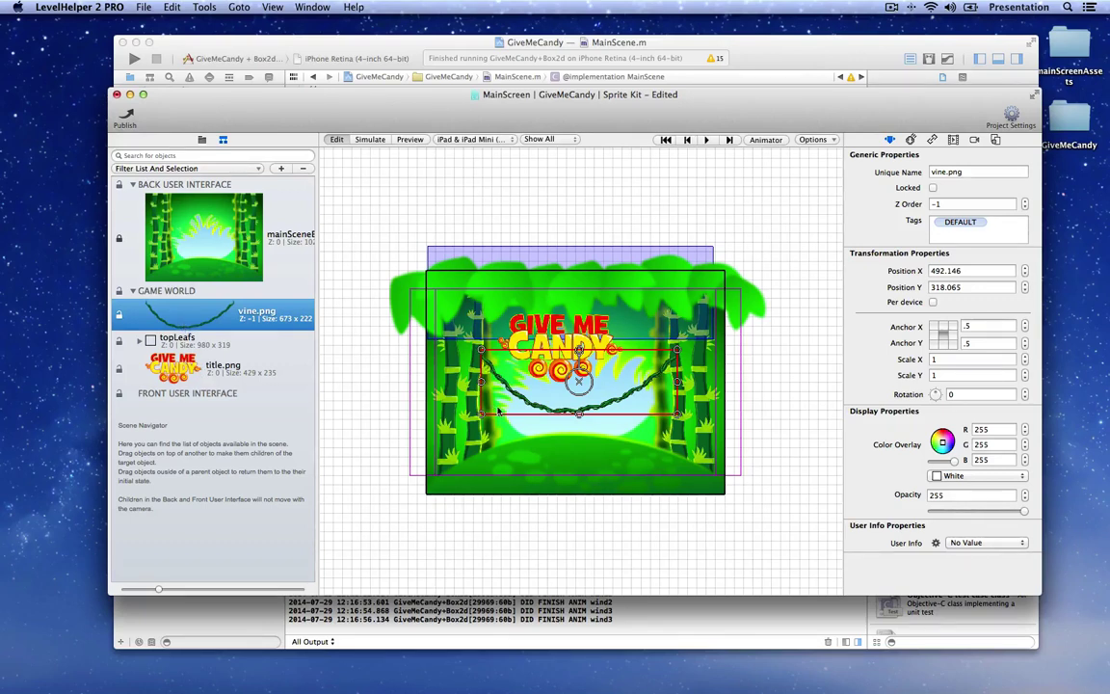
# Step: Move the vine up under the top leaves and raise topLeafs' Z order to 1
pyautogui.moveTo(533, 370); pyautogui.dragTo(586, 348)
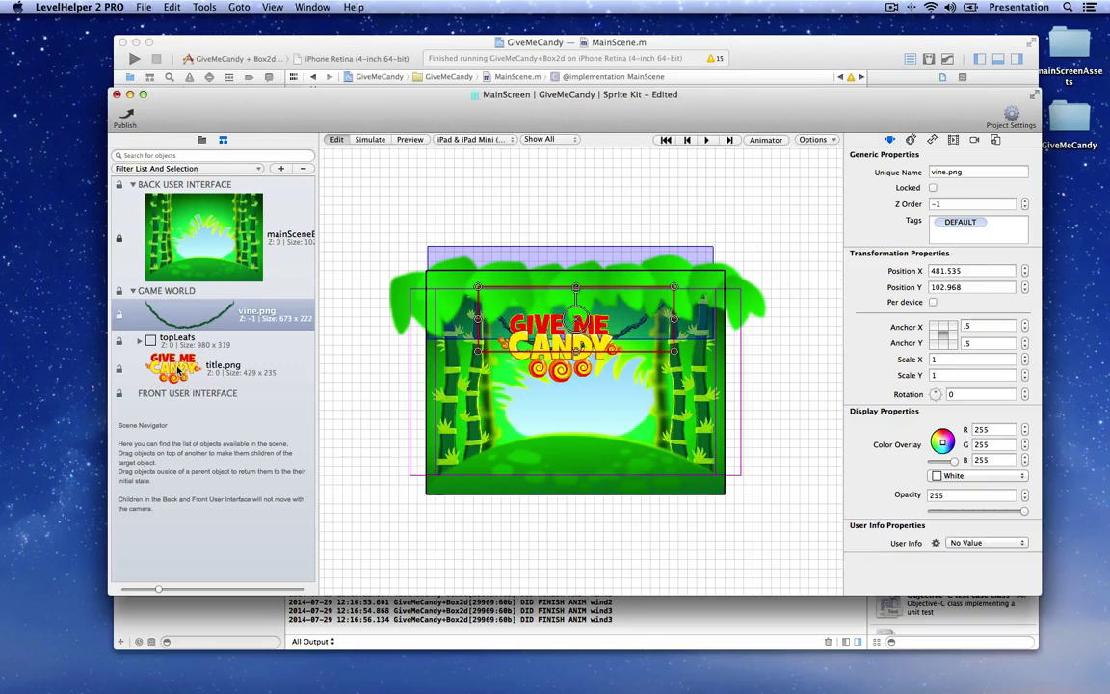
pyautogui.click(162, 338)
pyautogui.click(176, 376)
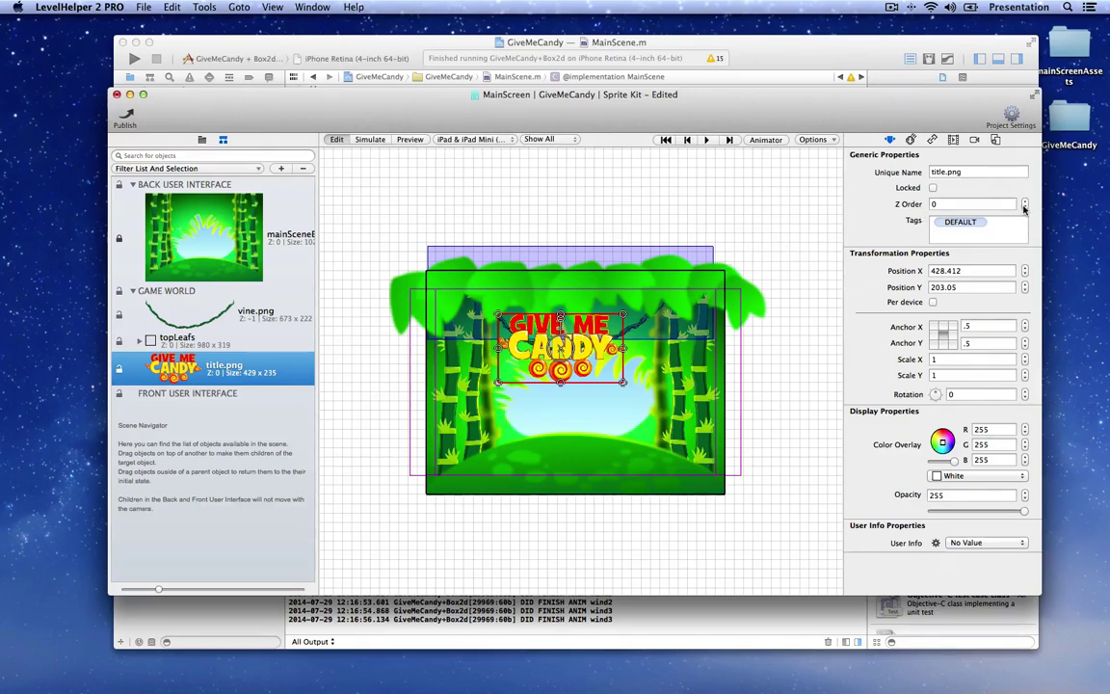
pyautogui.click(191, 342)
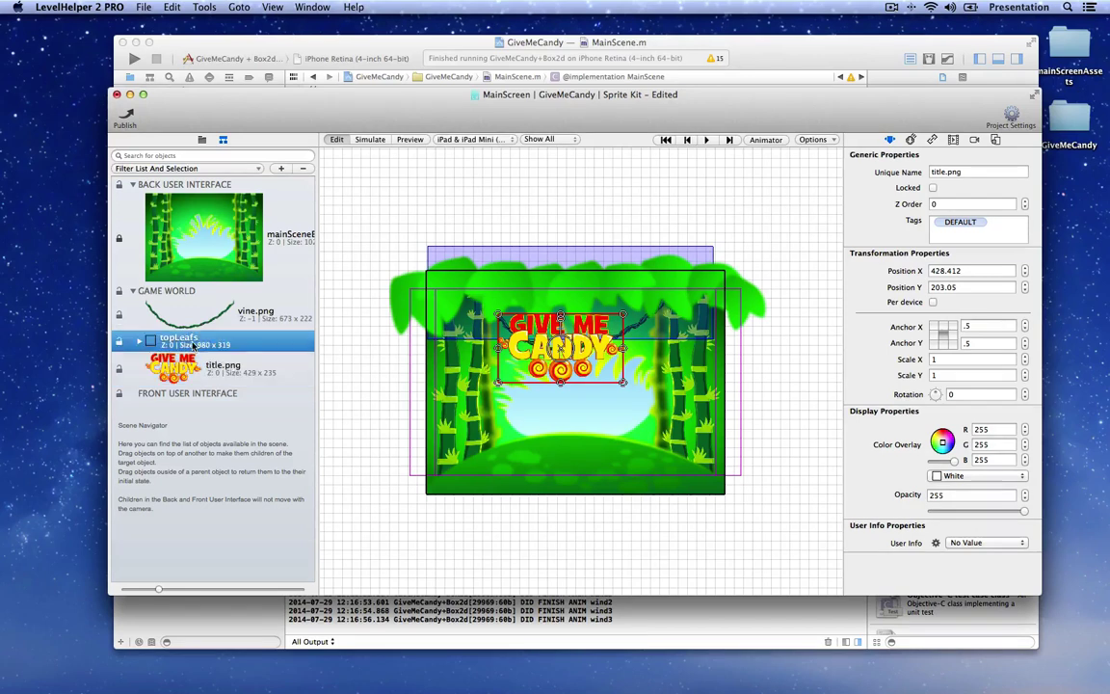
pyautogui.click(1025, 200)
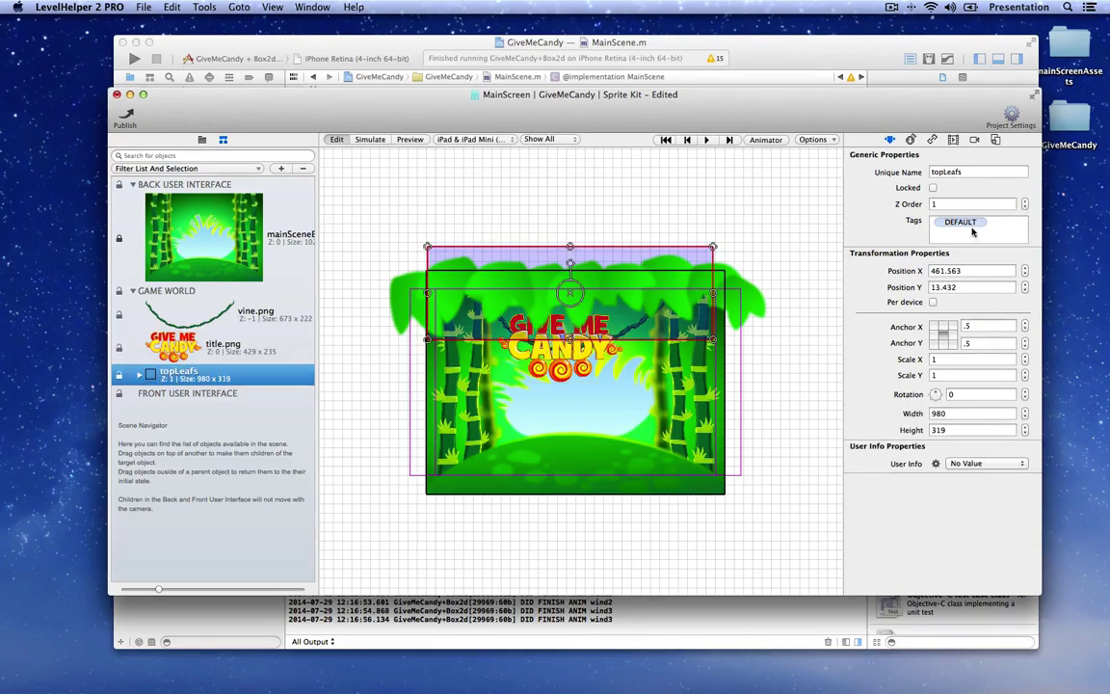
# Step: Nudge the title up under the leaves, check the overlapping topLeaf123 sprites, and preview the scene
pyautogui.click(191, 353)
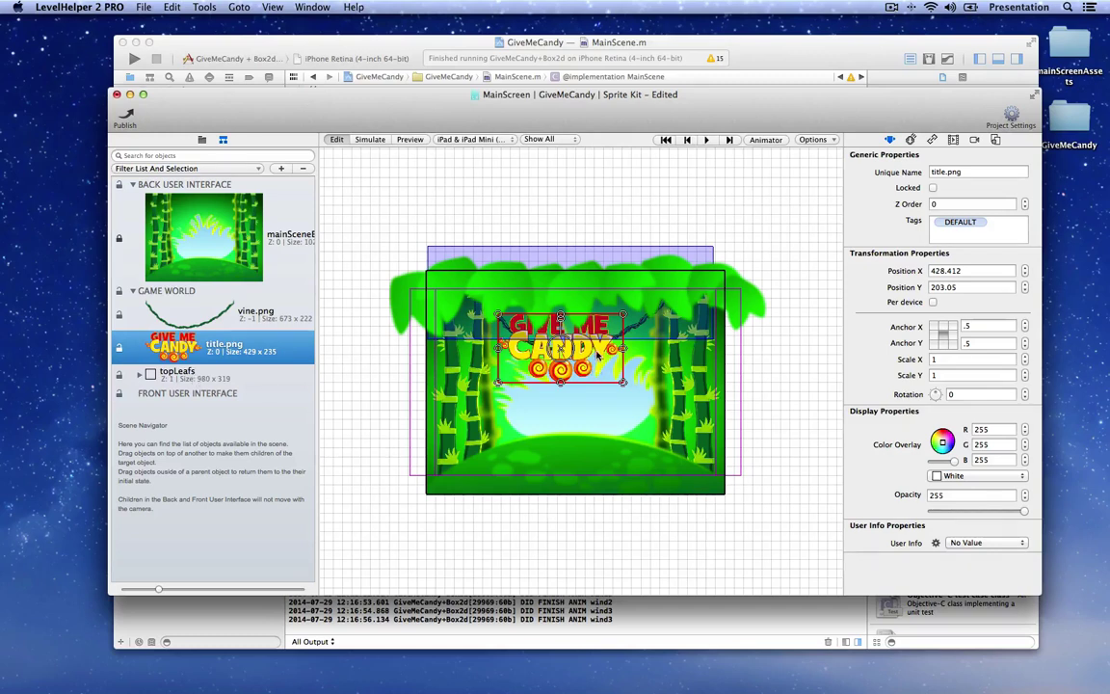
pyautogui.moveTo(597, 354); pyautogui.dragTo(596, 343)
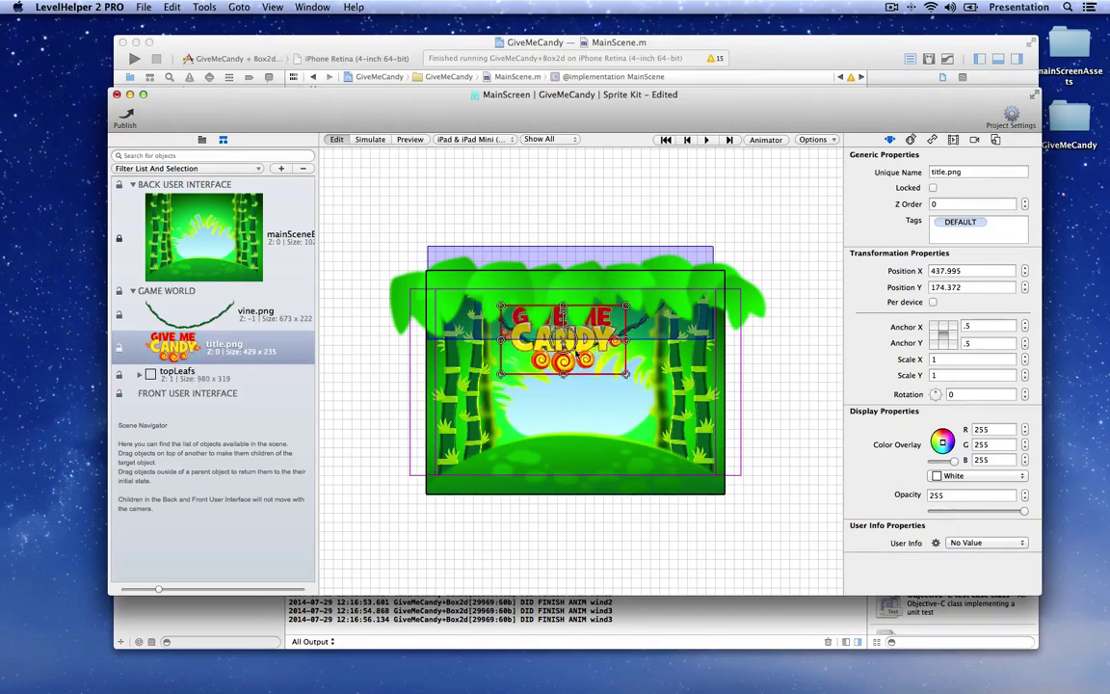
pyautogui.click(557, 218)
pyautogui.click(567, 256)
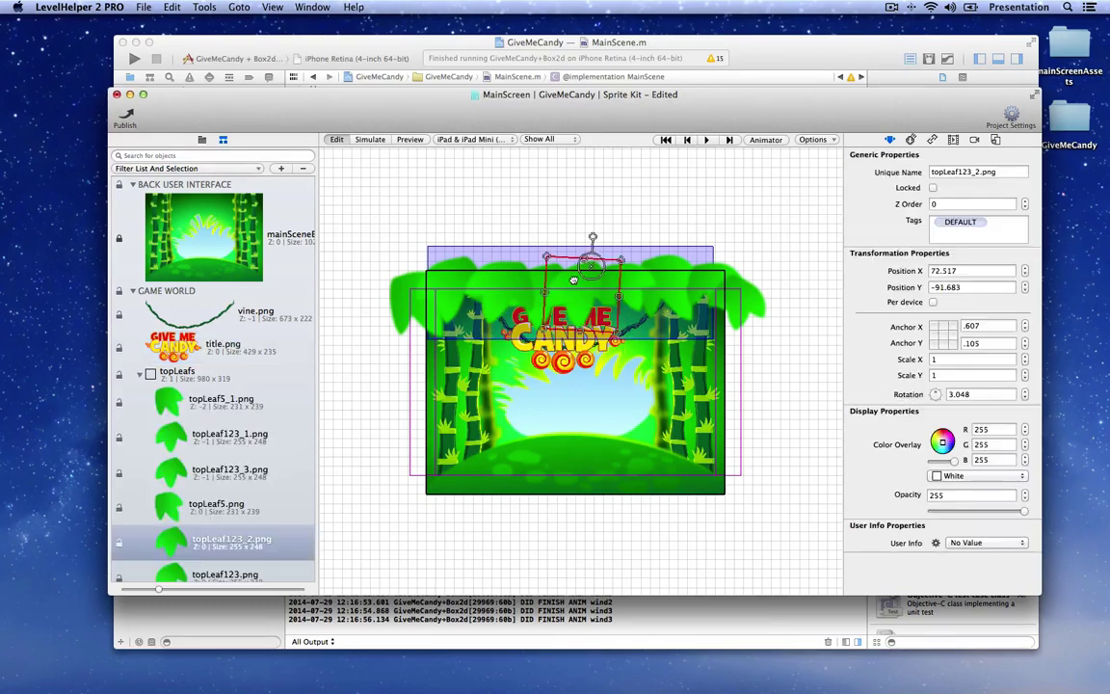
pyautogui.click(544, 279)
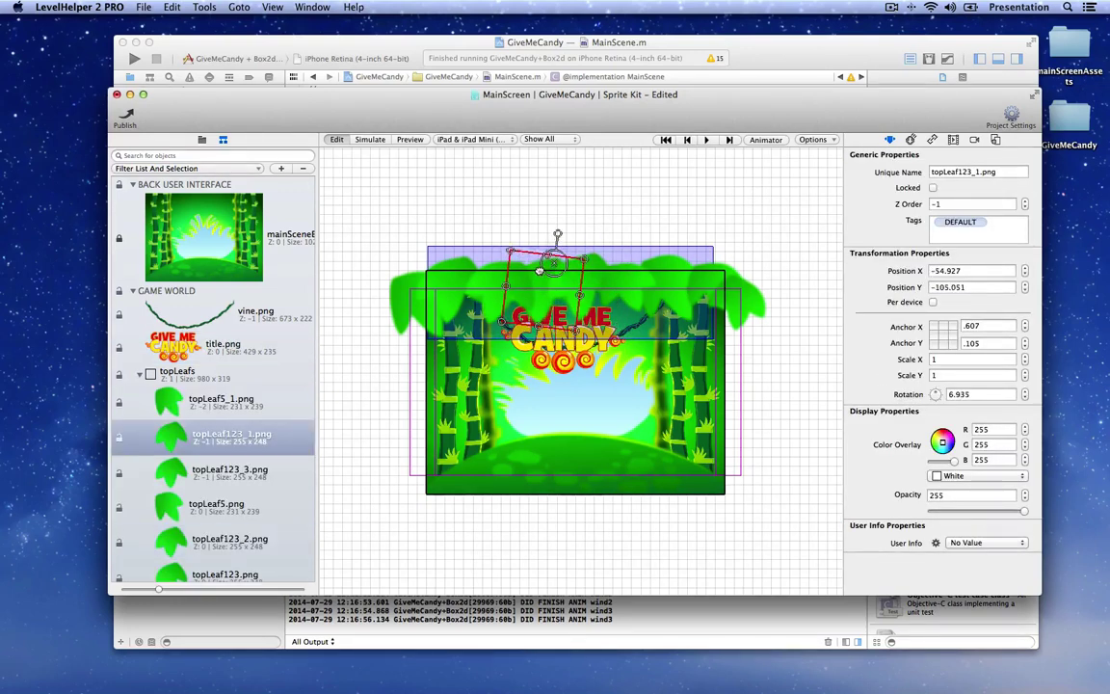
pyautogui.click(497, 280)
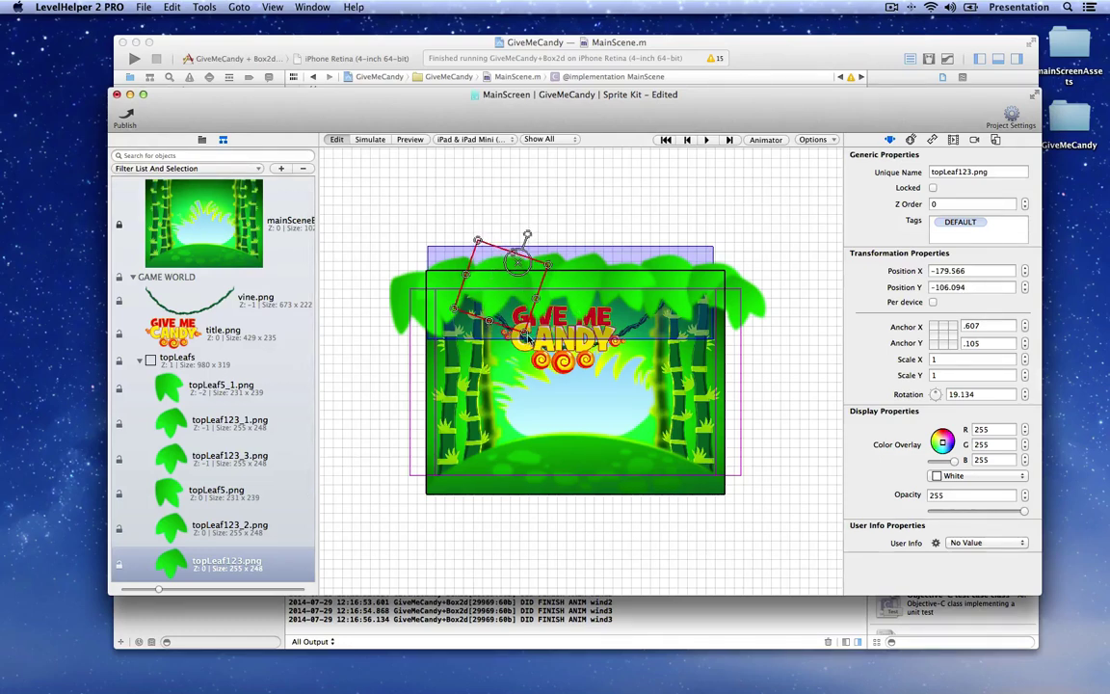
pyautogui.click(409, 140)
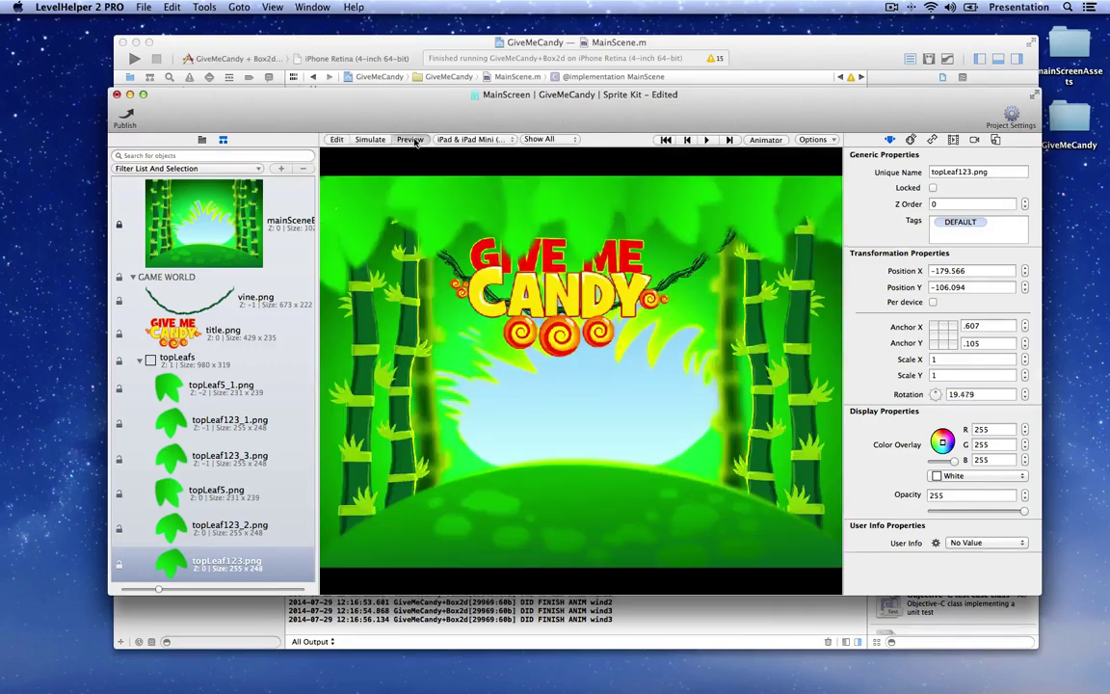
# Step: Preview the scene on iPhone 4-inch Retina, then iPhone 3.5-inch, and return to editing
pyautogui.click(485, 140)
pyautogui.click(487, 130)
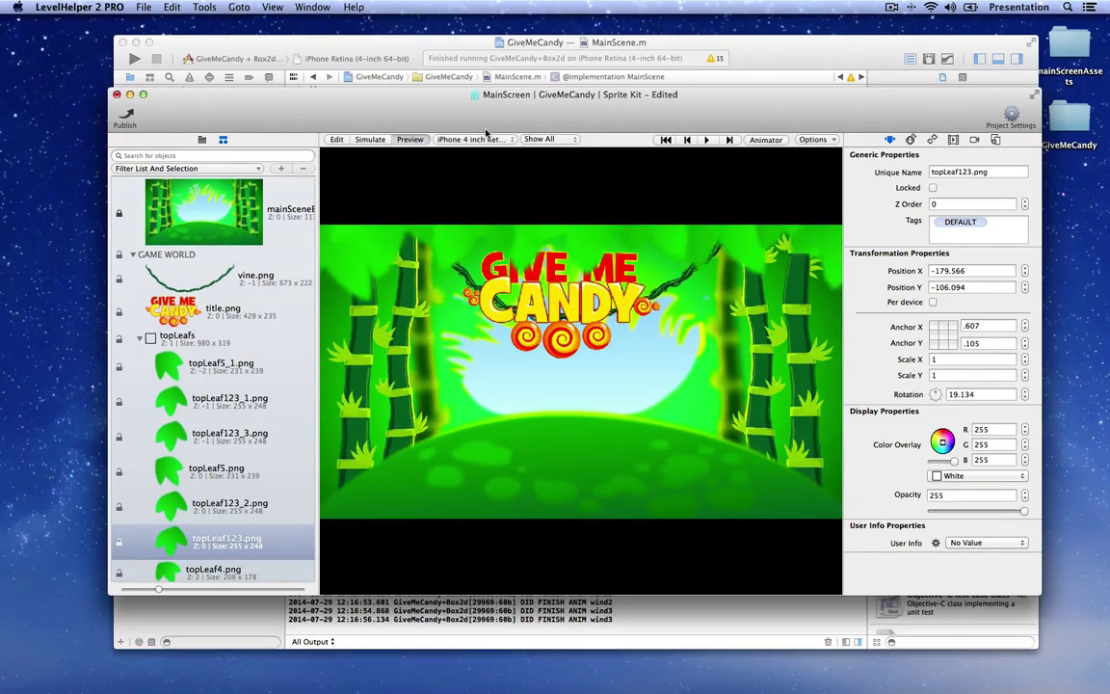
pyautogui.click(482, 140)
pyautogui.click(485, 116)
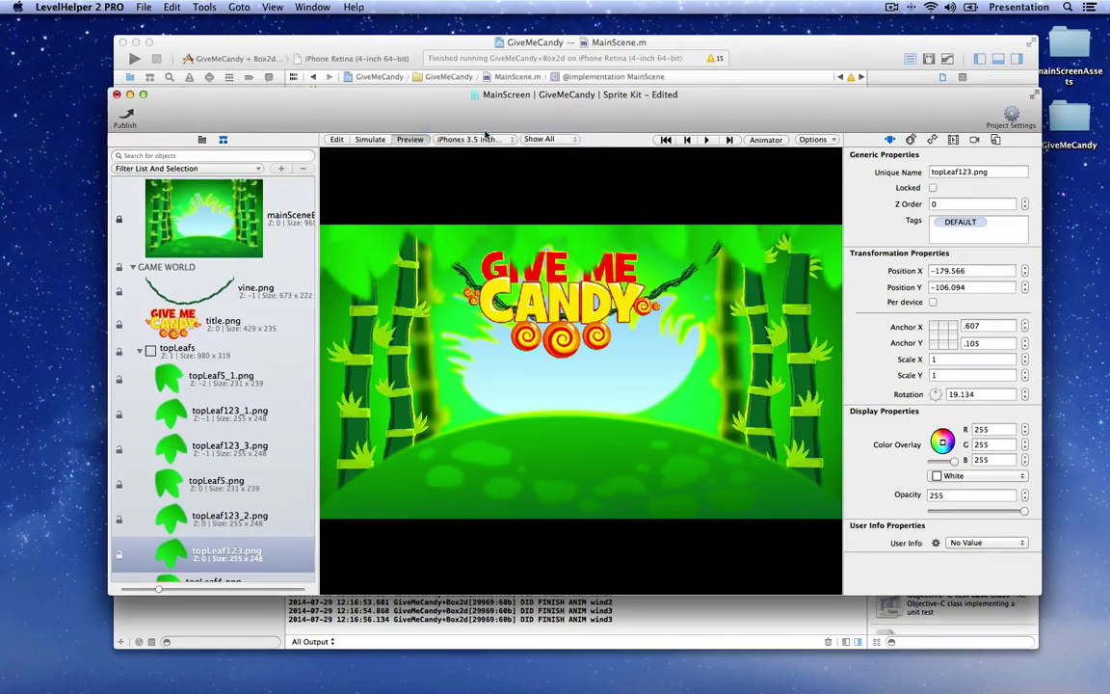
pyautogui.click(338, 139)
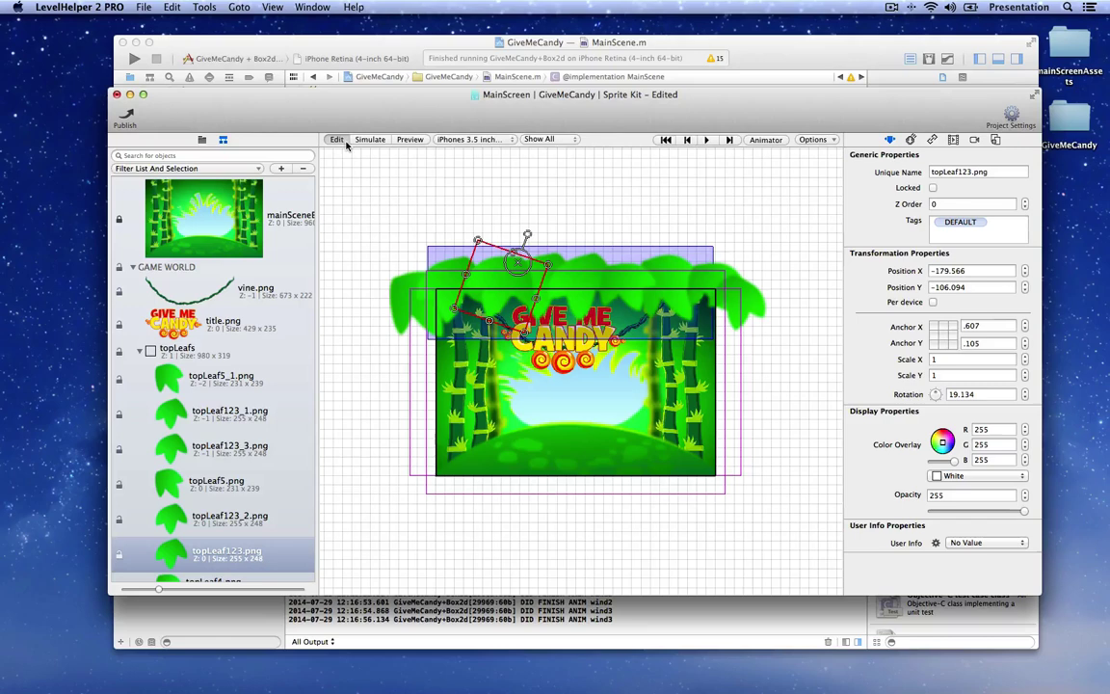
pyautogui.click(551, 210)
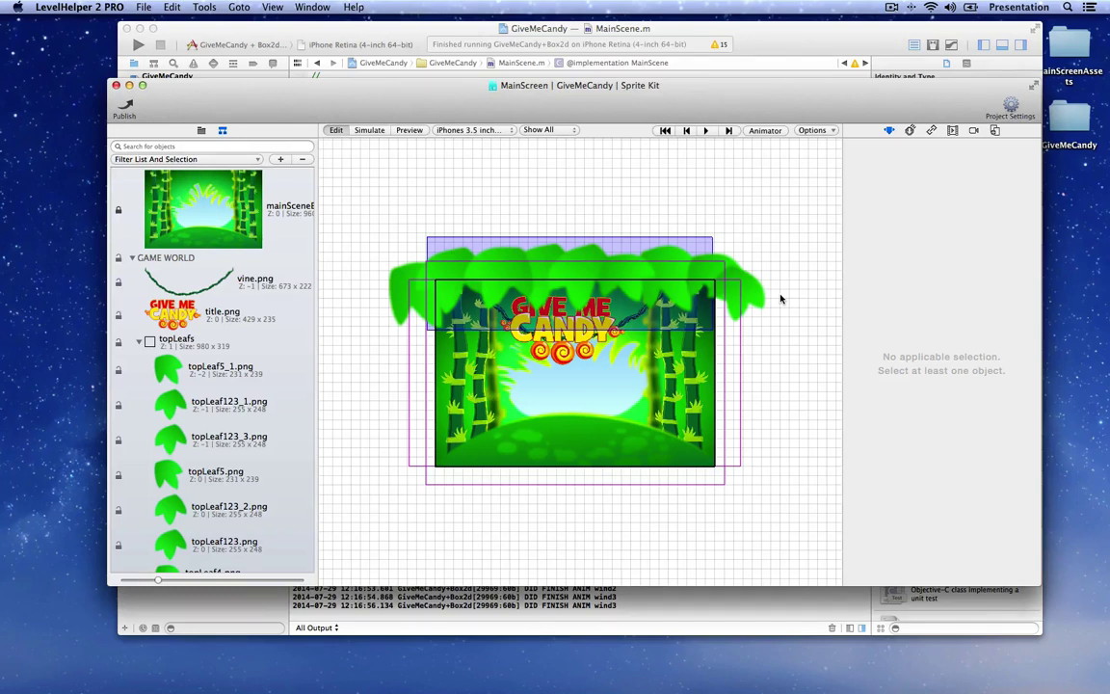
# Step: Reveal the scenes folder in Finder and open the GiveMeCandy project folder
pyautogui.click(201, 131)
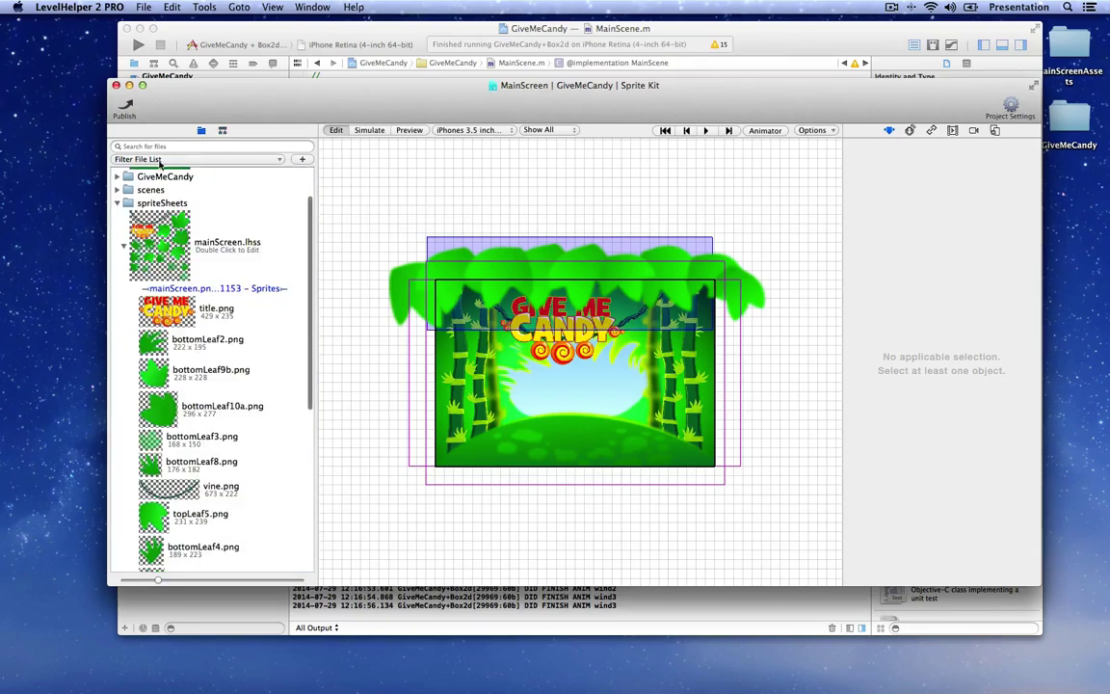
pyautogui.rightClick(146, 192)
pyautogui.click(172, 196)
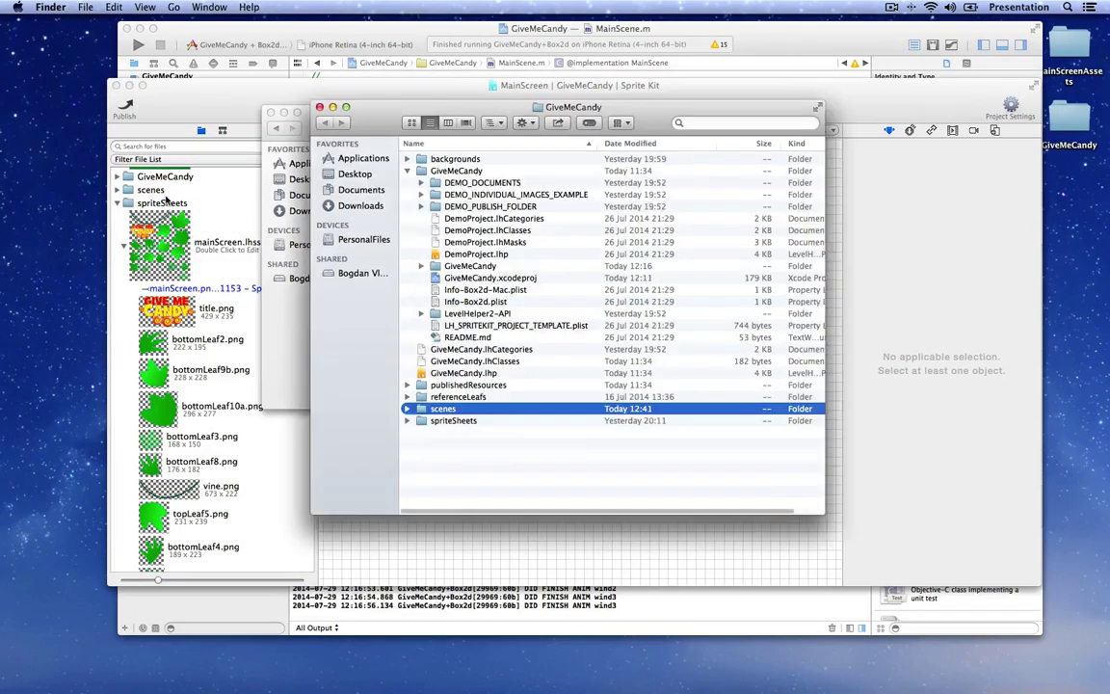
pyautogui.moveTo(450, 115); pyautogui.dragTo(430, 112)
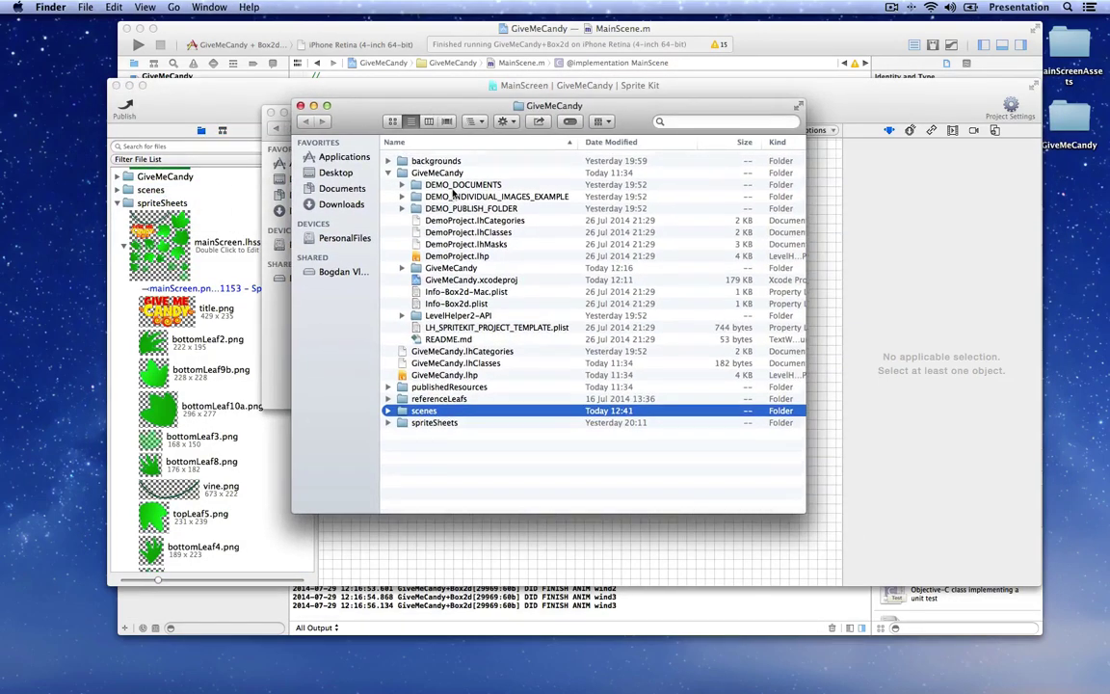
pyautogui.doubleClick(432, 171)
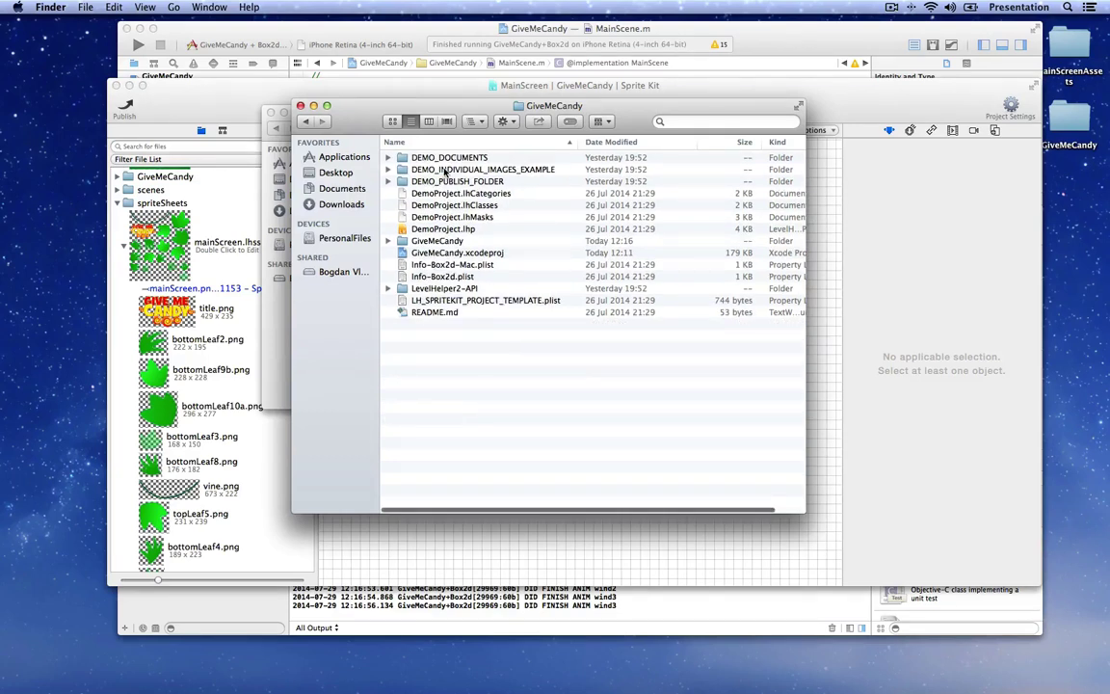
# Step: Move the seven DEMO folders and DemoProject files to the Trash, then return to Xcode
pyautogui.press('Down')
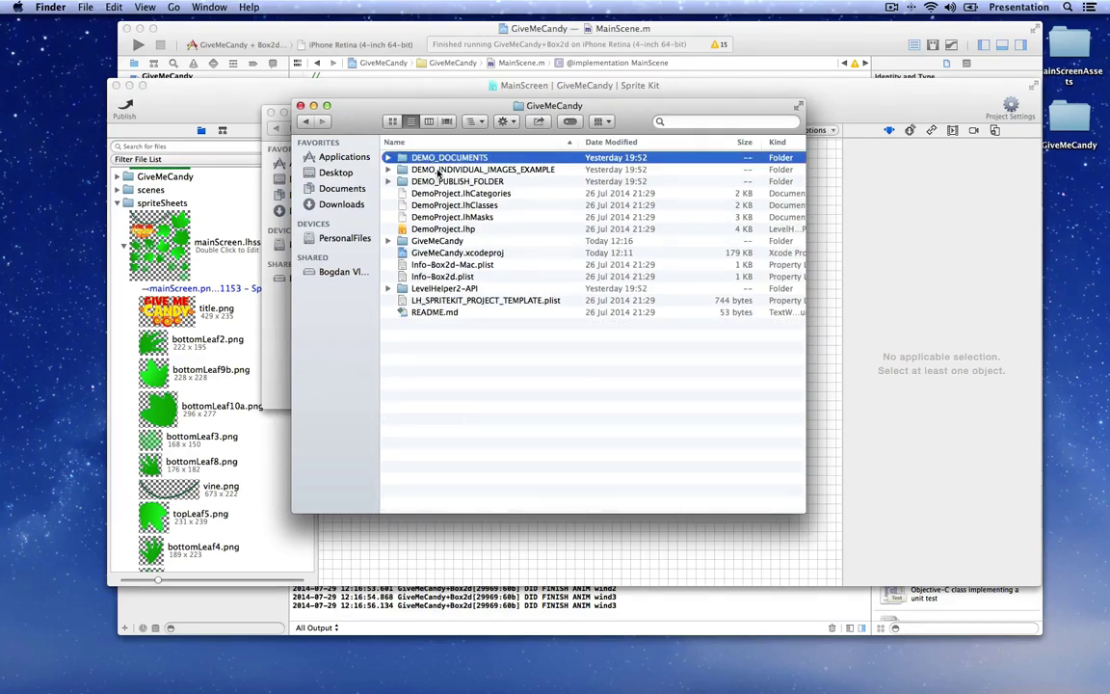
pyautogui.hotkey('shift', 'Down')
pyautogui.hotkey('shift', 'Down')
pyautogui.hotkey('shift', 'Down')
pyautogui.hotkey('shift', 'Down')
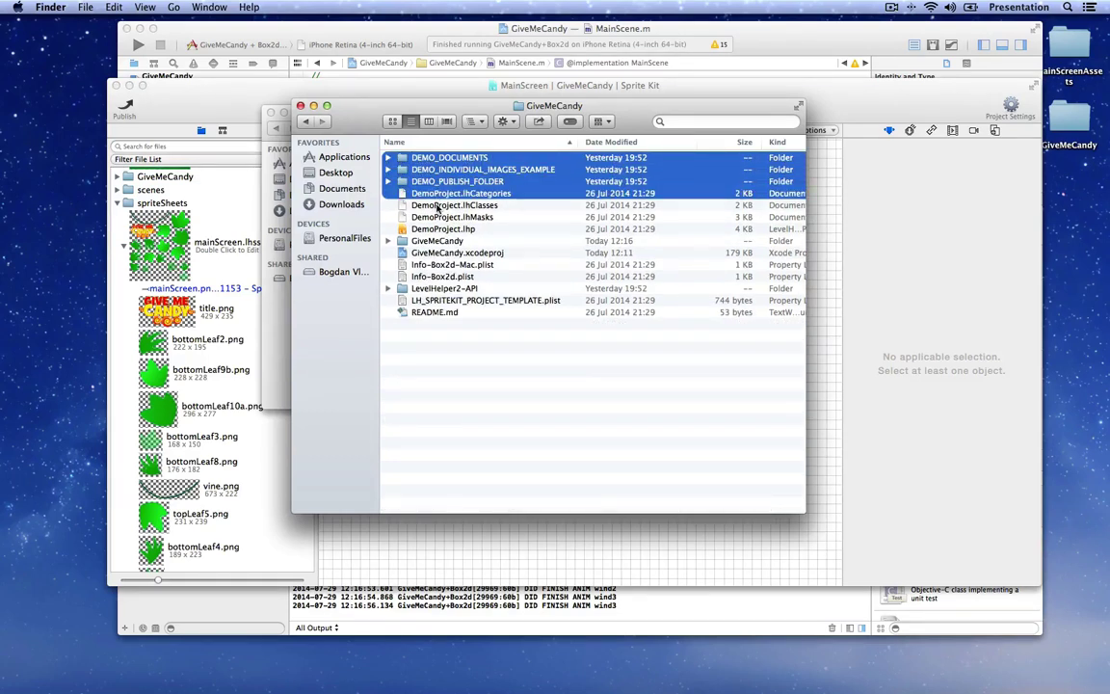
pyautogui.hotkey('shift', 'Down')
pyautogui.hotkey('shift', 'Down')
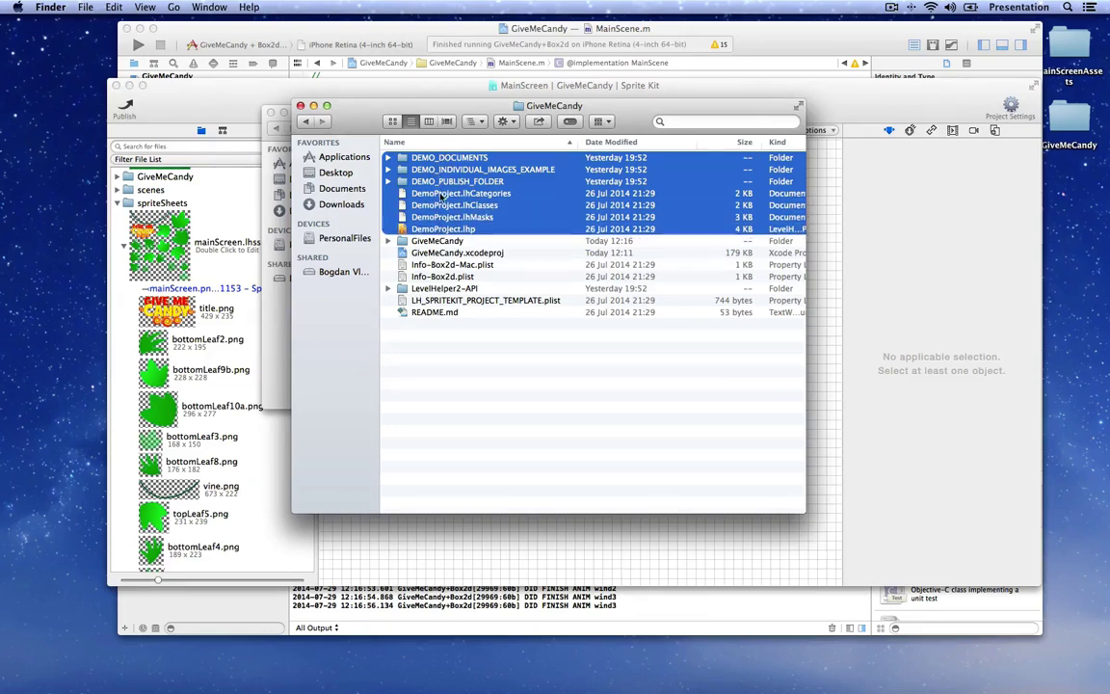
pyautogui.rightClick(442, 196)
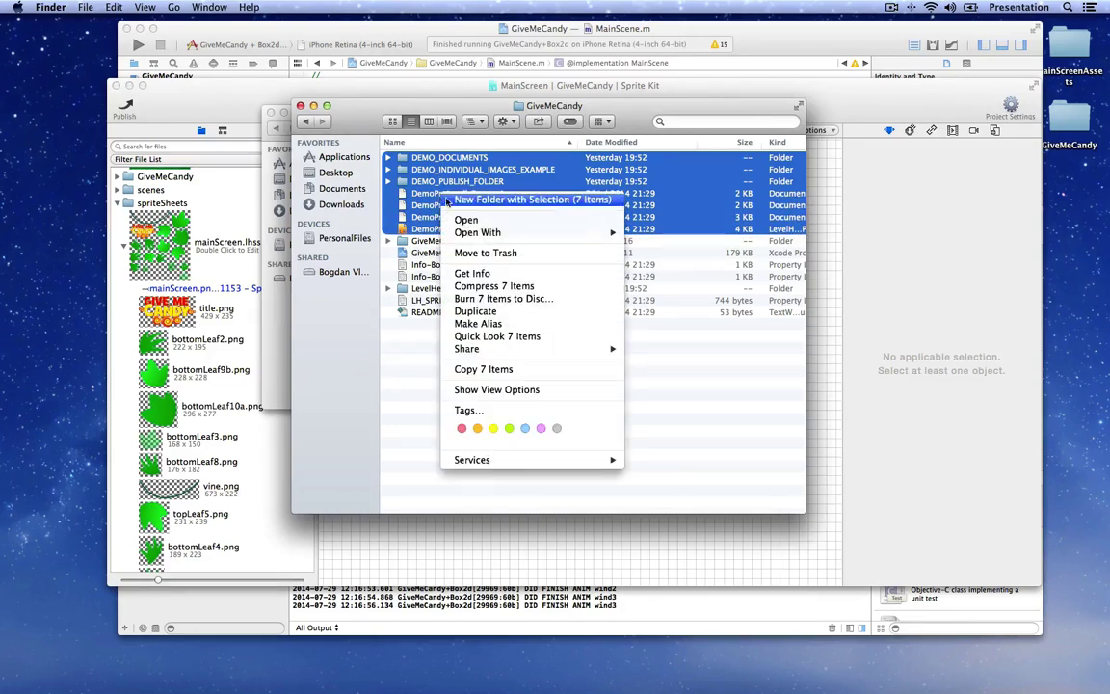
pyautogui.click(528, 253)
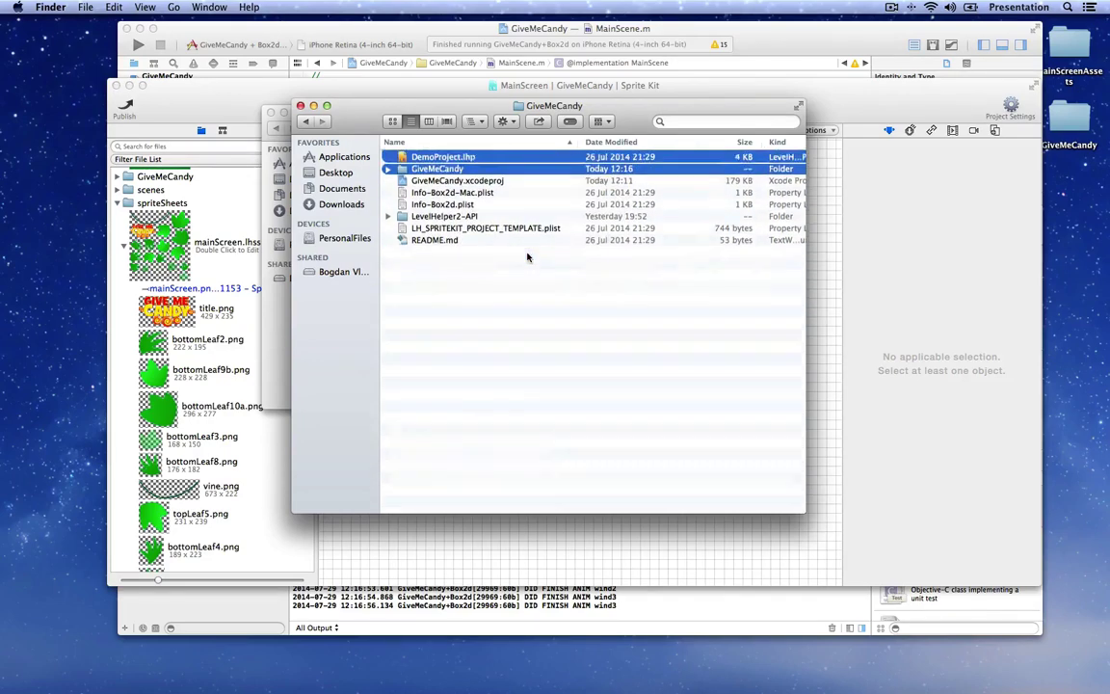
pyautogui.click(361, 29)
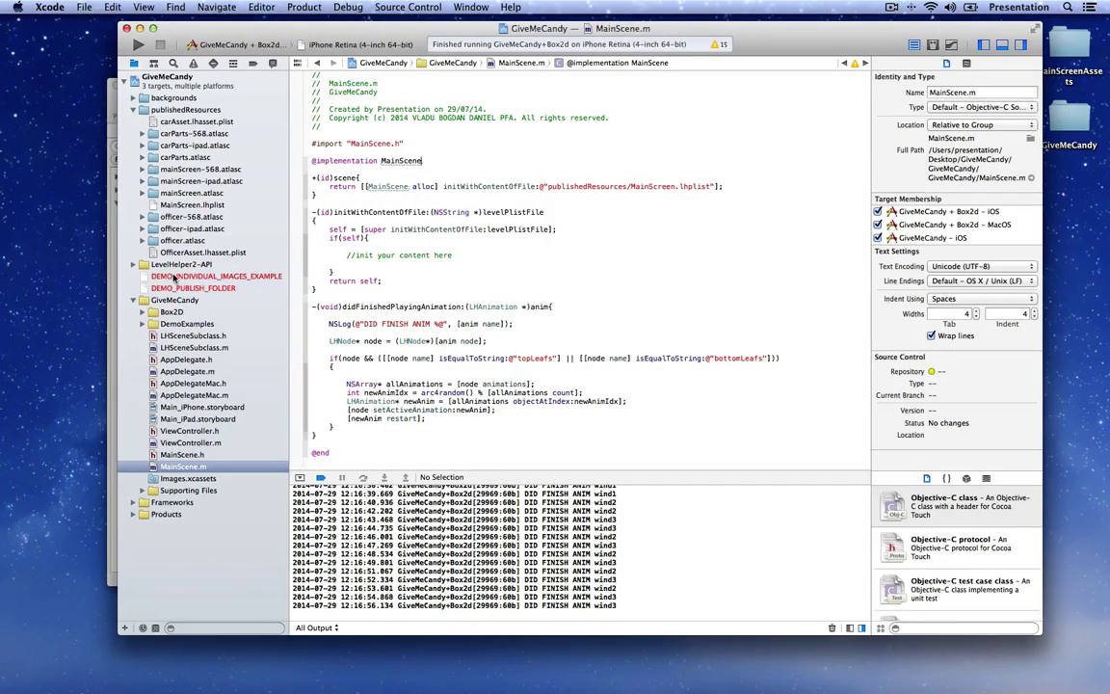
# Step: Delete the missing DEMO_INDIVIDUAL_IMAGES_EXAMPLE and DEMO_PUBLISH_FOLDER references from the Xcode project
pyautogui.click(154, 276)
pyautogui.keyDown('shift'); pyautogui.click(188, 288); pyautogui.keyUp('shift')
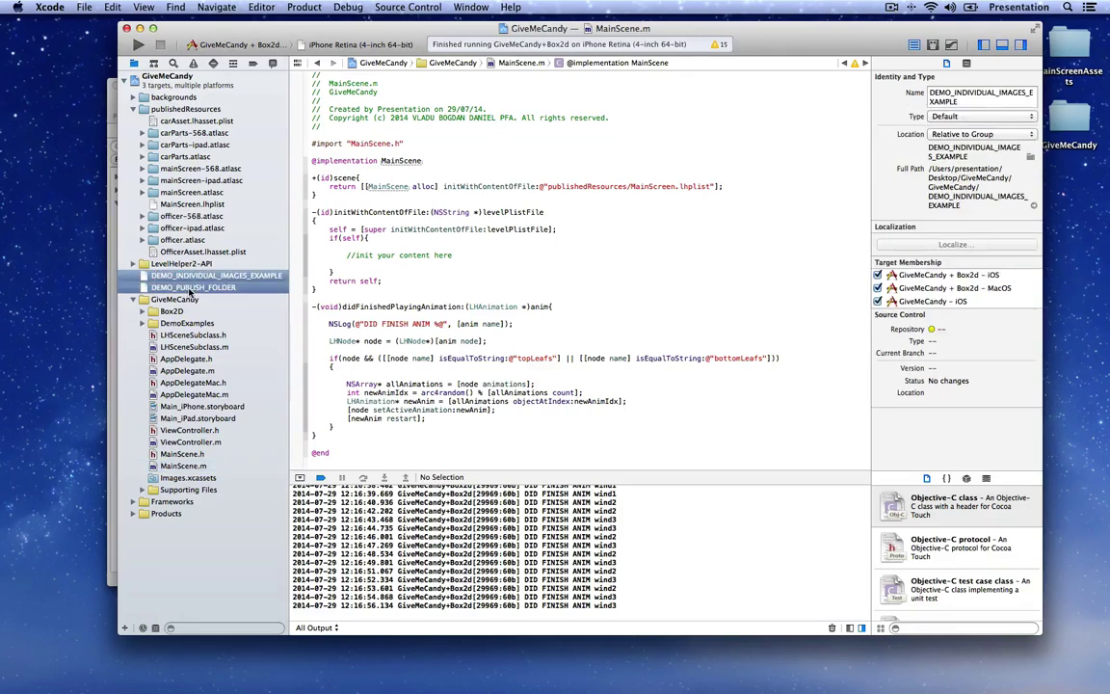
pyautogui.rightClick(198, 290)
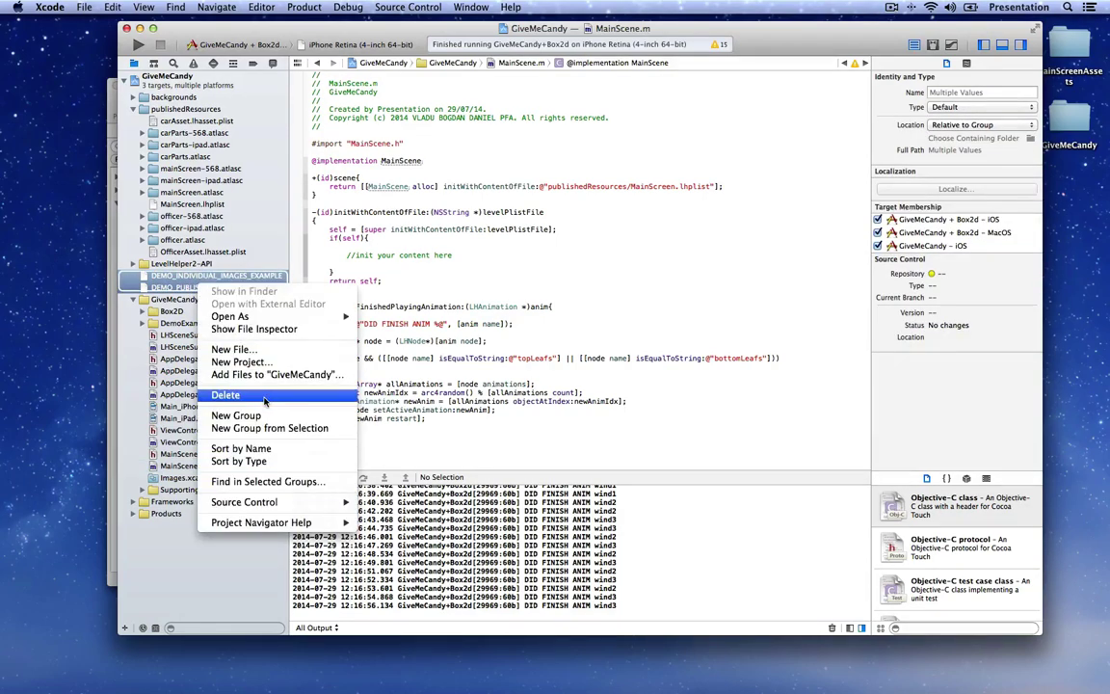
pyautogui.click(265, 397)
# Step: Reveal the DemoExamples folder in Finder, move it to the Trash, and close Finder
pyautogui.click(143, 300)
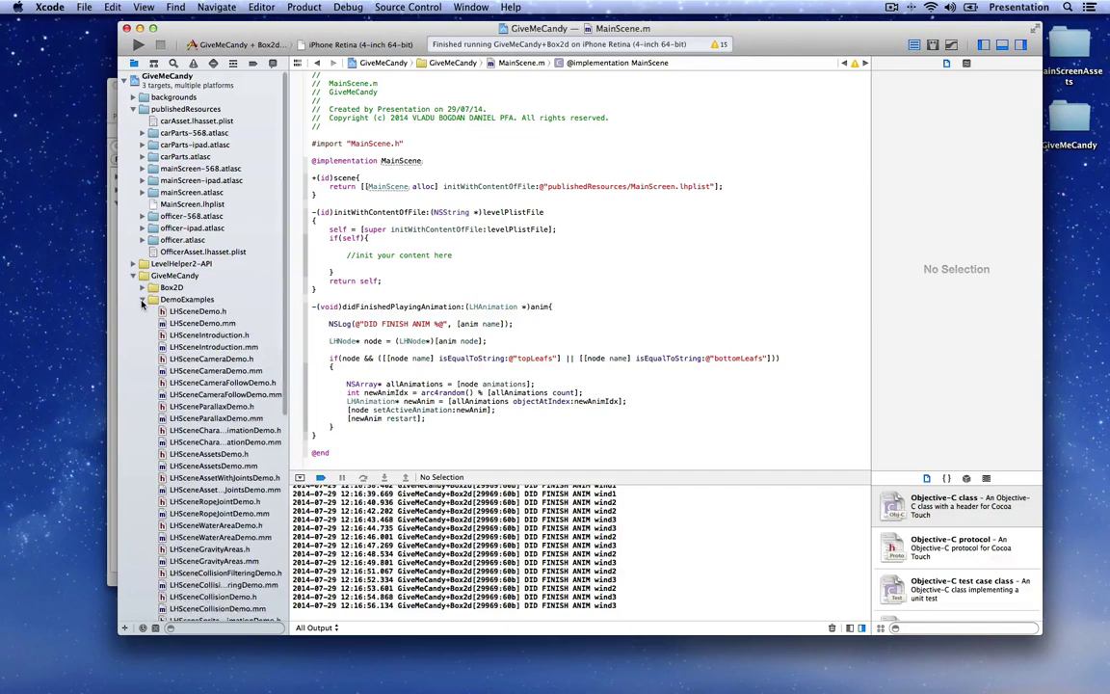
pyautogui.scroll(-5, 168, 318)
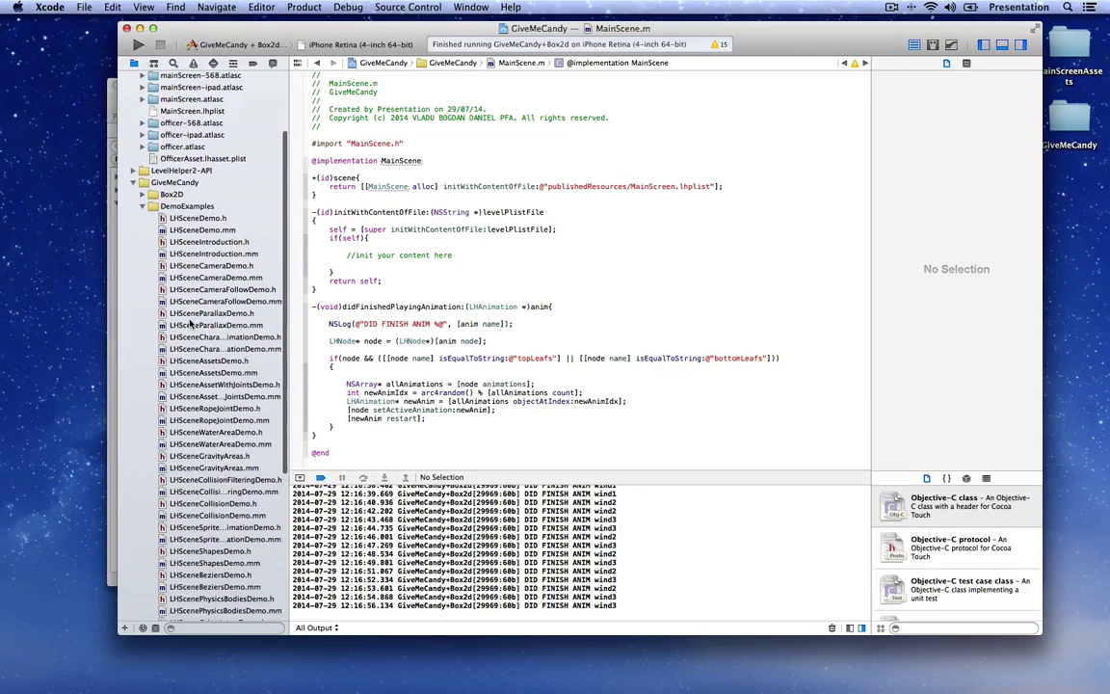
pyautogui.rightClick(196, 223)
pyautogui.click(227, 230)
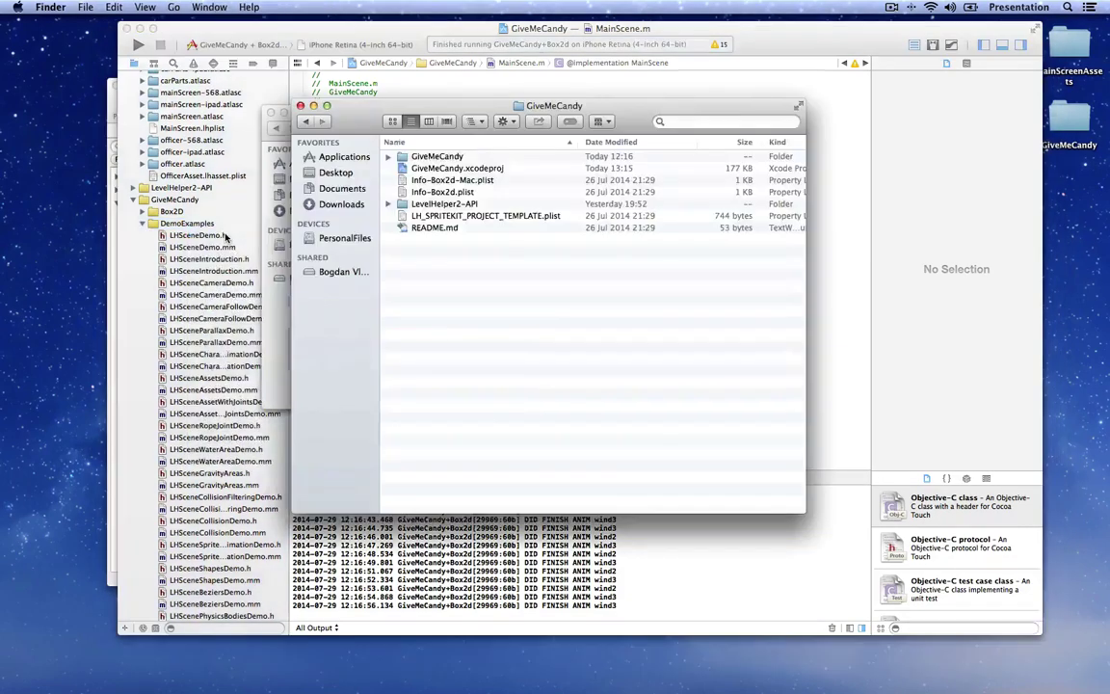
pyautogui.rightClick(451, 243)
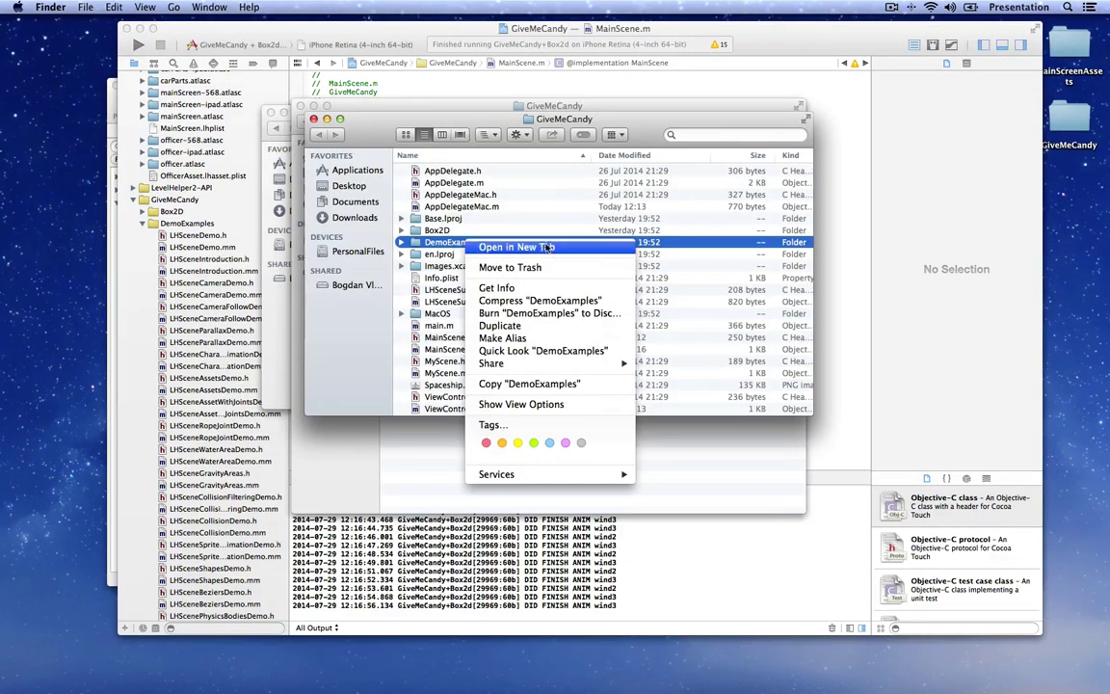
pyautogui.click(501, 266)
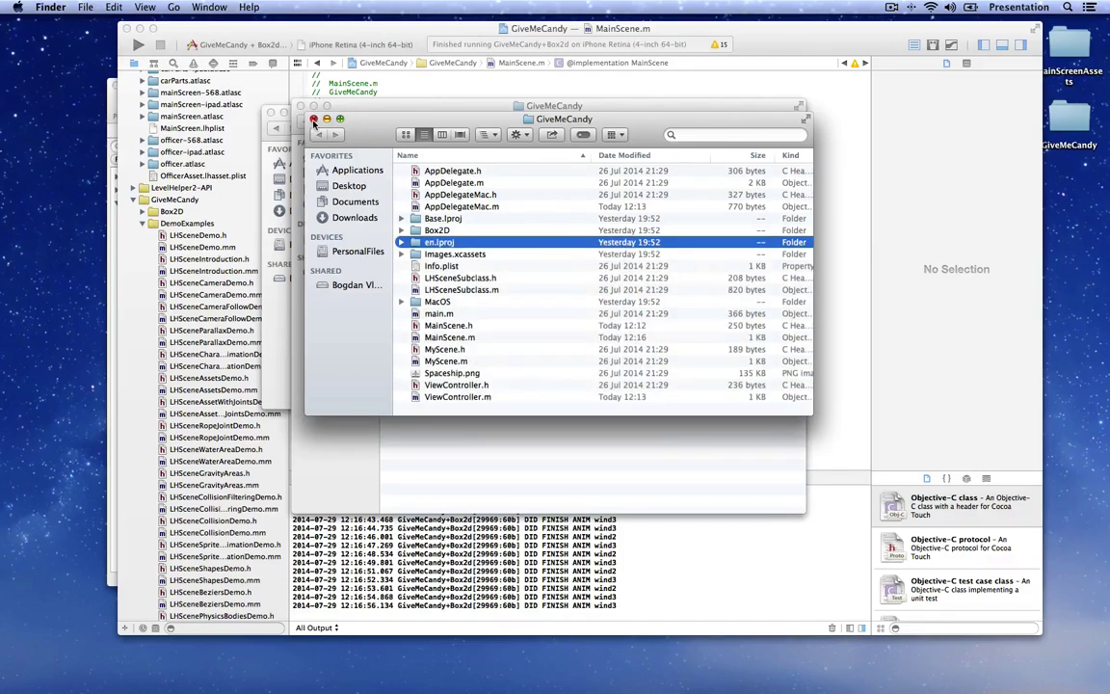
pyautogui.click(313, 118)
pyautogui.click(301, 107)
pyautogui.press('super+w')
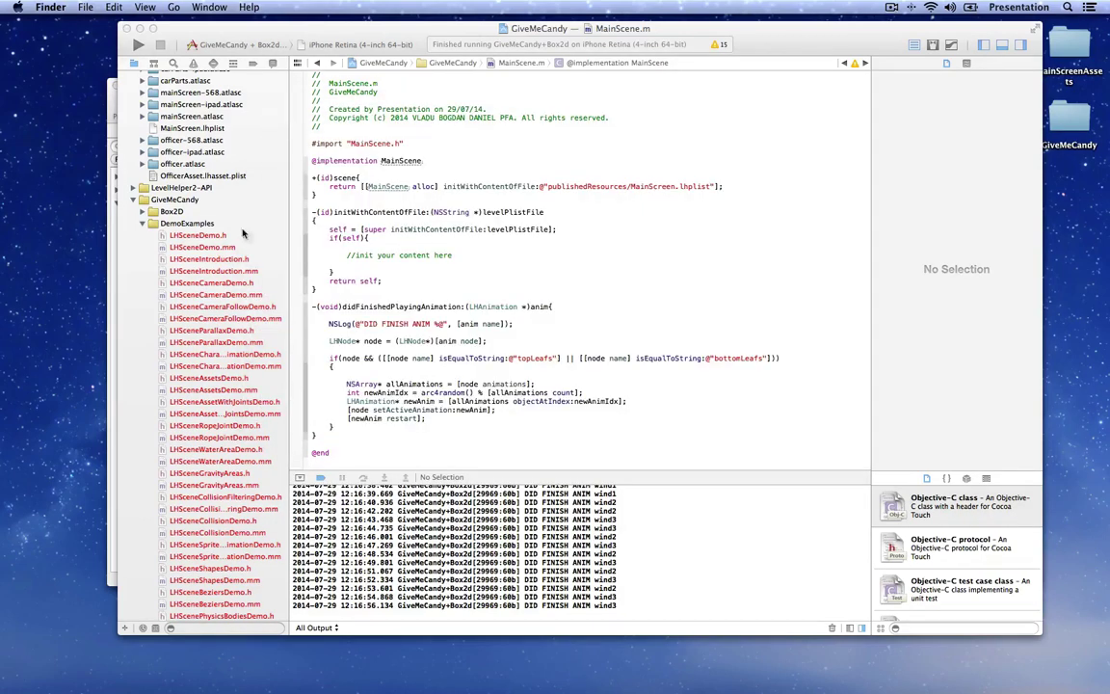
# Step: Remove the missing DemoExamples group from the project and build the iOS version
pyautogui.click(220, 154)
pyautogui.scroll(-2, 206, 286)
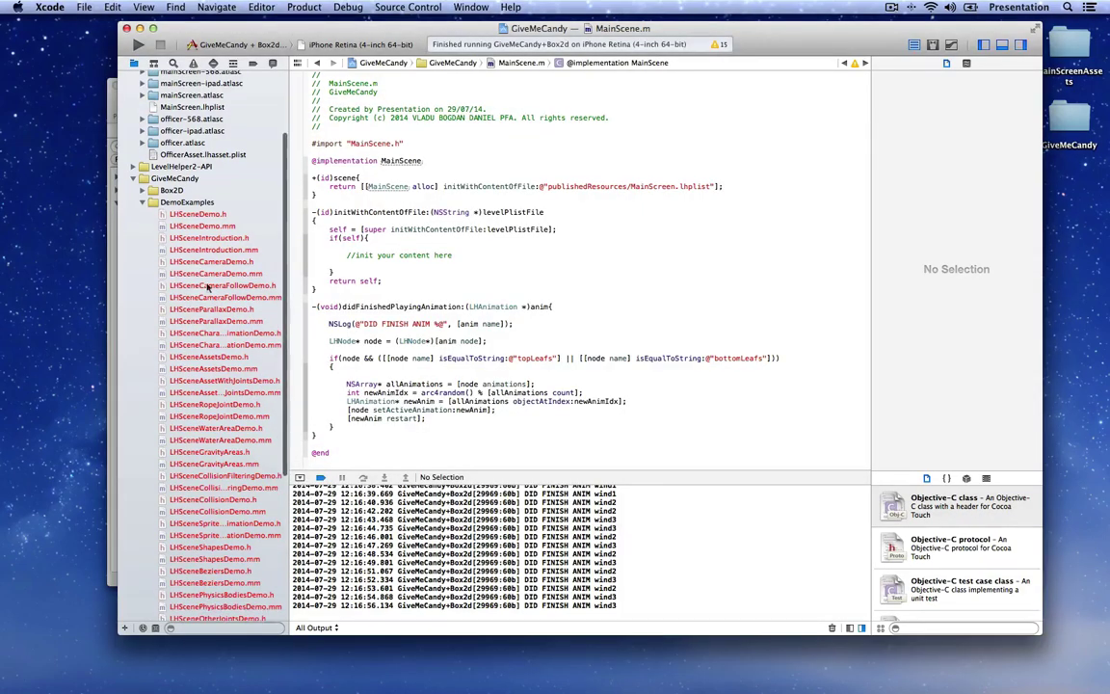
pyautogui.rightClick(168, 205)
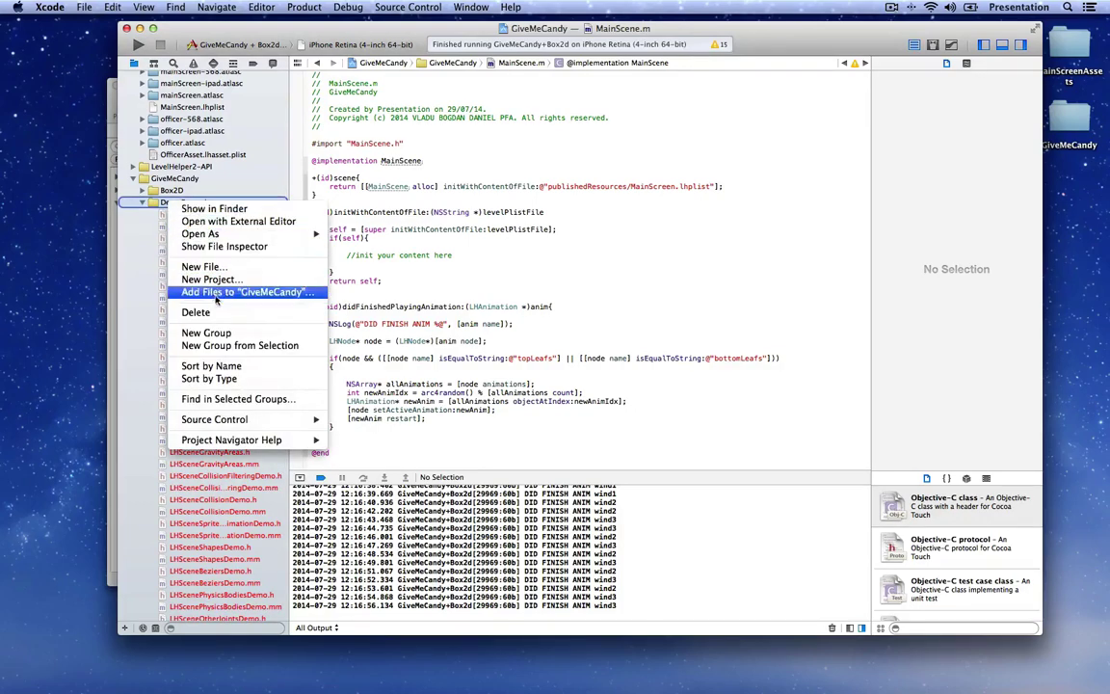
pyautogui.click(241, 314)
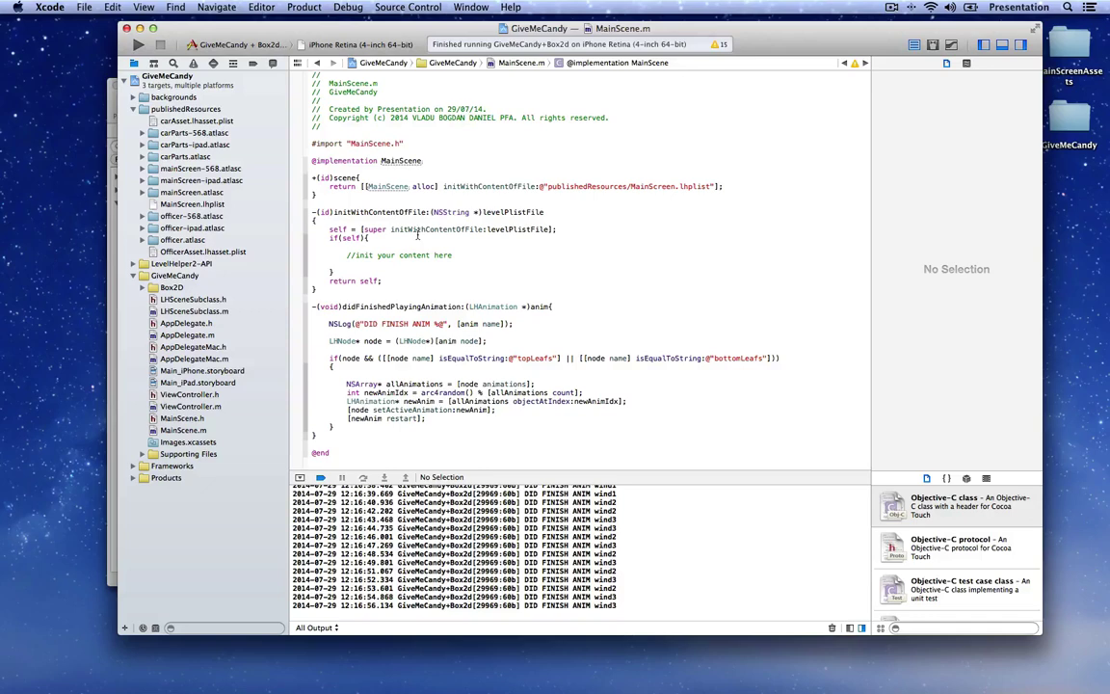
pyautogui.press('super+b')
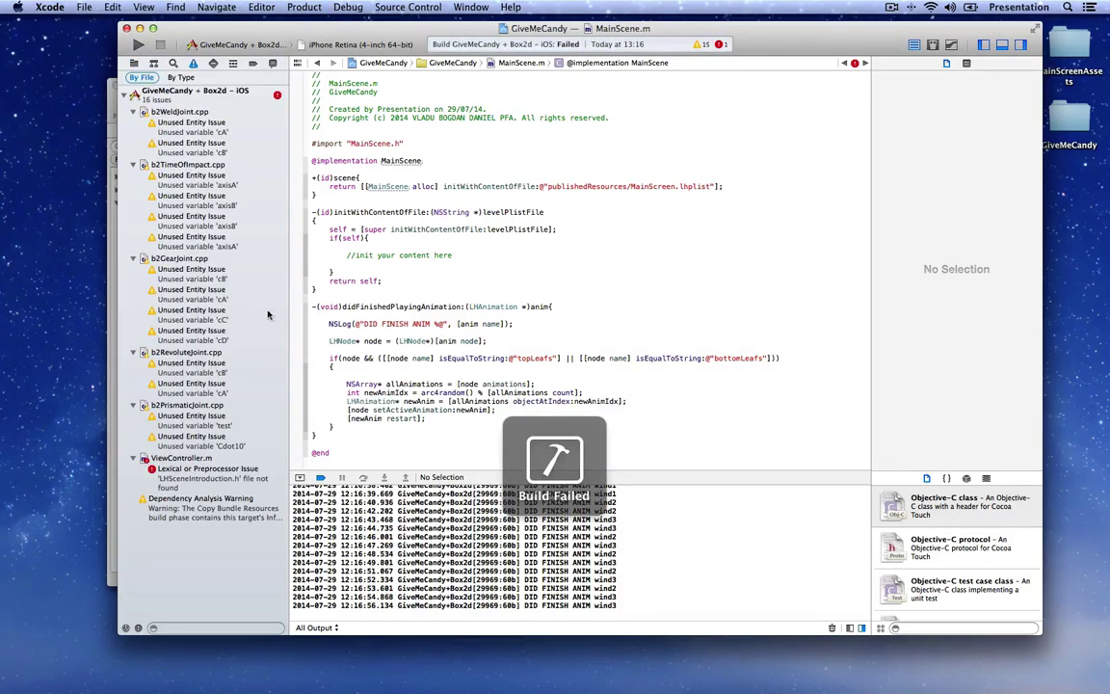
# Step: Delete the missing LHSceneIntroduction.h import from ViewController.m, save, and rebuild for iOS
pyautogui.click(183, 478)
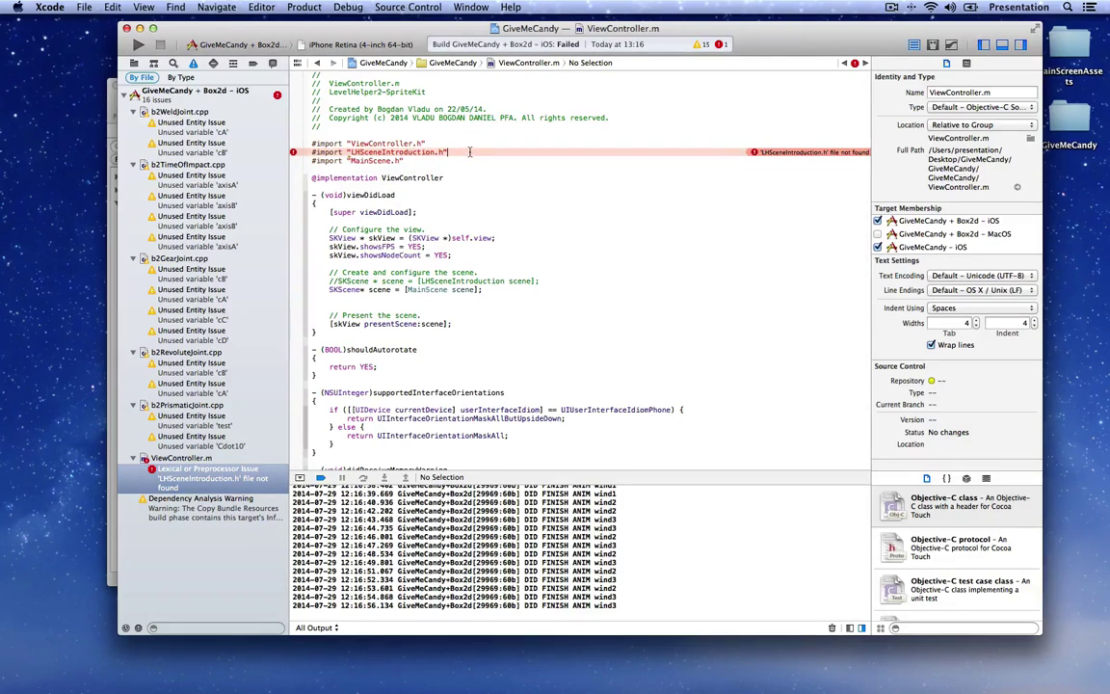
pyautogui.press('super+shift+Left')
pyautogui.press('BackSpace')
pyautogui.press('BackSpace')
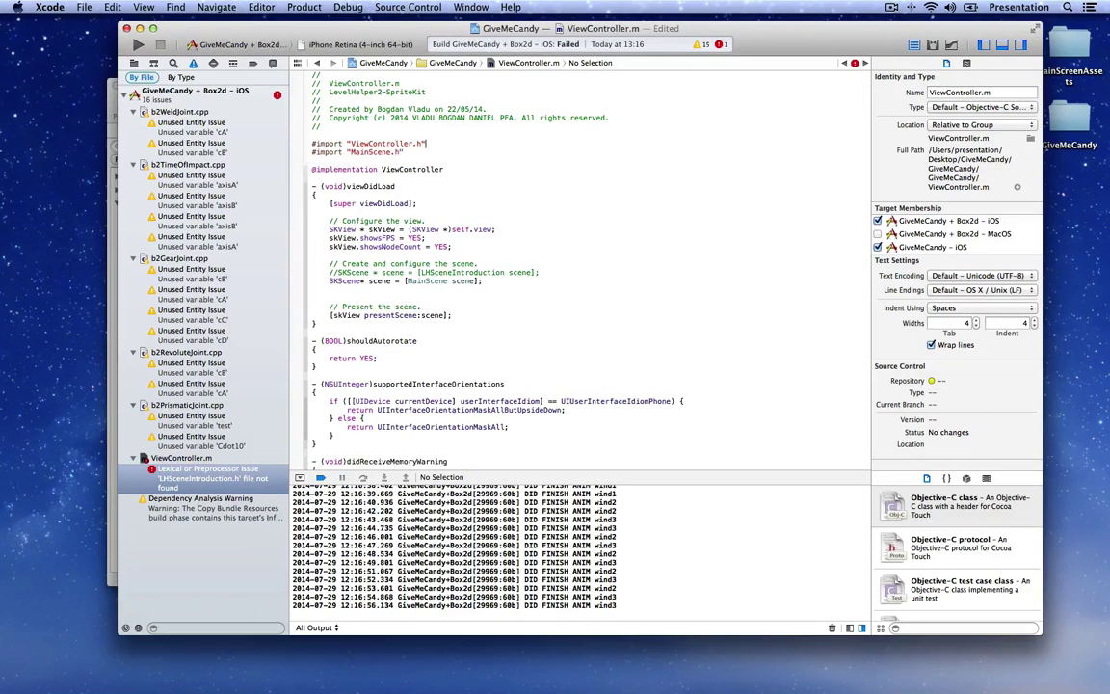
pyautogui.press('super+s')
pyautogui.press('super+b')
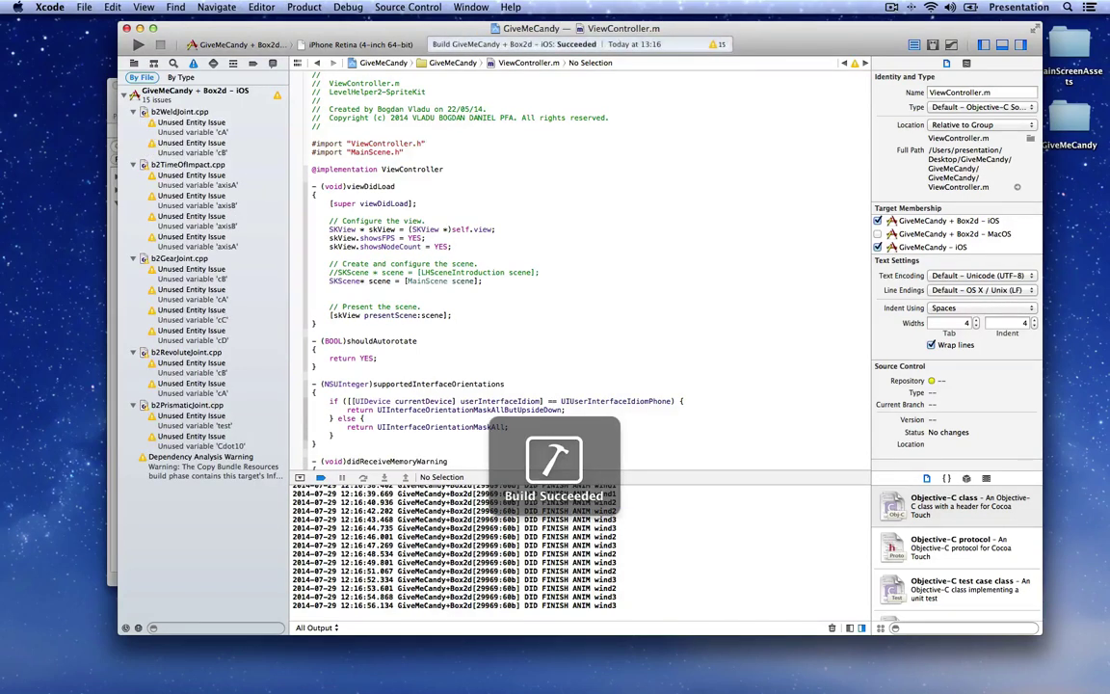
# Step: Switch to the MacOS scheme, delete the same broken import in AppDelegateMac.m, and rerun
pyautogui.click(275, 45)
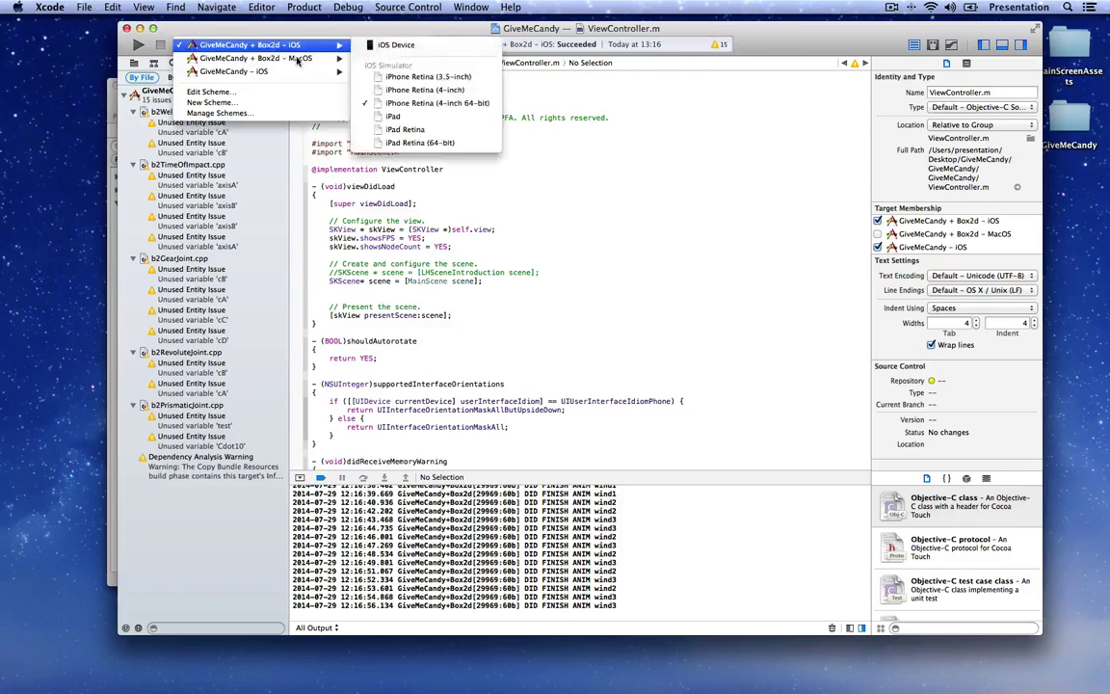
pyautogui.moveTo(310, 62)
pyautogui.click(400, 58)
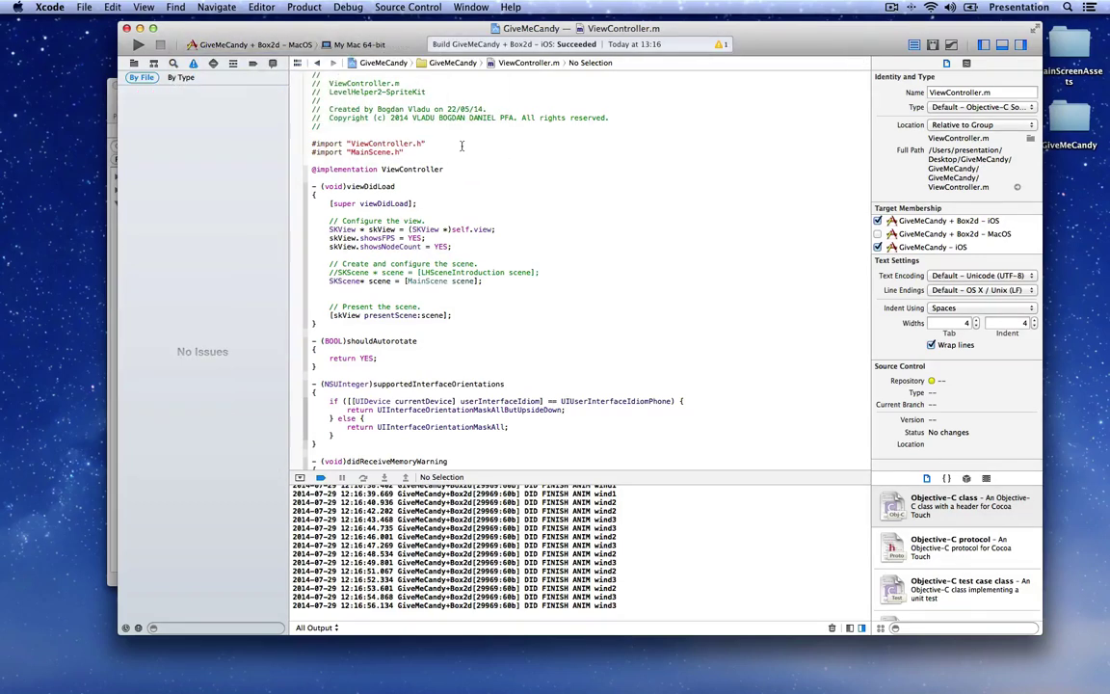
pyautogui.press('super+r')
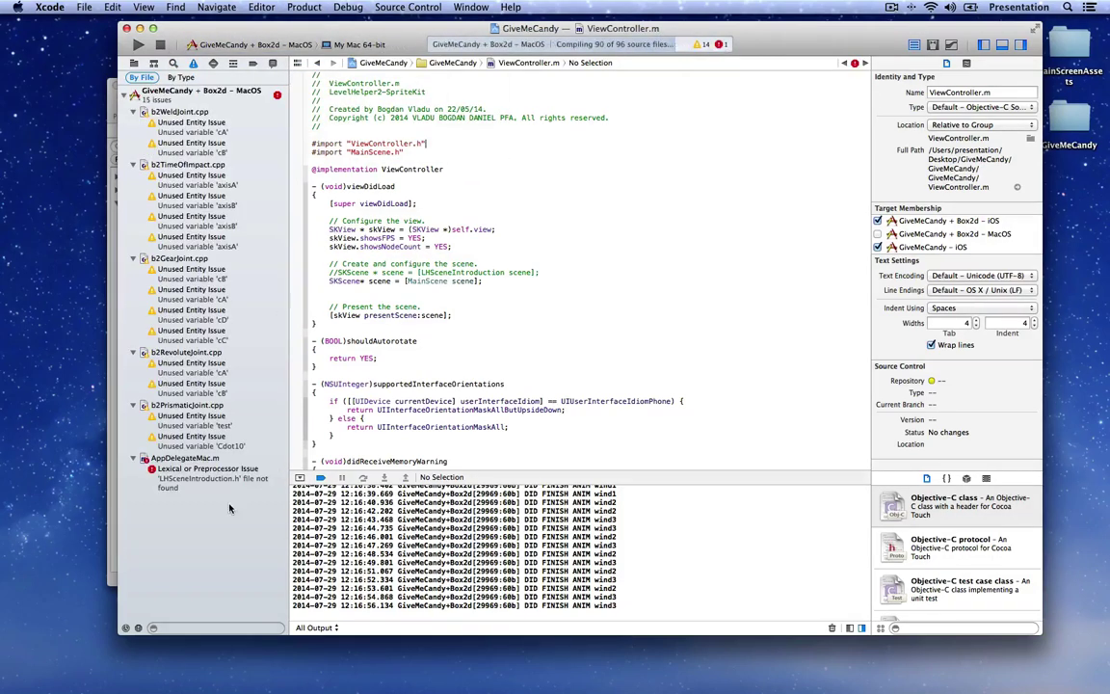
pyautogui.click(201, 482)
pyautogui.click(470, 151)
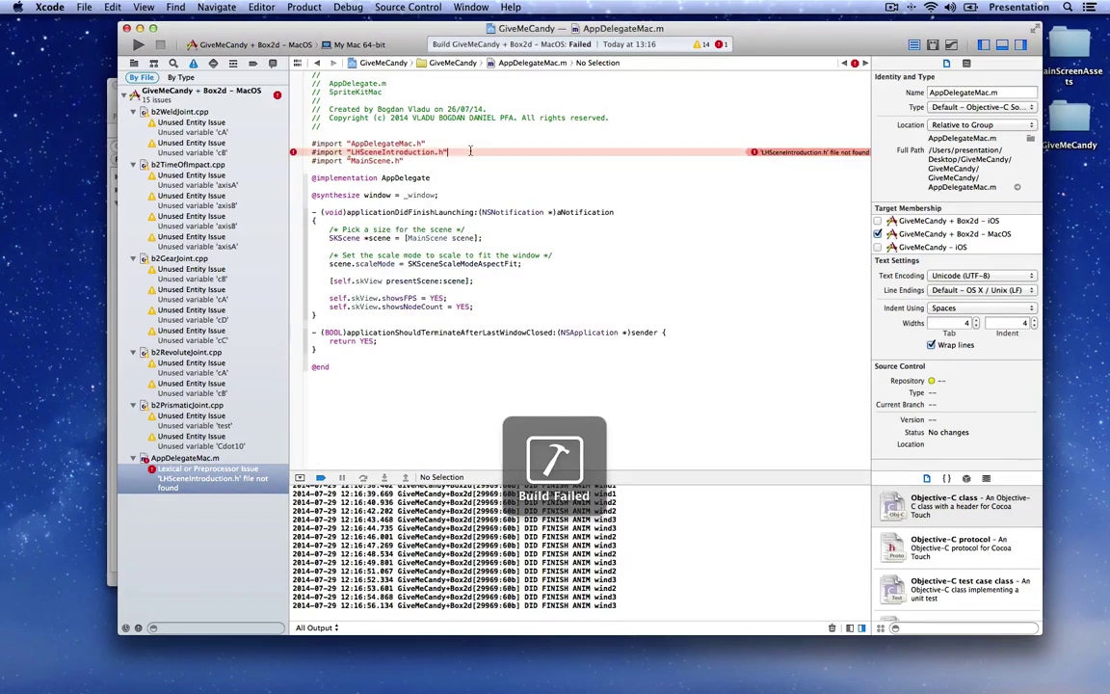
pyautogui.press('super+BackSpace')
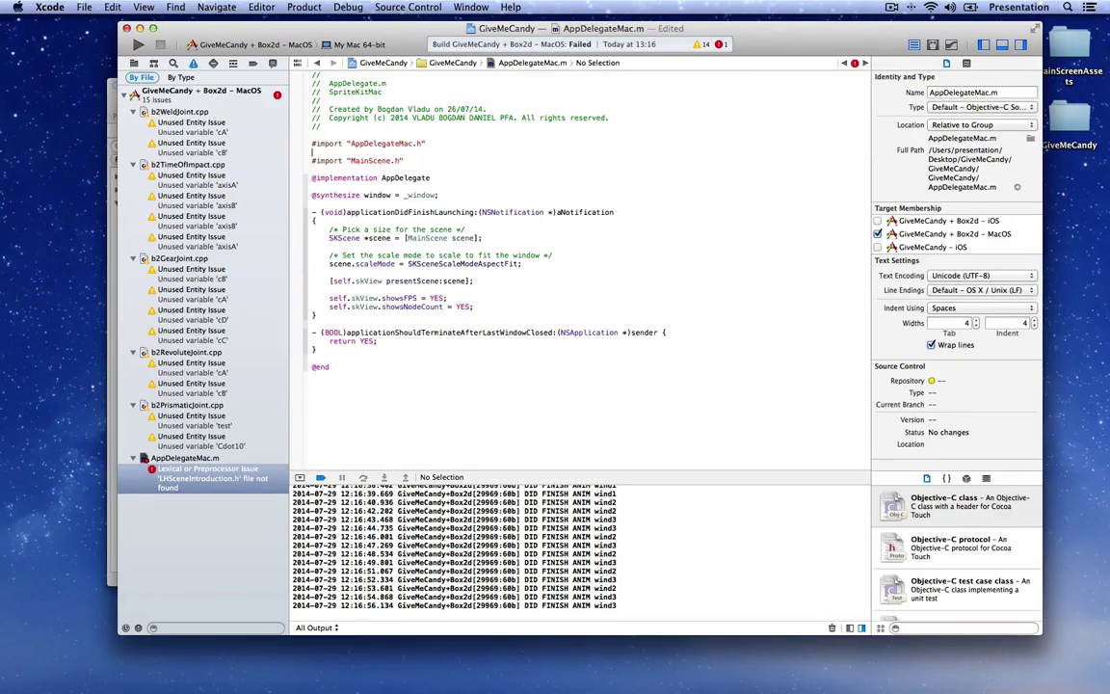
pyautogui.press('BackSpace')
pyautogui.press('super+r')
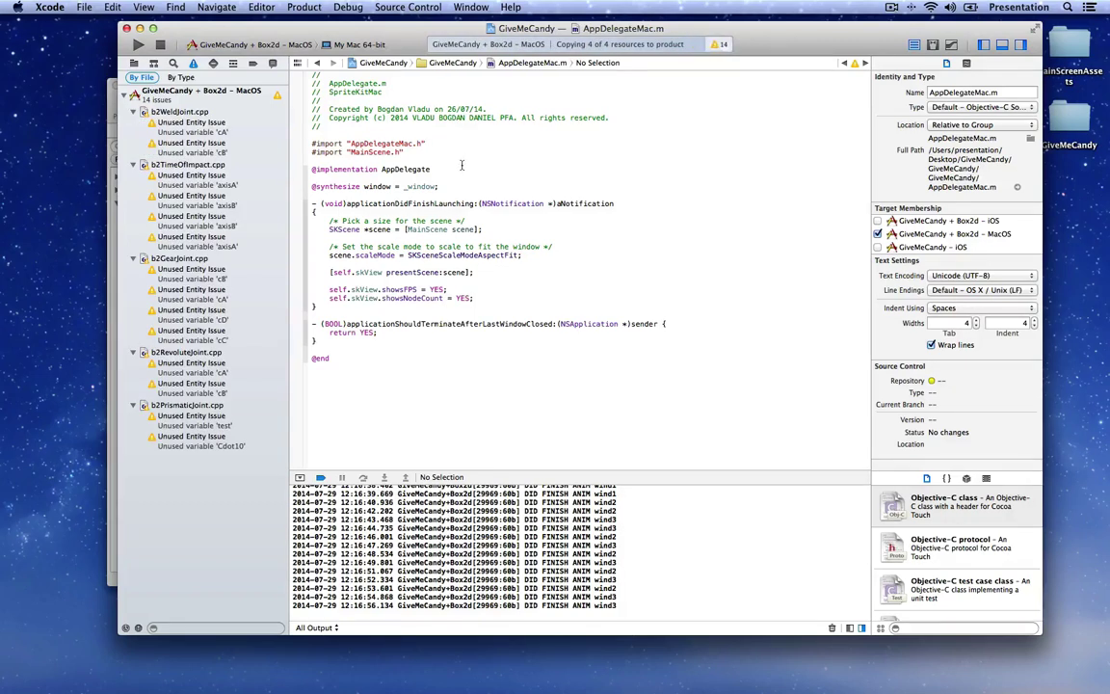
pyautogui.click(134, 62)
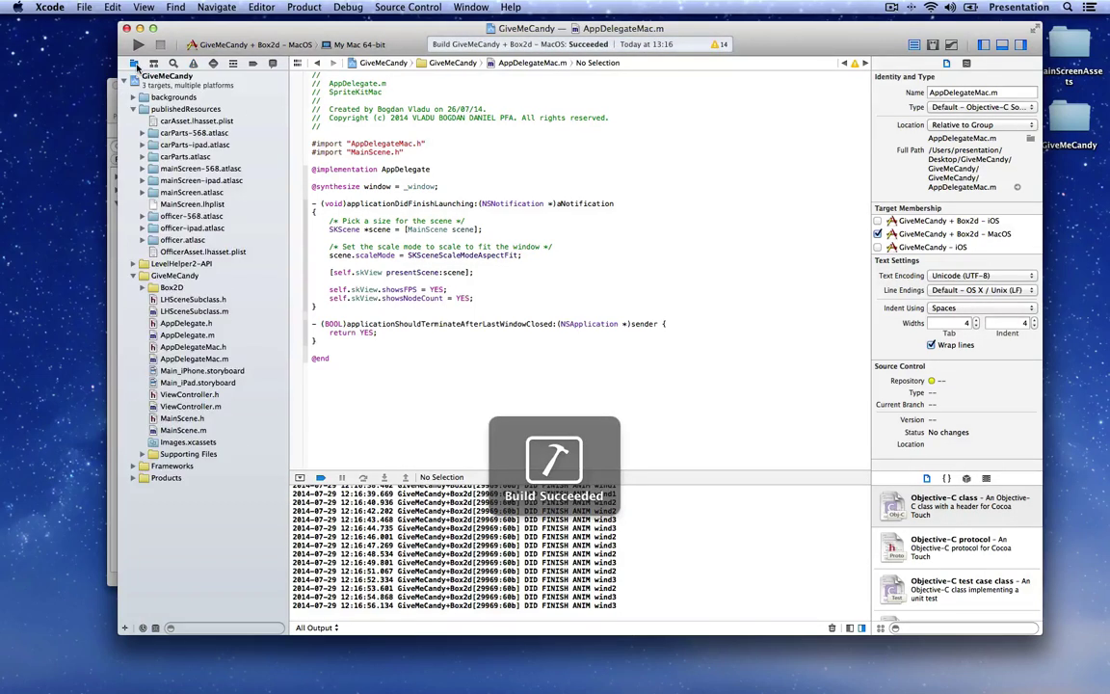
# Step: Trash all 12 old files in publishedResources via Finder, then start publishing again in LevelHelper
pyautogui.rightClick(179, 147)
pyautogui.click(191, 151)
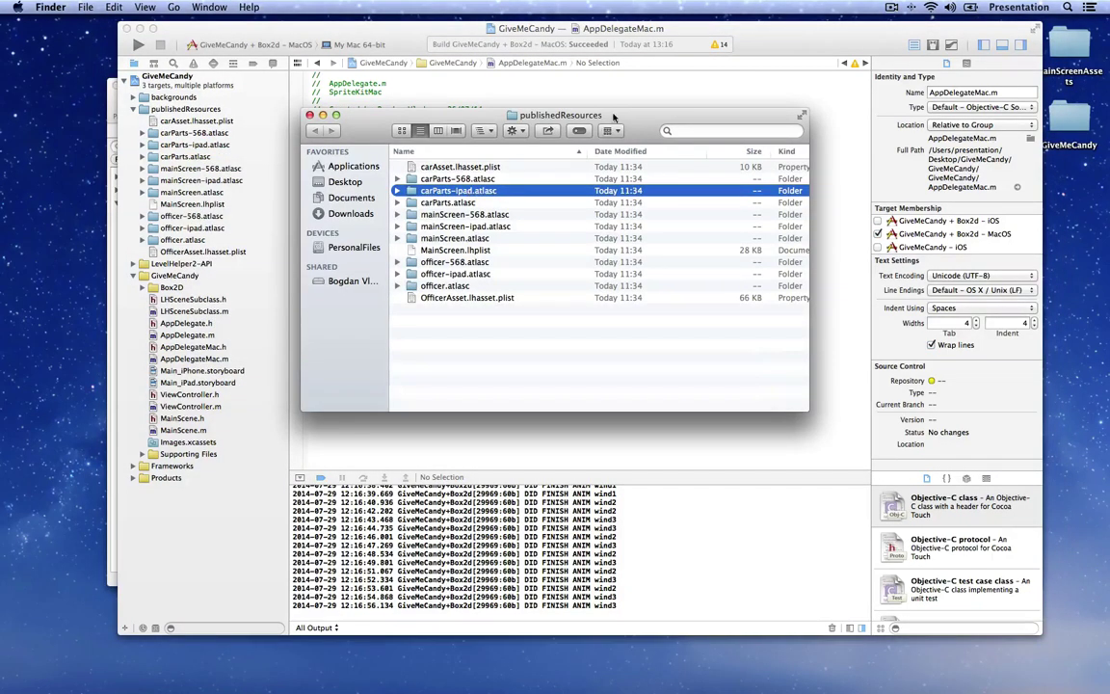
pyautogui.moveTo(613, 116); pyautogui.dragTo(608, 118)
pyautogui.moveTo(424, 310); pyautogui.dragTo(446, 171)
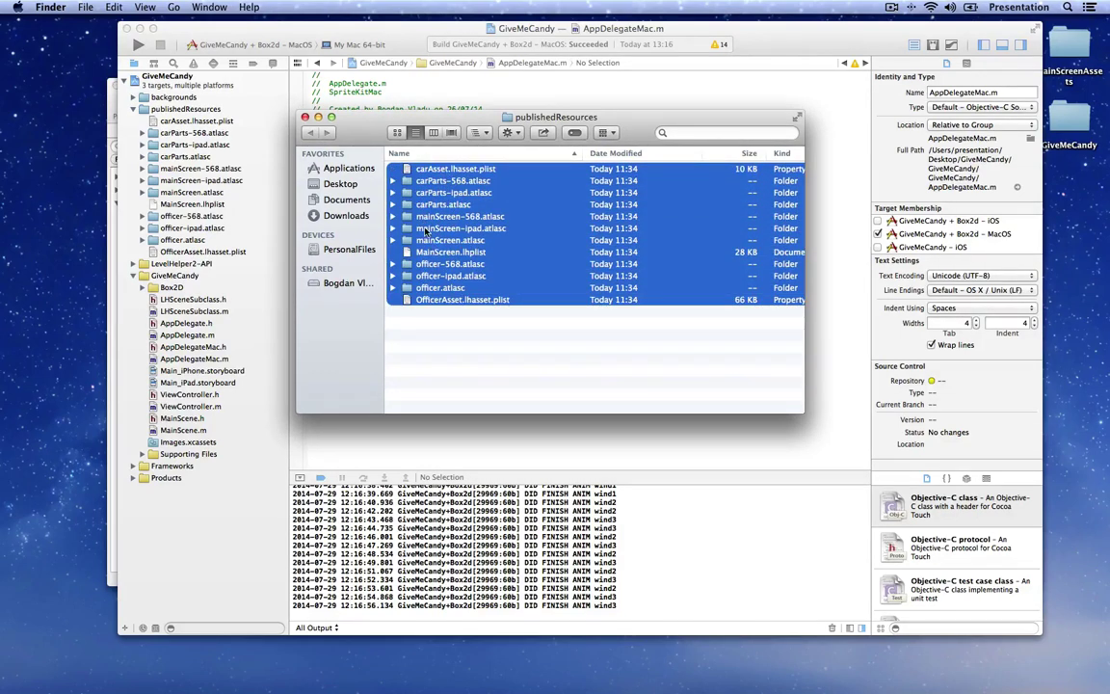
pyautogui.rightClick(427, 240)
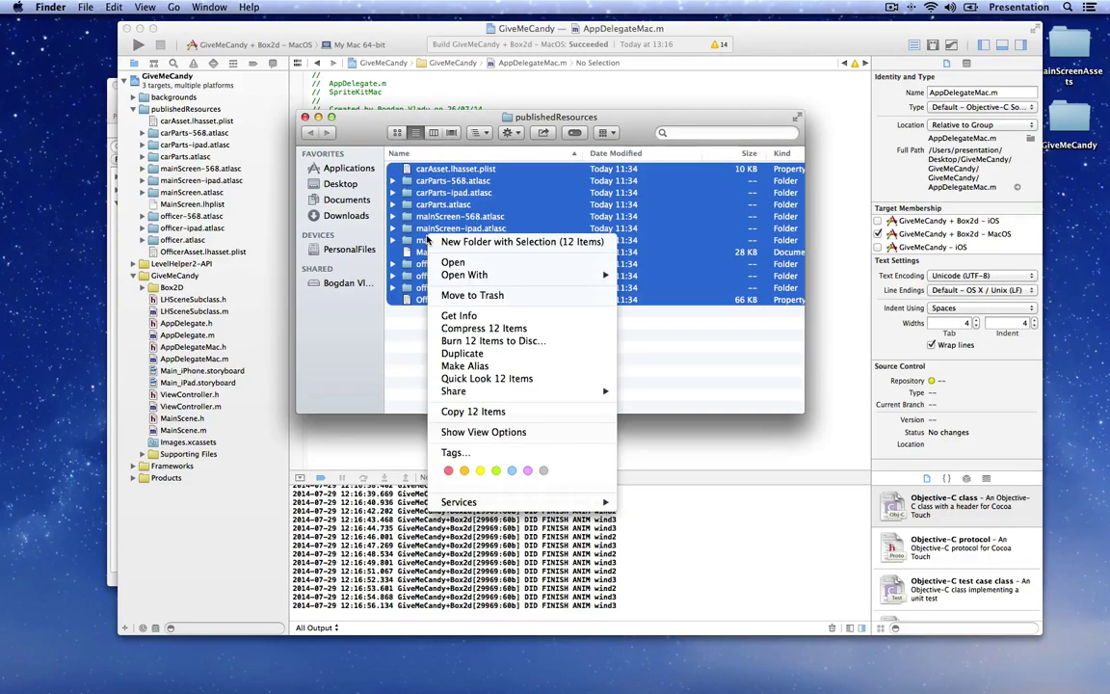
pyautogui.click(515, 296)
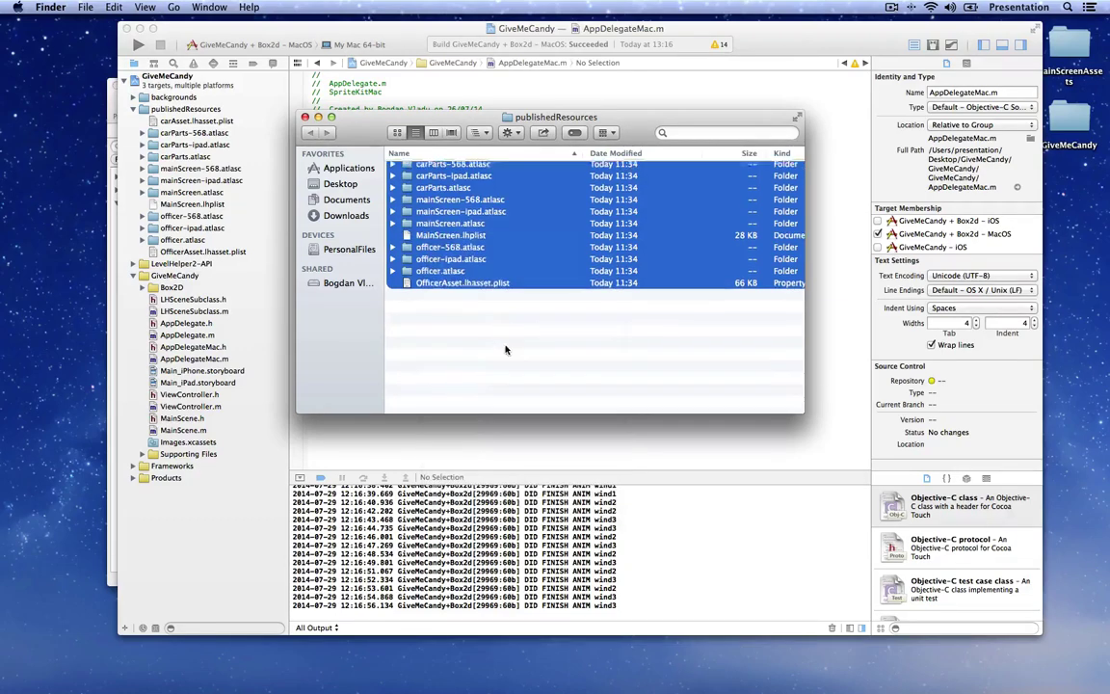
pyautogui.click(110, 104)
pyautogui.click(125, 108)
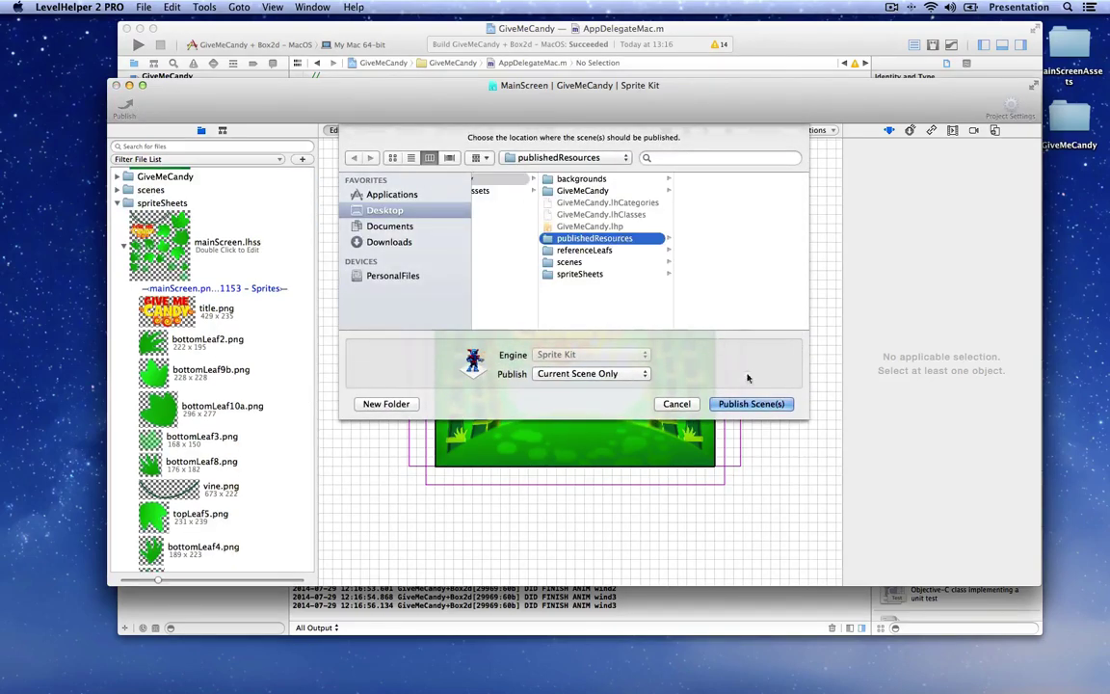
# Step: Publish the MainScreen scene into publishedResources, accepting the trial notice
pyautogui.click(752, 405)
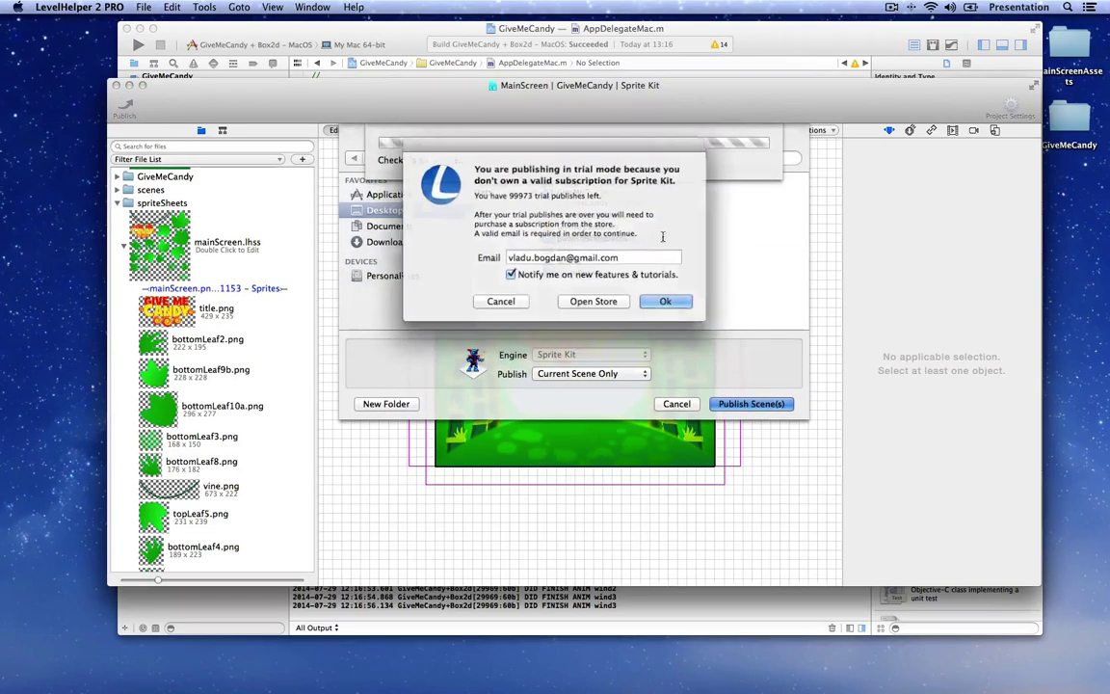
pyautogui.click(657, 300)
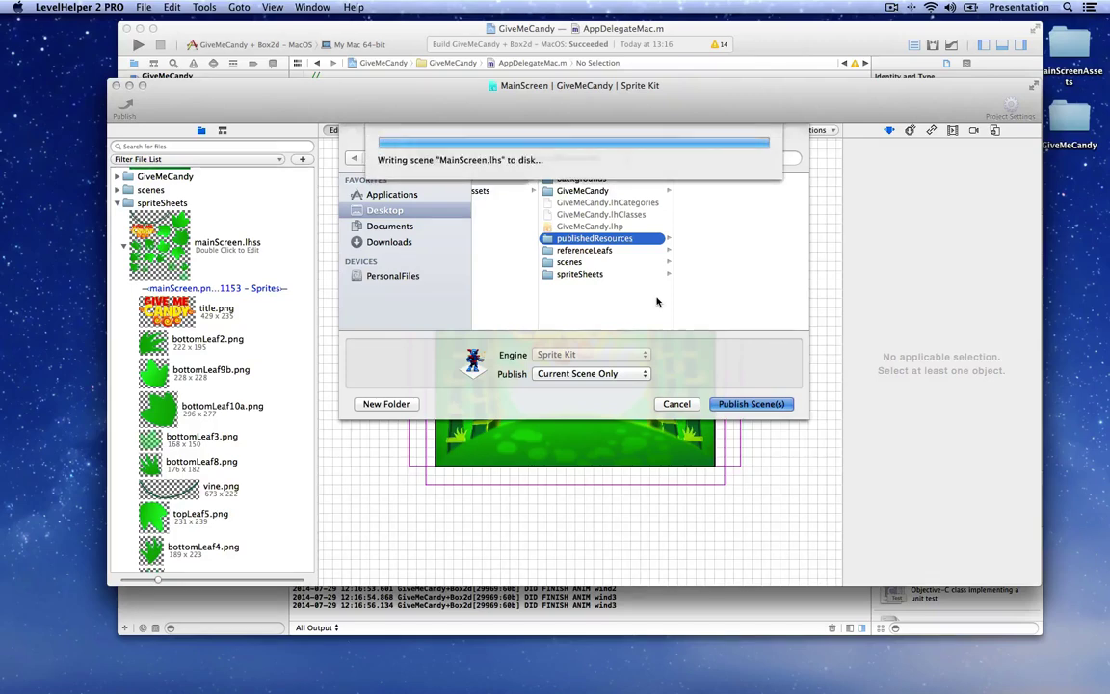
pyautogui.click(405, 32)
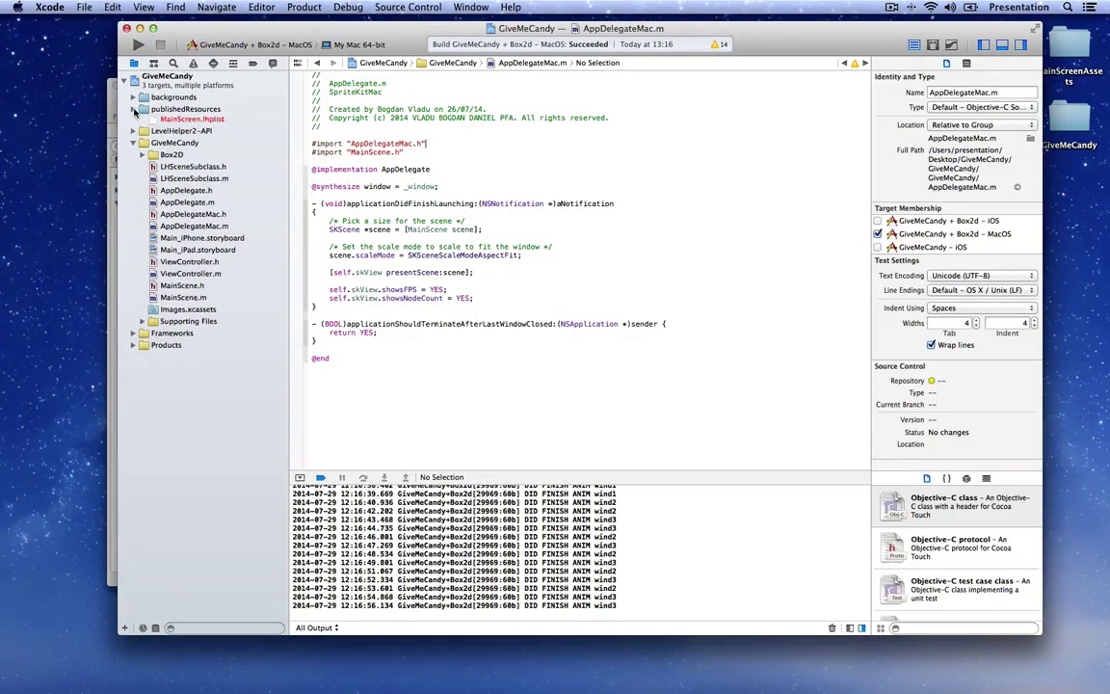
# Step: Check in Finder that publishedResources holds the new mainScreen atlases and MainScreen.lhplist
pyautogui.rightClick(173, 113)
pyautogui.click(198, 115)
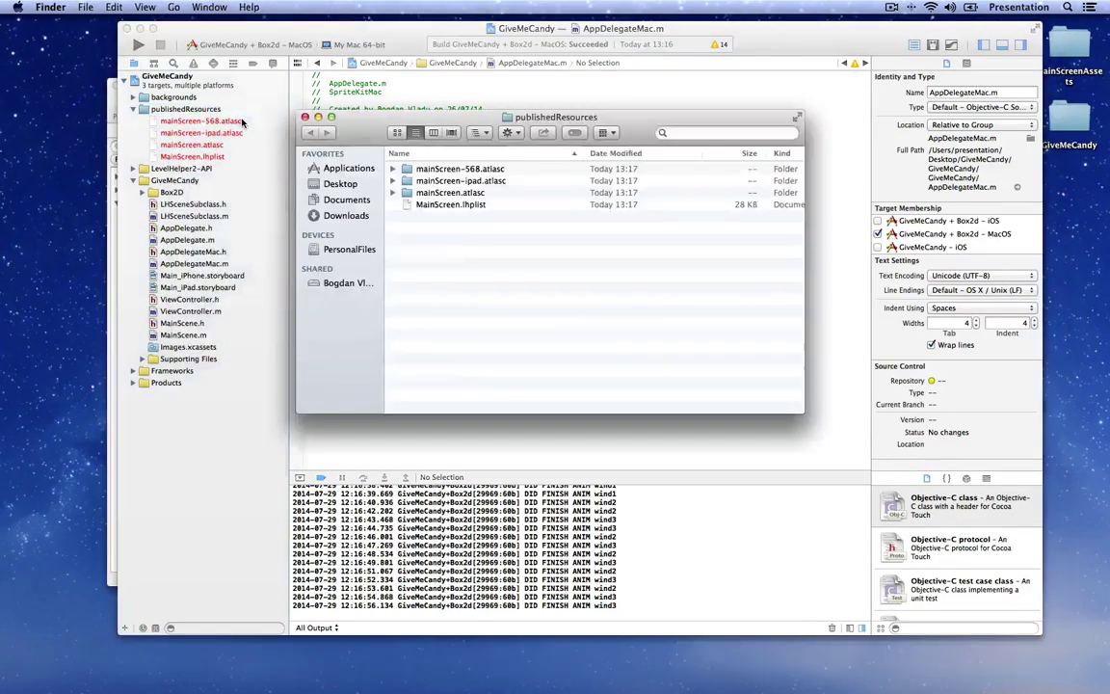
pyautogui.click(479, 394)
pyautogui.doubleClick(479, 327)
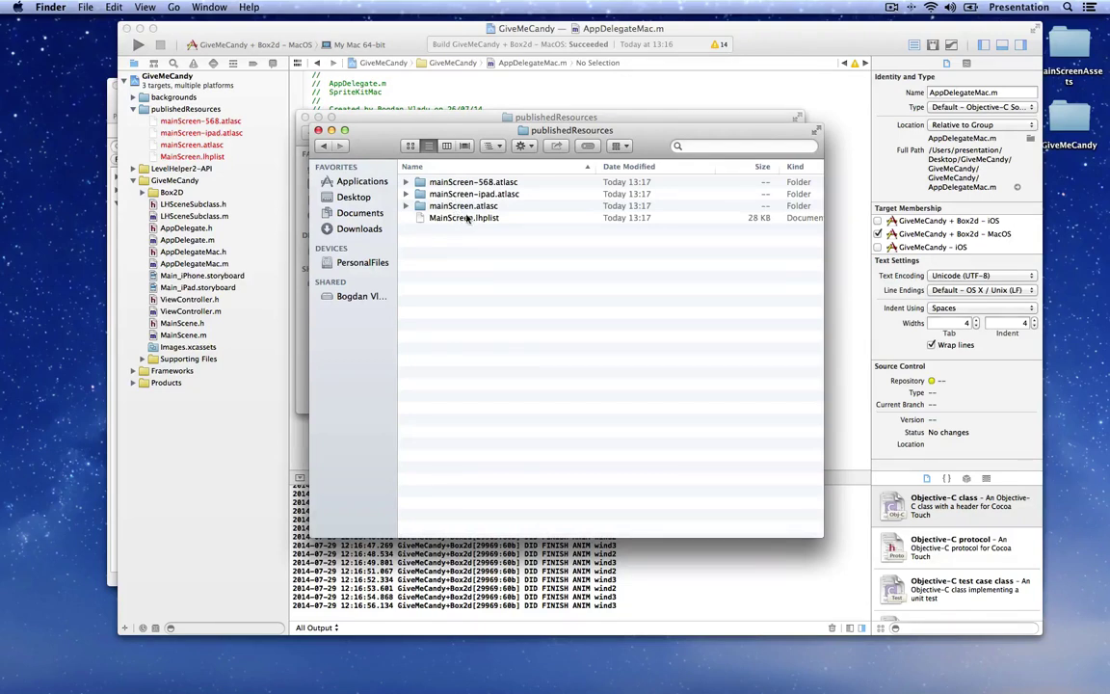
pyautogui.click(318, 130)
pyautogui.click(305, 117)
pyautogui.click(140, 87)
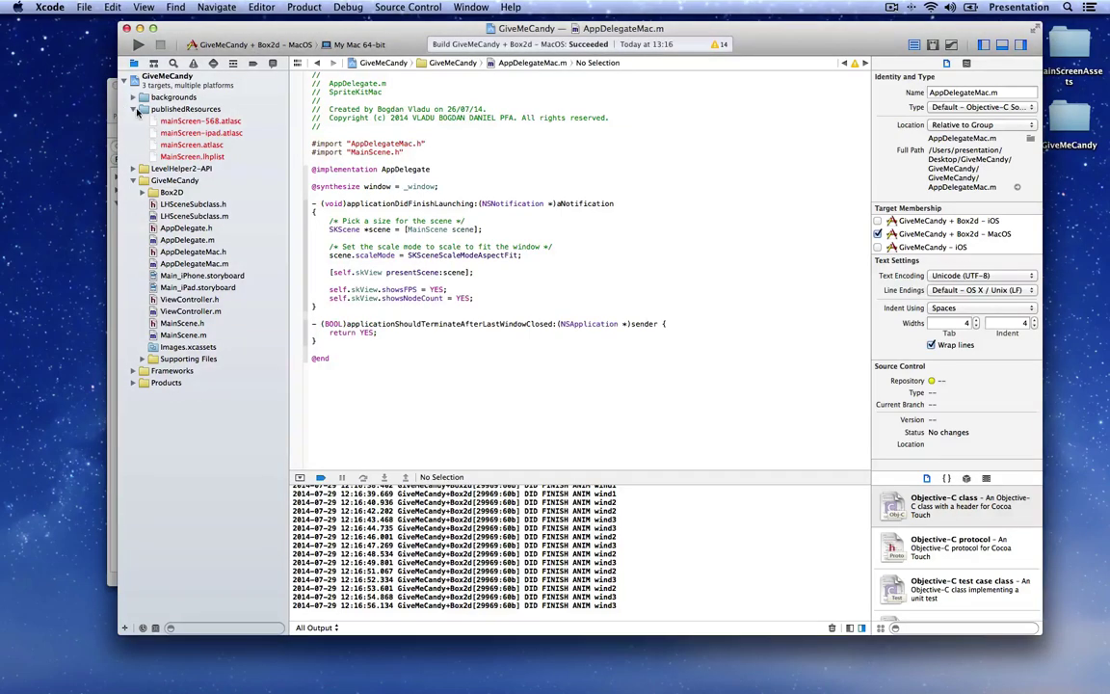
# Step: Inspect the publishedResources group in Xcode, including the mainScreen-568.atlasc reference
pyautogui.click(136, 110)
pyautogui.doubleClick(160, 111)
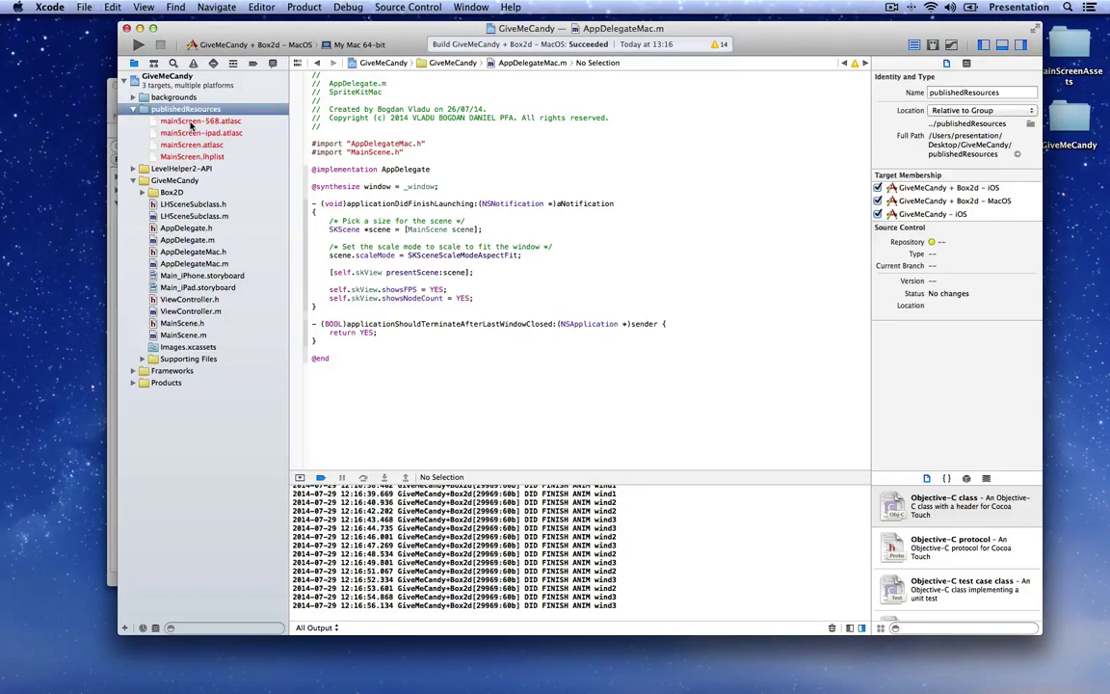
pyautogui.click(183, 121)
pyautogui.rightClick(198, 121)
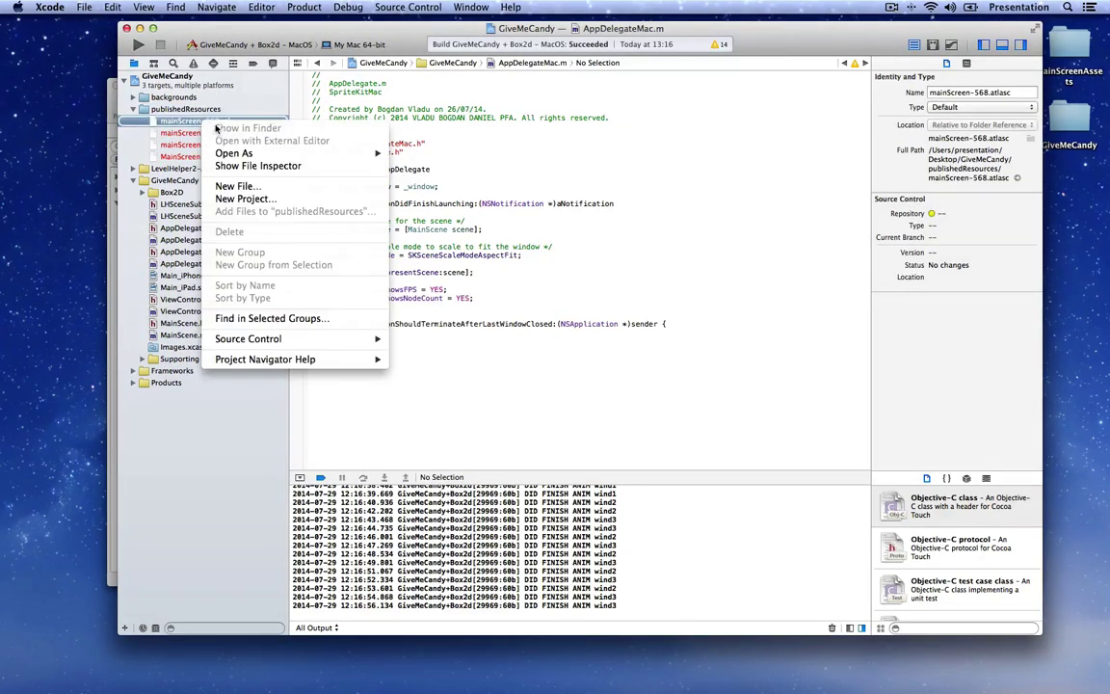
pyautogui.click(133, 109)
# Step: Clean the MacOS build and run the Mac app with Cmd+R
pyautogui.click(462, 136)
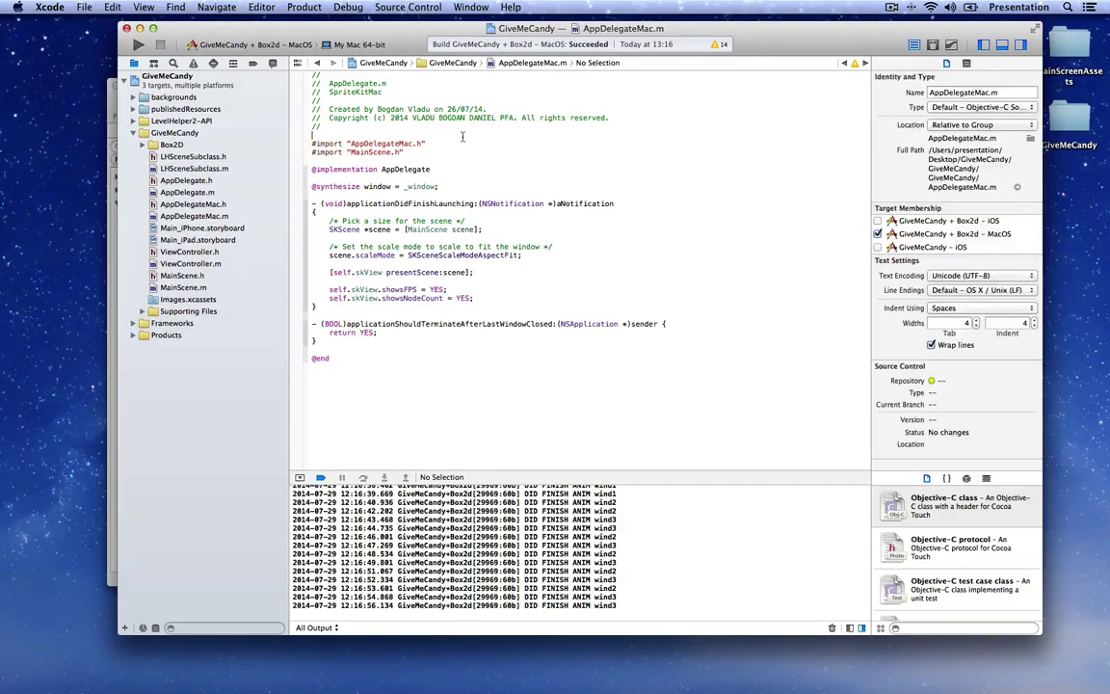
pyautogui.click(303, 6)
pyautogui.click(306, 140)
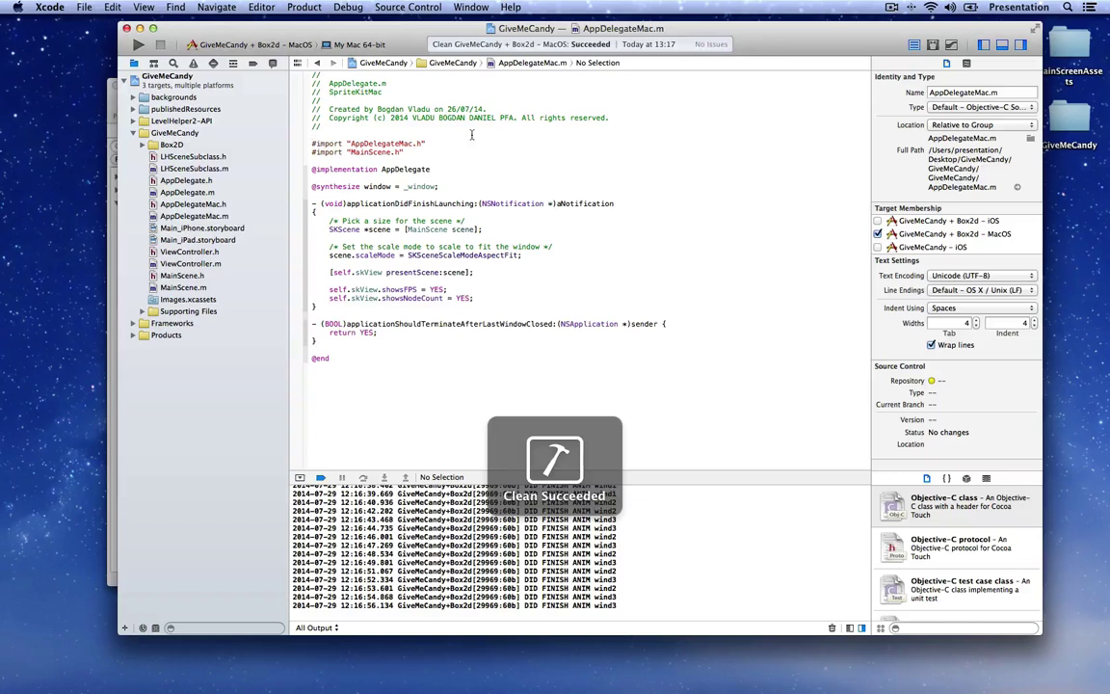
pyautogui.press('super+r')
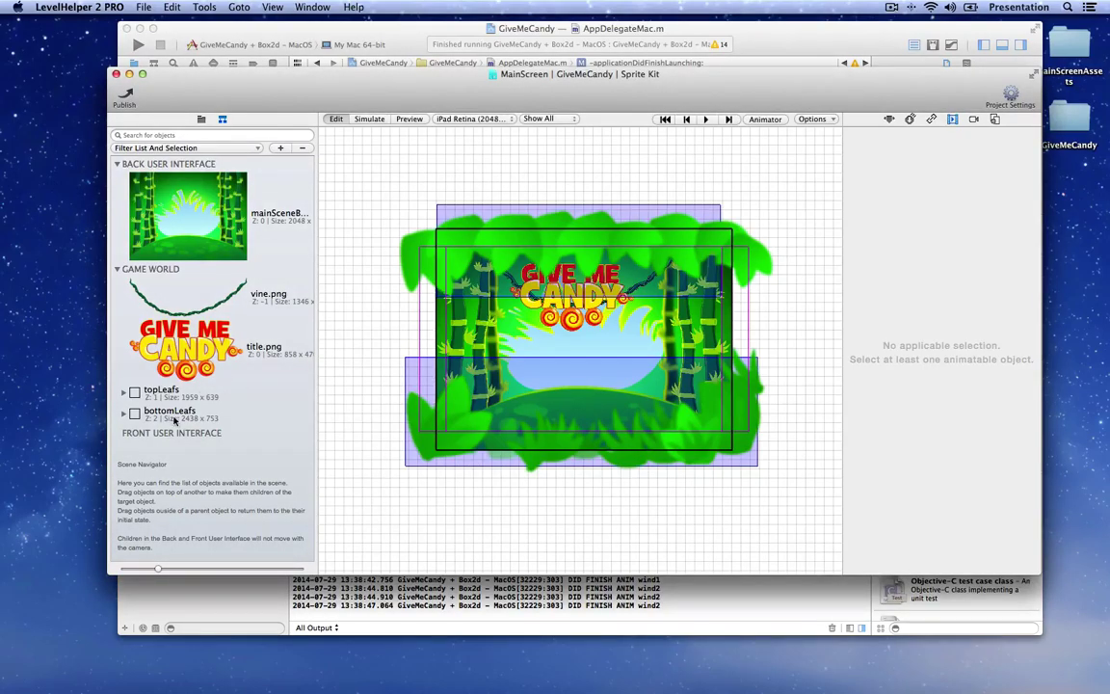
# Step: Expand and collapse the bottomLeafs group, then rerun the Mac build from Xcode
pyautogui.click(134, 416)
pyautogui.click(124, 414)
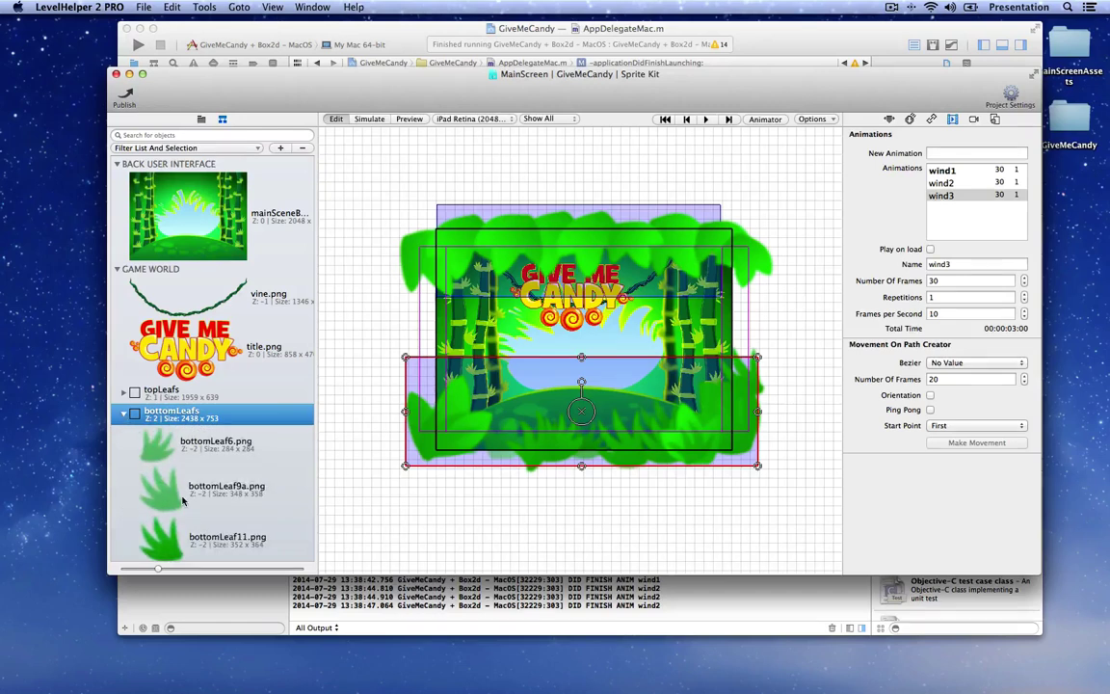
pyautogui.scroll(-3, 186, 505)
pyautogui.click(125, 356)
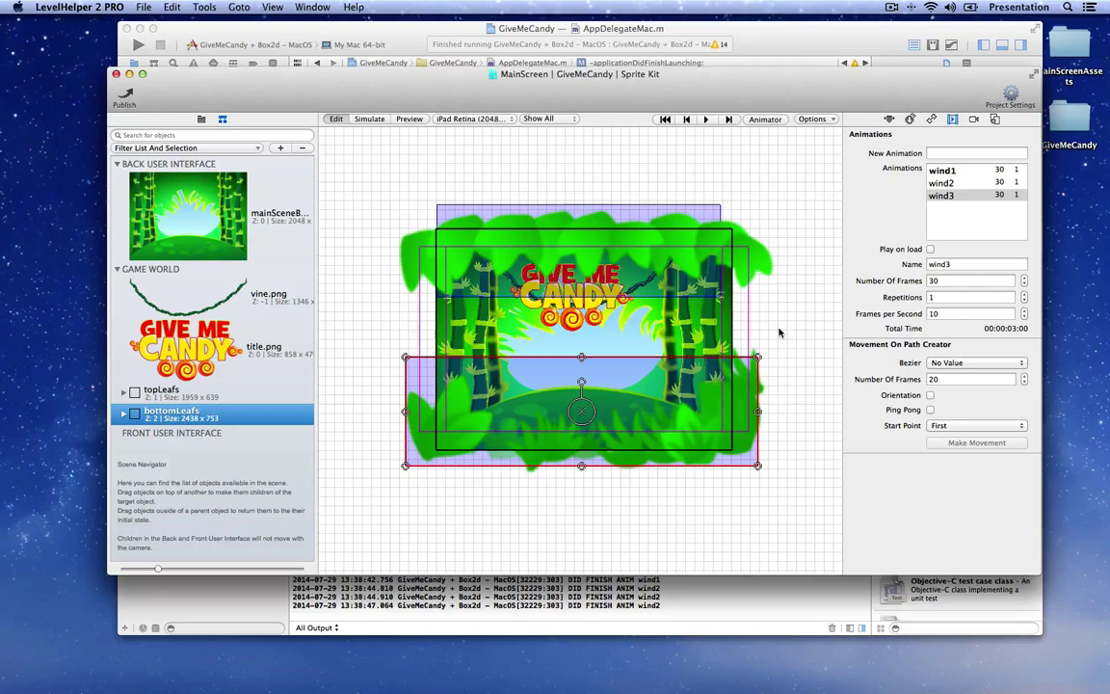
pyautogui.press('super+Tab')
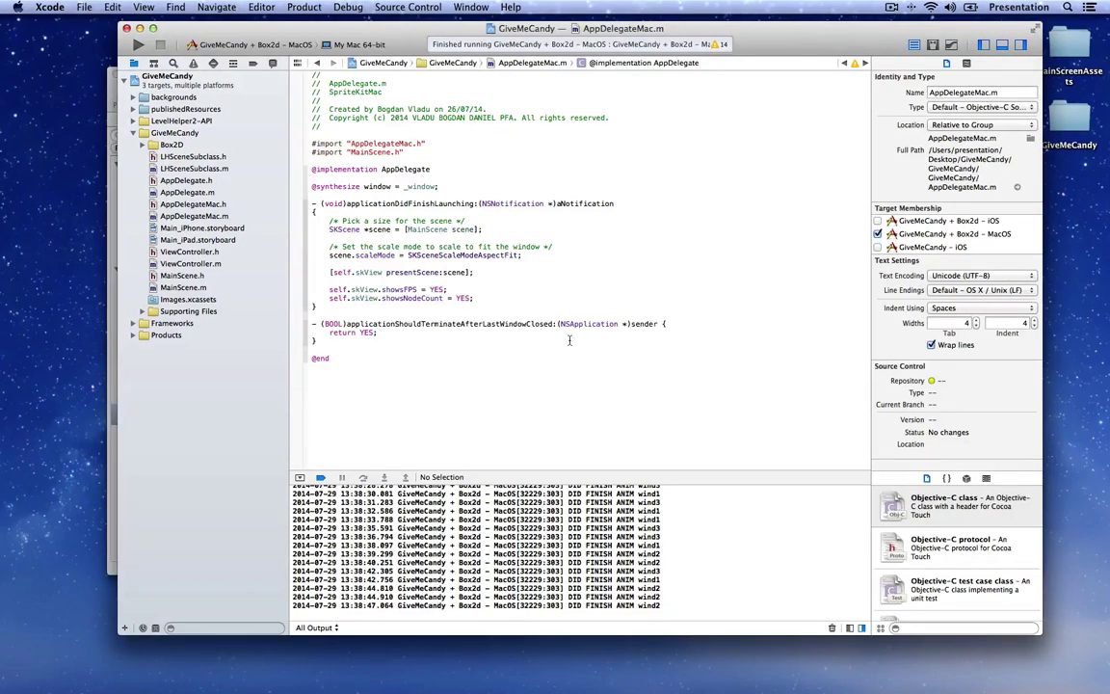
pyautogui.press('super+r')
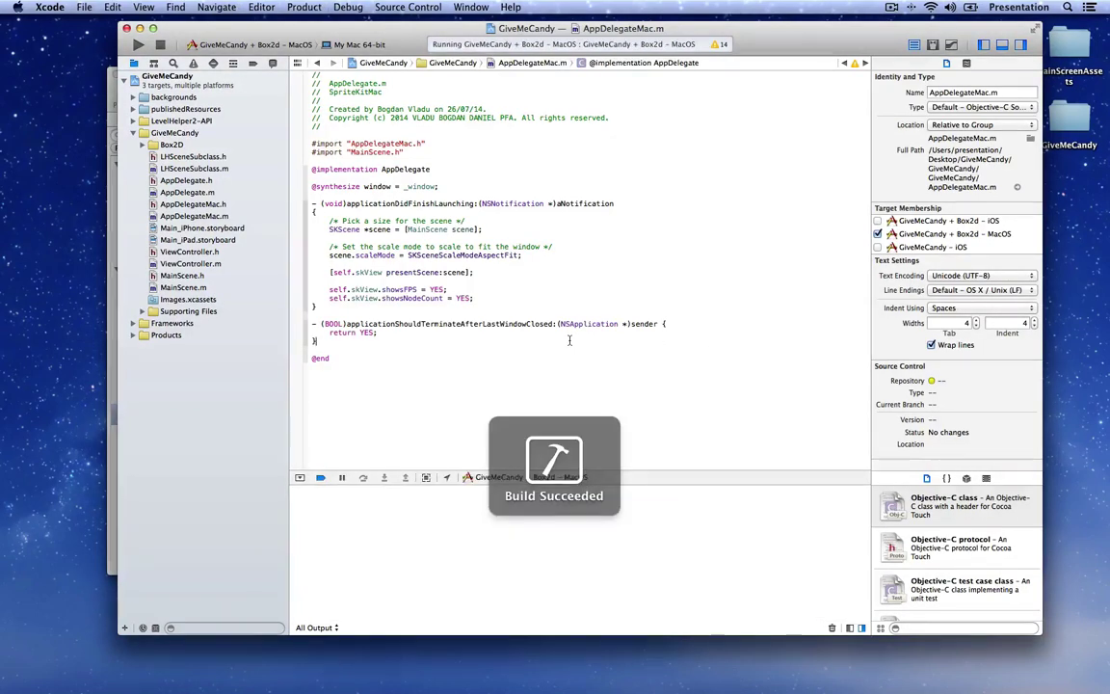